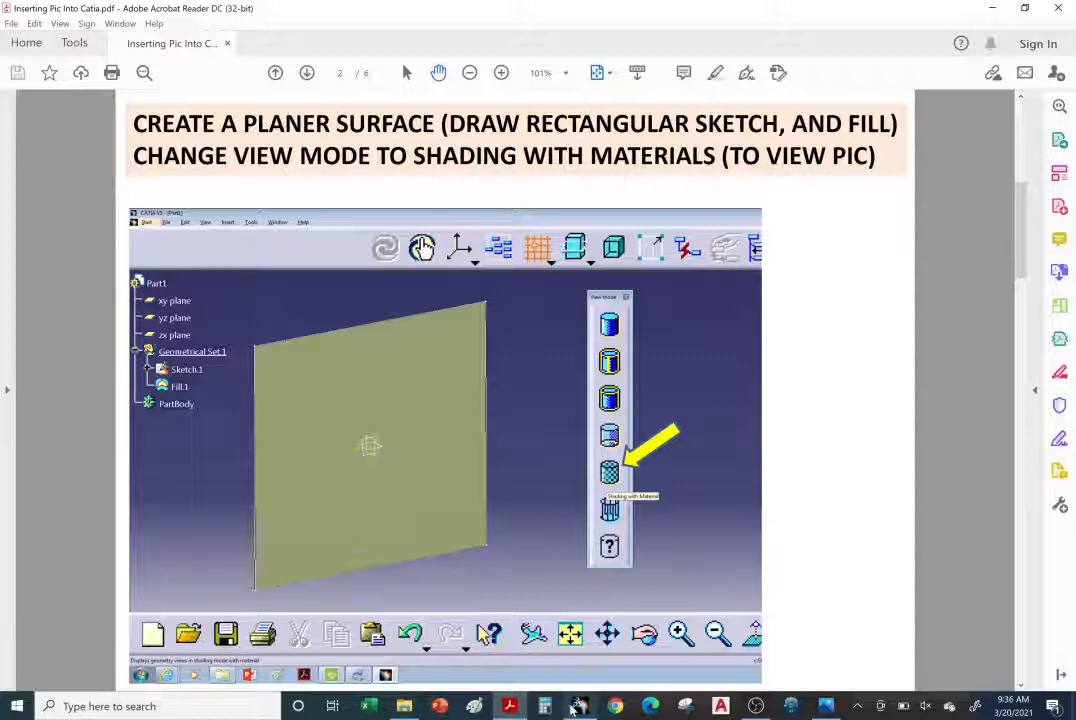
# Switch to CATIA, close Product1, and create Part1 in Generative Shape Design with hybrid design and a geometrical set enabled
pyautogui.click(580, 708)
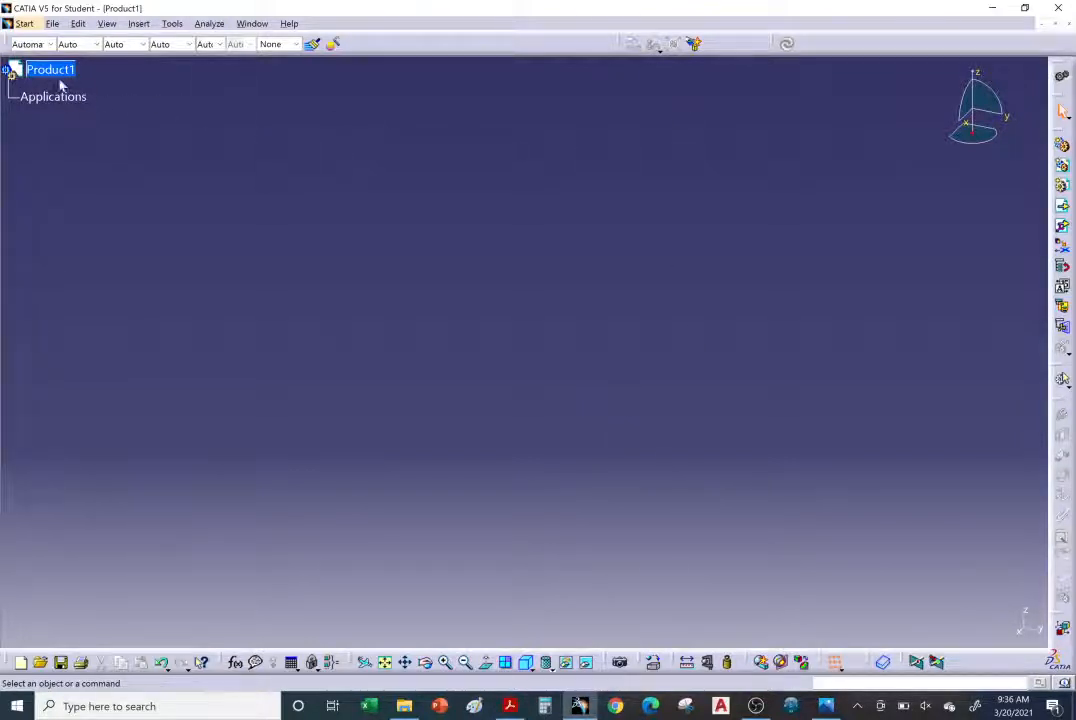
pyautogui.click(1070, 28)
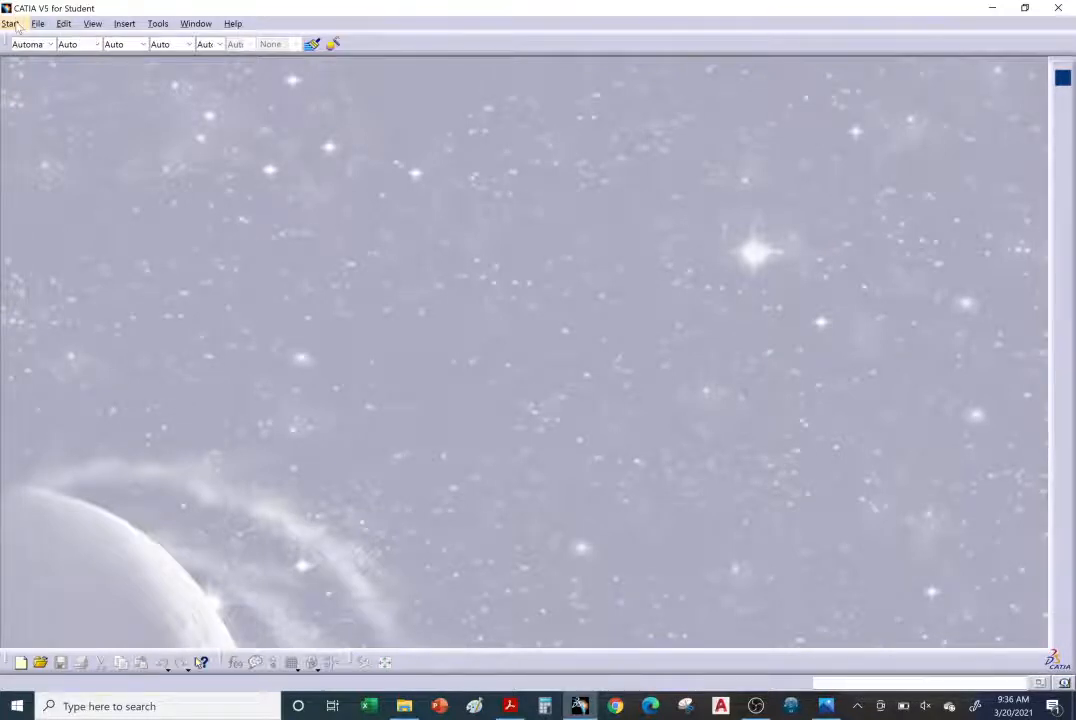
pyautogui.click(15, 24)
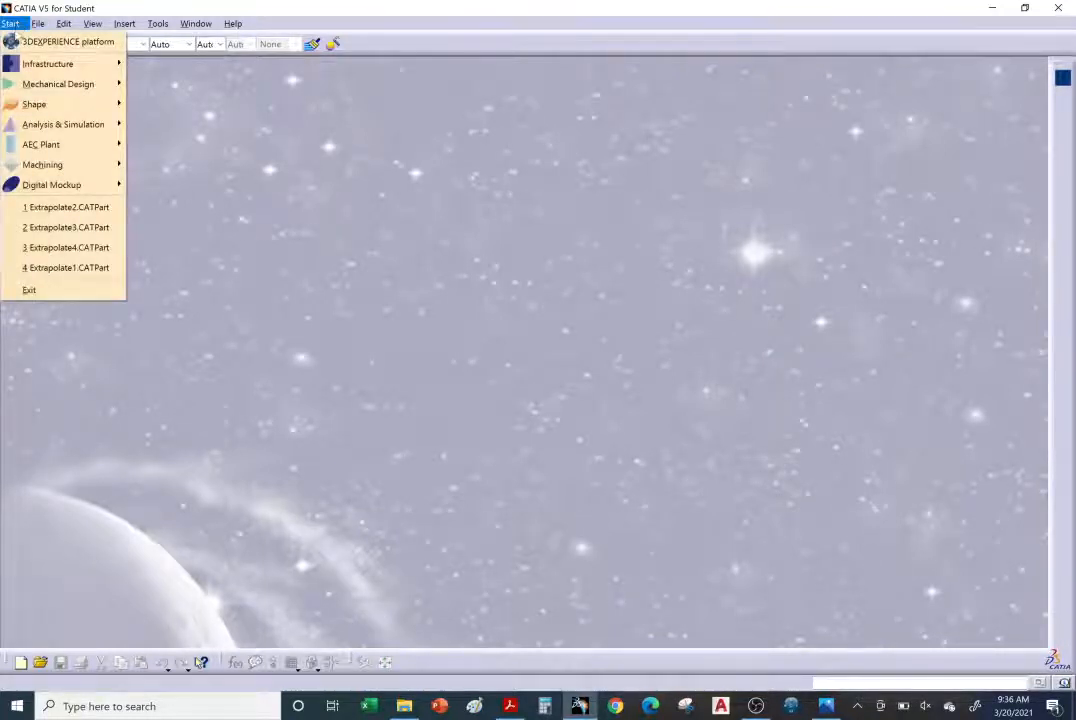
pyautogui.moveTo(14, 108)
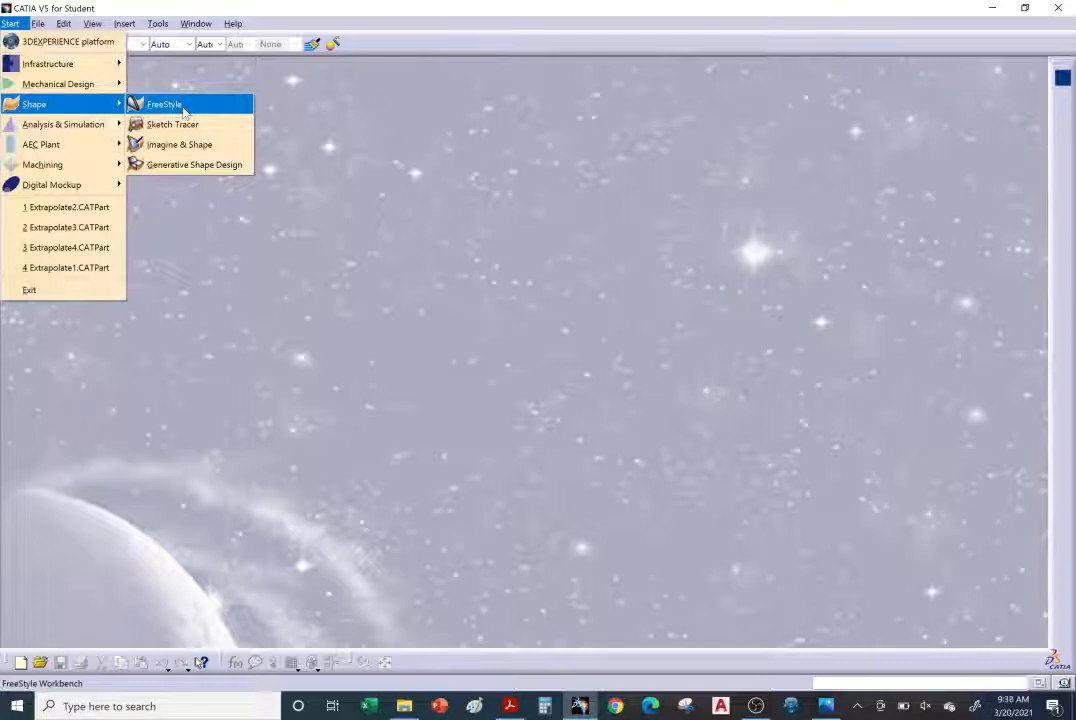
pyautogui.click(190, 166)
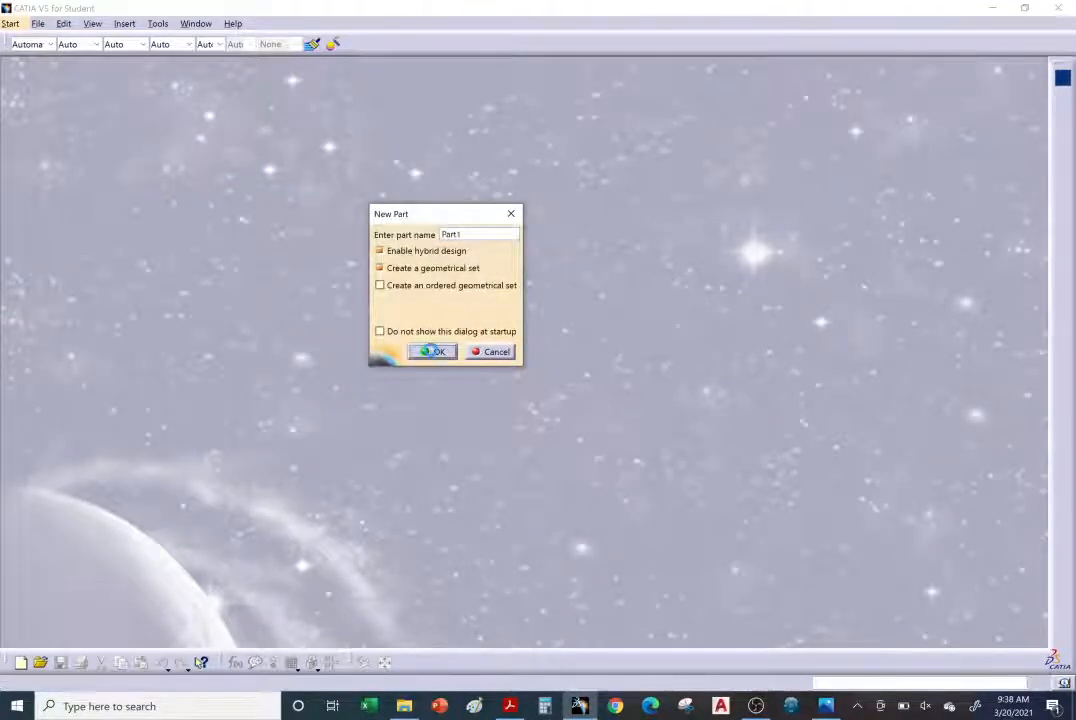
pyautogui.click(436, 352)
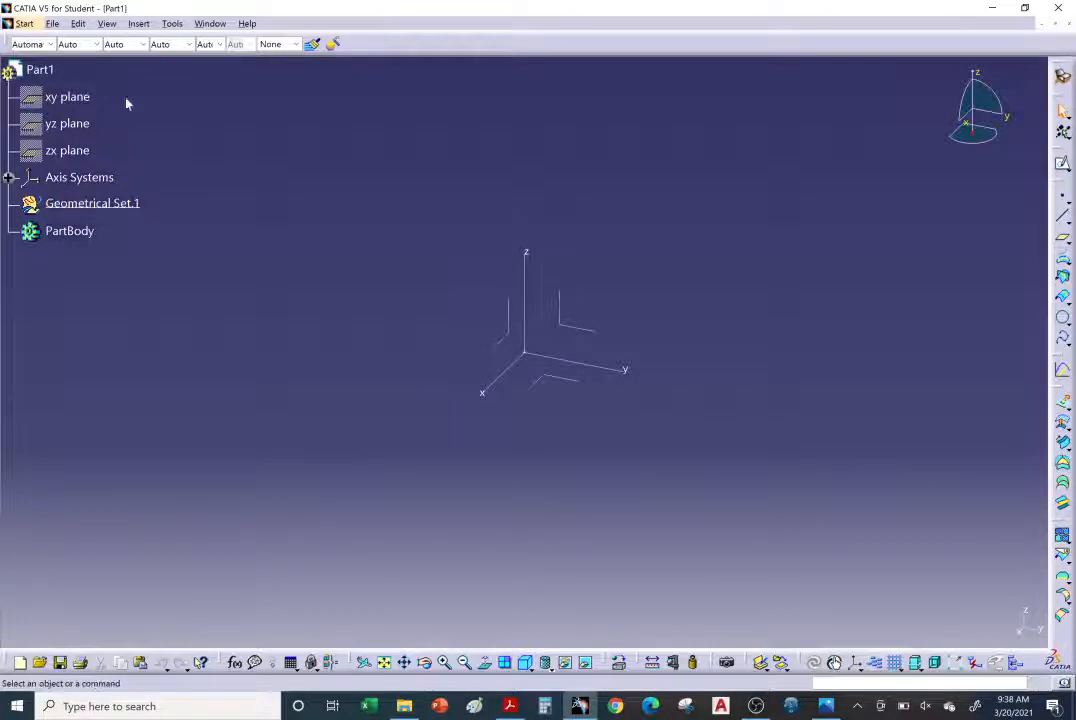
pyautogui.click(138, 23)
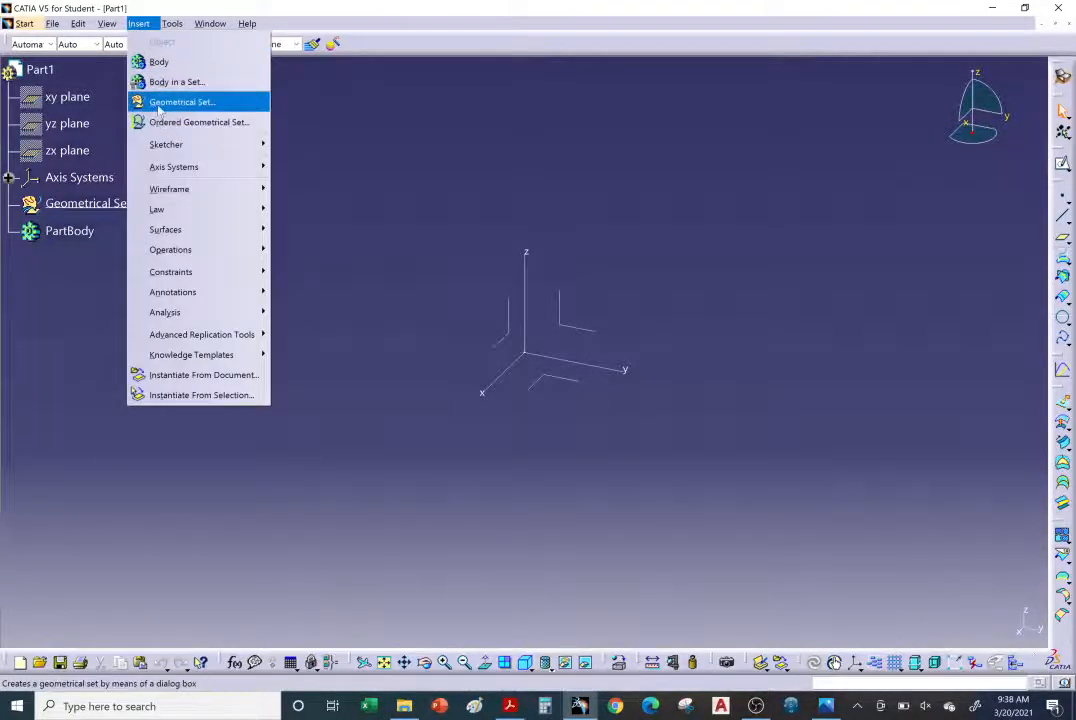
pyautogui.click(362, 149)
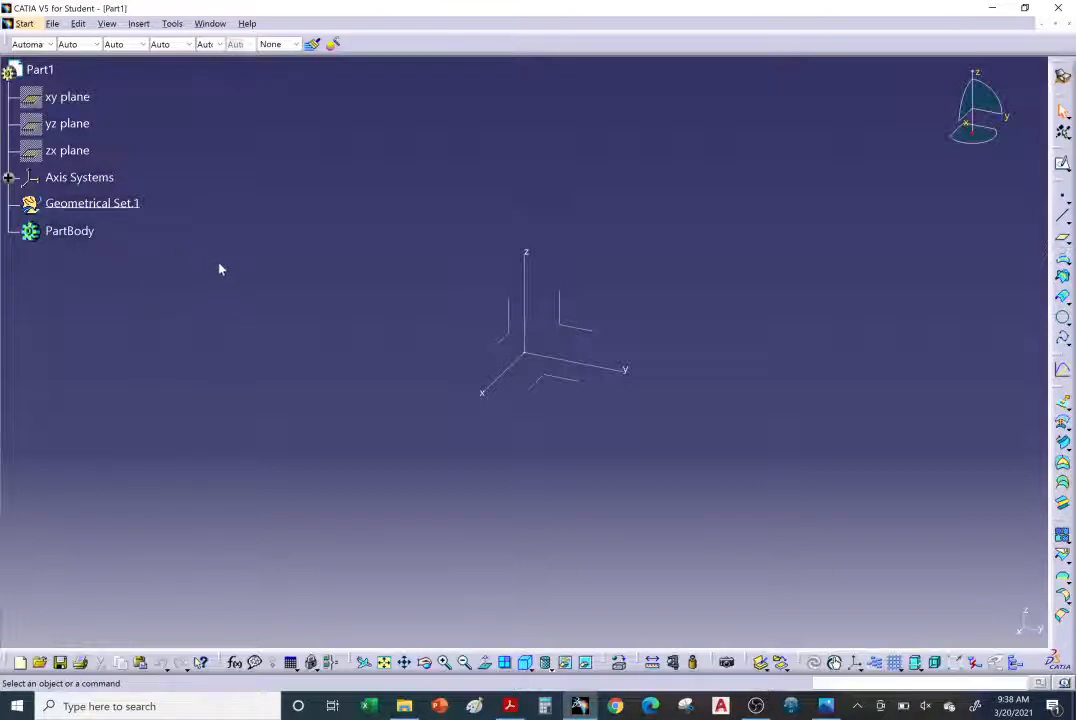
# Make the xy, yz and zx reference planes of Part1 visible in the model
pyautogui.rightClick(74, 178)
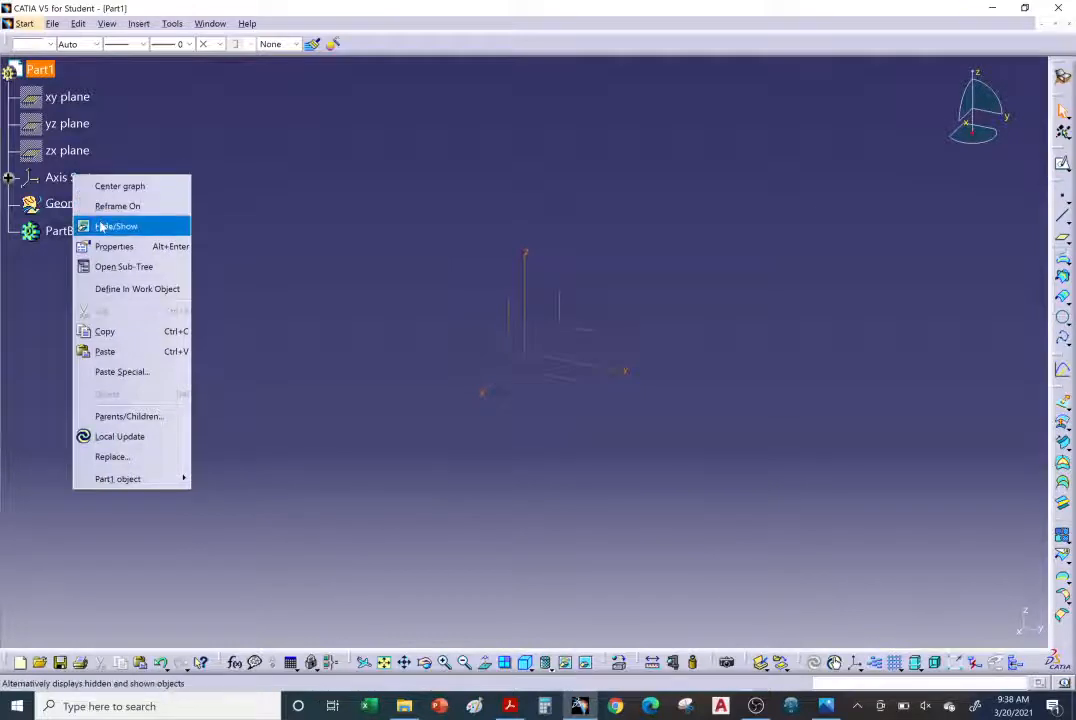
pyautogui.click(101, 227)
pyautogui.rightClick(80, 160)
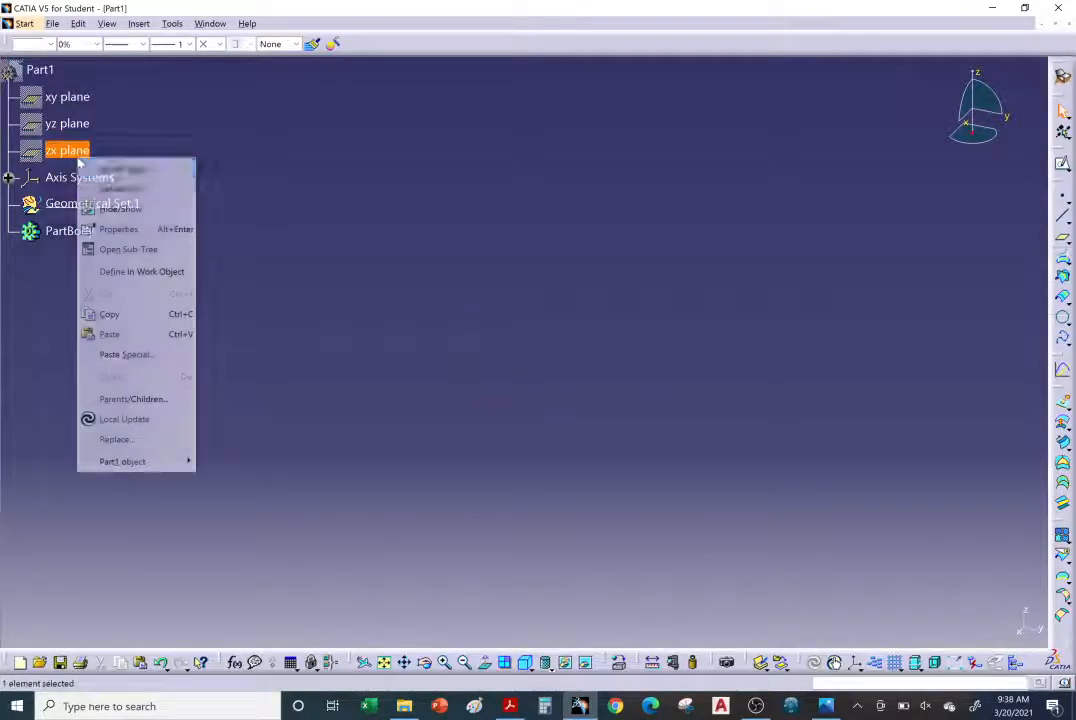
pyautogui.click(120, 209)
pyautogui.rightClick(78, 133)
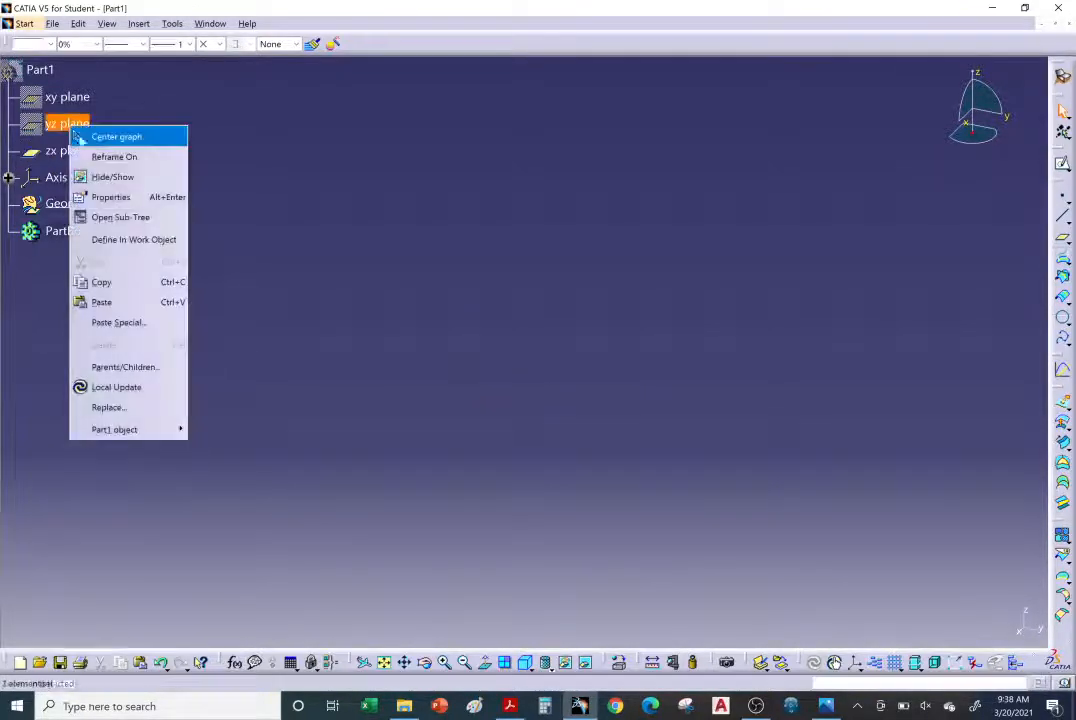
pyautogui.click(105, 177)
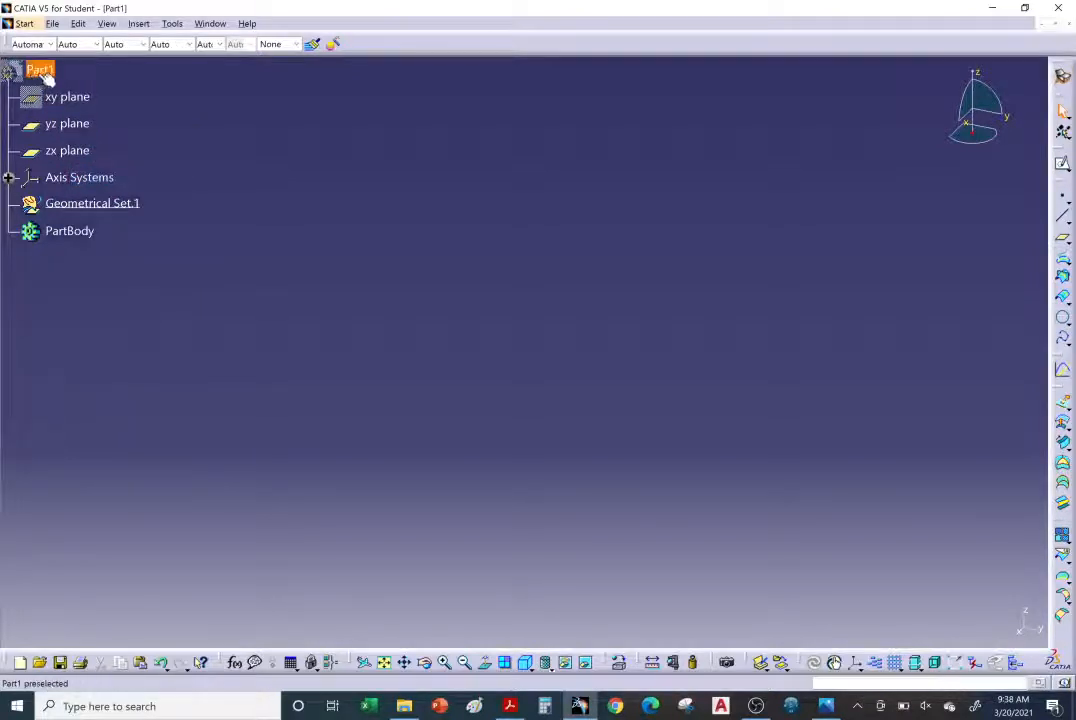
pyautogui.rightClick(41, 72)
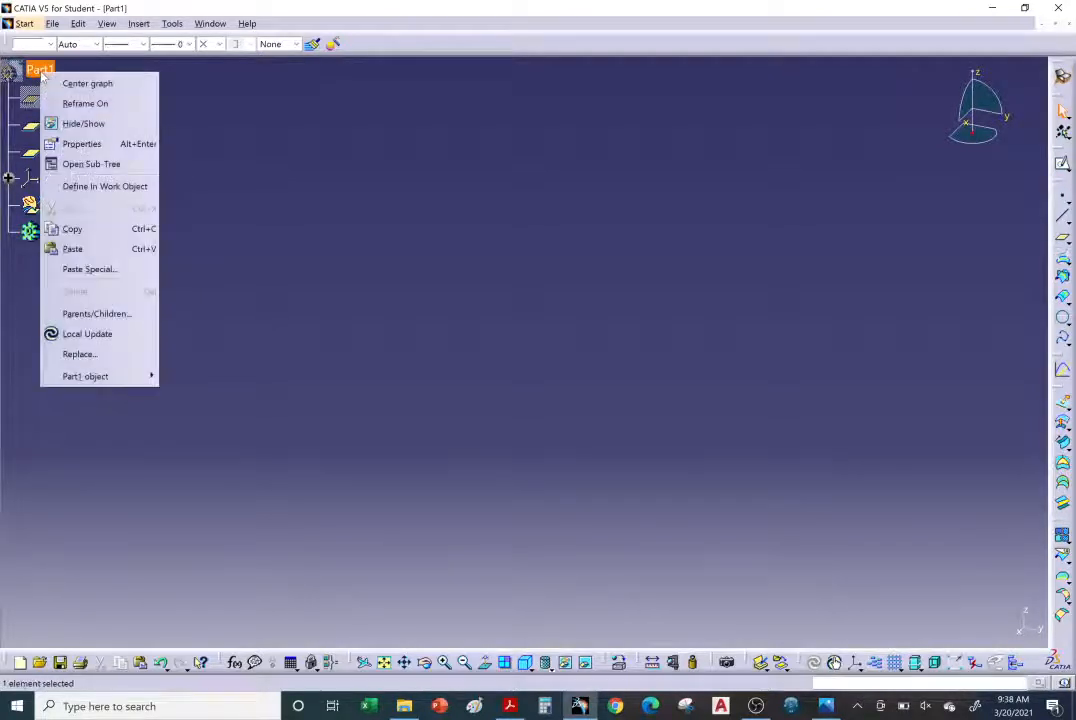
pyautogui.click(80, 123)
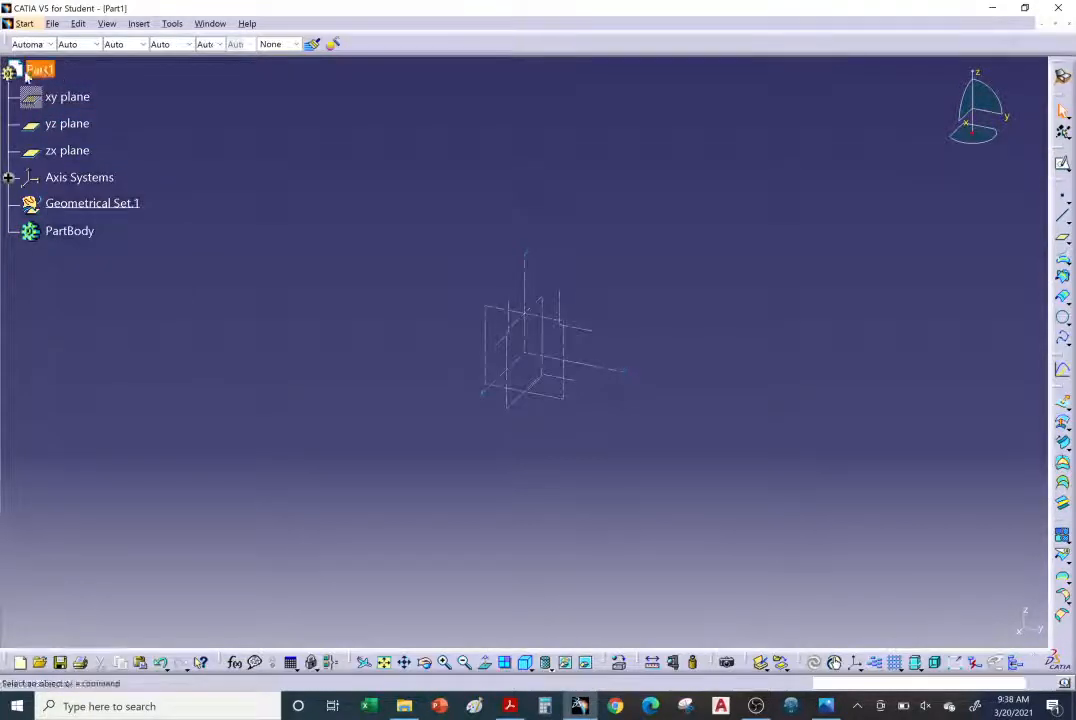
pyautogui.rightClick(55, 97)
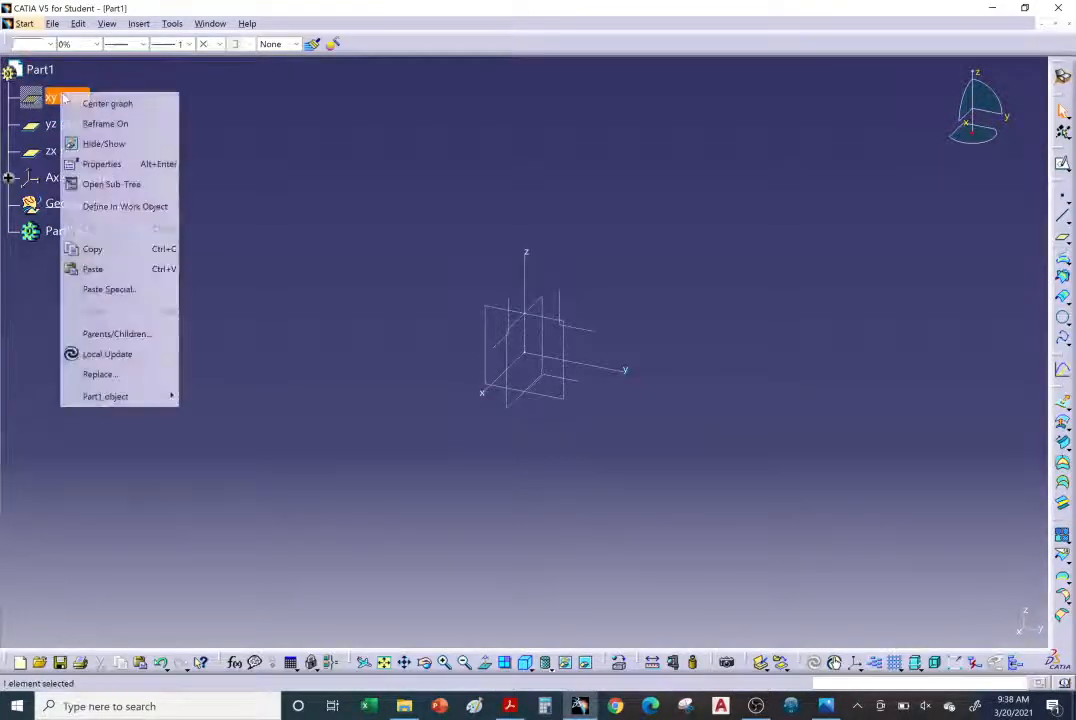
pyautogui.click(91, 145)
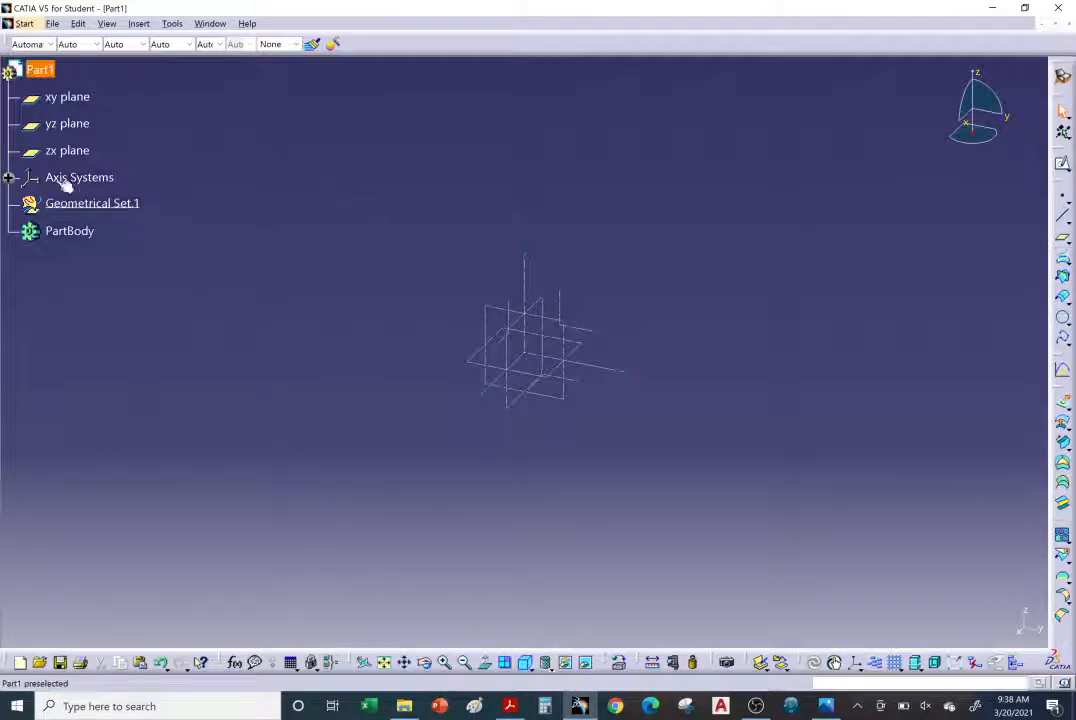
# Expand Axis Systems in the specification tree and hide the Absolute Axis System
pyautogui.click(8, 177)
pyautogui.rightClick(80, 206)
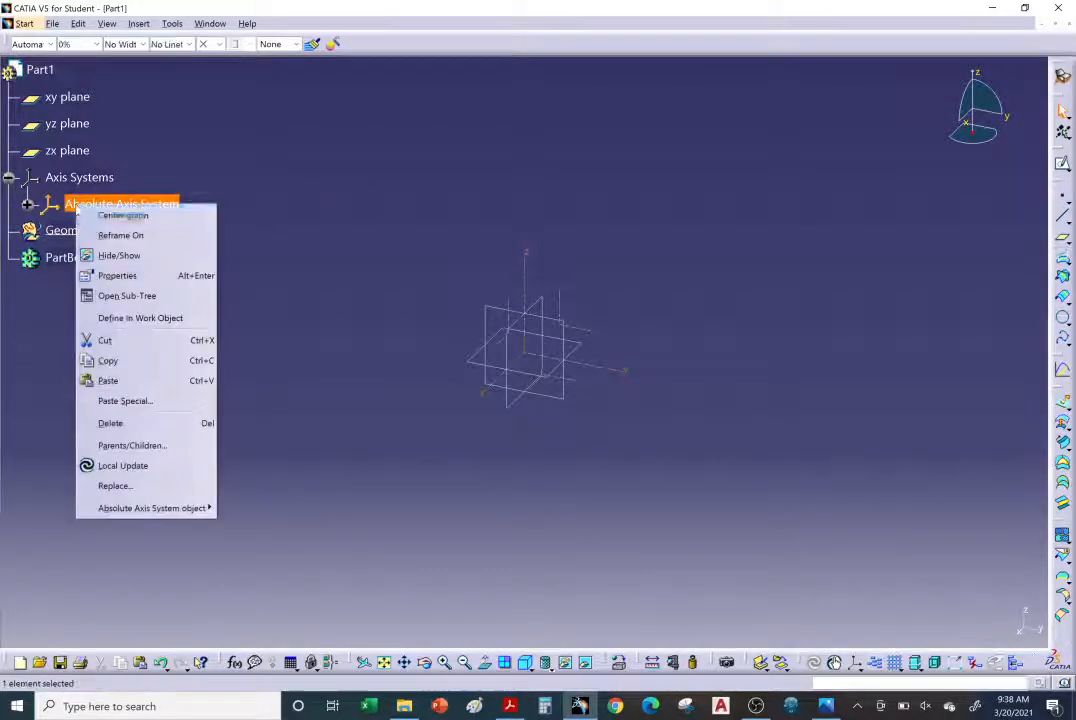
pyautogui.click(115, 255)
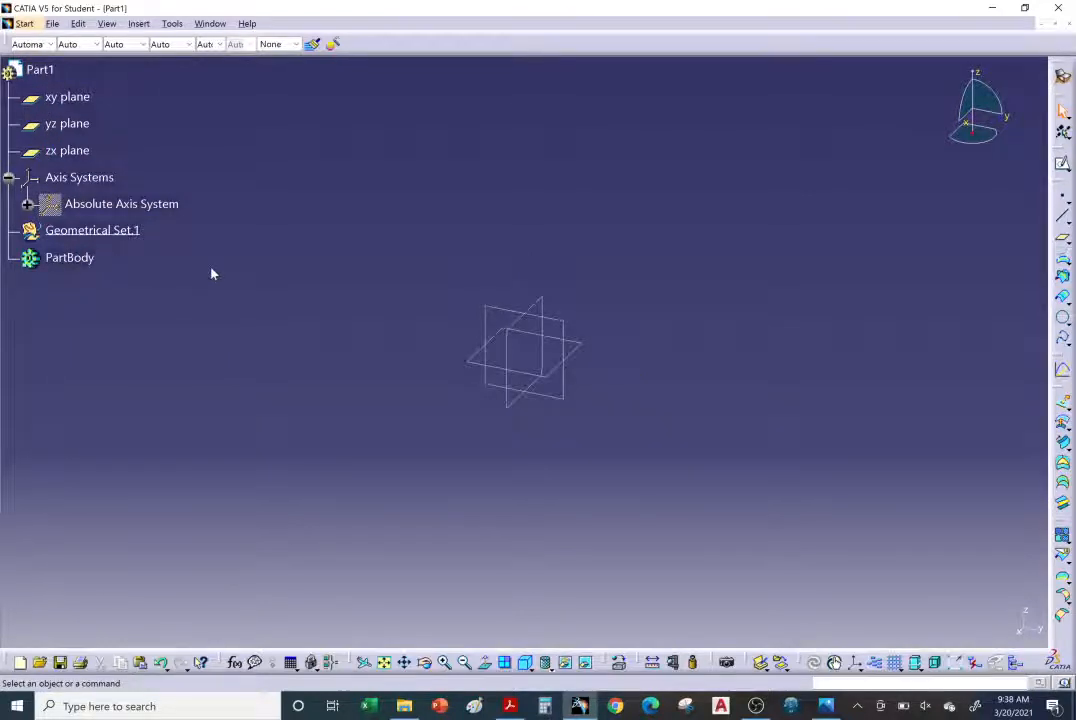
pyautogui.moveTo(211, 272); pyautogui.dragTo(429, 296, button='middle')
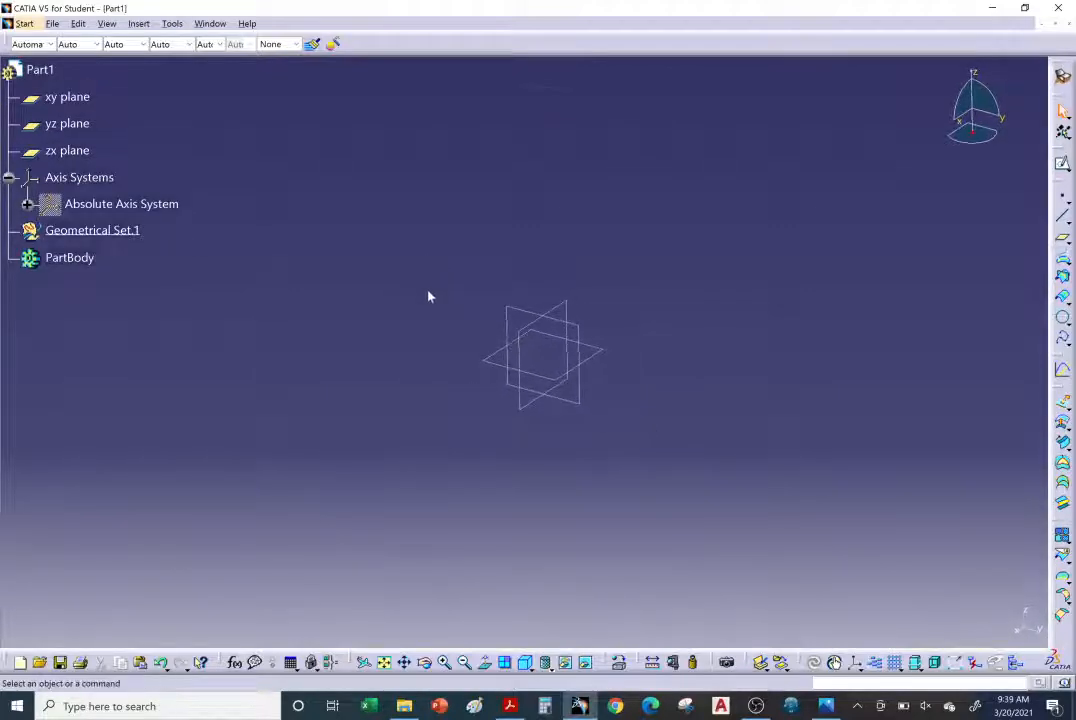
# Switch to Adobe Acrobat Reader, look through the remaining pages of Inserting Pic Into Catia.pdf, and return to CATIA
pyautogui.click(510, 703)
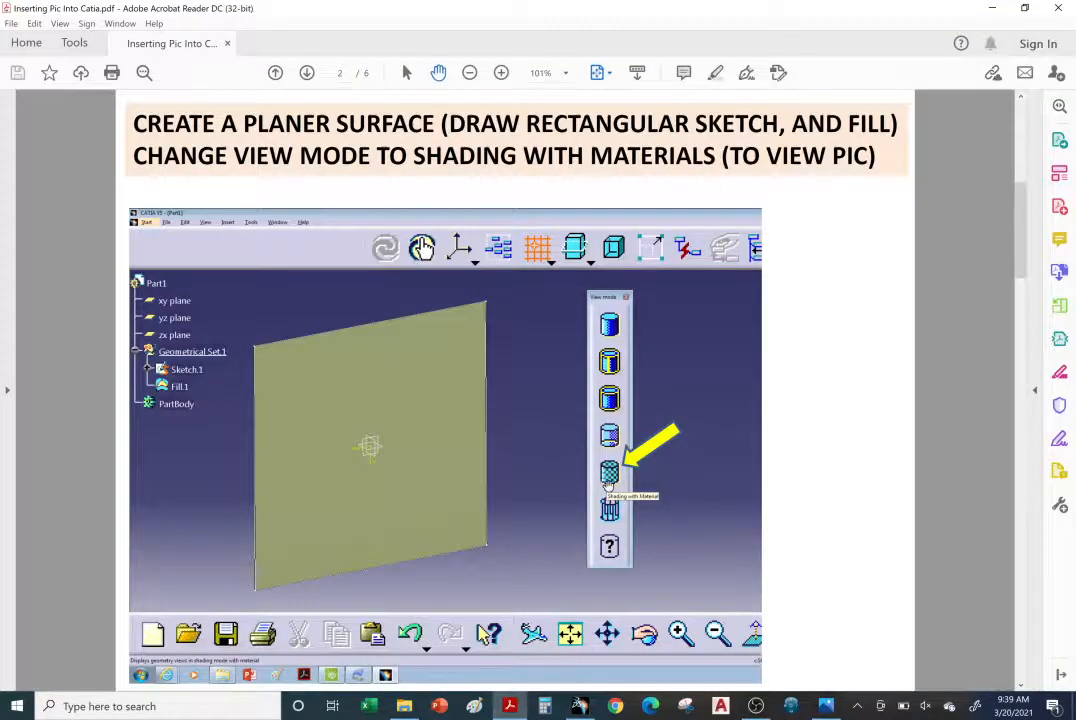
pyautogui.scroll(-5, 505, 410)
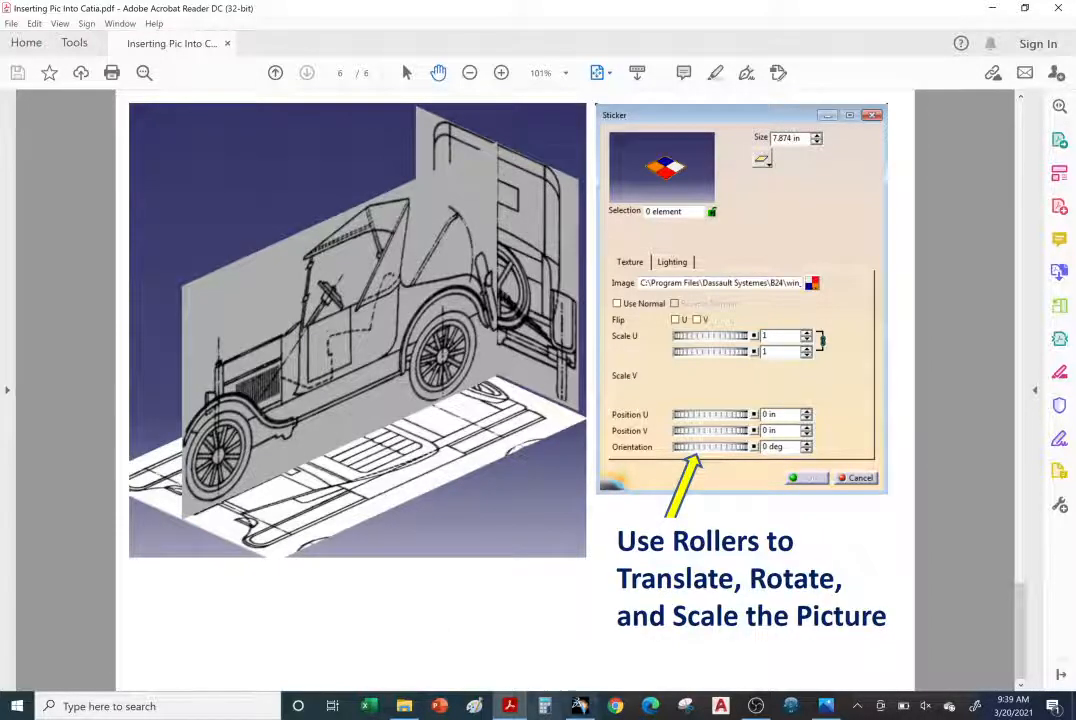
pyautogui.hotkey('alt', 'Tab')
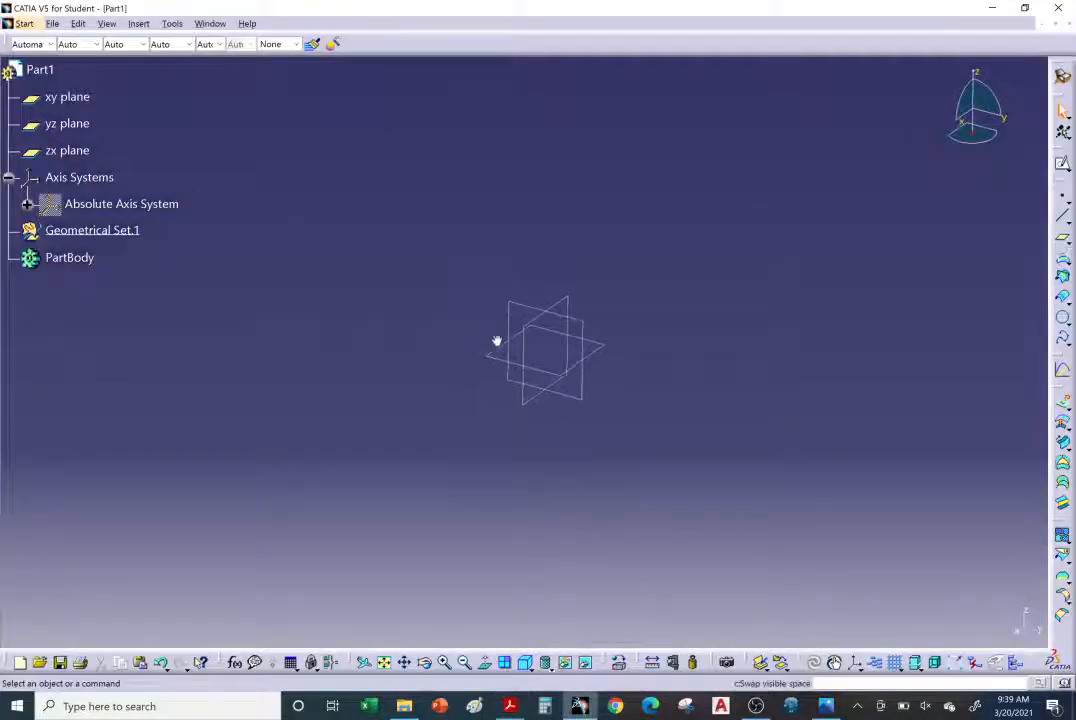
# Start a new sketch on the yz plane in Geometrical Set.1
pyautogui.moveTo(497, 341); pyautogui.dragTo(531, 307, button='middle')
pyautogui.moveTo(667, 342); pyautogui.dragTo(651, 318, button='middle')
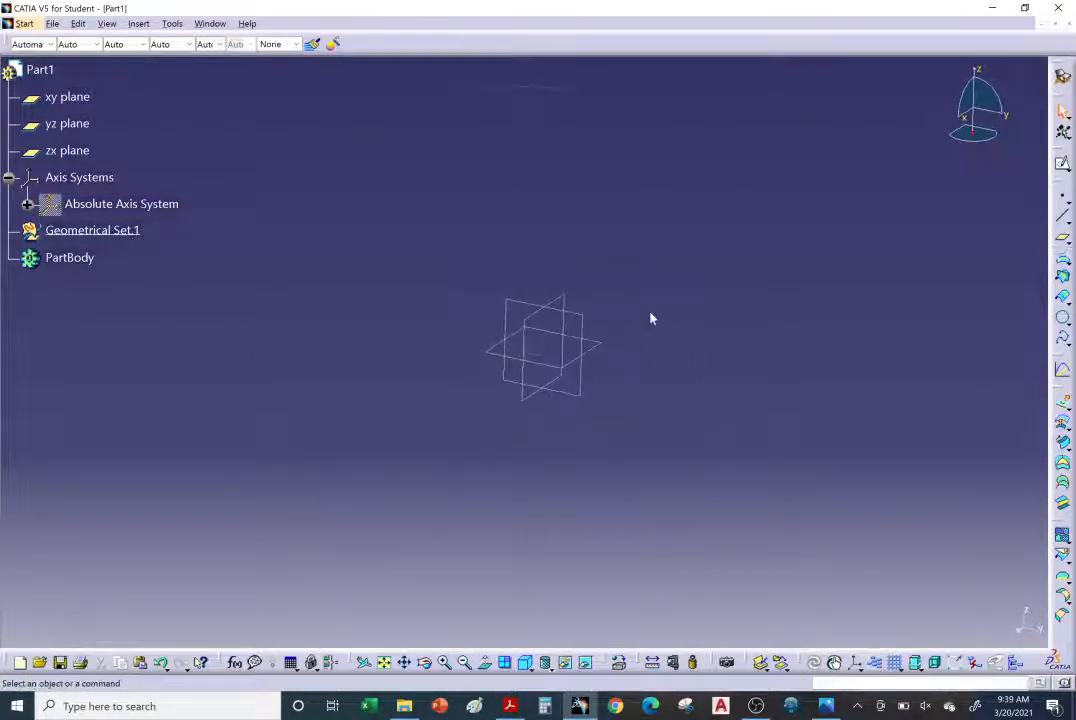
pyautogui.click(525, 305)
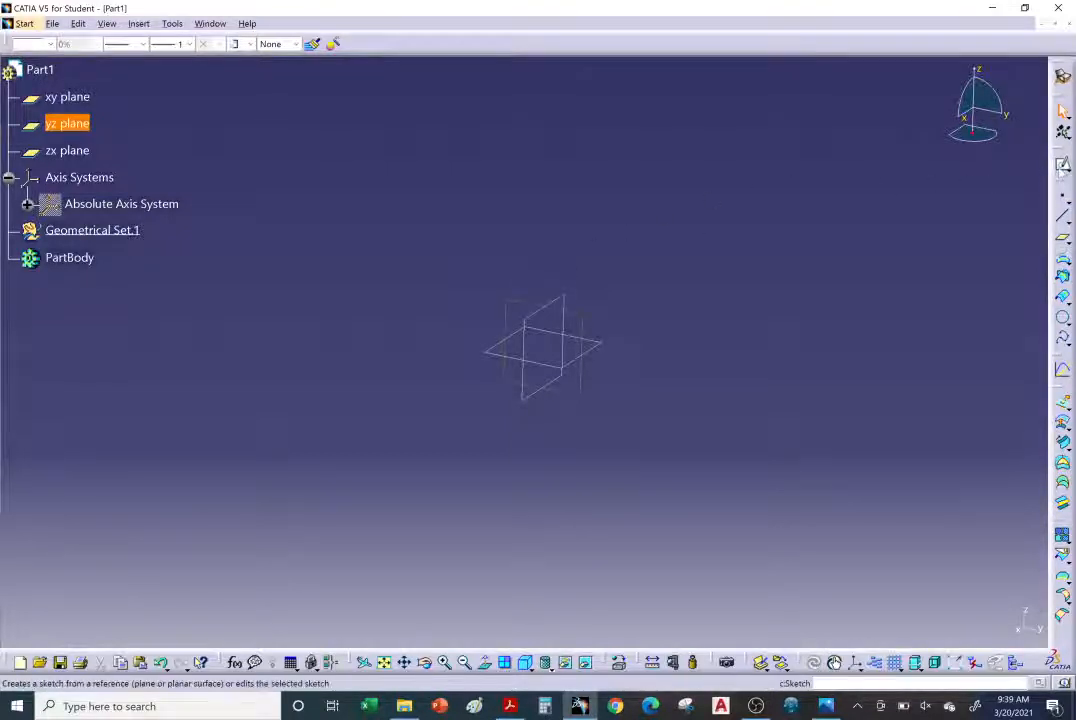
pyautogui.click(1062, 163)
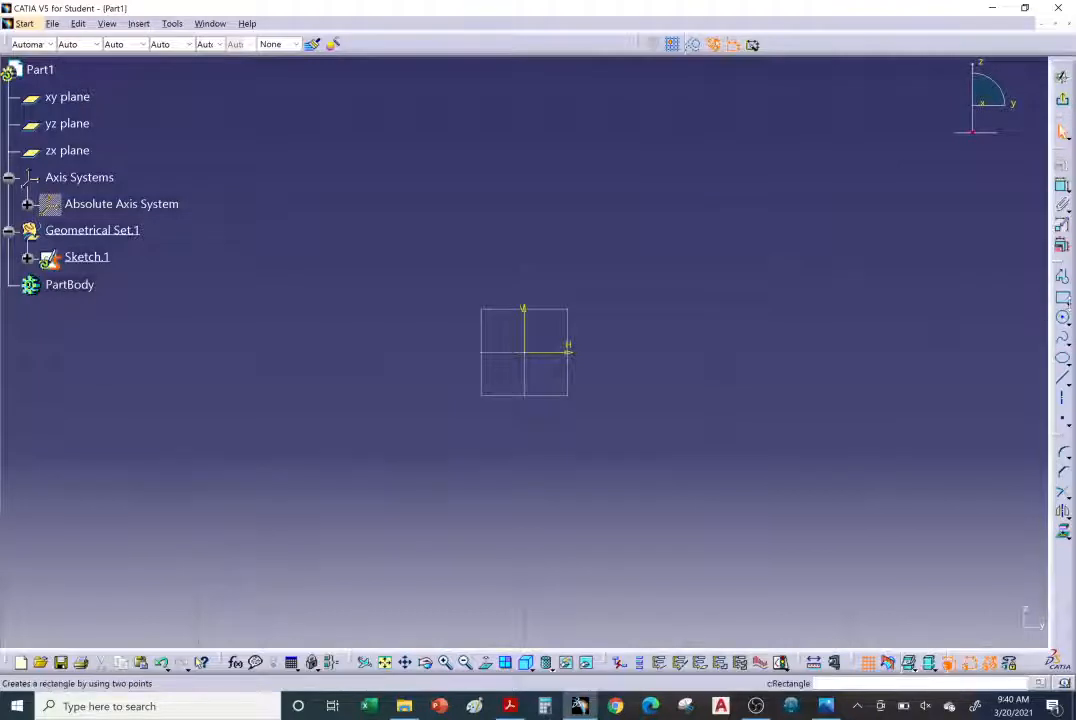
# Sketch a Centered Rectangle with its centre on the vertical axis above the origin and its lower edge on the horizontal axis
pyautogui.click(1066, 303)
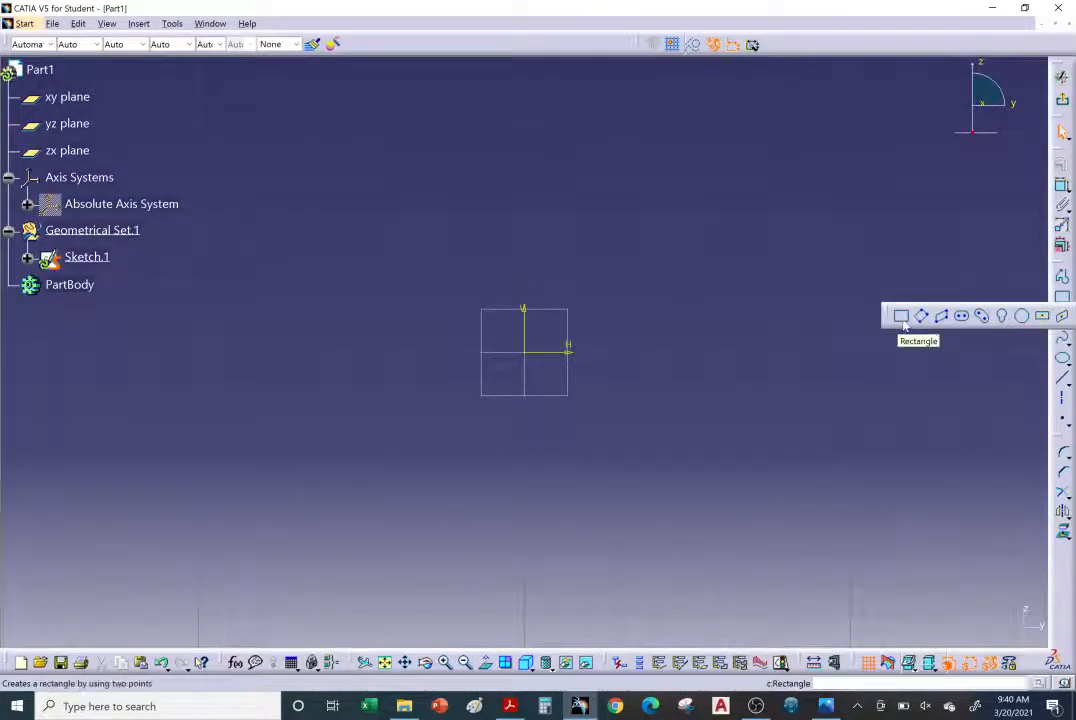
pyautogui.click(1040, 316)
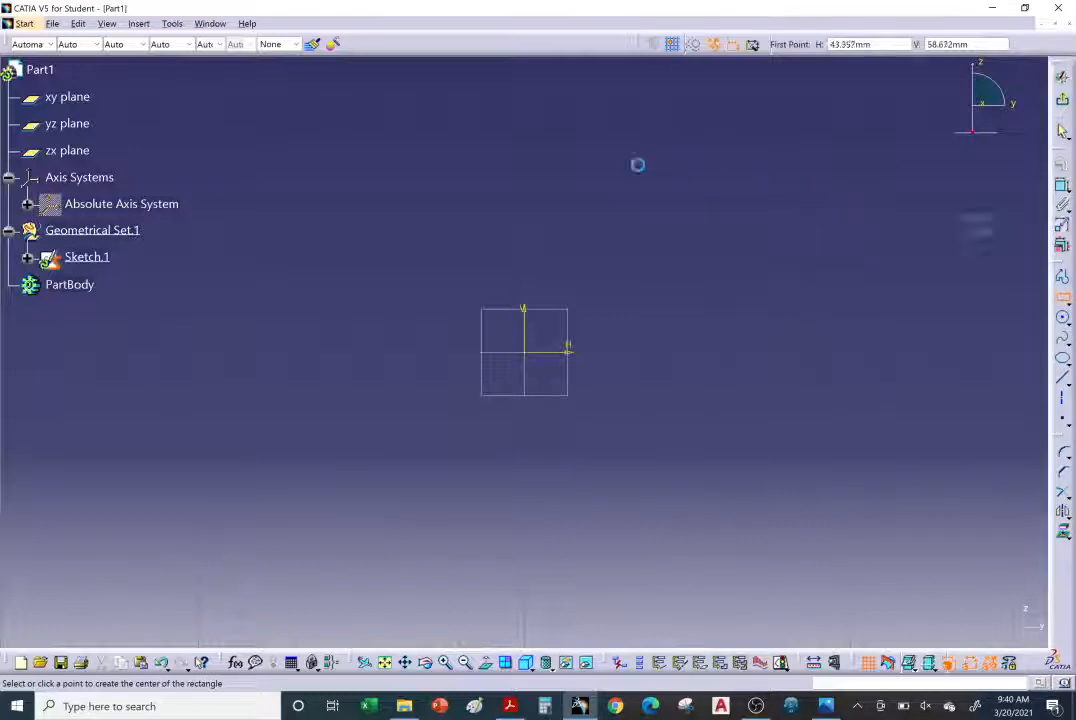
pyautogui.click(524, 178)
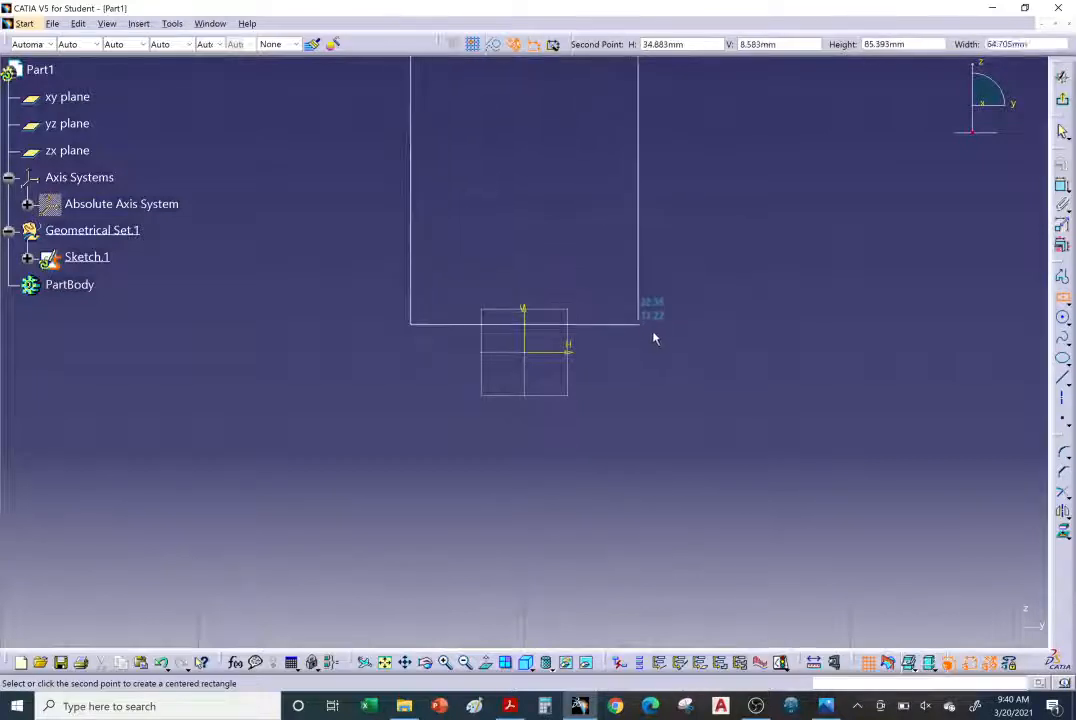
pyautogui.click(711, 352)
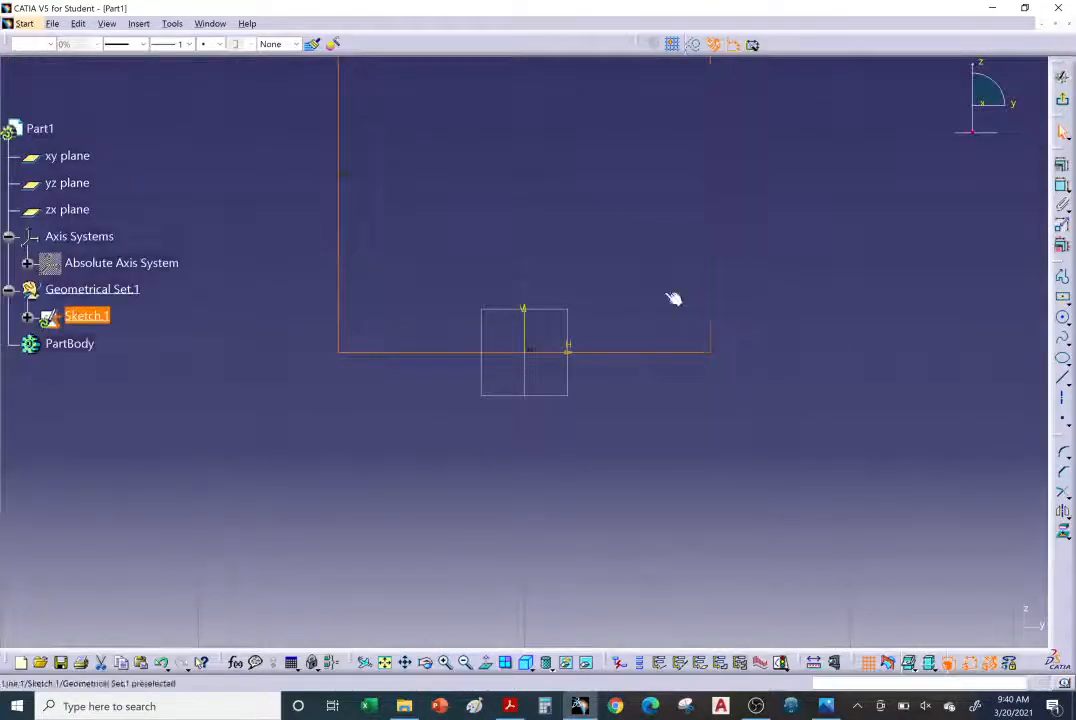
# Reshape the rectangle freehand by moving an upper corner, making it slightly wider and about 107 mm high
pyautogui.moveTo(634, 289)
pyautogui.mouseDown(button='middle')
pyautogui.moveTo(639, 355)
pyautogui.moveTo(787, 295)
pyautogui.mouseUp(button='middle')
pyautogui.click(787, 295)
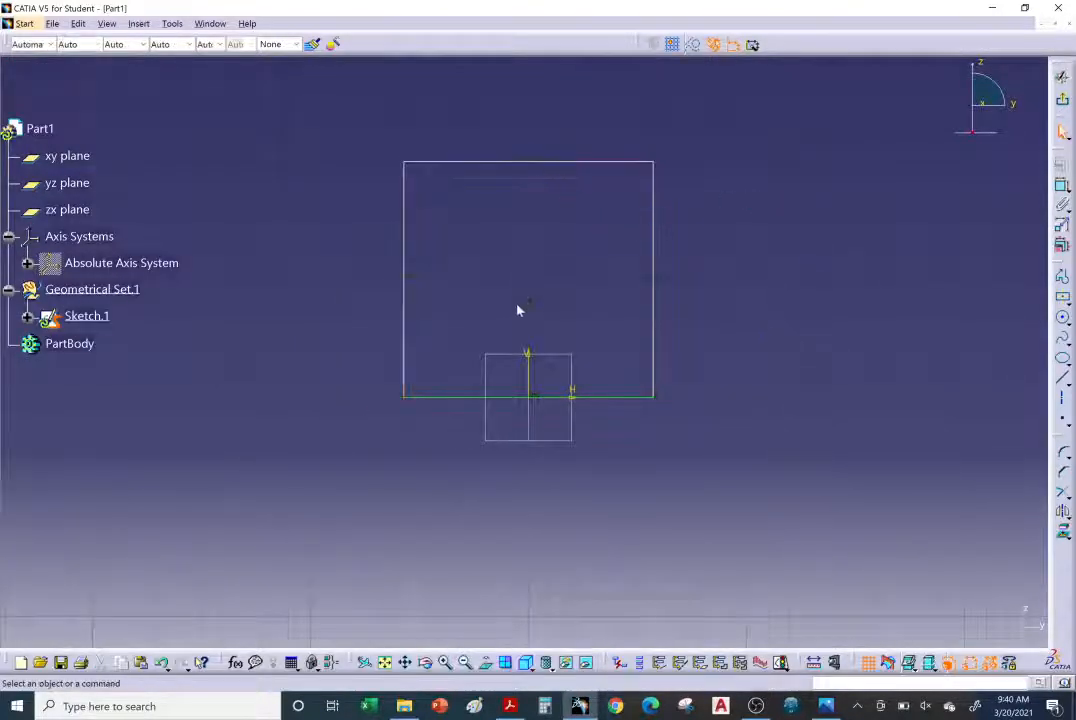
pyautogui.moveTo(653, 161); pyautogui.dragTo(649, 209)
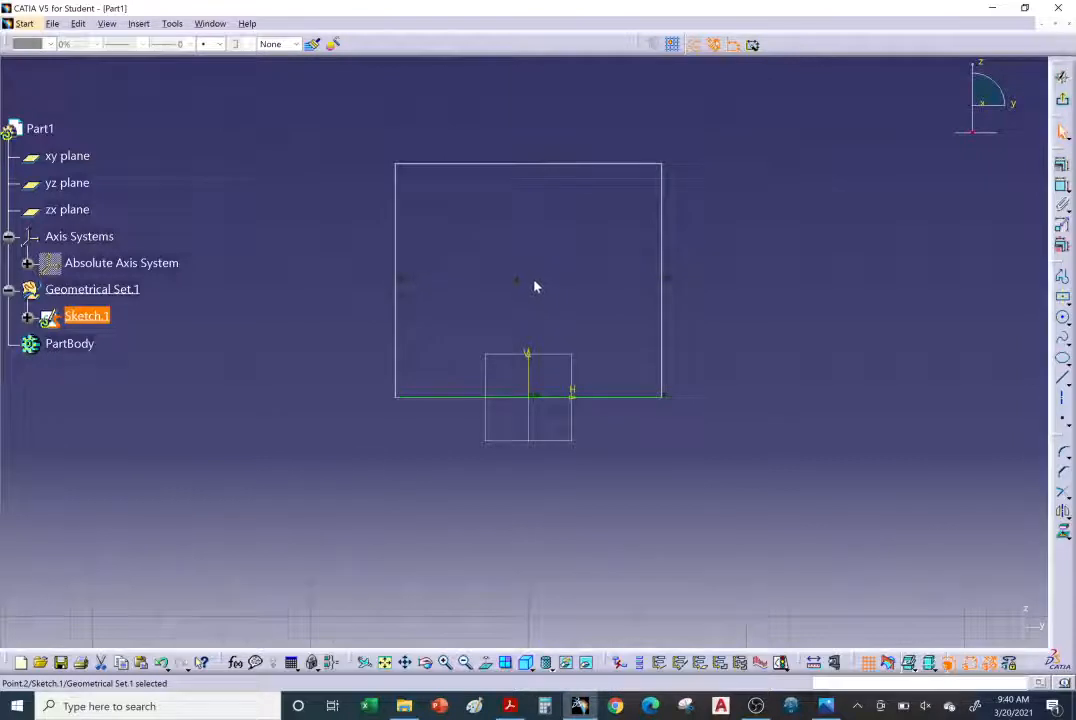
pyautogui.click(766, 286)
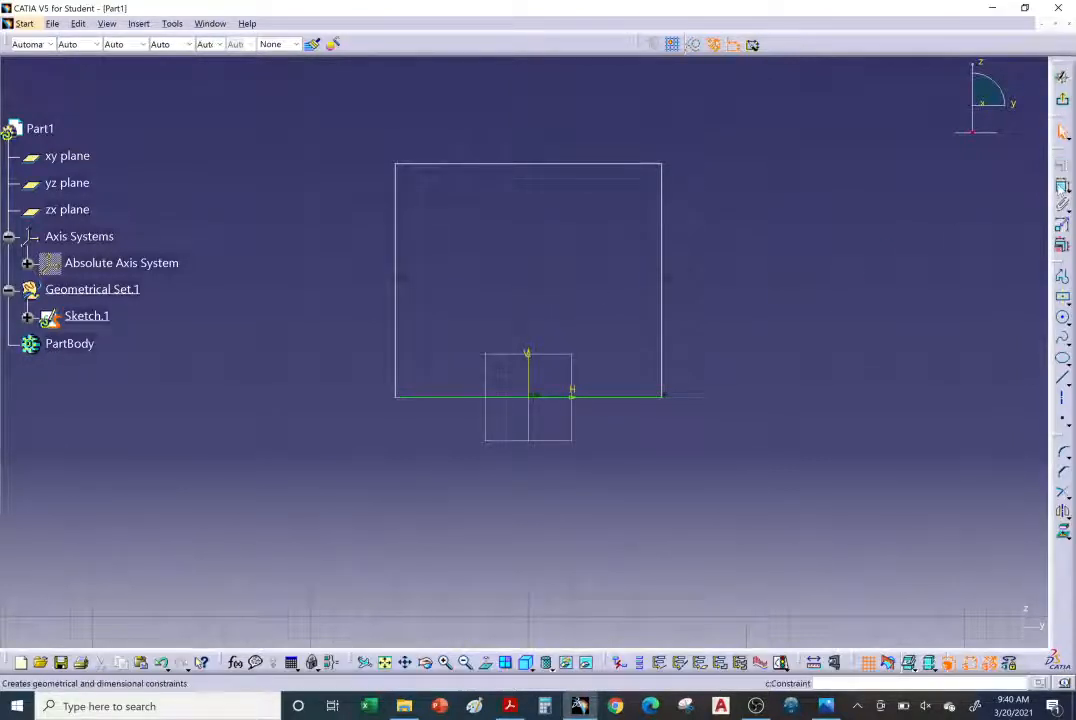
# Dimension the rectangle's height with a Constraint on one vertical side, placing the dimension outside the rectangle
pyautogui.click(662, 212)
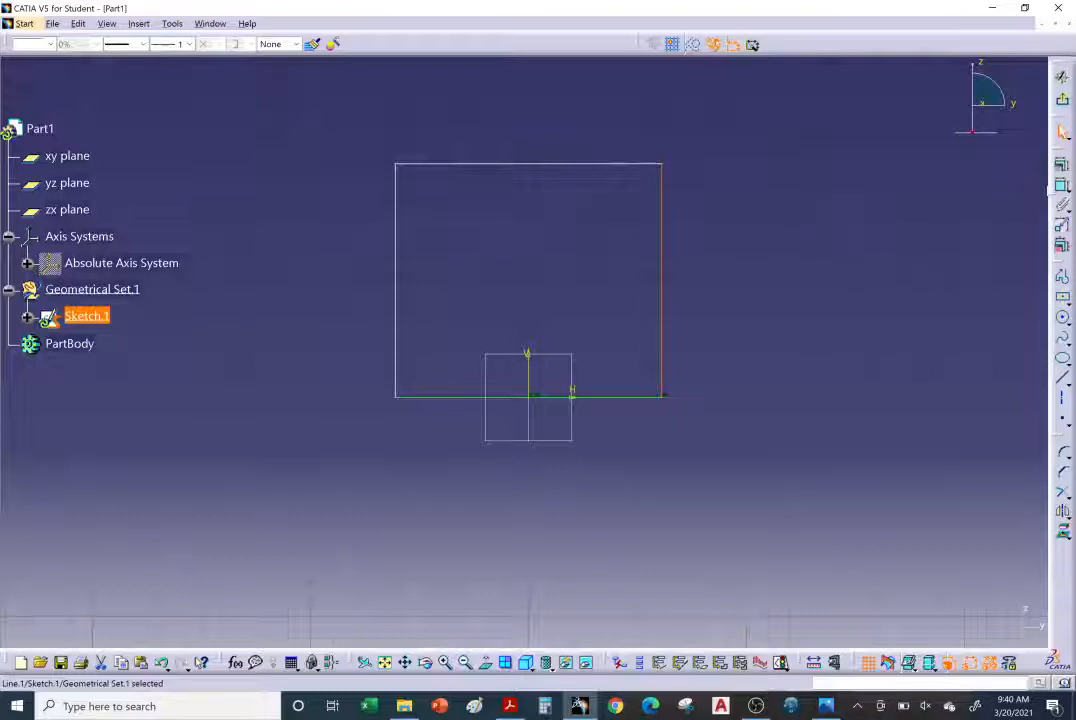
pyautogui.click(1062, 185)
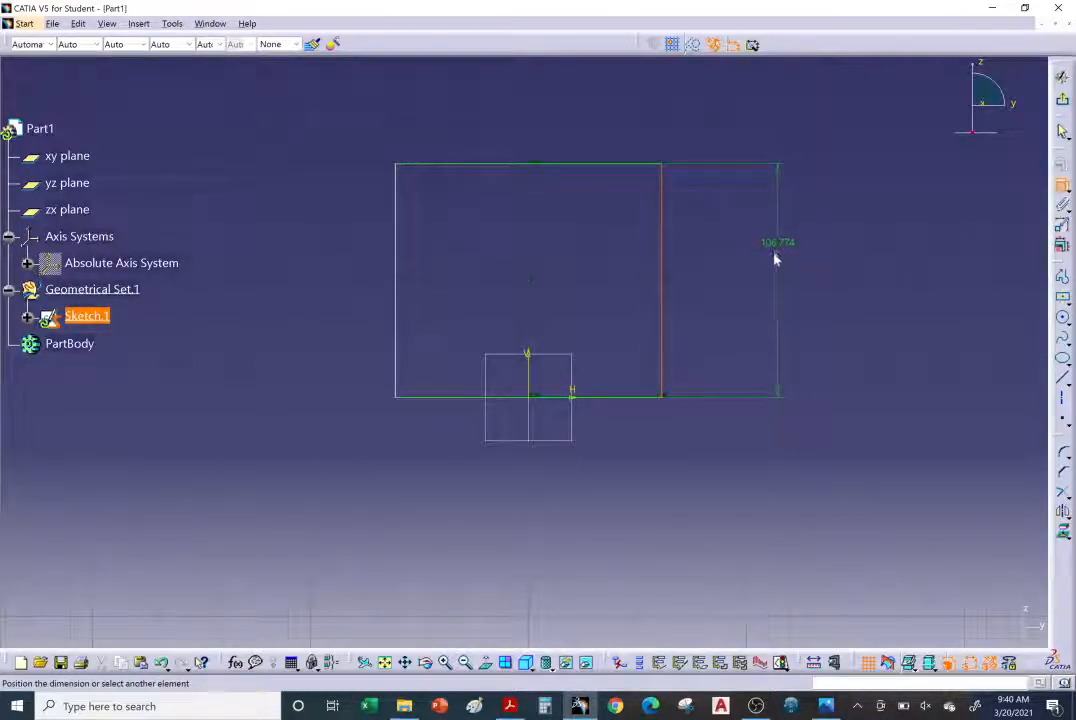
pyautogui.click(772, 254)
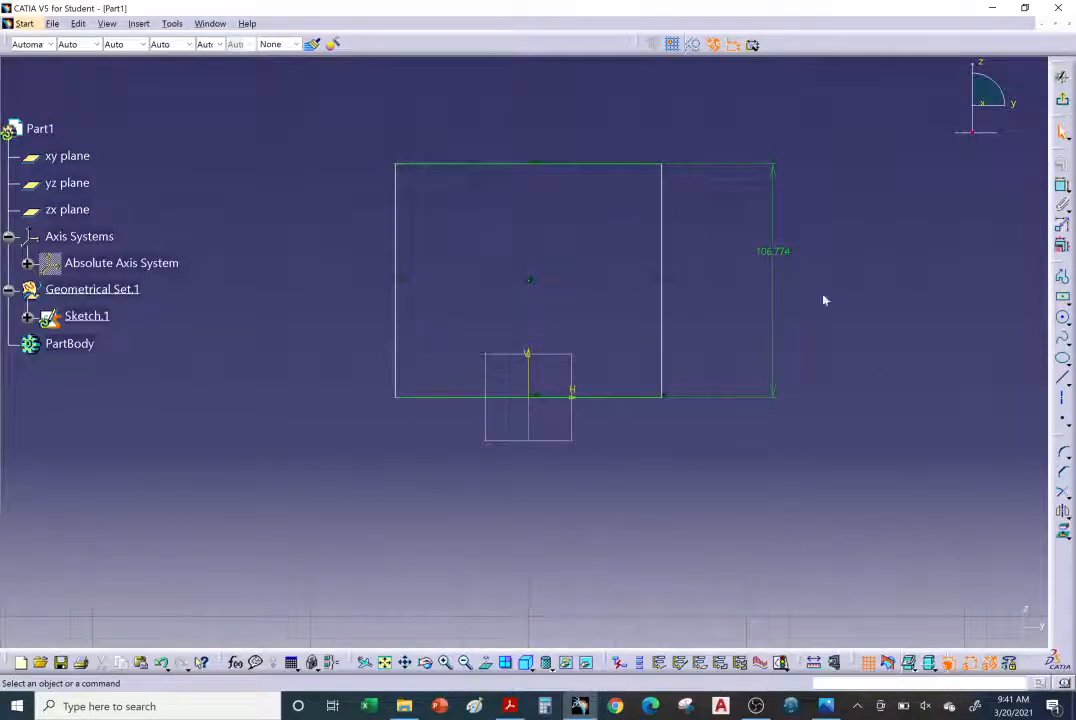
# Set the rectangle's height dimension to 100 mm
pyautogui.doubleClick(769, 251)
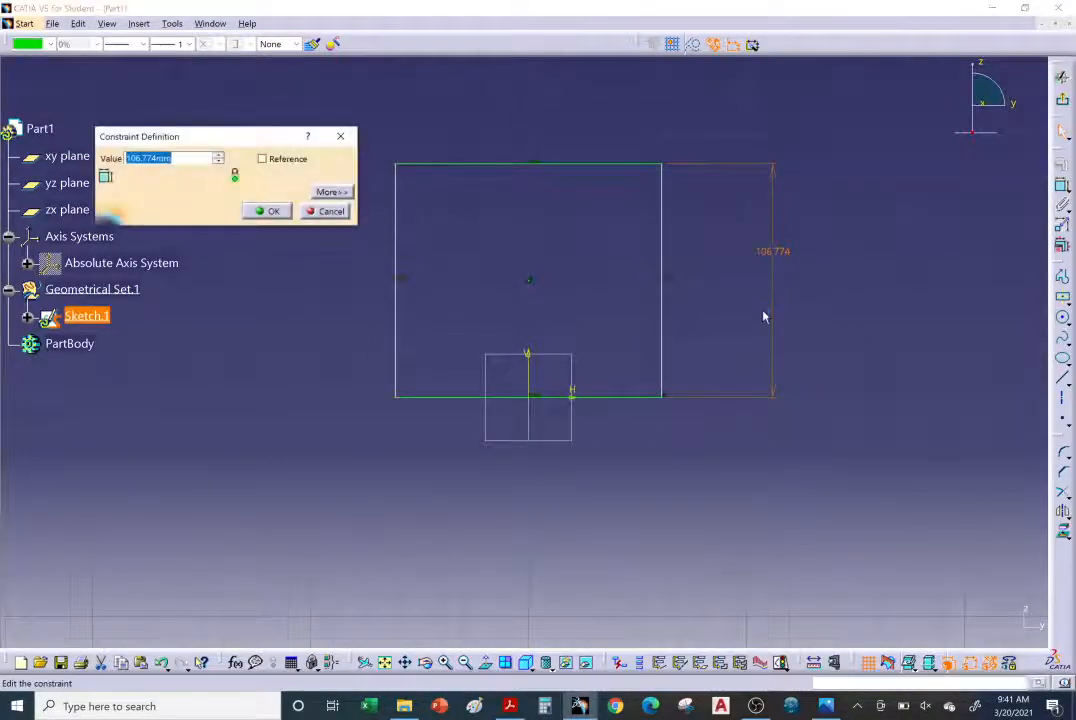
pyautogui.write('100')
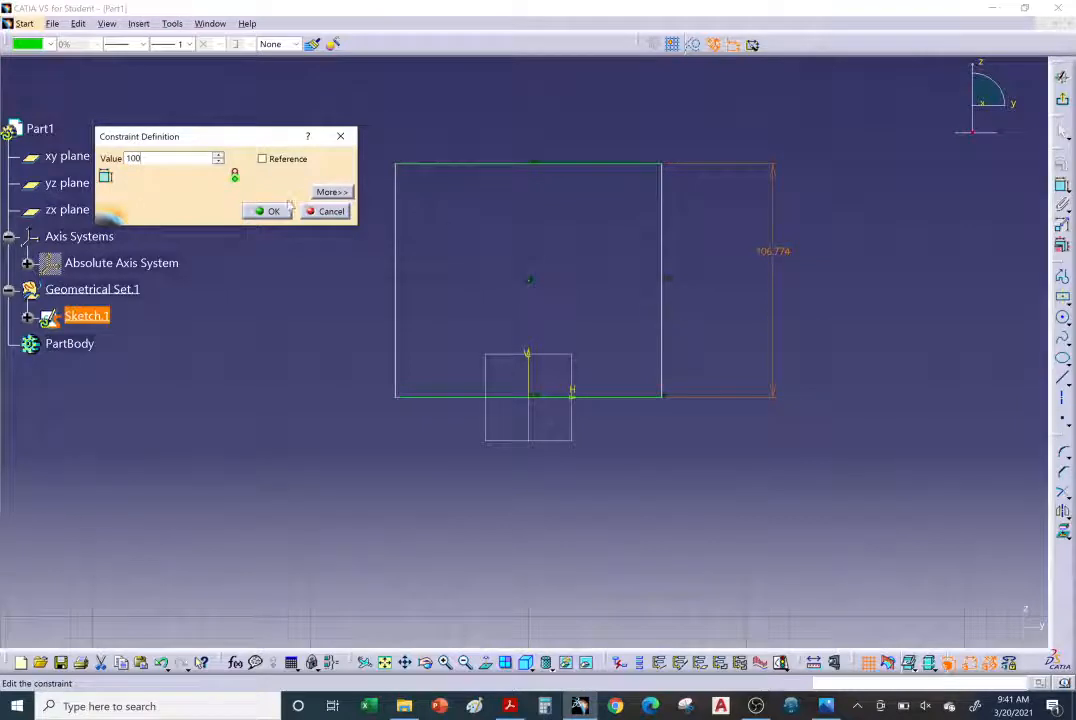
pyautogui.press('Return')
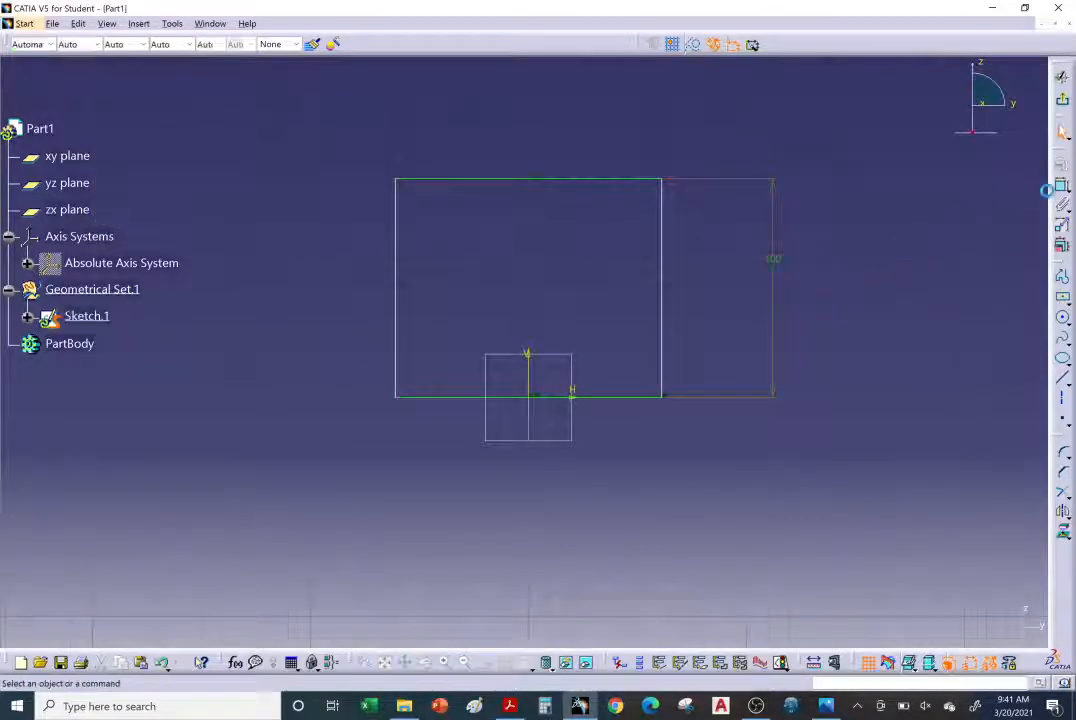
# Dimension the rectangle's width with a Constraint on its lower edge, placed below the sketch, and set it to 100 mm
pyautogui.click(640, 398)
pyautogui.click(540, 486)
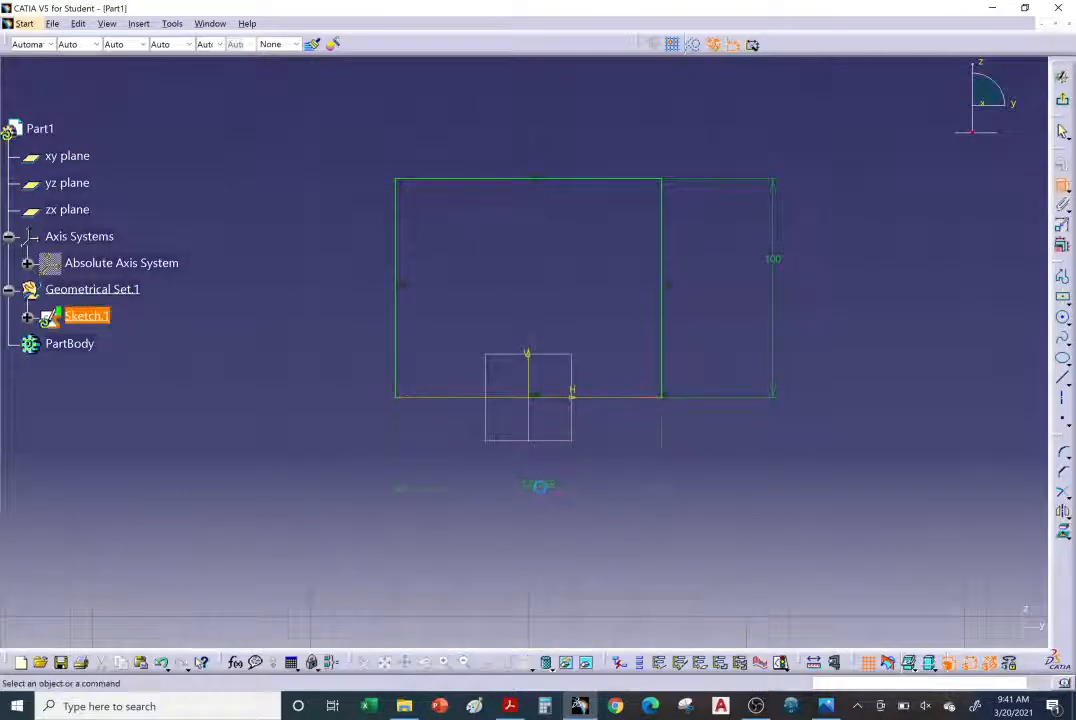
pyautogui.click(550, 488)
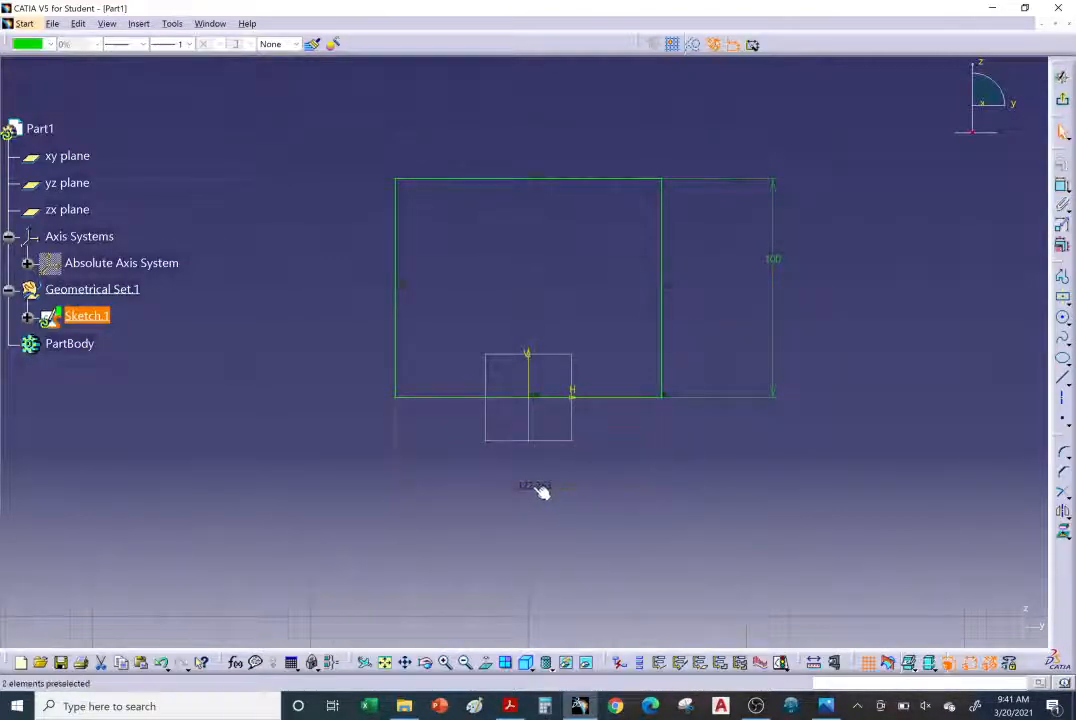
pyautogui.doubleClick(535, 487)
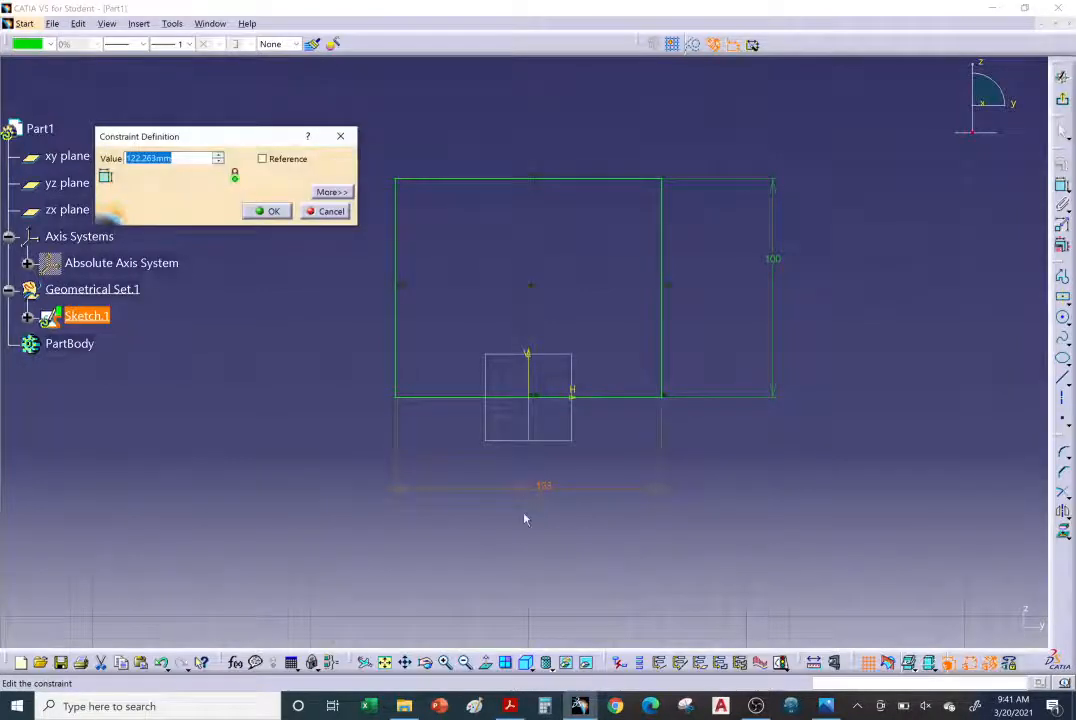
pyautogui.write('100')
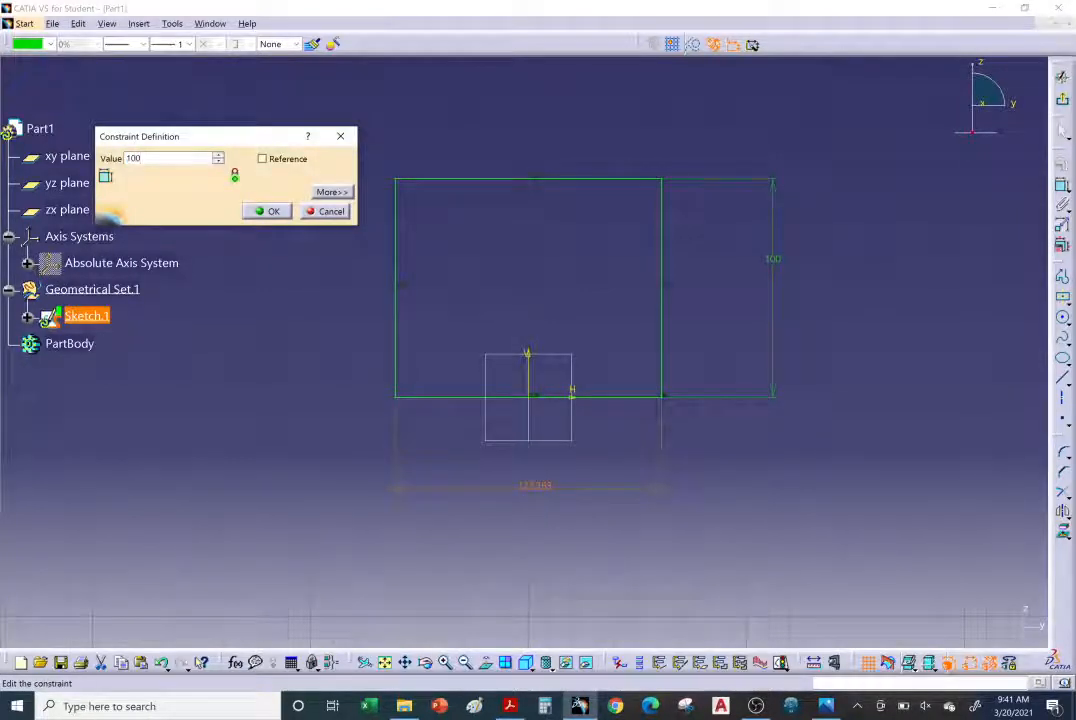
pyautogui.click(270, 211)
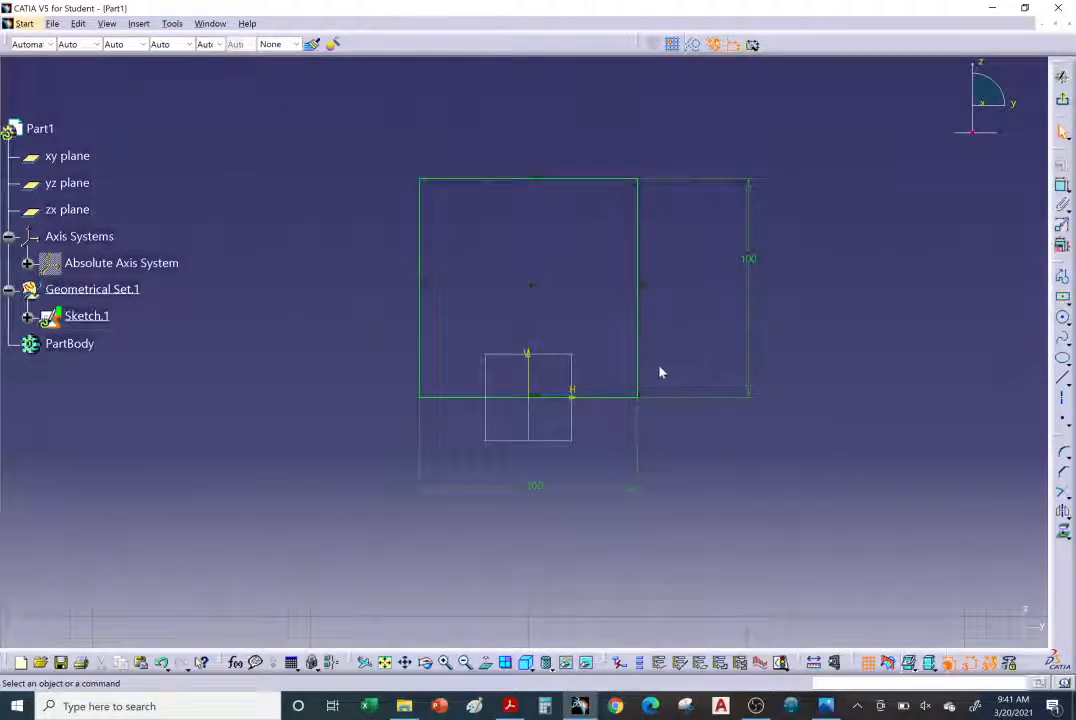
# Exit the sketch and create a Fill surface bounded by the closed square sketch
pyautogui.click(1063, 102)
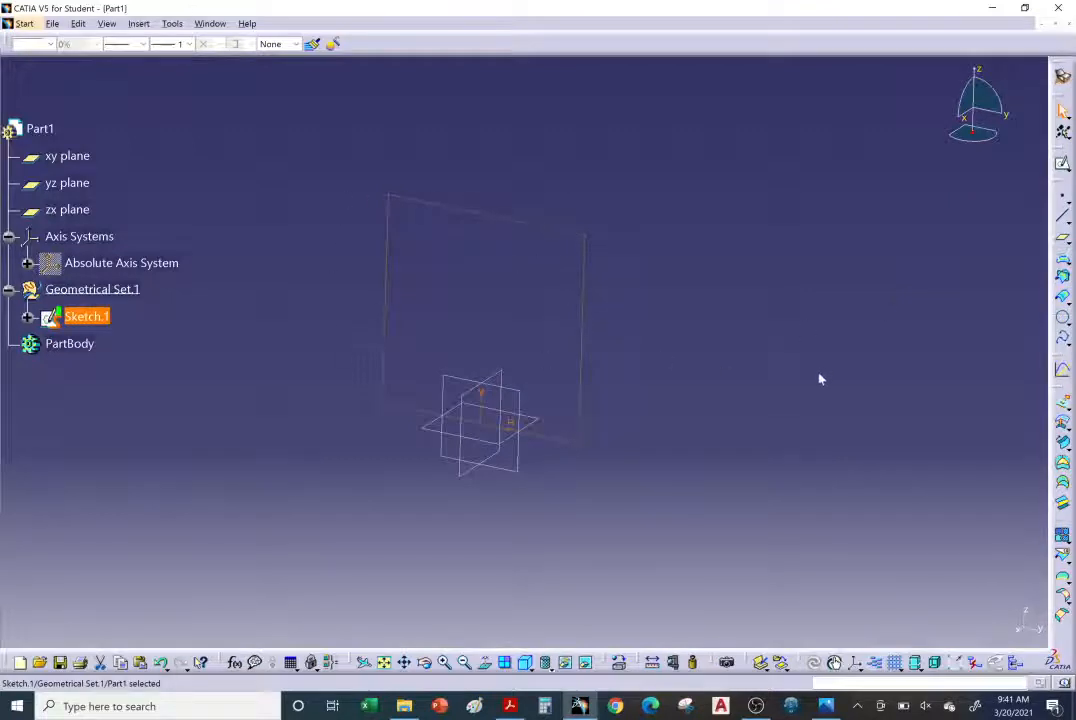
pyautogui.click(730, 343)
pyautogui.moveTo(730, 343); pyautogui.dragTo(774, 323, button='middle')
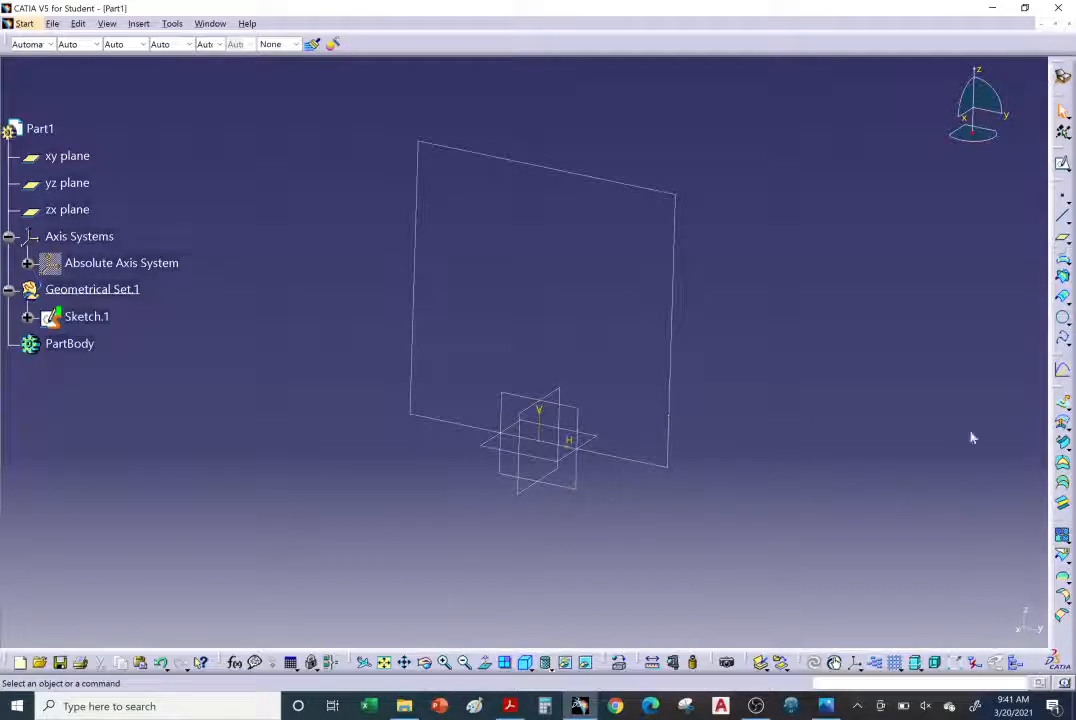
pyautogui.click(1063, 466)
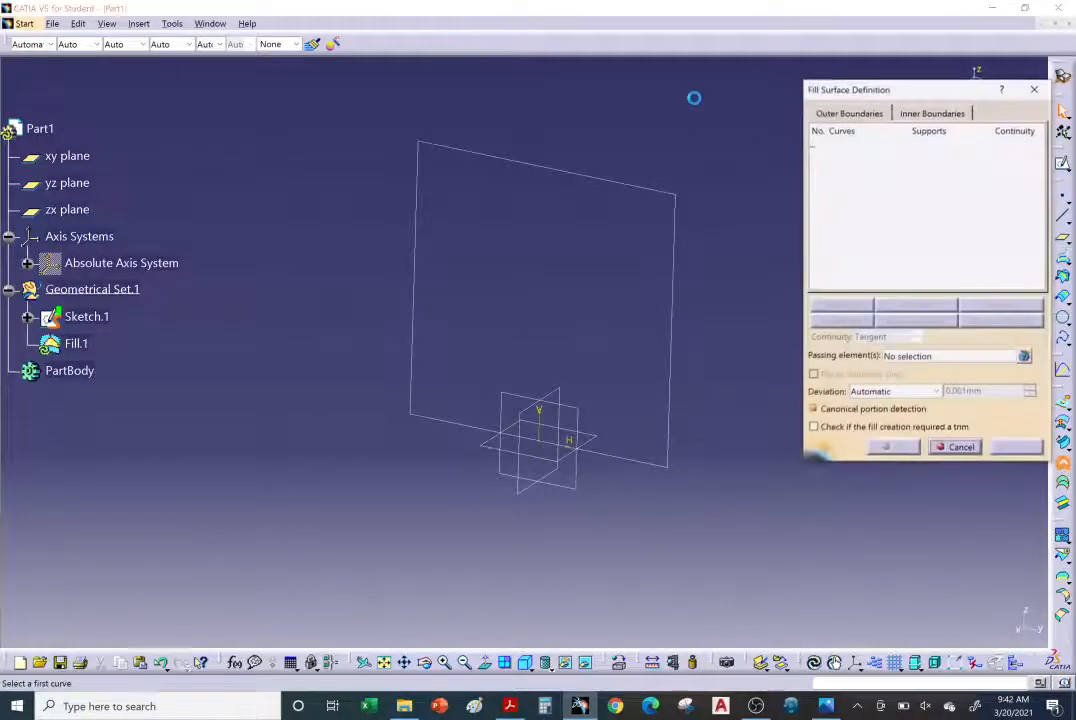
pyautogui.click(627, 183)
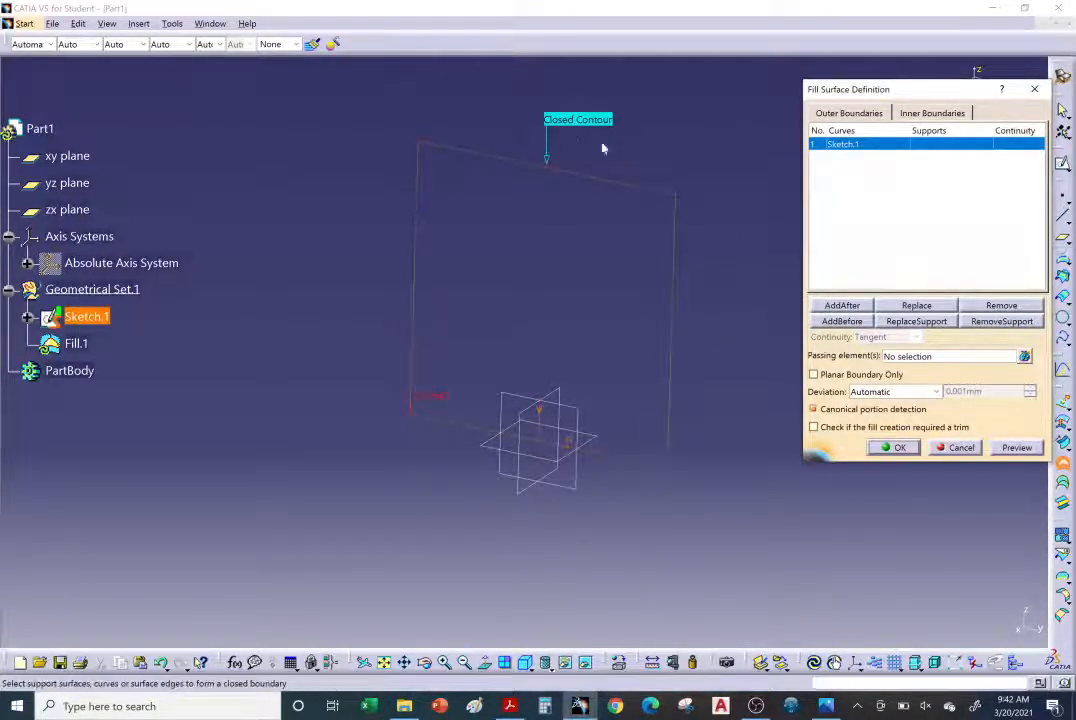
pyautogui.click(893, 447)
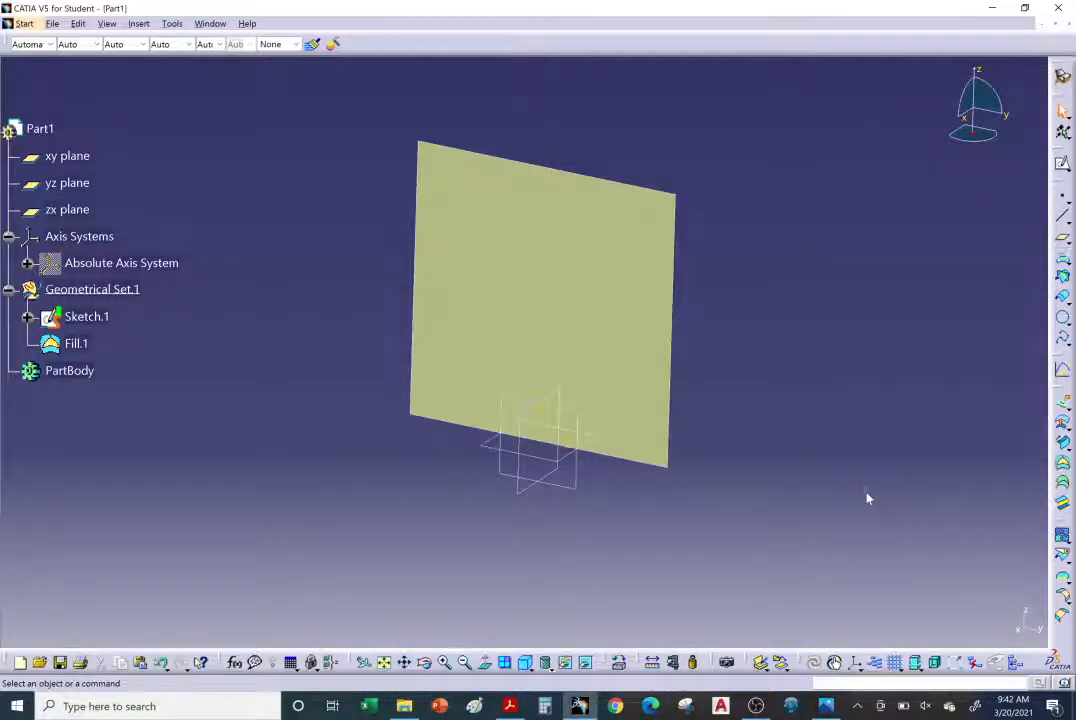
pyautogui.moveTo(867, 497); pyautogui.dragTo(473, 446, button='middle')
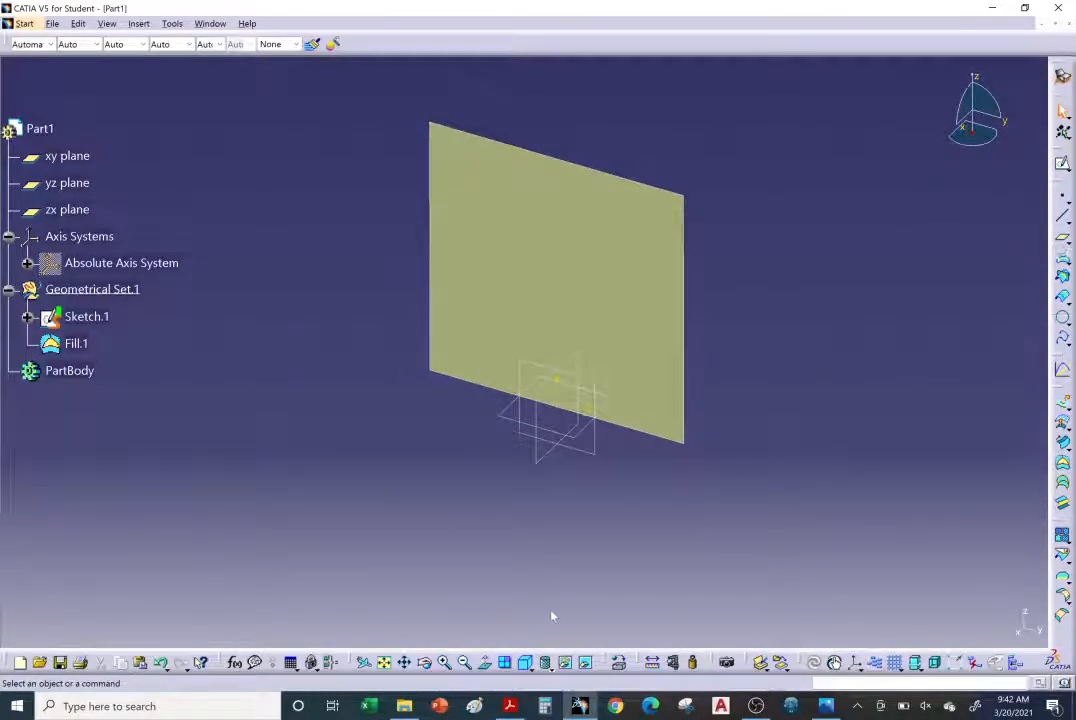
pyautogui.moveTo(552, 607); pyautogui.dragTo(500, 430, button='middle')
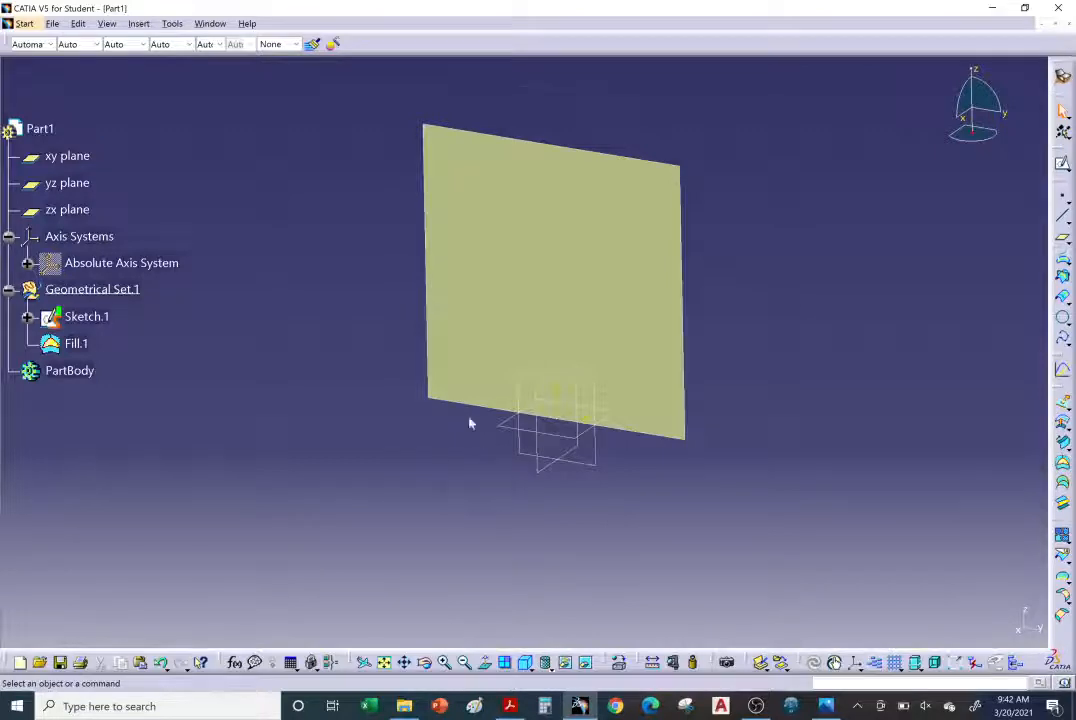
pyautogui.moveTo(471, 423); pyautogui.dragTo(432, 396, button='middle')
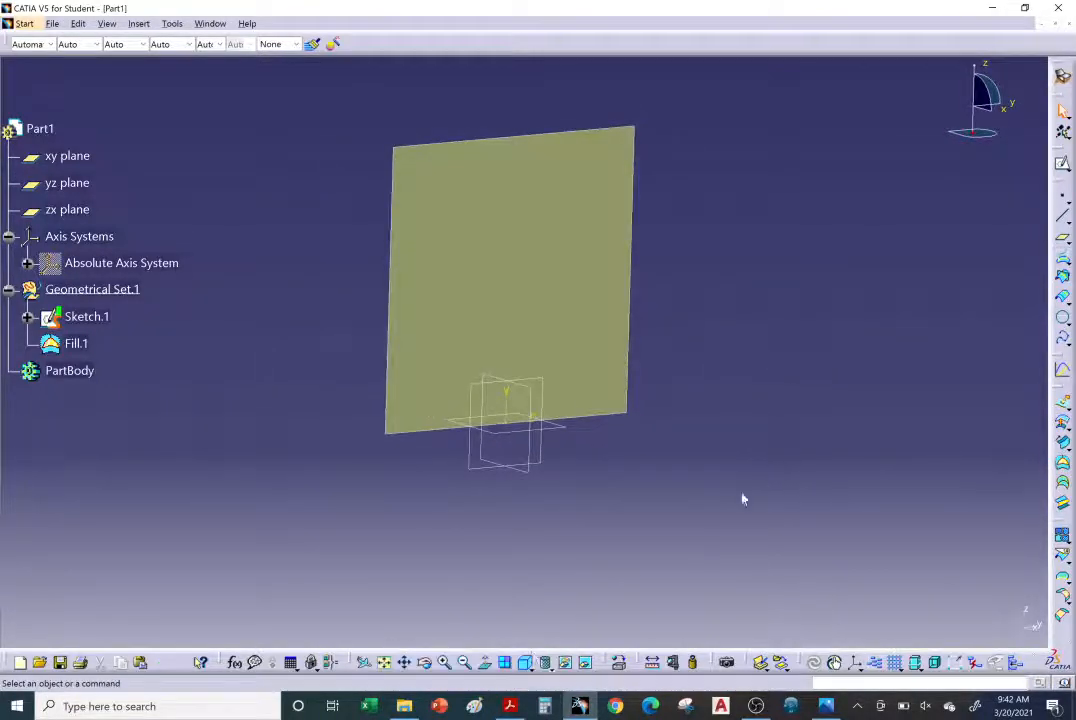
# Check the planar surface page of the PDF guide in Acrobat Reader, and set the view mode in CATIA to Shading with Material
pyautogui.click(509, 706)
pyautogui.scroll(5, 513, 572)
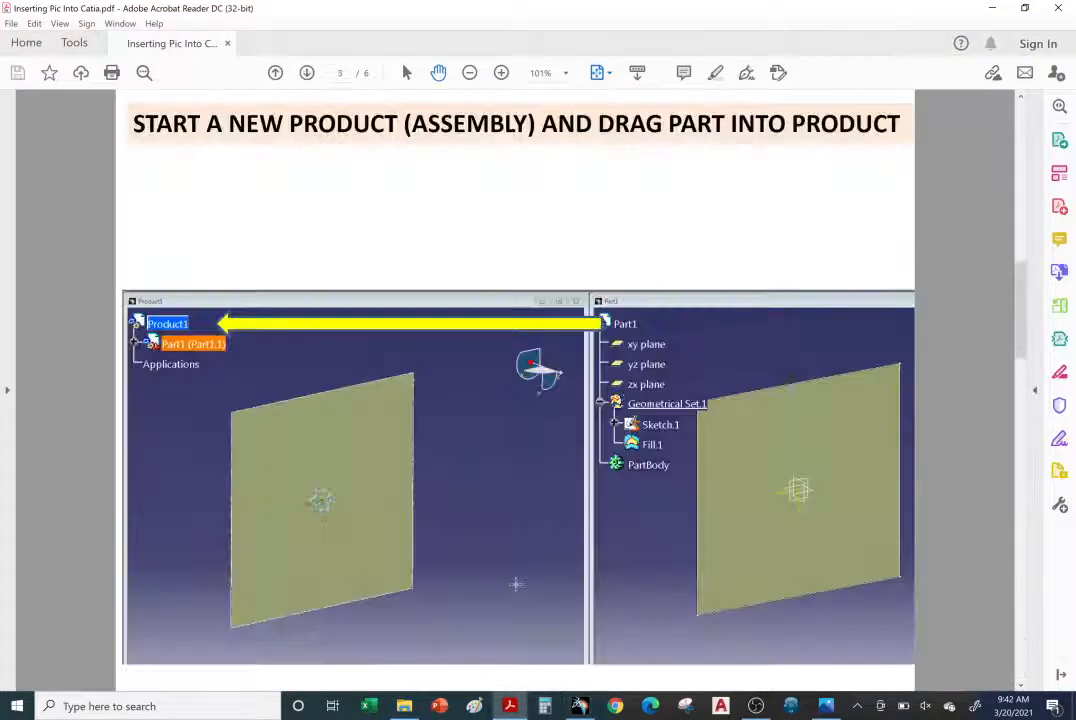
pyautogui.scroll(-1, 514, 580)
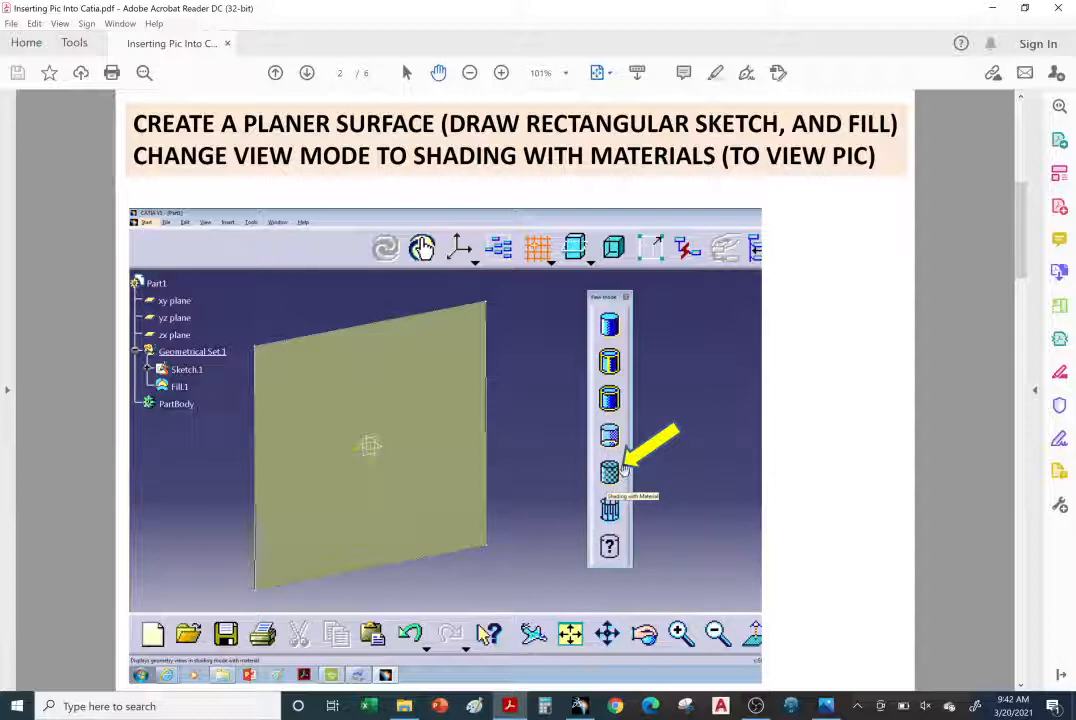
pyautogui.click(580, 706)
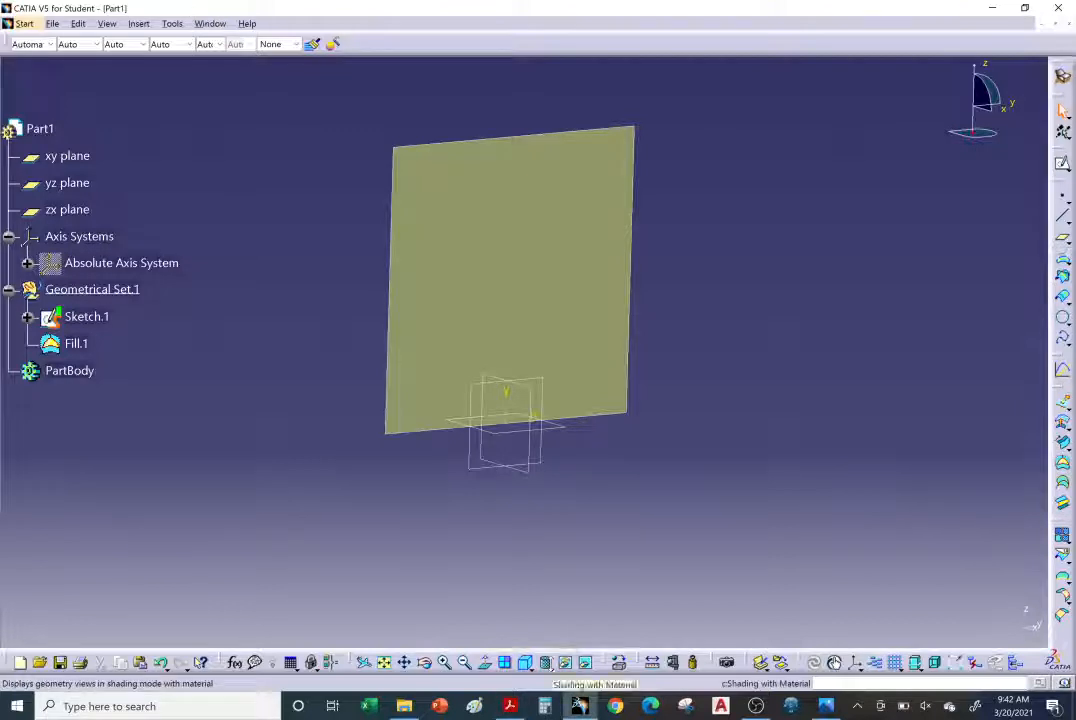
pyautogui.click(550, 666)
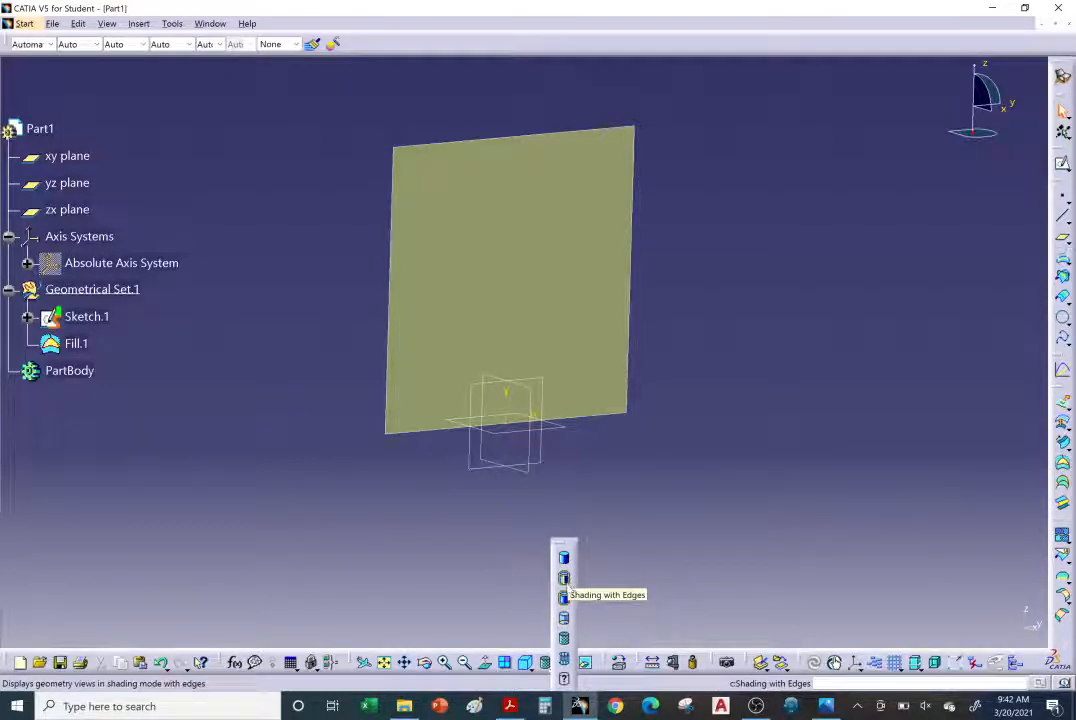
pyautogui.click(564, 638)
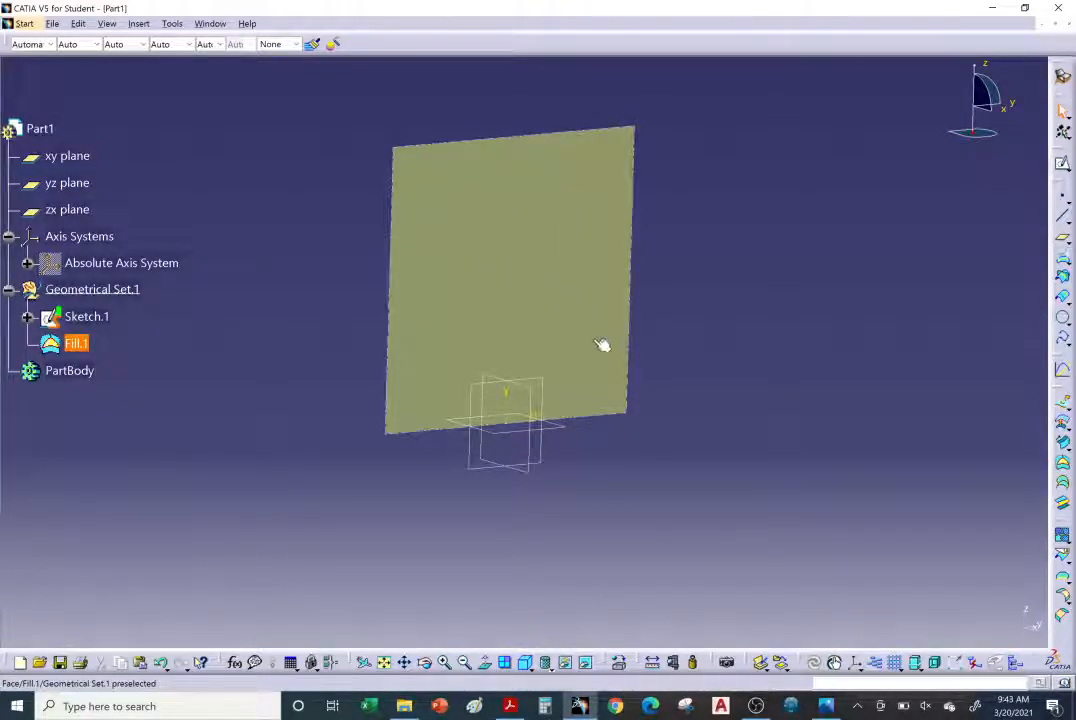
# Read the PDF guide's page on starting a new product and bringing the part into it, and return to CATIA
pyautogui.moveTo(816, 457)
pyautogui.mouseDown(button='middle')
pyautogui.moveTo(814, 424)
pyautogui.moveTo(835, 464)
pyautogui.mouseUp(button='middle')
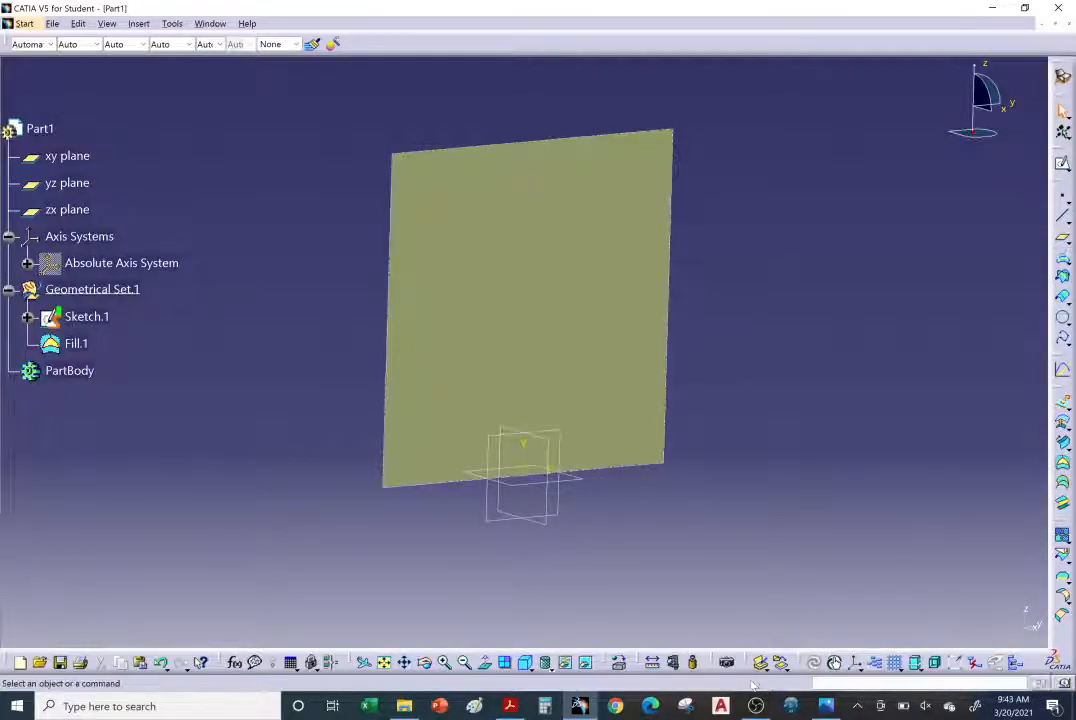
pyautogui.click(512, 707)
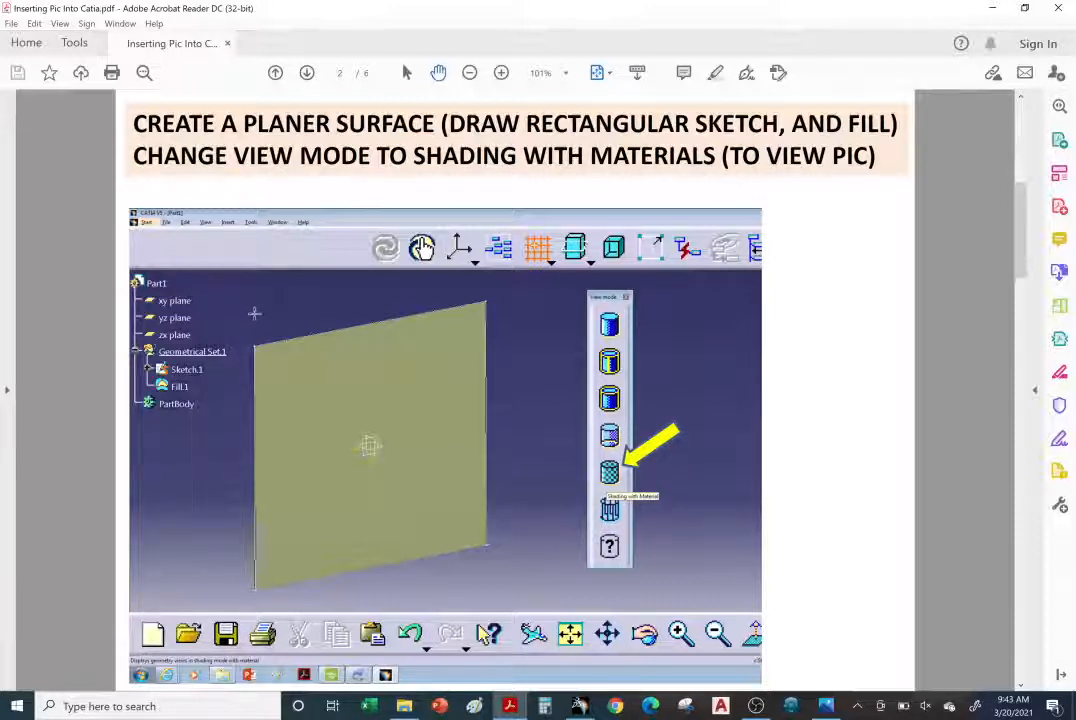
pyautogui.scroll(-2, 254, 316)
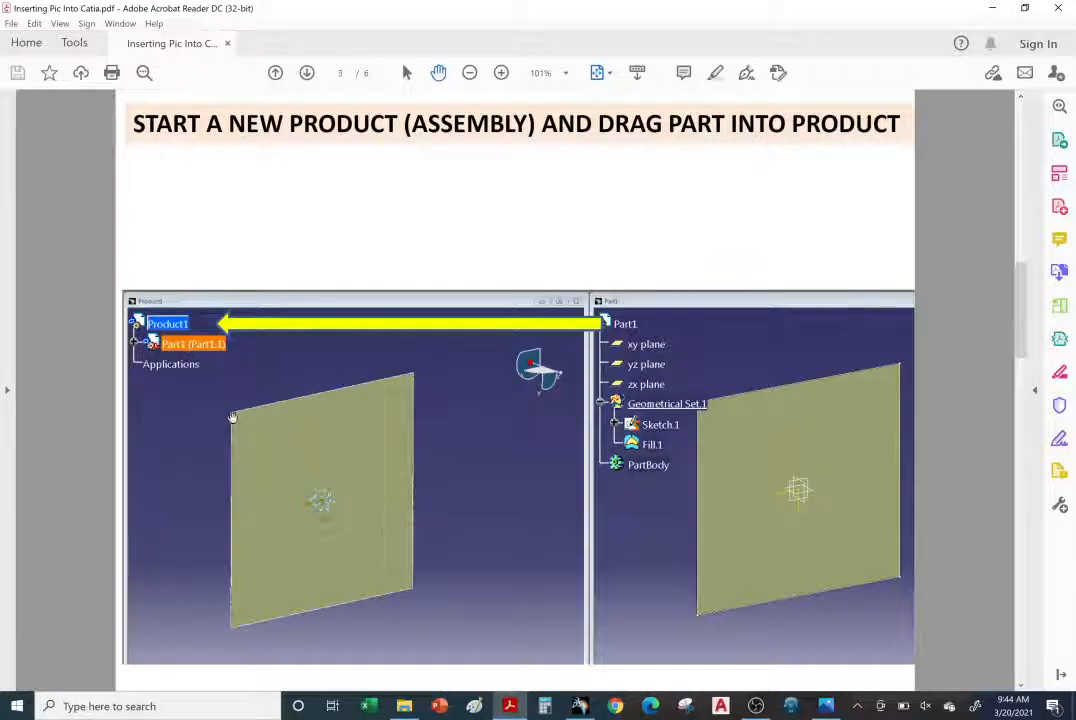
pyautogui.hotkey('alt', 'Tab')
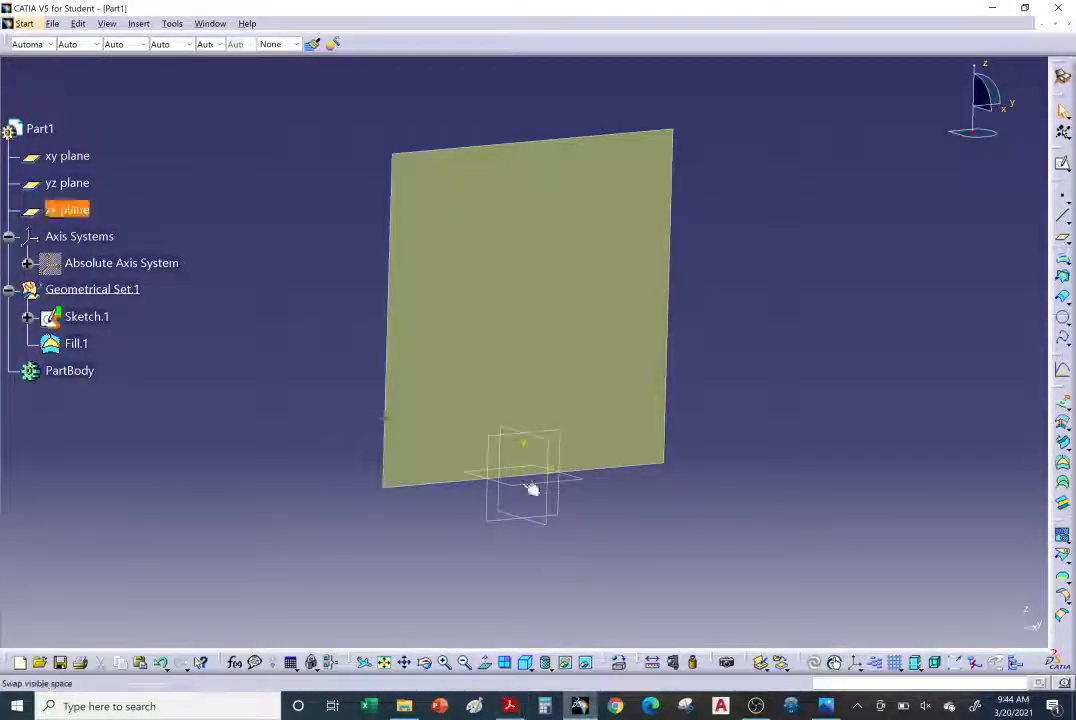
# Rename the part by setting its Part Number property to Audi, checking the car blueprint picture in Photos for reference
pyautogui.moveTo(476, 371); pyautogui.dragTo(499, 427, button='middle')
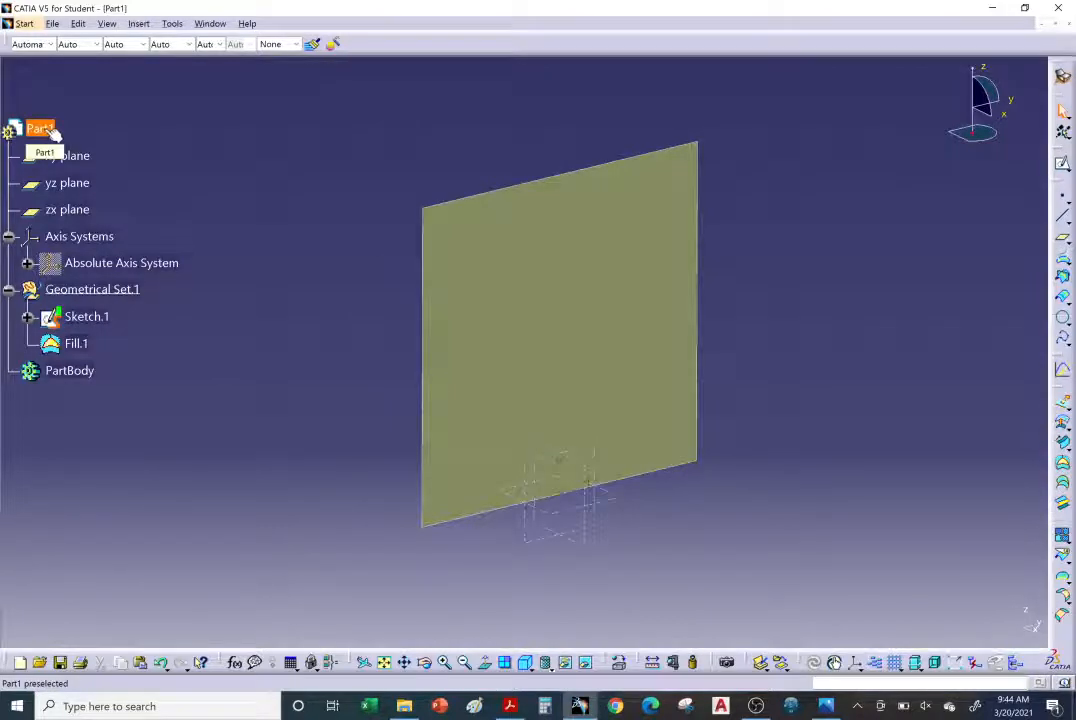
pyautogui.rightClick(53, 132)
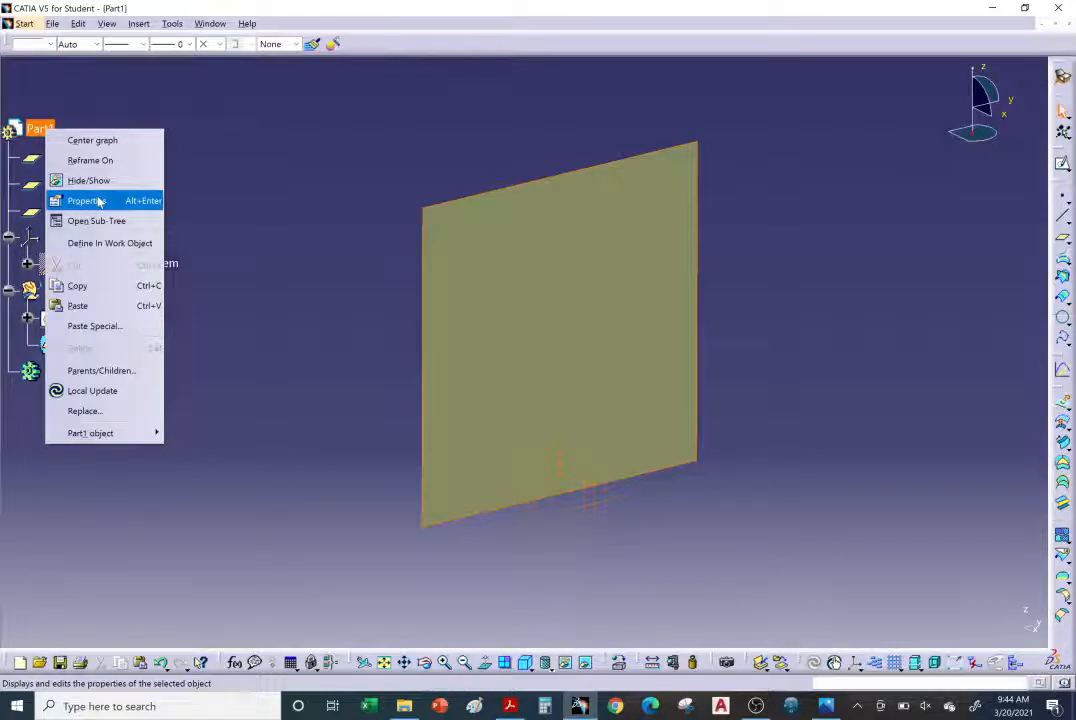
pyautogui.click(100, 202)
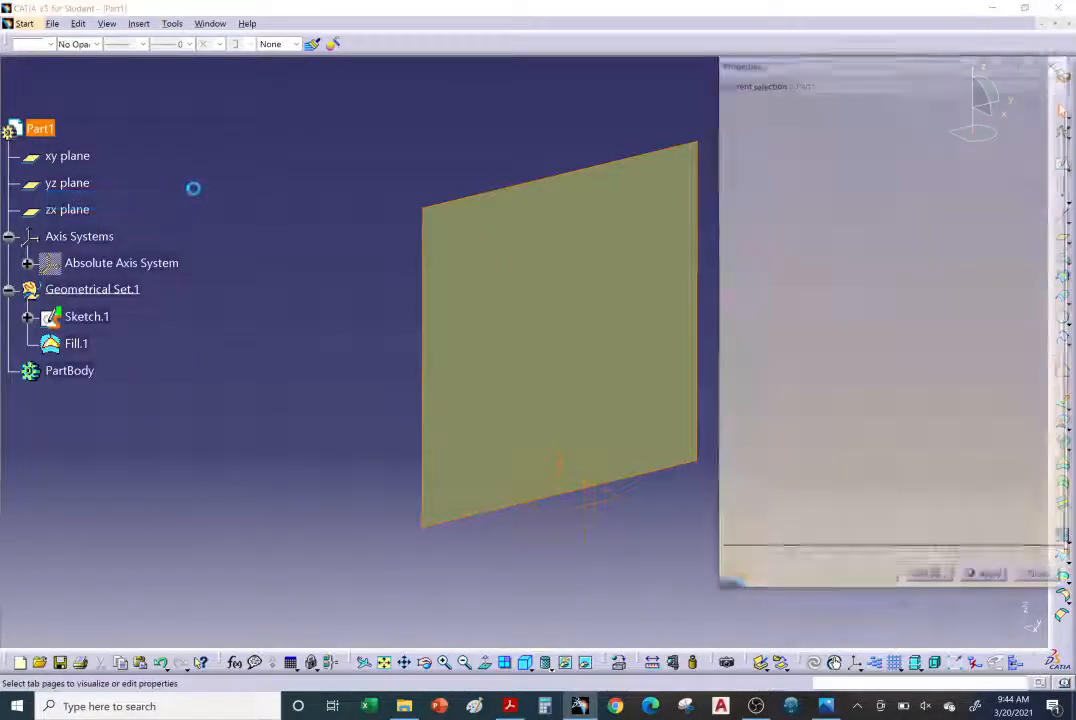
pyautogui.click(826, 706)
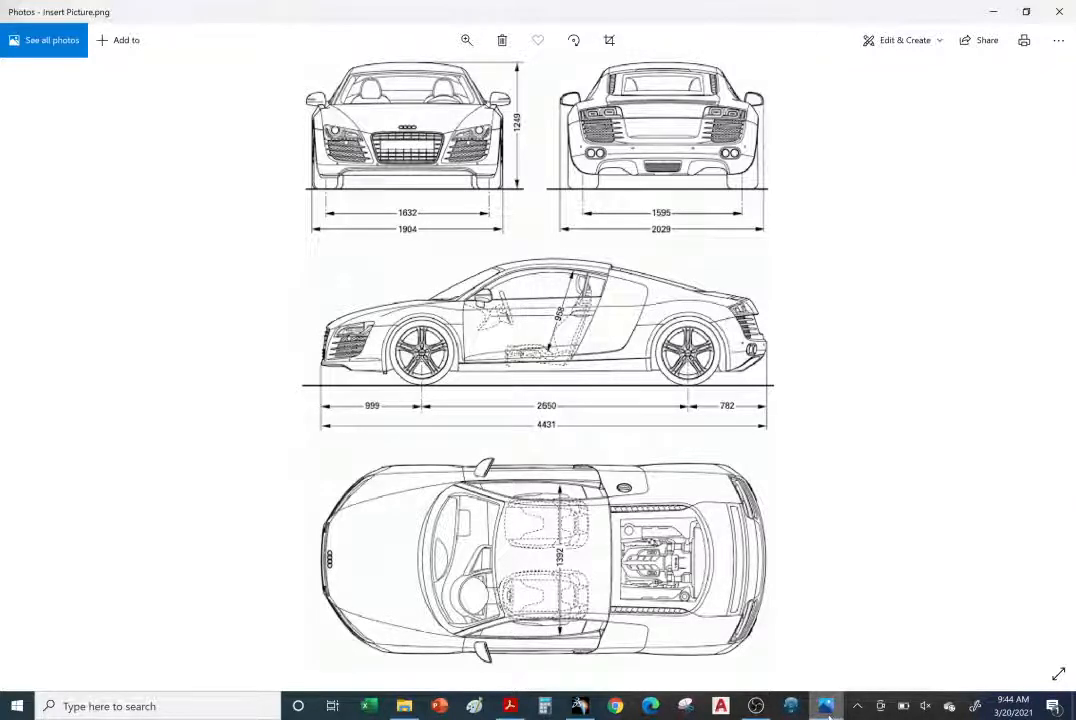
pyautogui.click(826, 706)
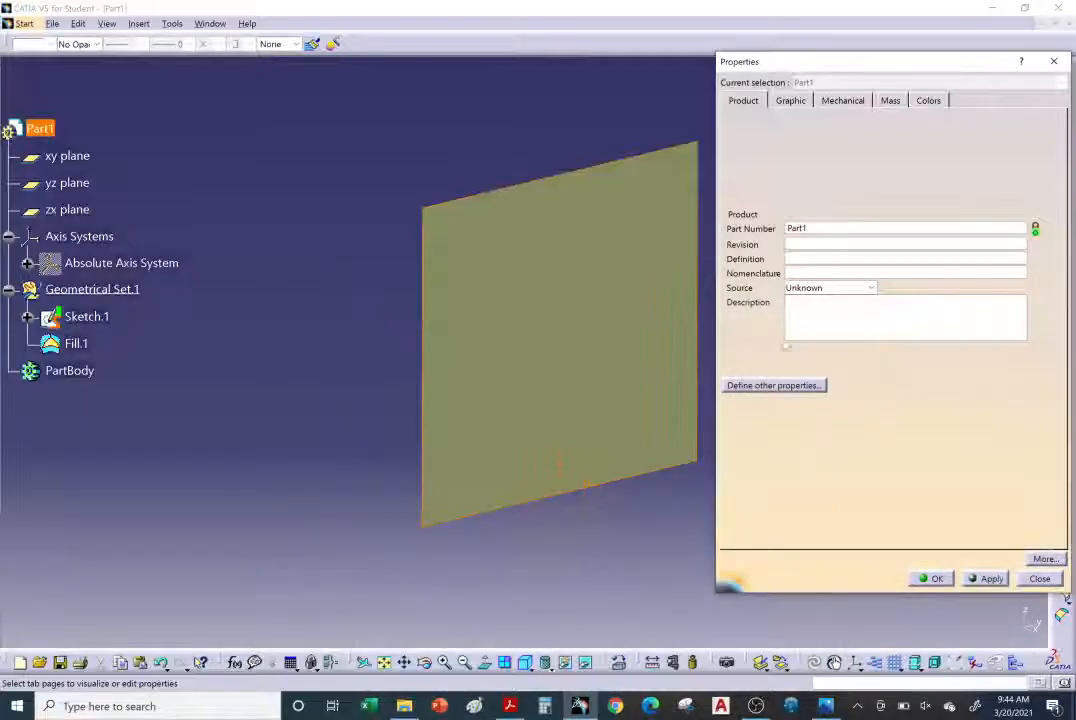
pyautogui.moveTo(814, 228); pyautogui.dragTo(764, 235)
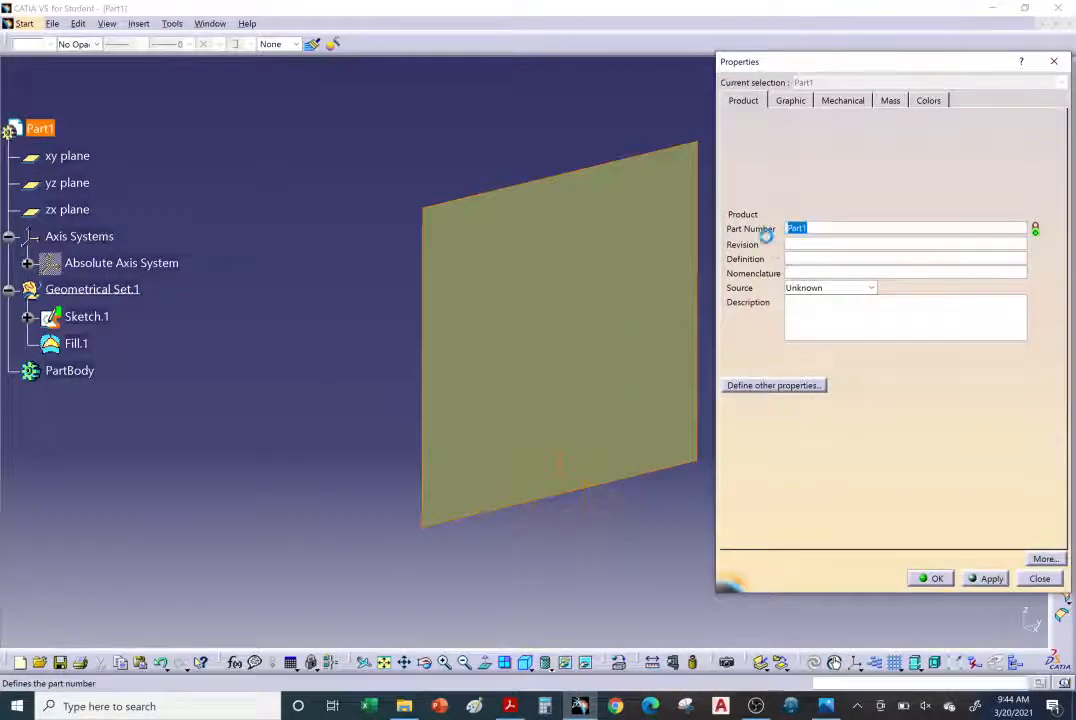
pyautogui.write('A')
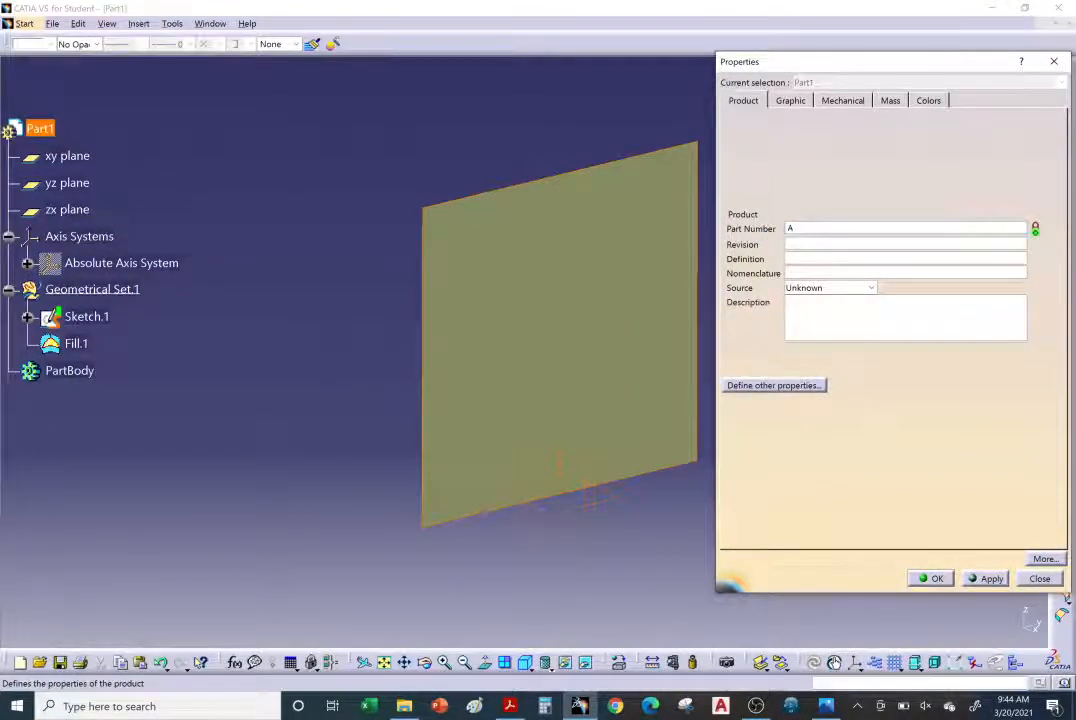
pyautogui.write('udi')
pyautogui.click(933, 579)
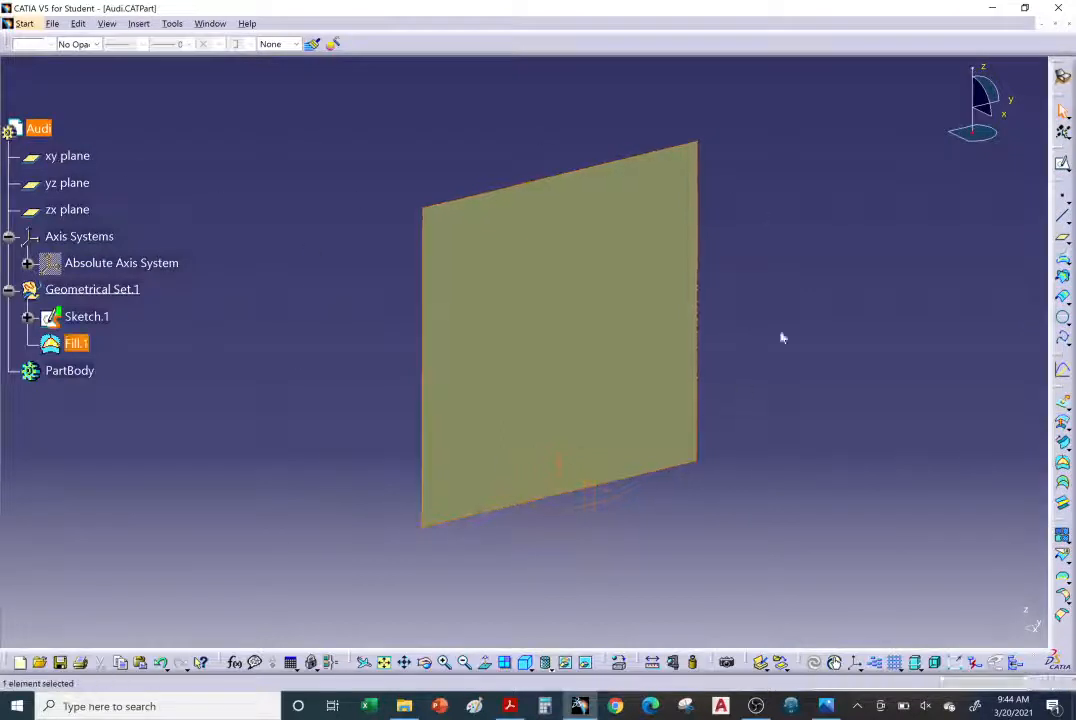
pyautogui.click(270, 147)
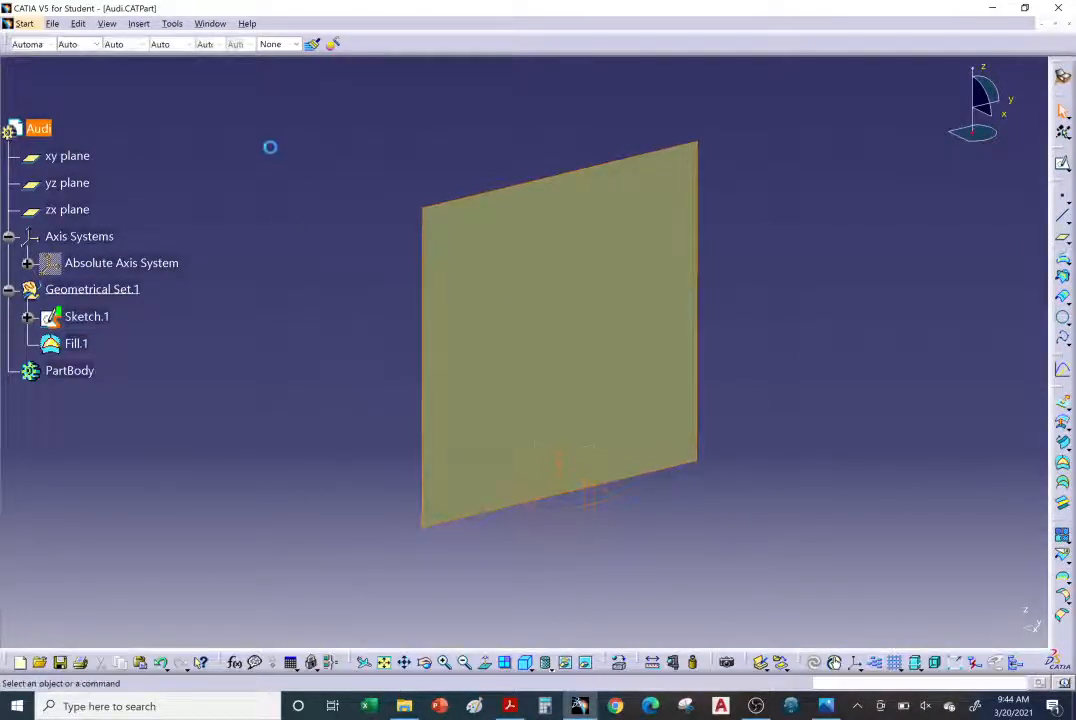
# Start a new product in the Assembly Design workbench and tile its window vertically beside the Audi part
pyautogui.click(25, 23)
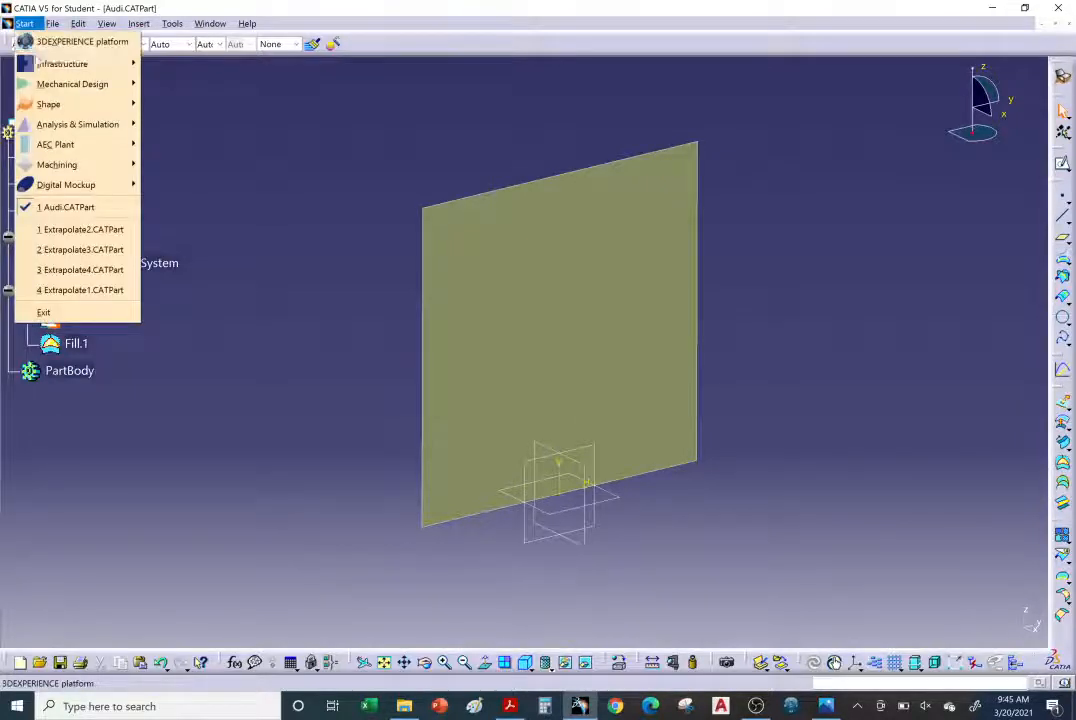
pyautogui.moveTo(40, 85)
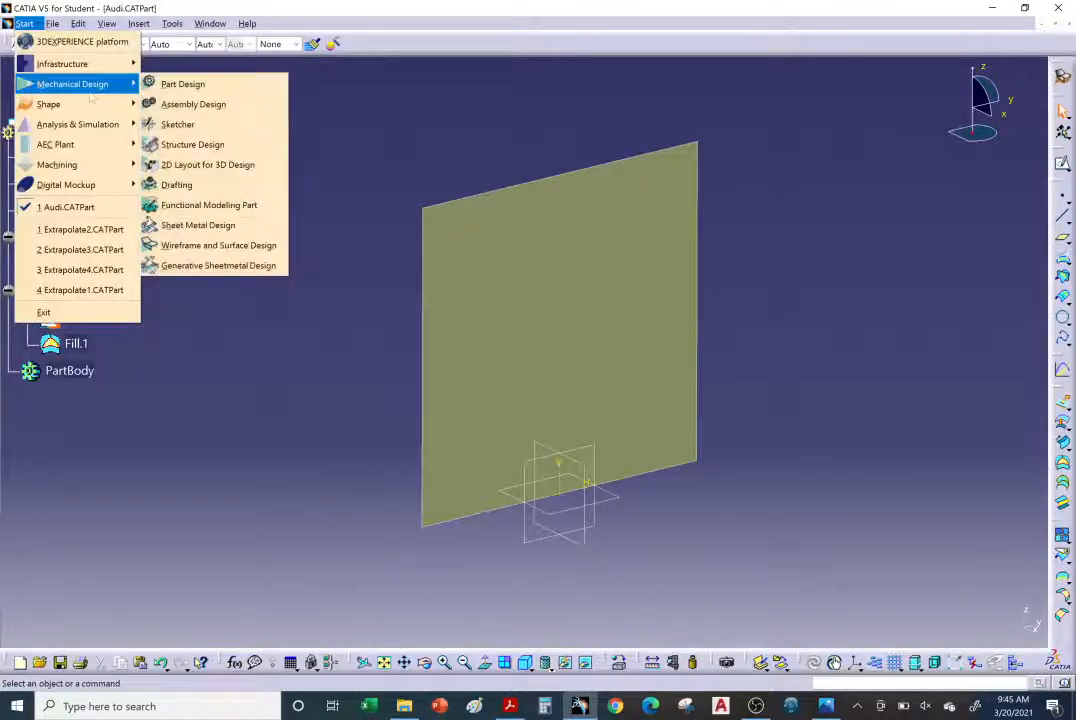
pyautogui.click(214, 116)
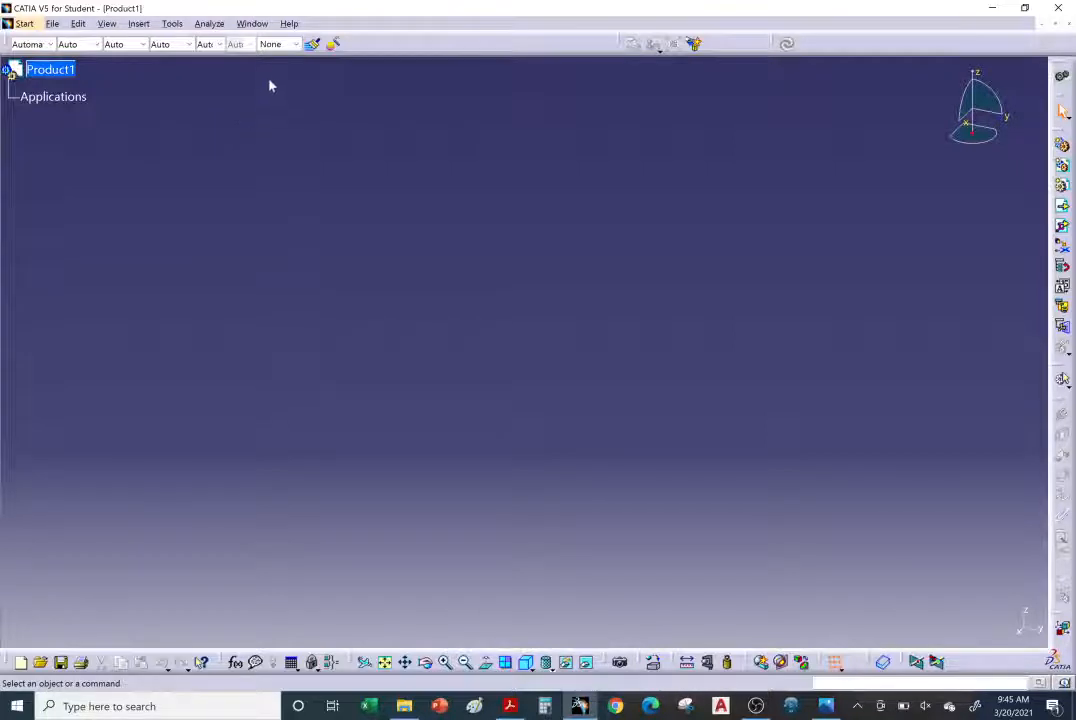
pyautogui.click(256, 24)
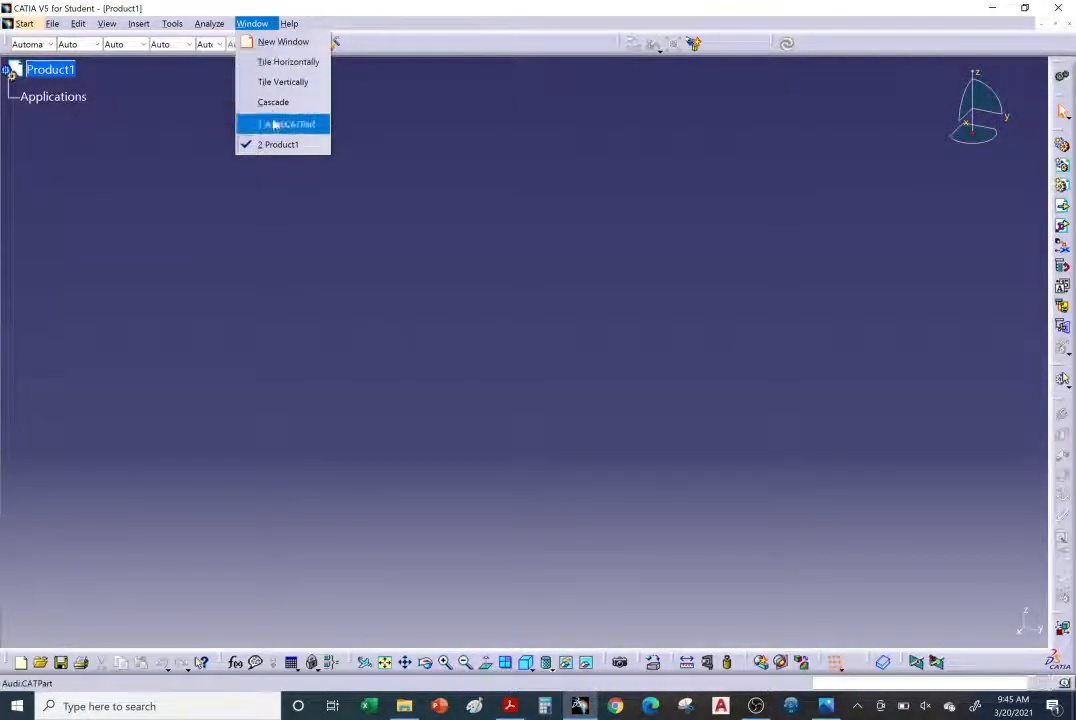
pyautogui.click(283, 88)
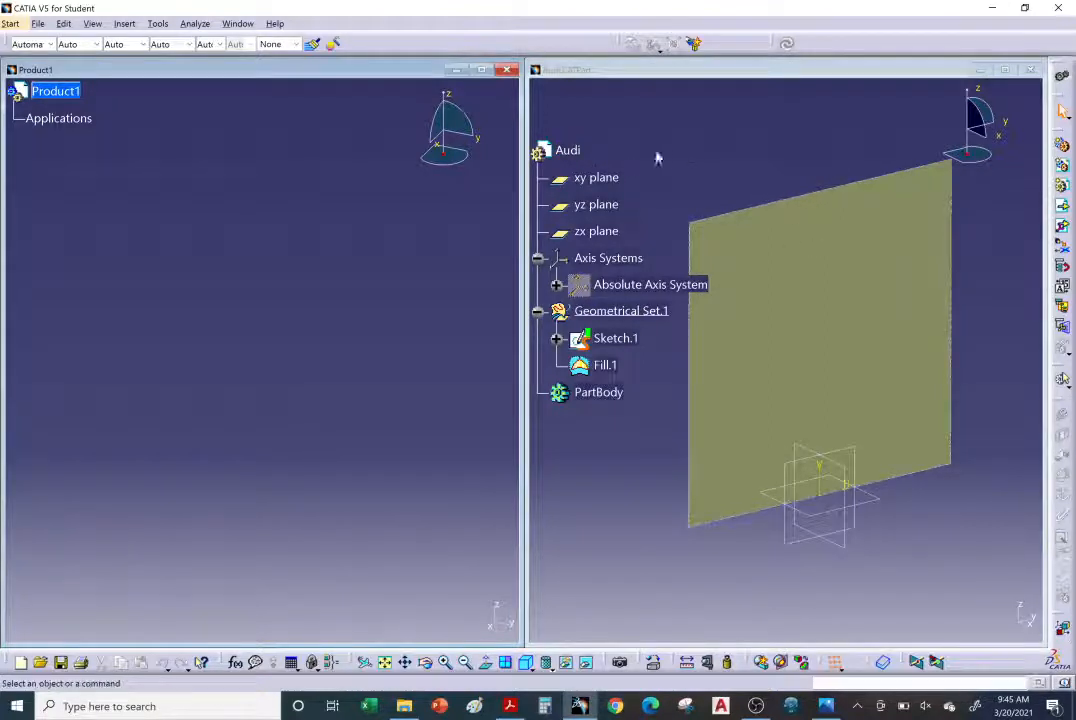
# Copy the Audi part and paste it into Product1
pyautogui.click(567, 151)
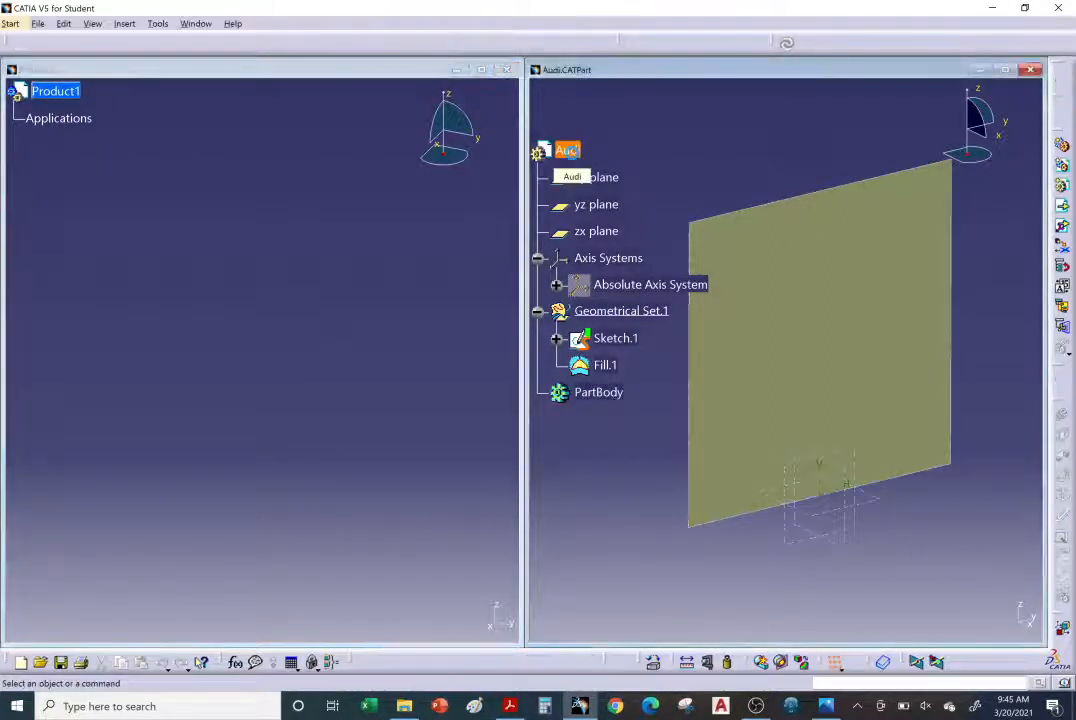
pyautogui.rightClick(569, 152)
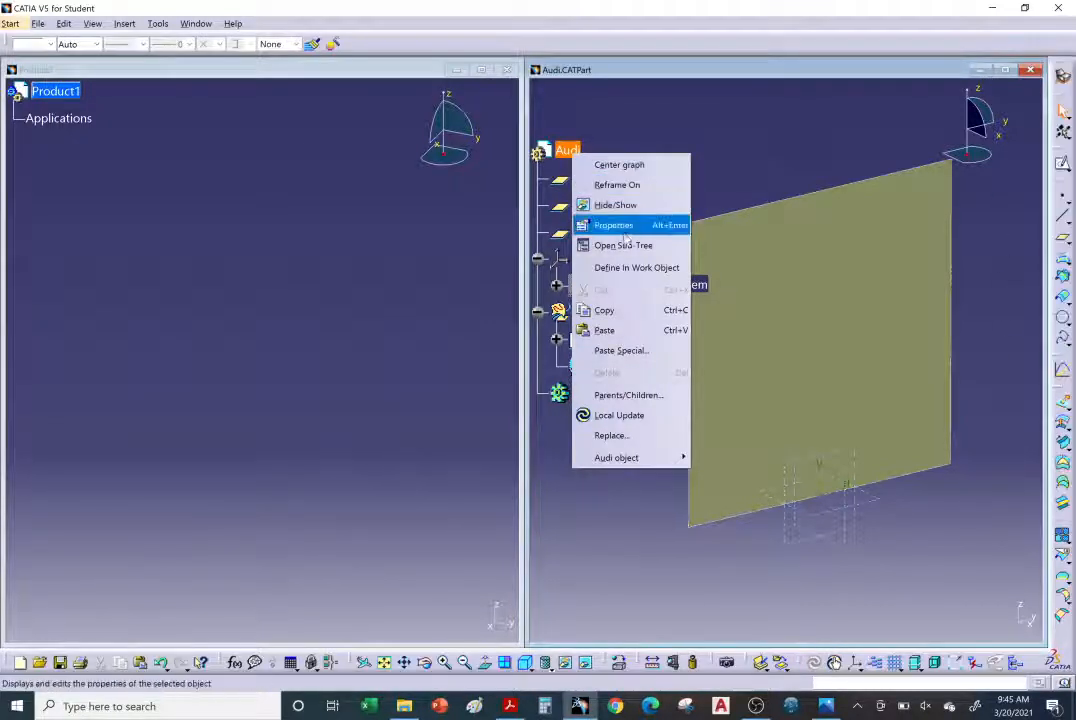
pyautogui.click(618, 312)
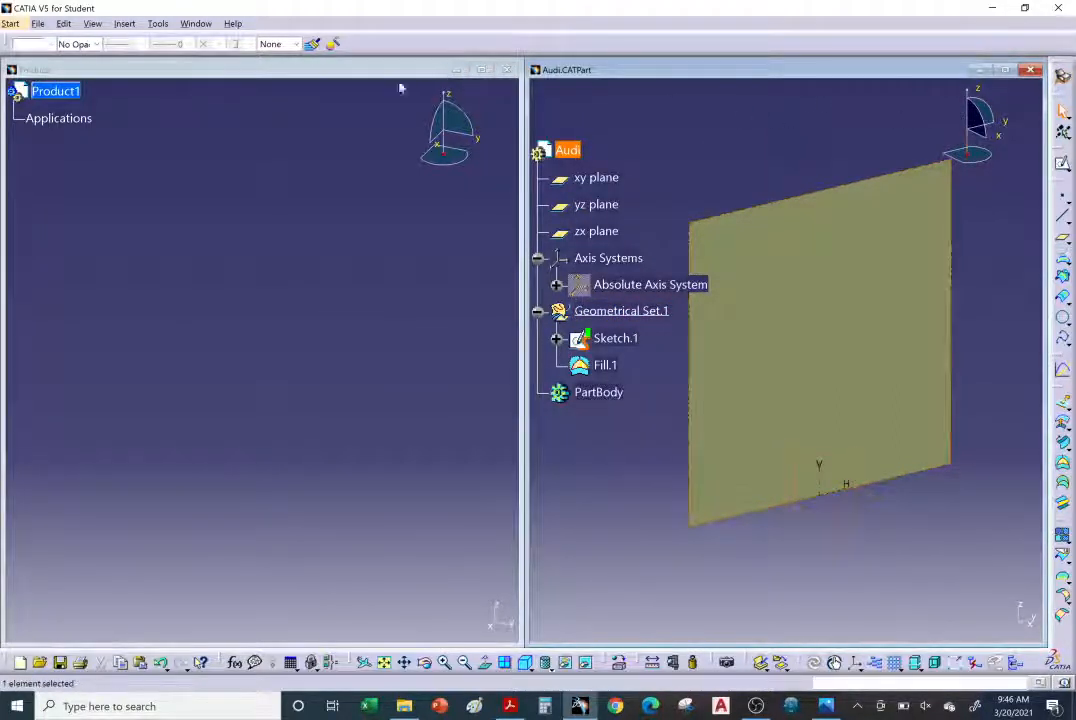
pyautogui.click(197, 252)
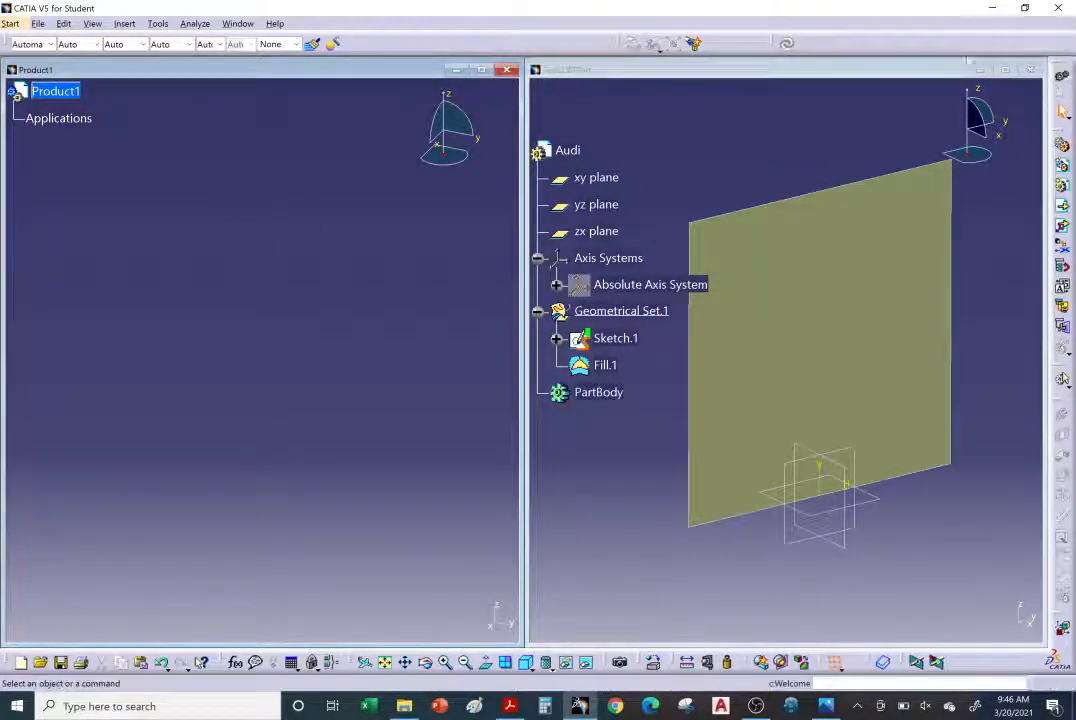
pyautogui.click(66, 94)
pyautogui.rightClick(66, 96)
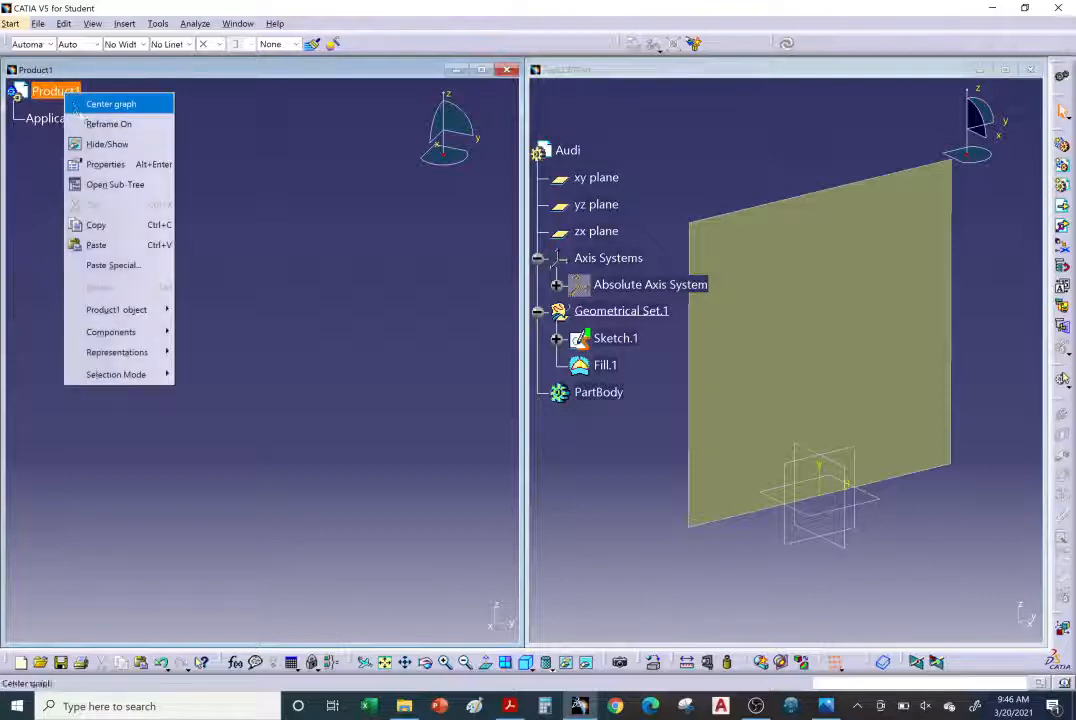
pyautogui.click(95, 245)
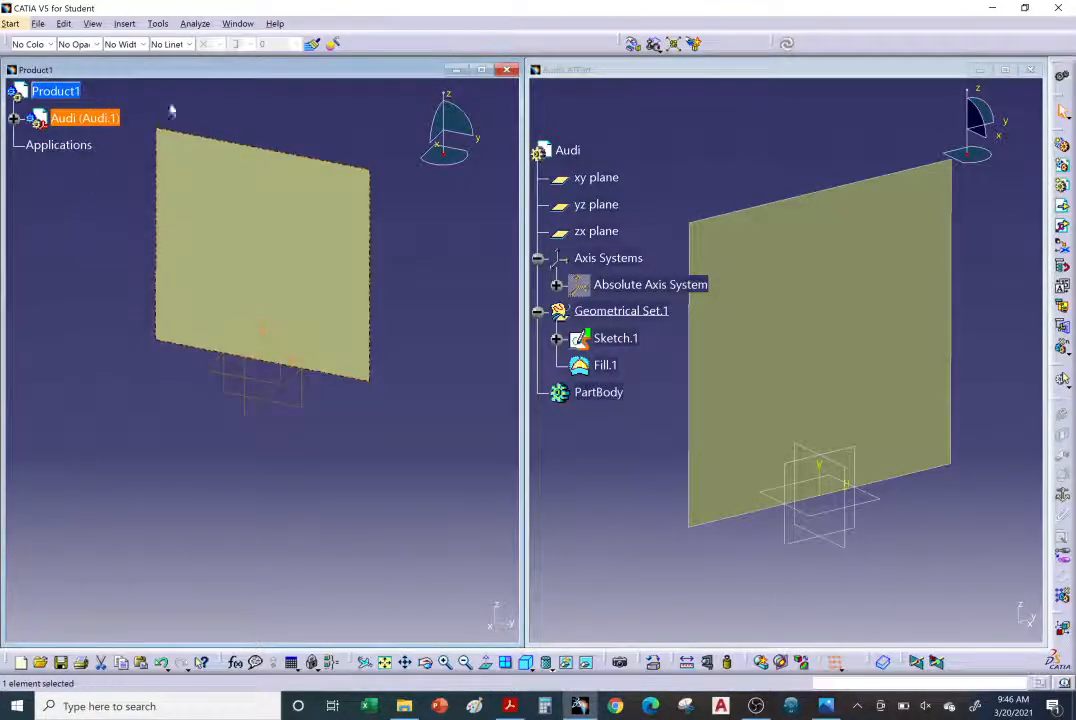
pyautogui.moveTo(243, 144); pyautogui.dragTo(269, 298, button='middle')
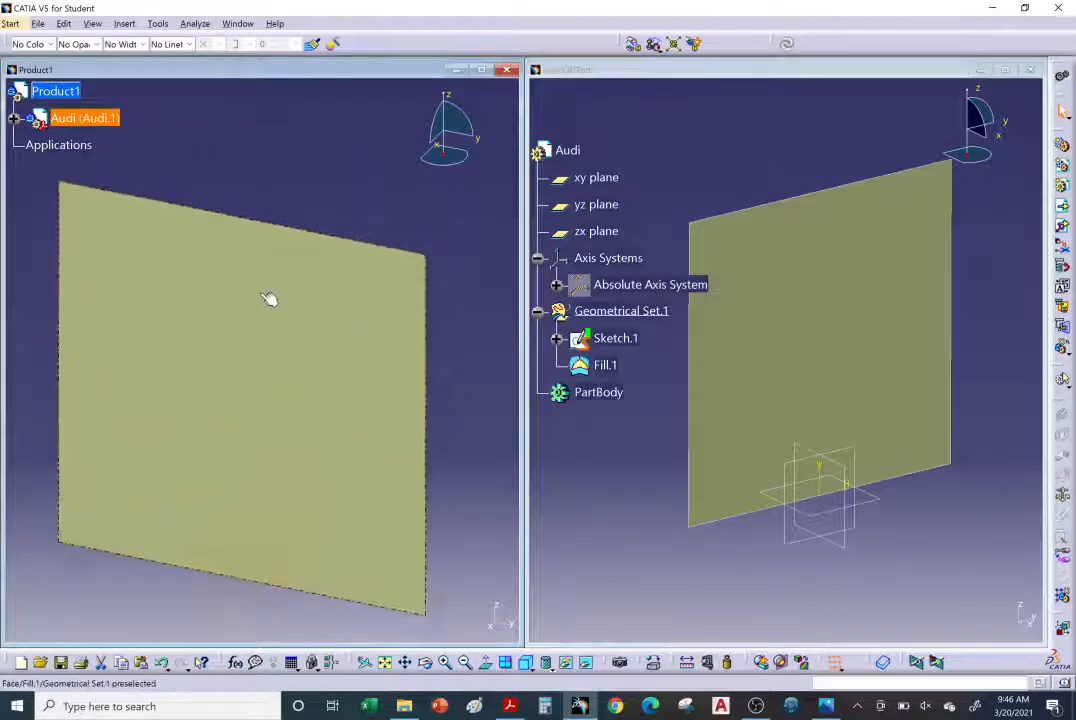
pyautogui.click(232, 150)
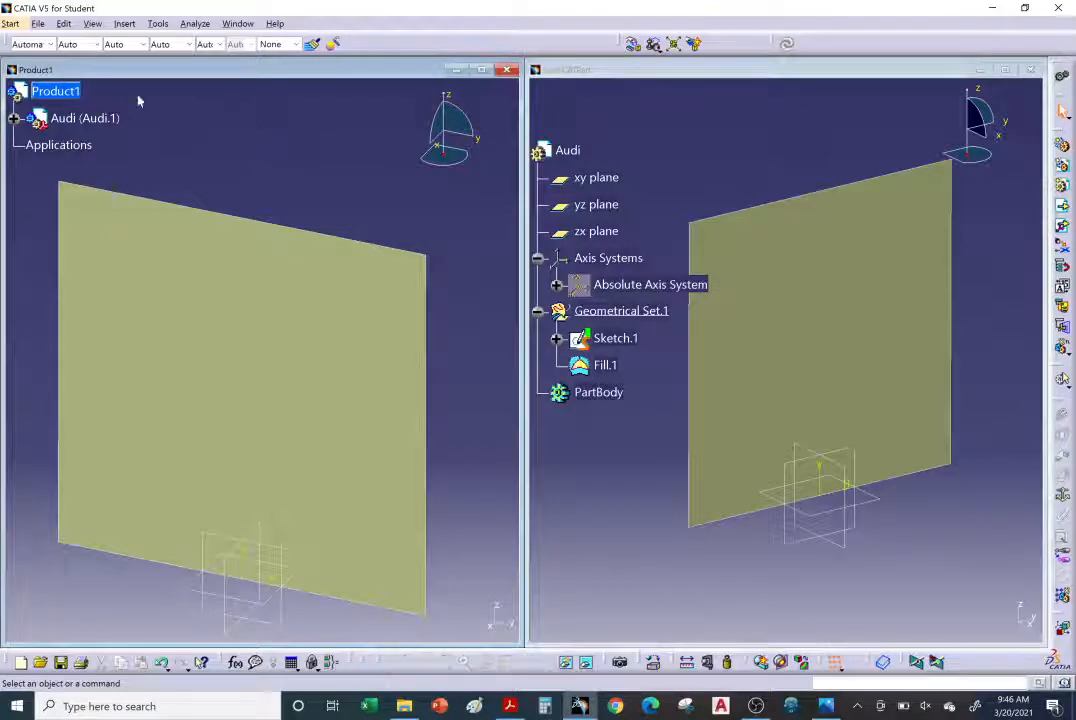
# Rename the product by setting its Part Number property to Audi Assembly
pyautogui.rightClick(55, 91)
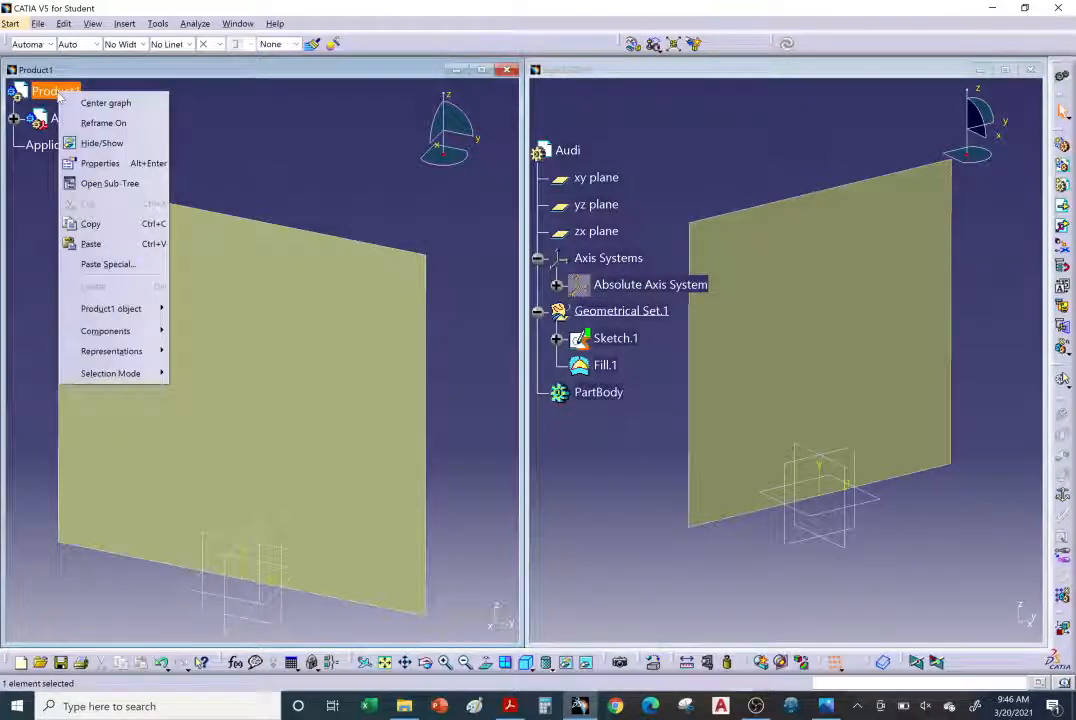
pyautogui.click(100, 163)
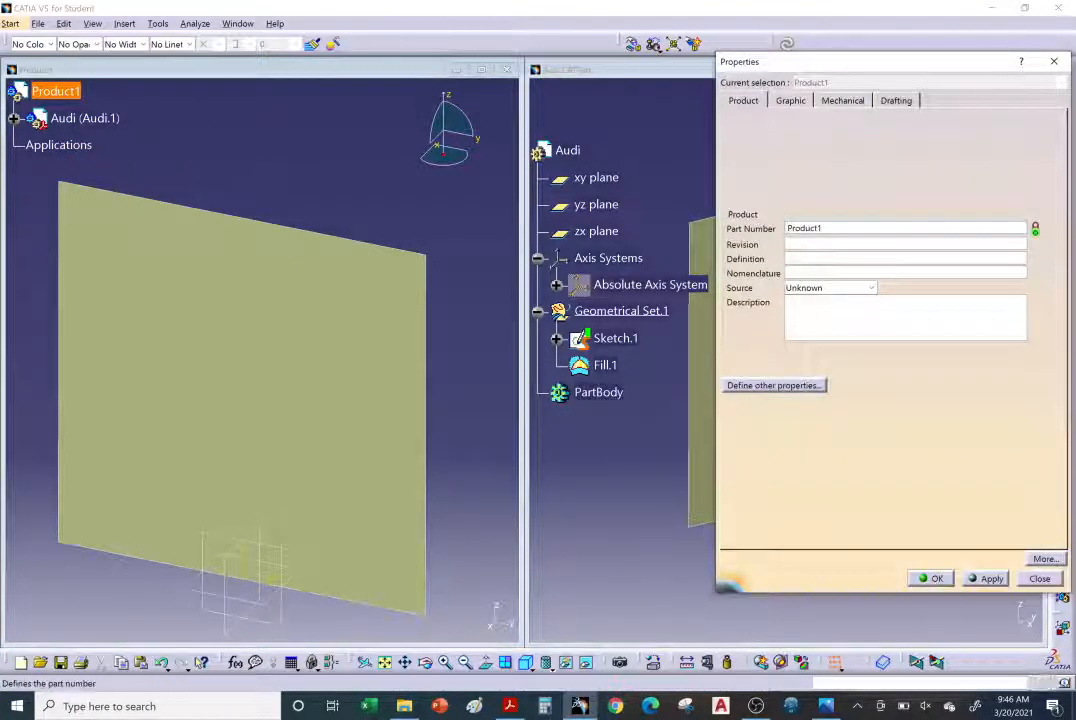
pyautogui.write('Au')
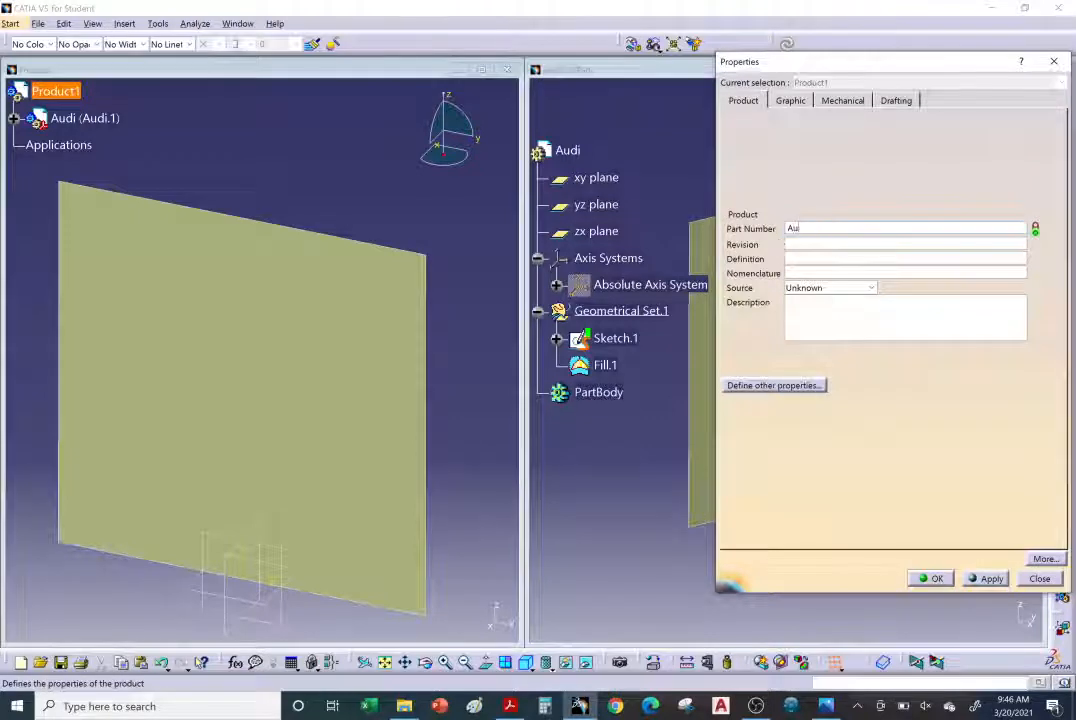
pyautogui.write('di Assembly')
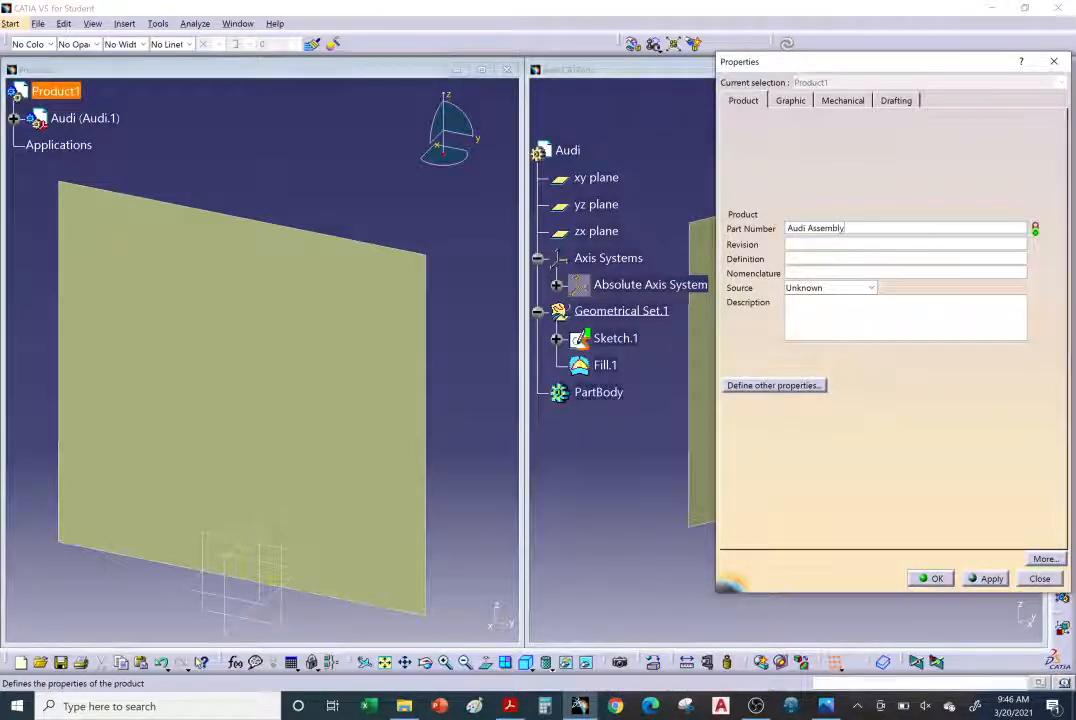
pyautogui.click(933, 578)
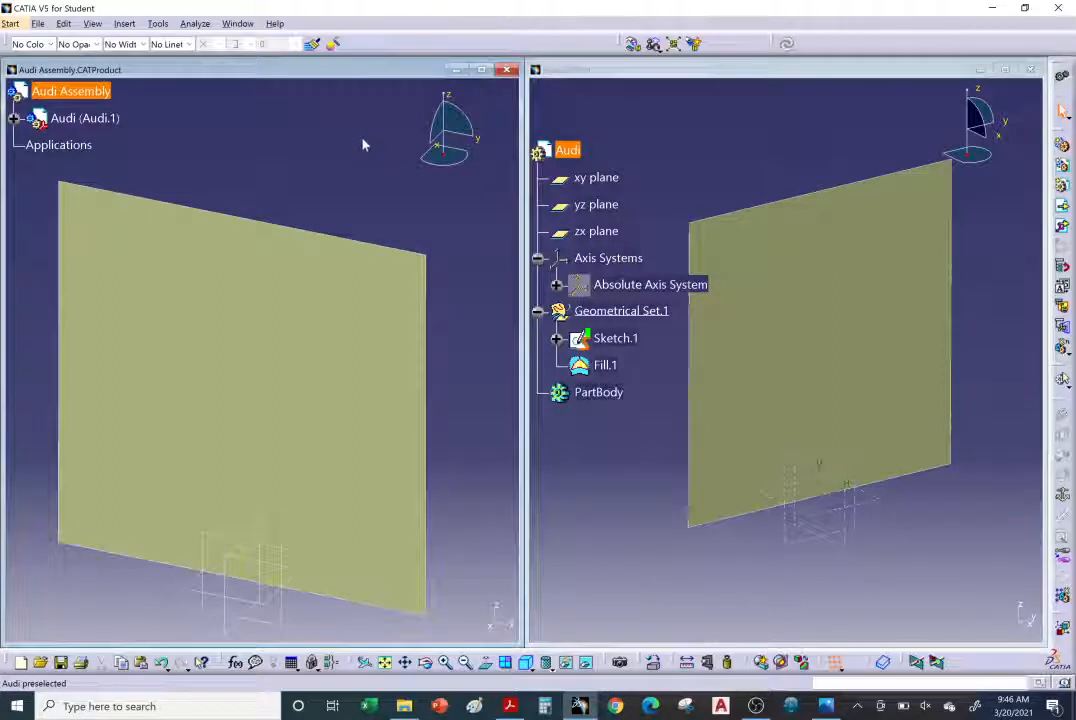
pyautogui.click(254, 125)
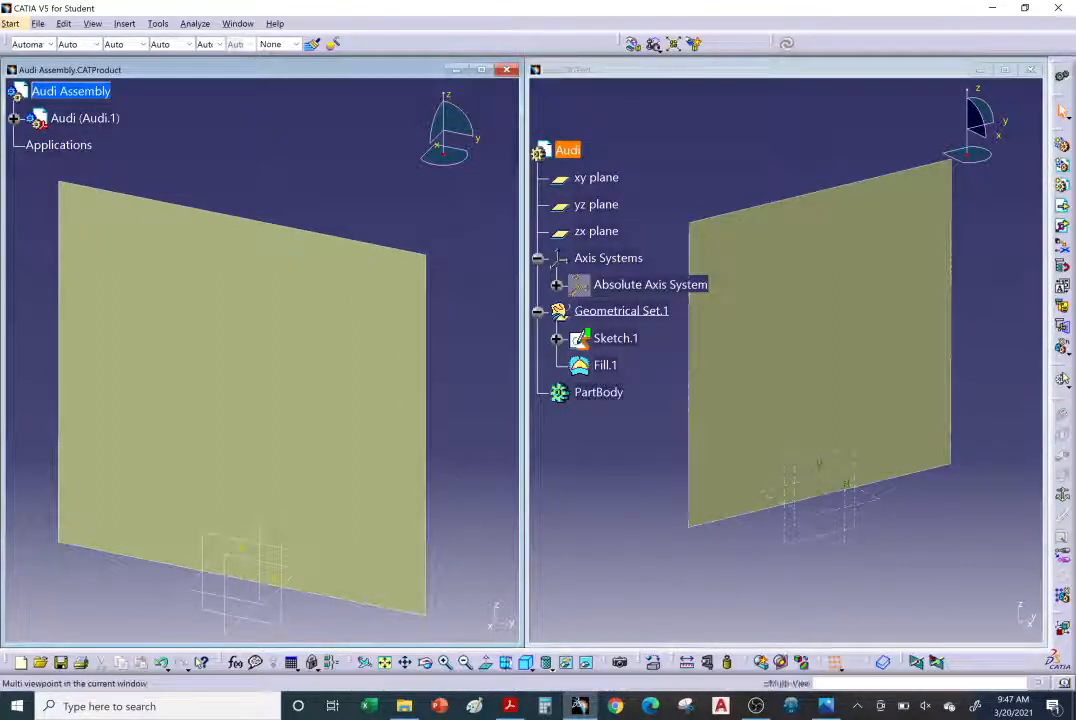
# Set the Audi Assembly window's view mode to Shading with Material
pyautogui.click(552, 665)
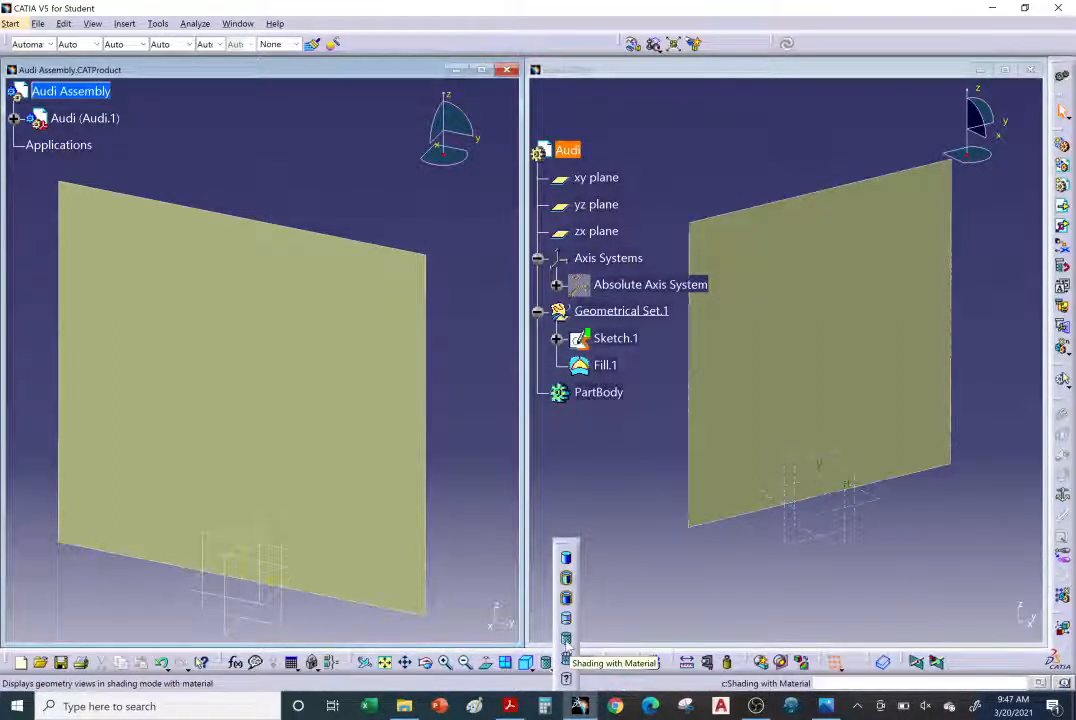
pyautogui.click(565, 642)
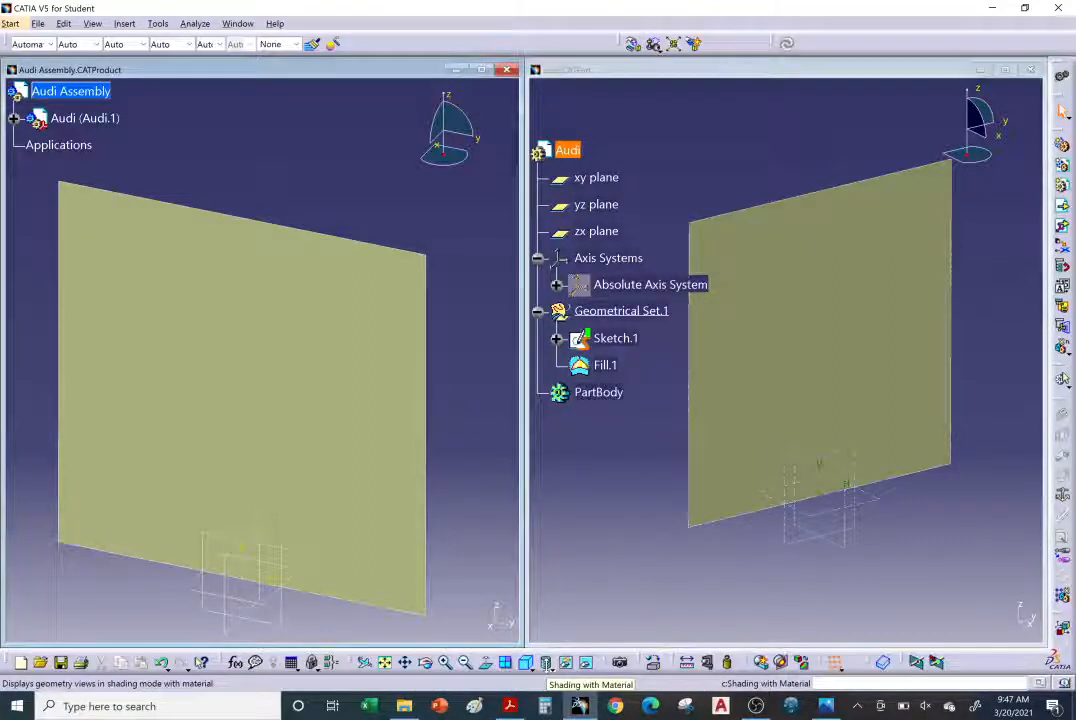
pyautogui.click(298, 187)
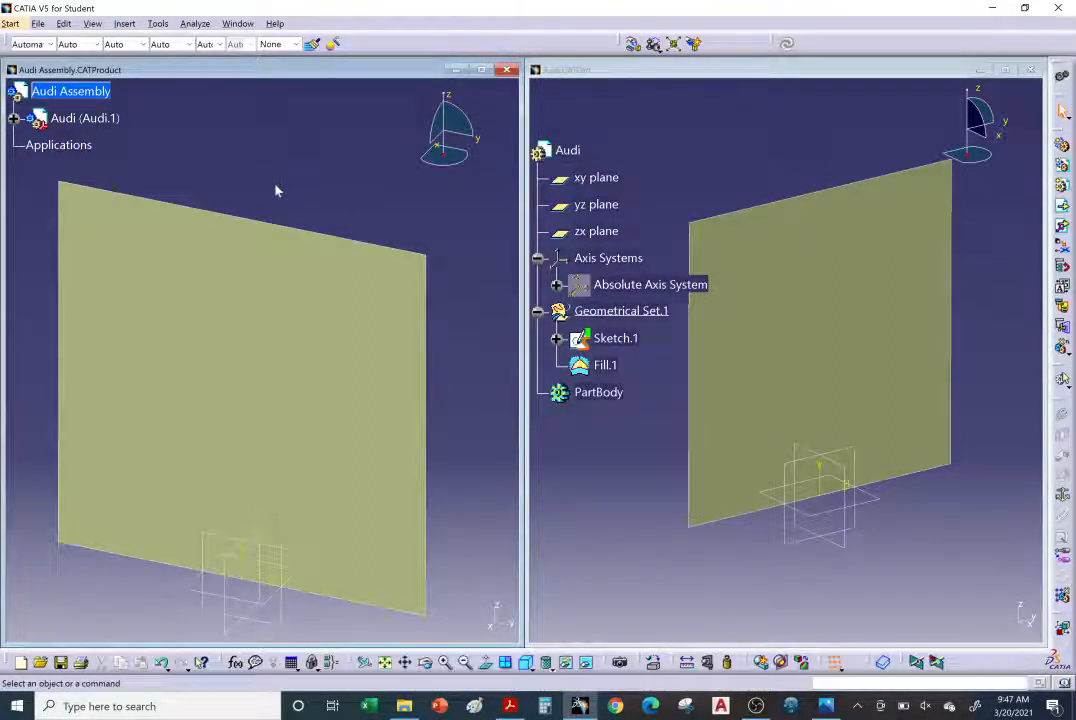
pyautogui.moveTo(312, 245); pyautogui.dragTo(315, 207, button='middle')
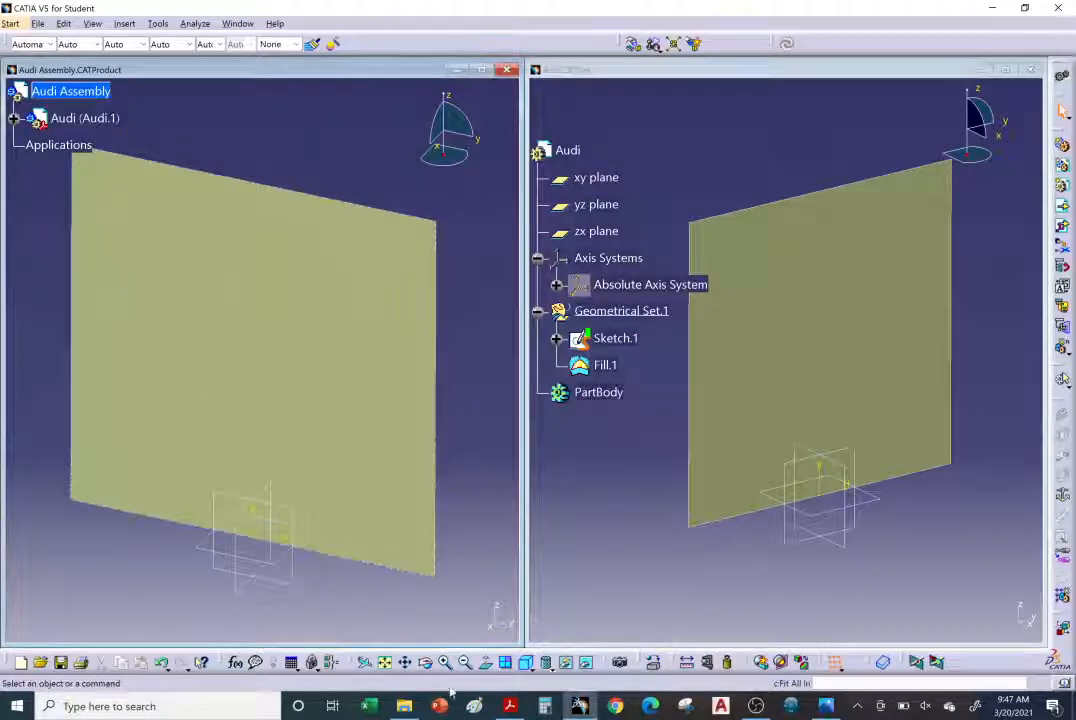
# Read the PDF guide's page on taking the product into Photo Studio in Acrobat Reader, and return to CATIA
pyautogui.hotkey('alt', 'Tab')
pyautogui.scroll(-3, 449, 308)
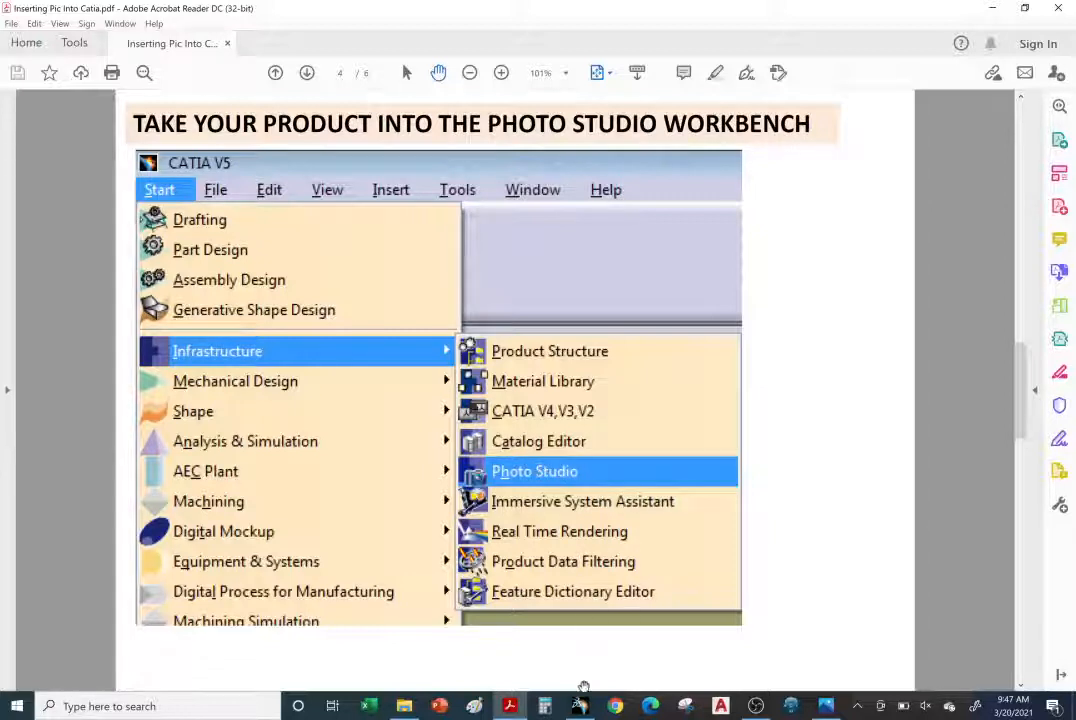
pyautogui.click(580, 706)
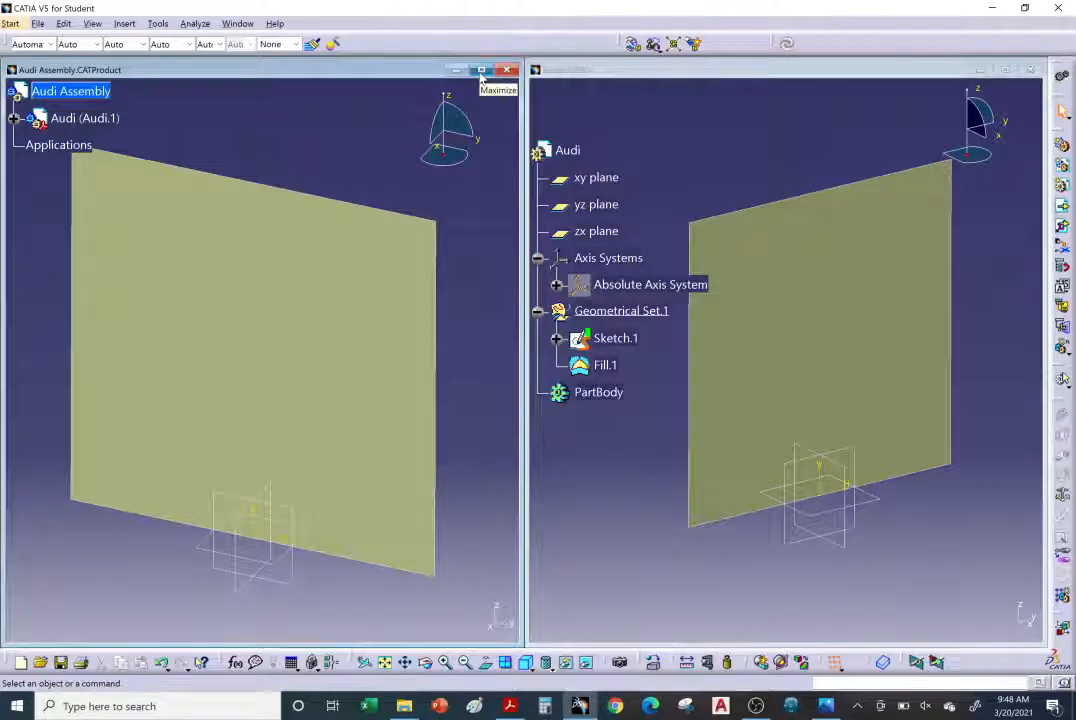
# Maximize the Audi Assembly window and switch the product to the Photo Studio workbench
pyautogui.click(481, 71)
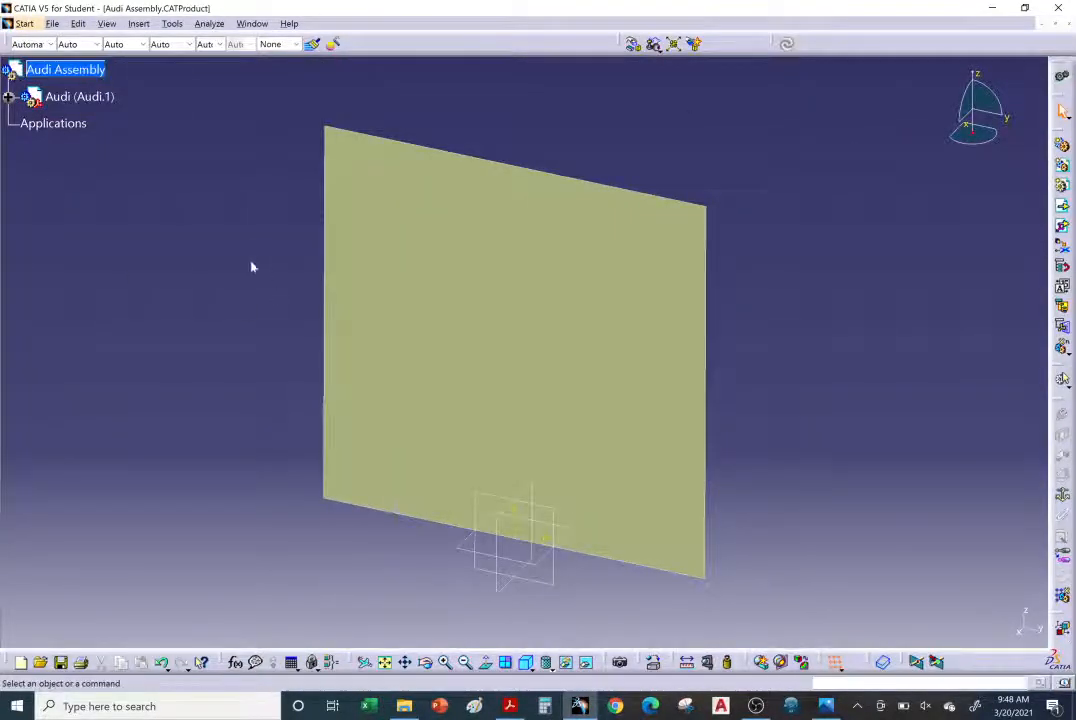
pyautogui.click(24, 23)
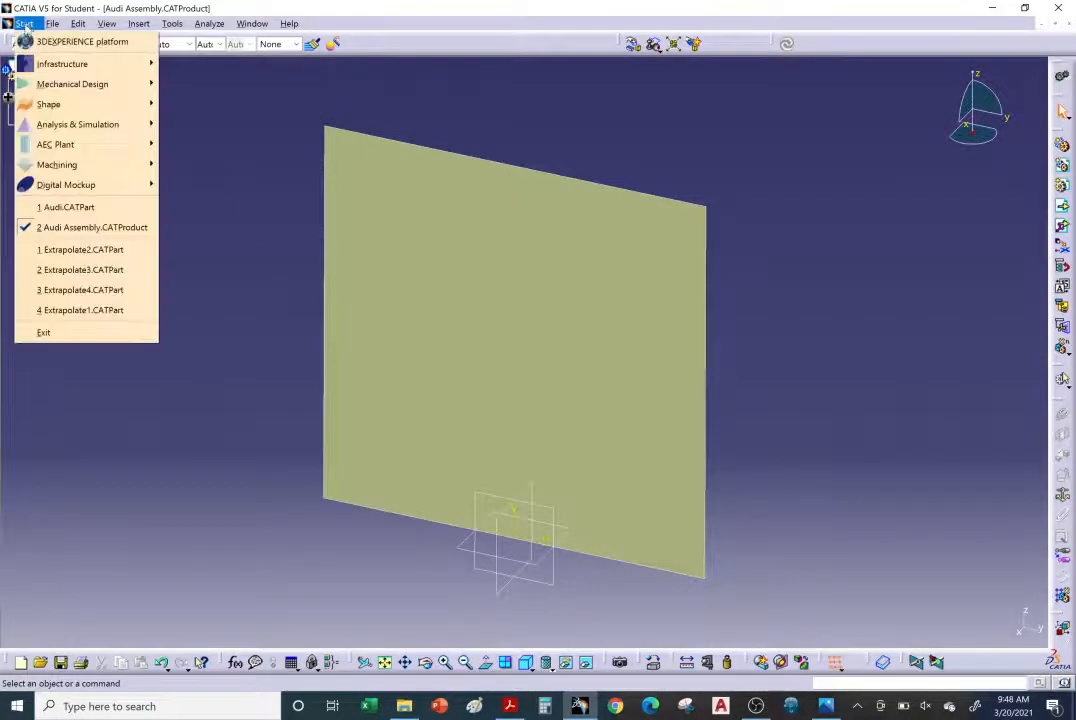
pyautogui.moveTo(90, 63)
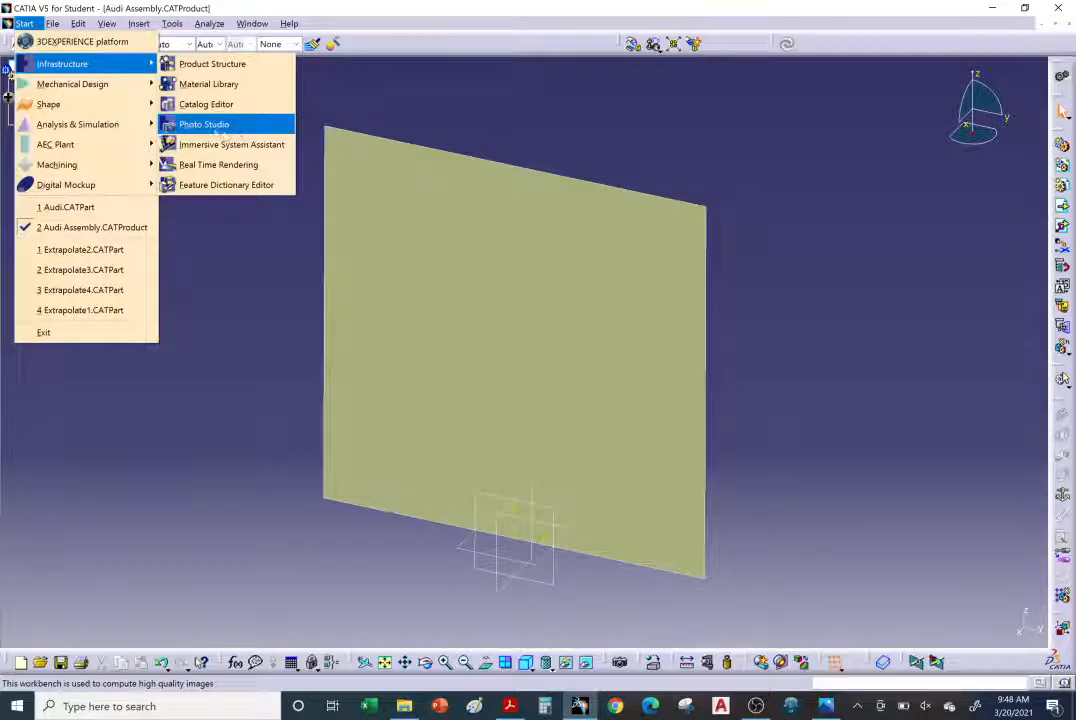
pyautogui.click(210, 125)
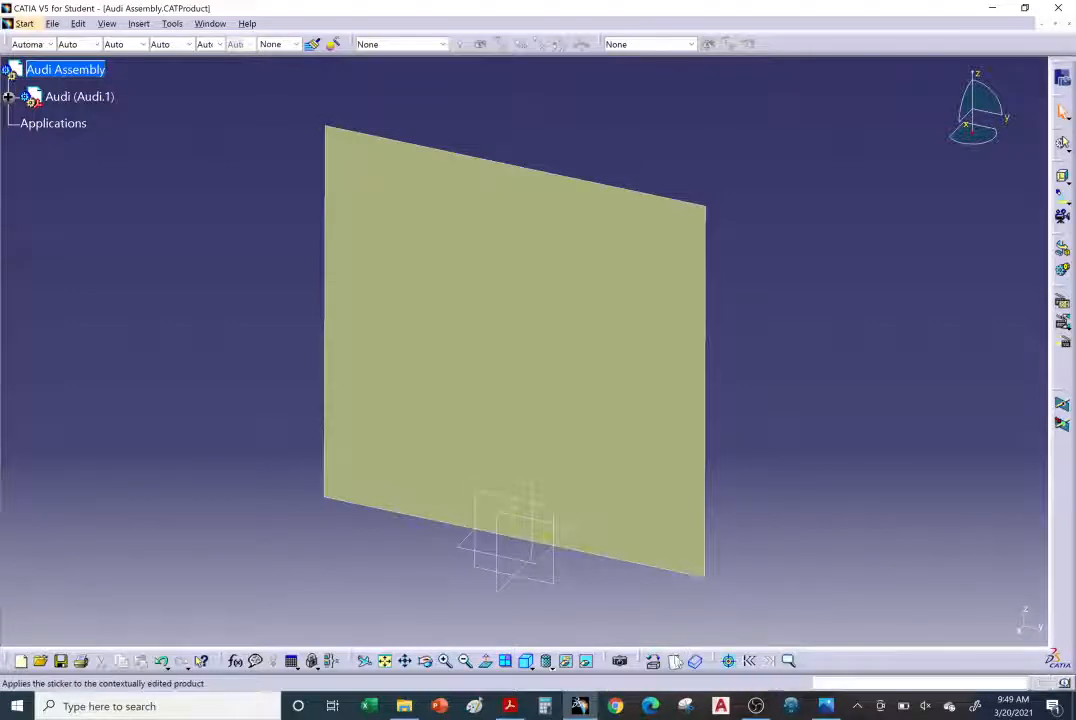
# Read the PDF guide's page on the Sticker command in Acrobat Reader, and return to CATIA
pyautogui.click(508, 708)
pyautogui.scroll(-3, 552, 558)
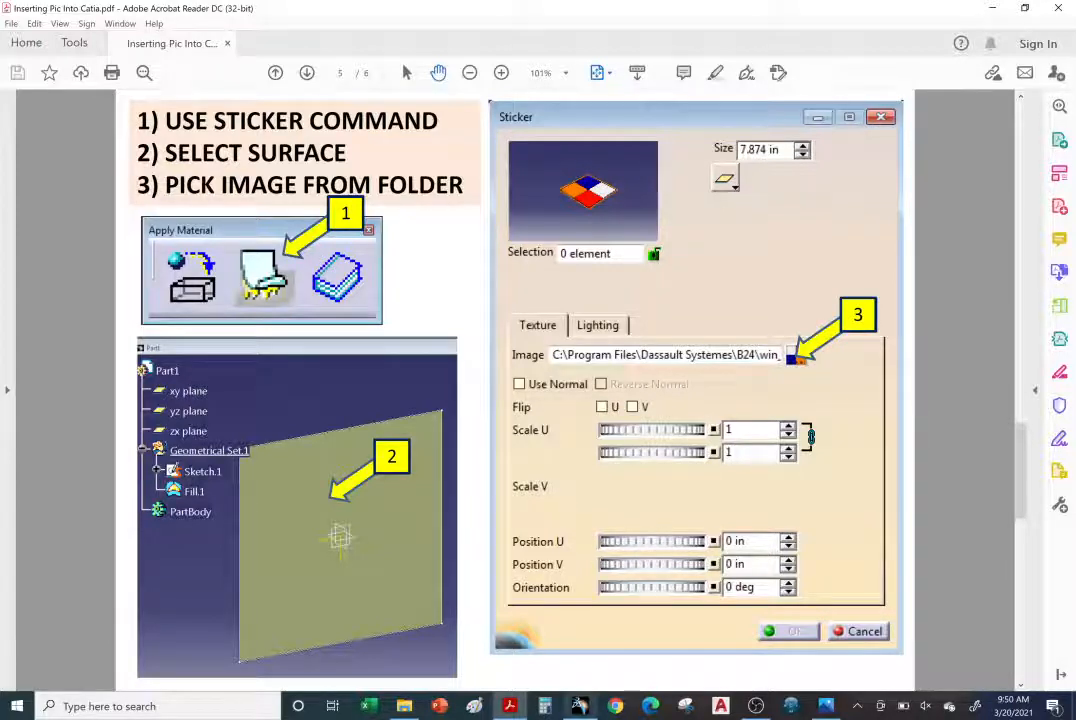
pyautogui.click(579, 706)
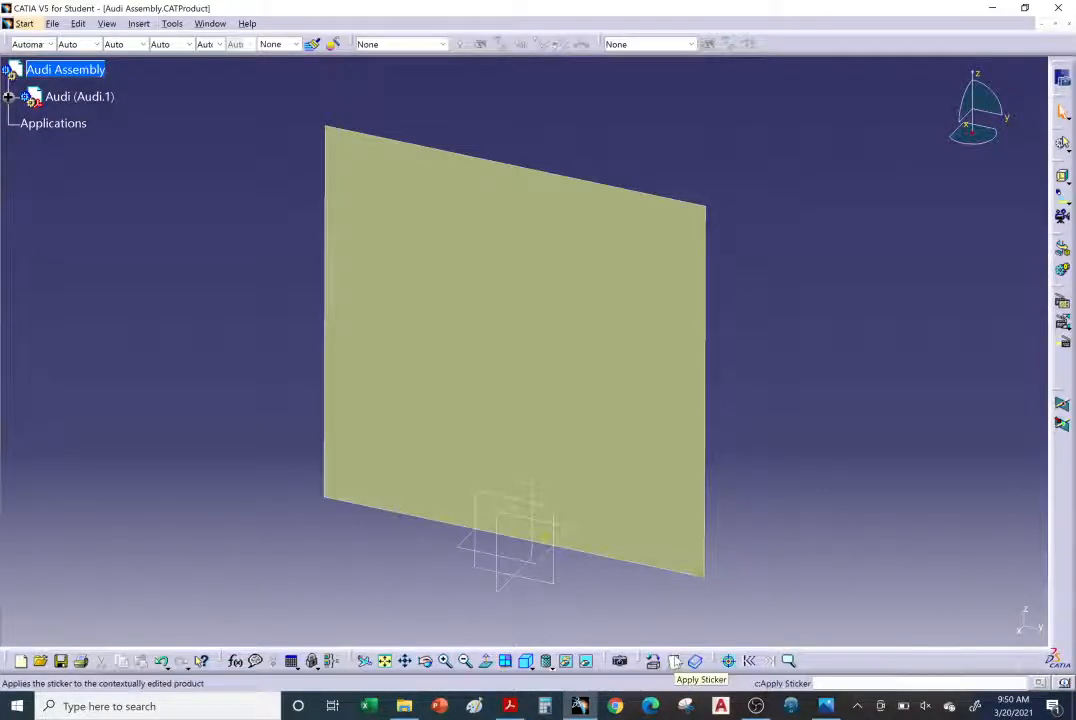
# Start the Apply Sticker command and place the default sticker on the square Audi surface, checking the available view modes
pyautogui.click(675, 661)
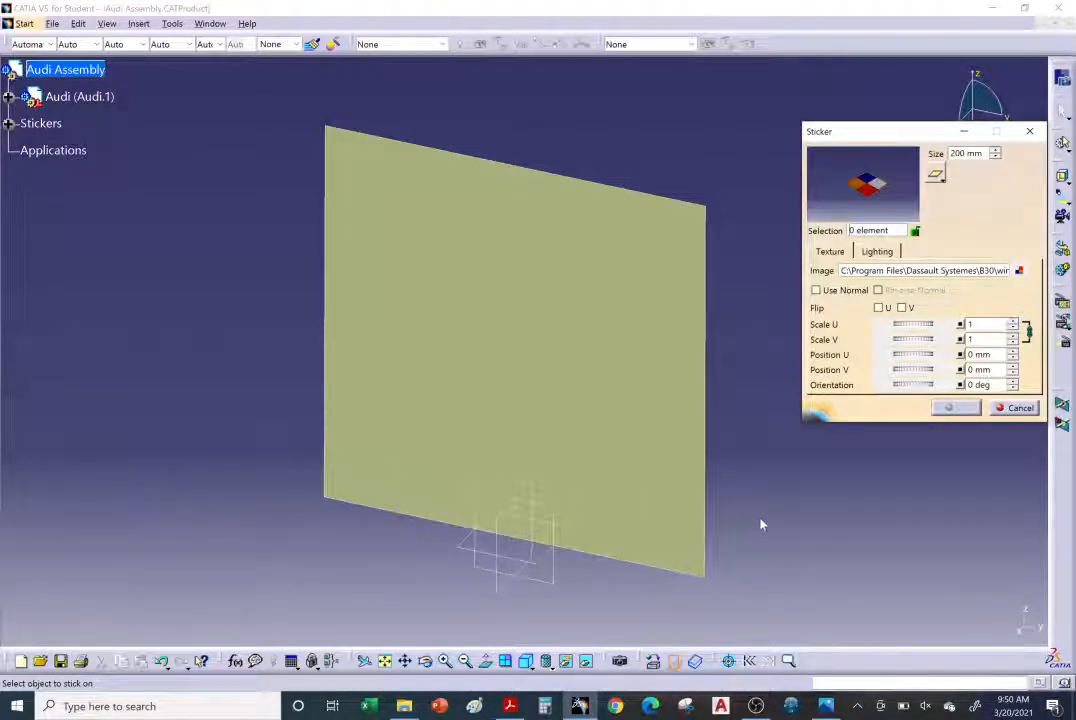
pyautogui.click(606, 289)
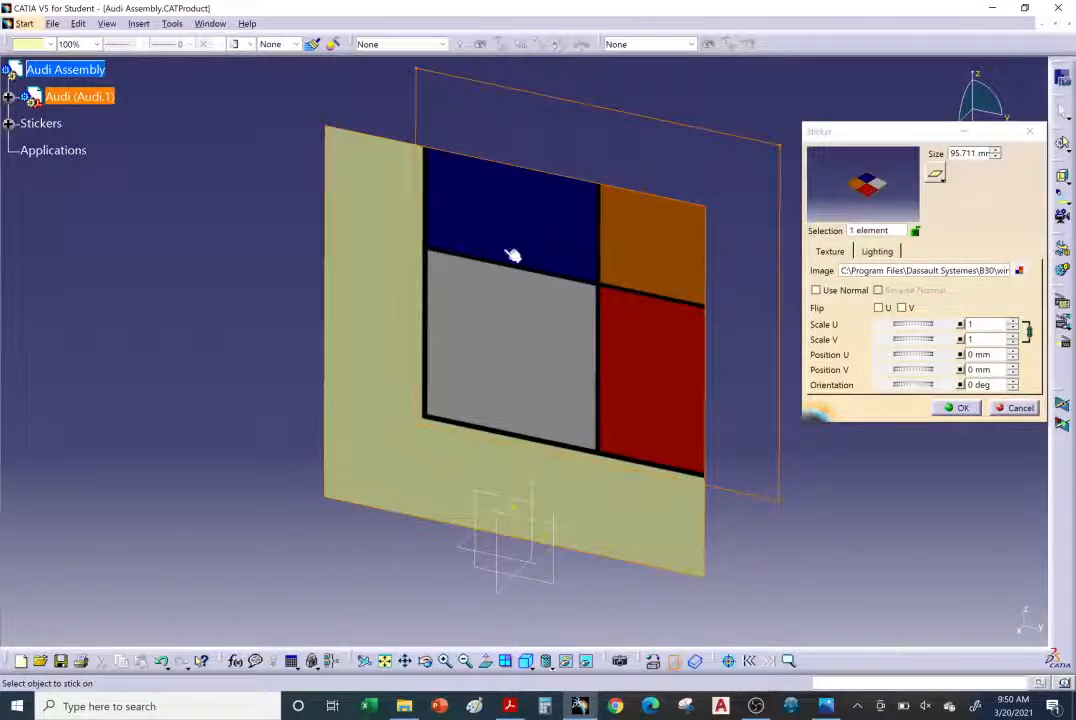
pyautogui.click(549, 664)
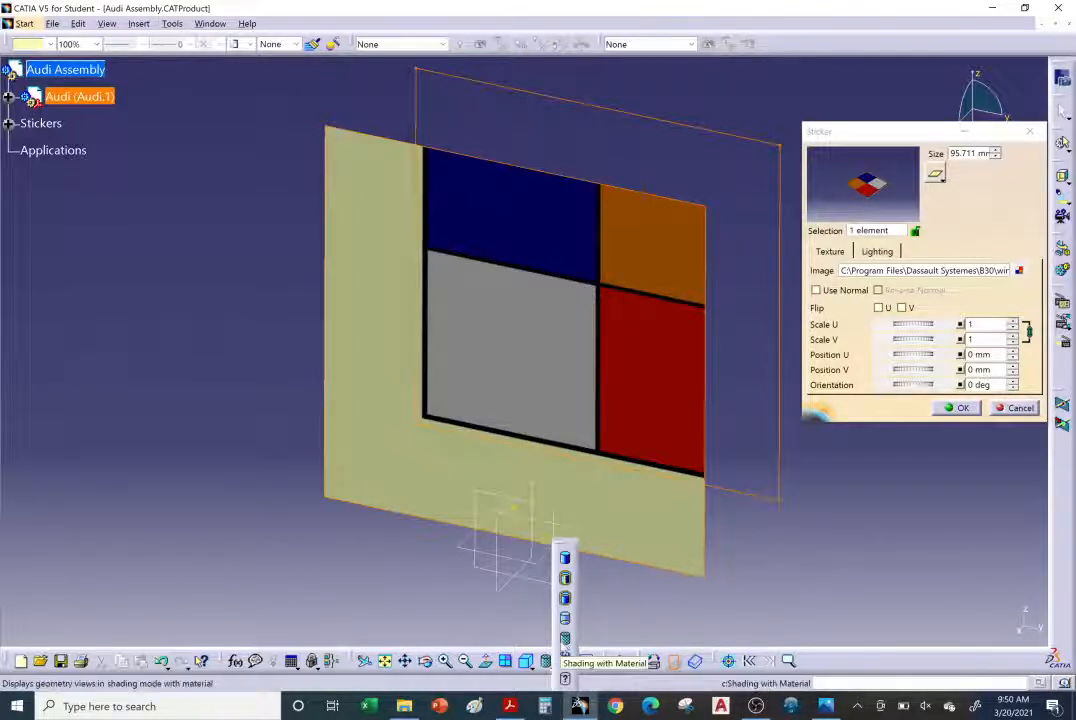
pyautogui.click(235, 575)
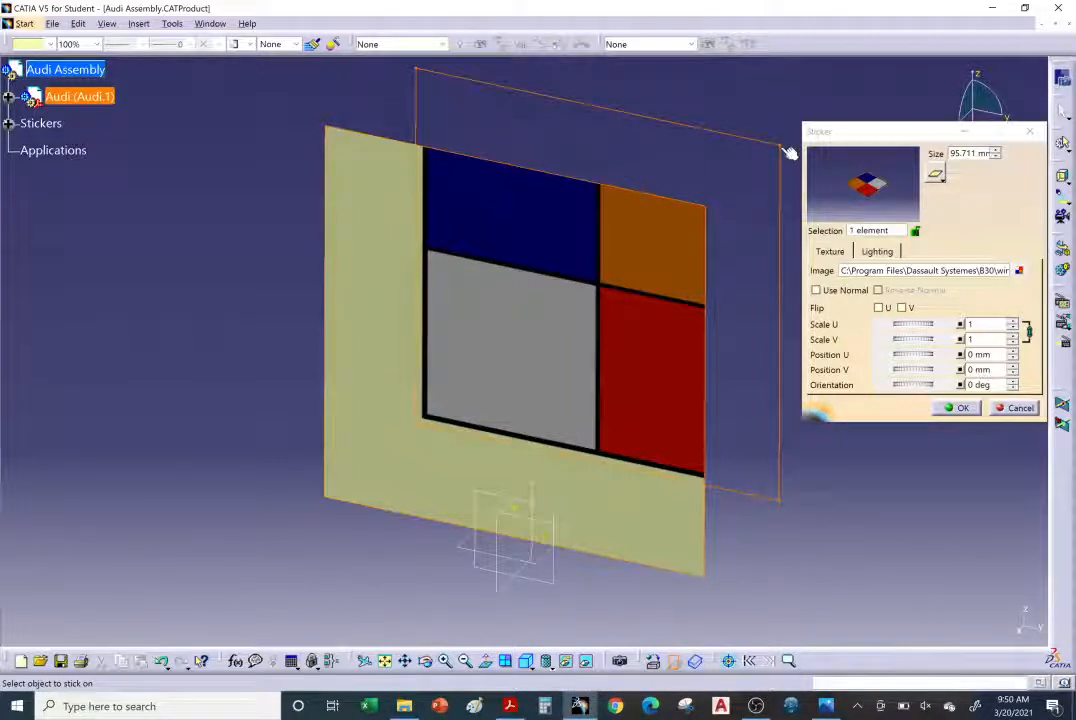
# Resize the sticker frame on the square Audi surface by its corners to a size of about 108 mm
pyautogui.moveTo(790, 150); pyautogui.dragTo(737, 178)
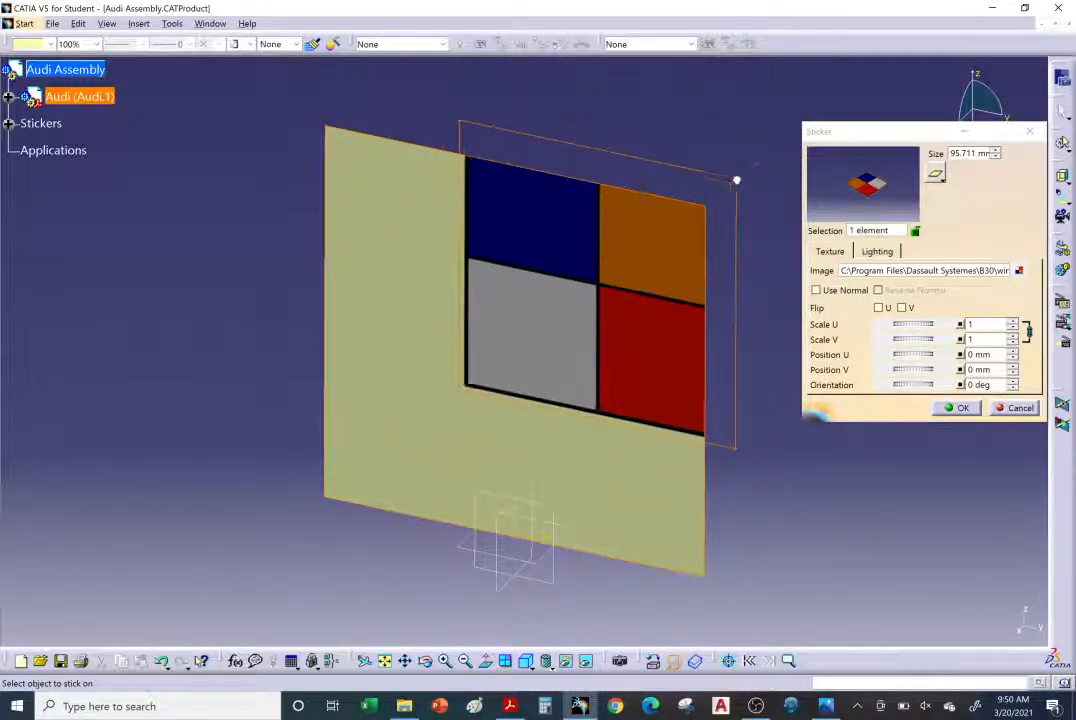
pyautogui.moveTo(467, 124); pyautogui.dragTo(438, 95)
pyautogui.moveTo(759, 482)
pyautogui.mouseDown()
pyautogui.moveTo(788, 526)
pyautogui.moveTo(752, 464)
pyautogui.mouseUp()
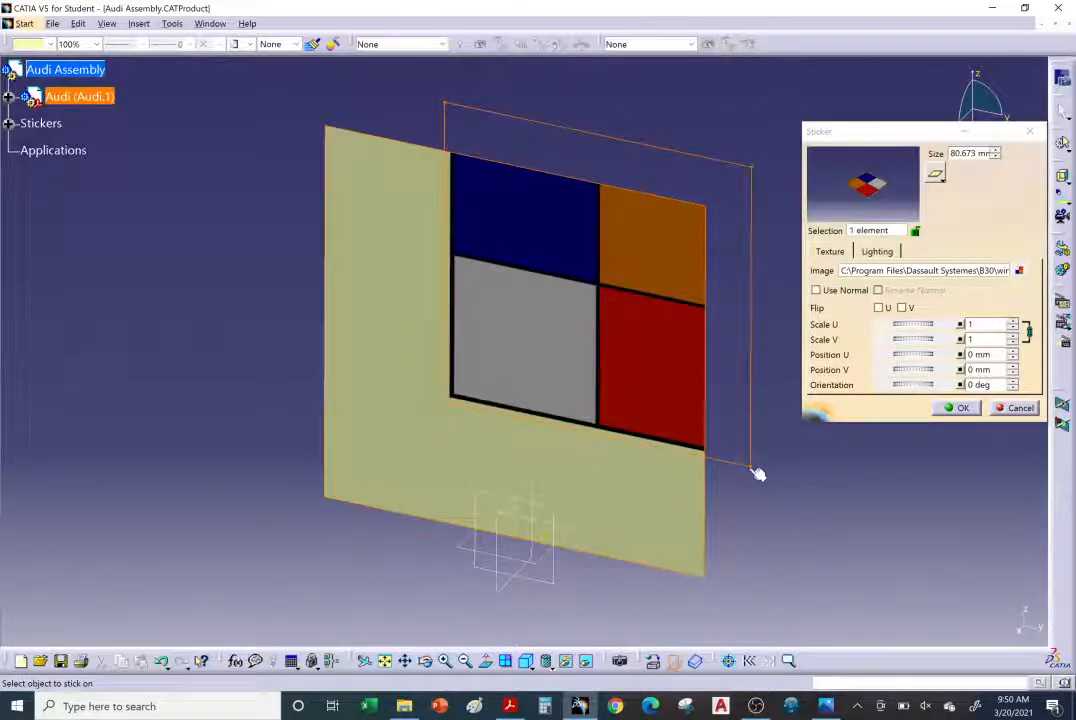
pyautogui.moveTo(759, 474); pyautogui.dragTo(805, 522)
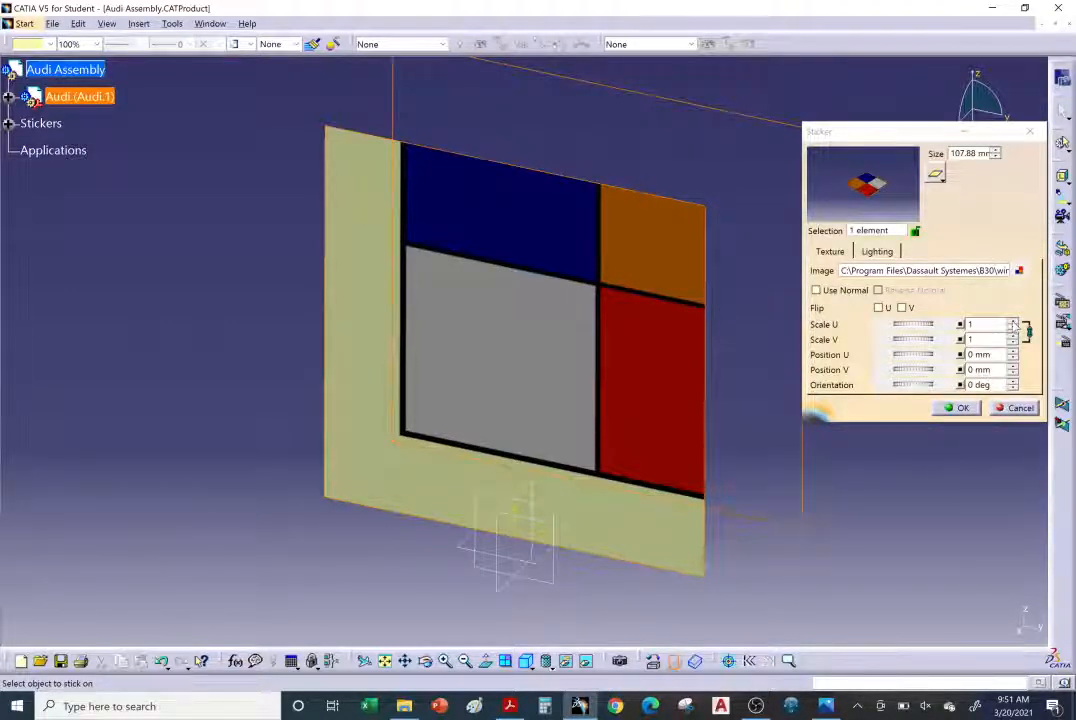
# Try linked U and V texture scales between 0.6065 and 1.221, and return both scales to 1
pyautogui.moveTo(1012, 324); pyautogui.dragTo(1015, 332)
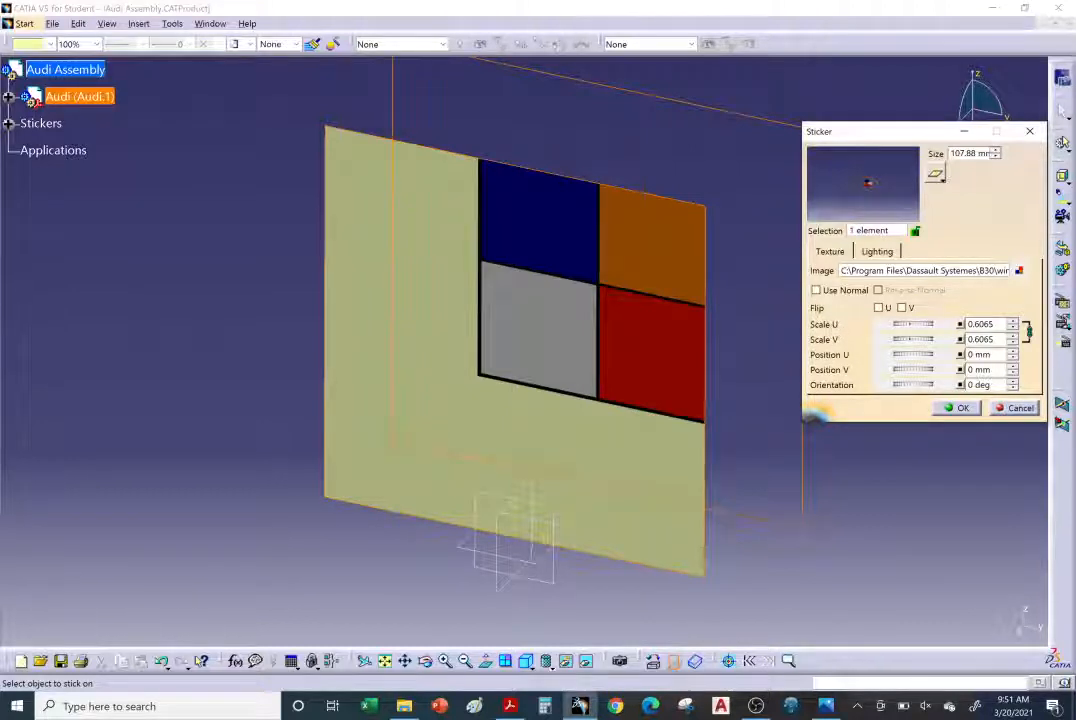
pyautogui.click(1012, 322)
pyautogui.click(1012, 322)
pyautogui.click(1012, 322)
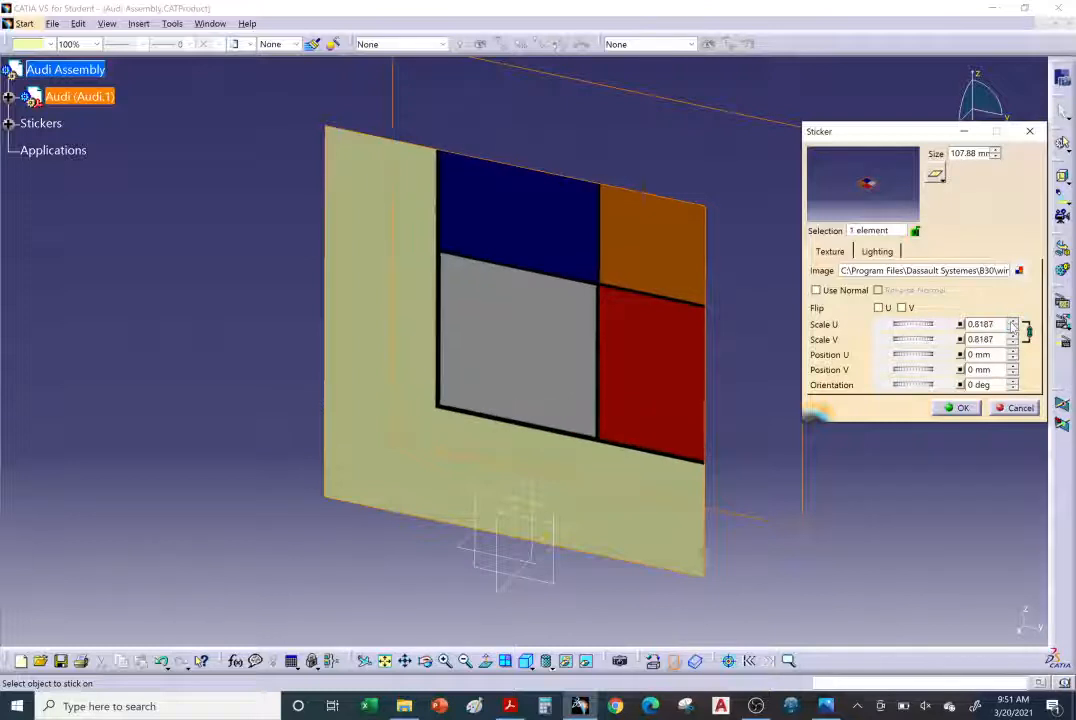
pyautogui.click(1012, 322)
pyautogui.click(1012, 322)
pyautogui.click(1012, 322)
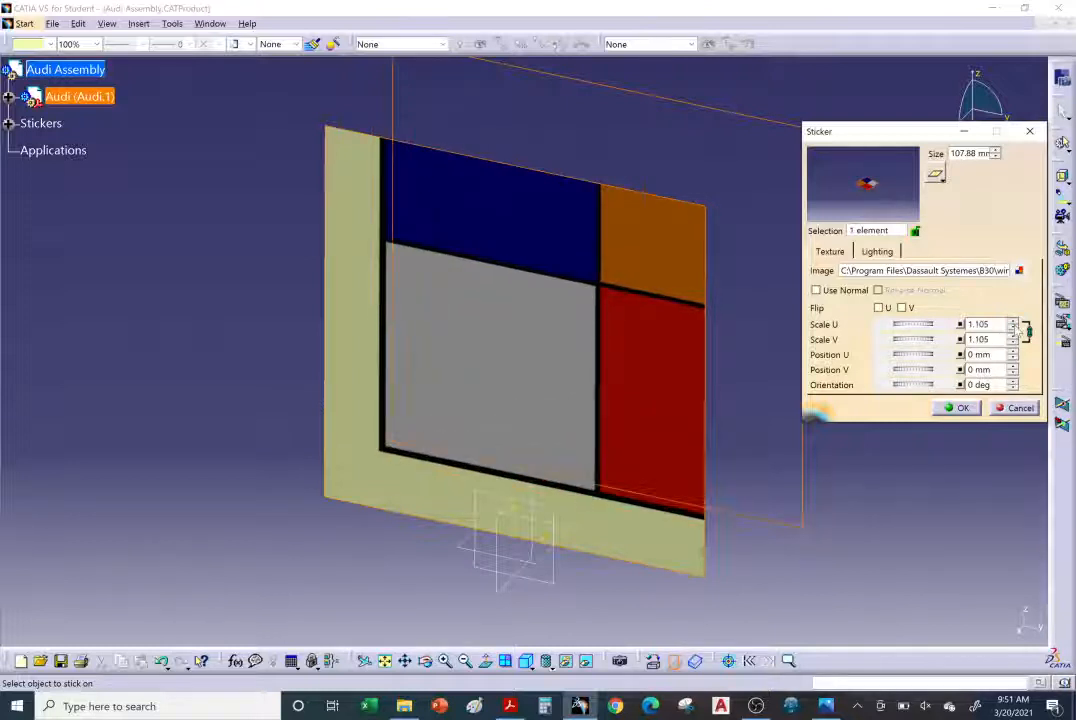
pyautogui.click(1012, 328)
pyautogui.click(1012, 328)
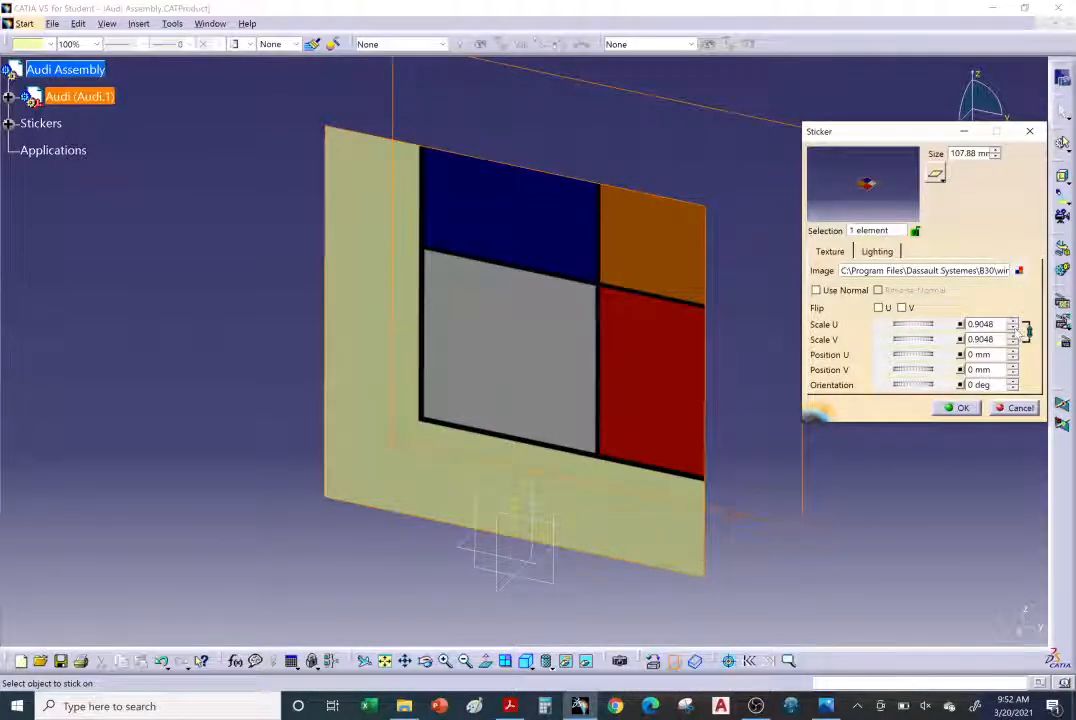
pyautogui.click(1013, 324)
pyautogui.click(1013, 324)
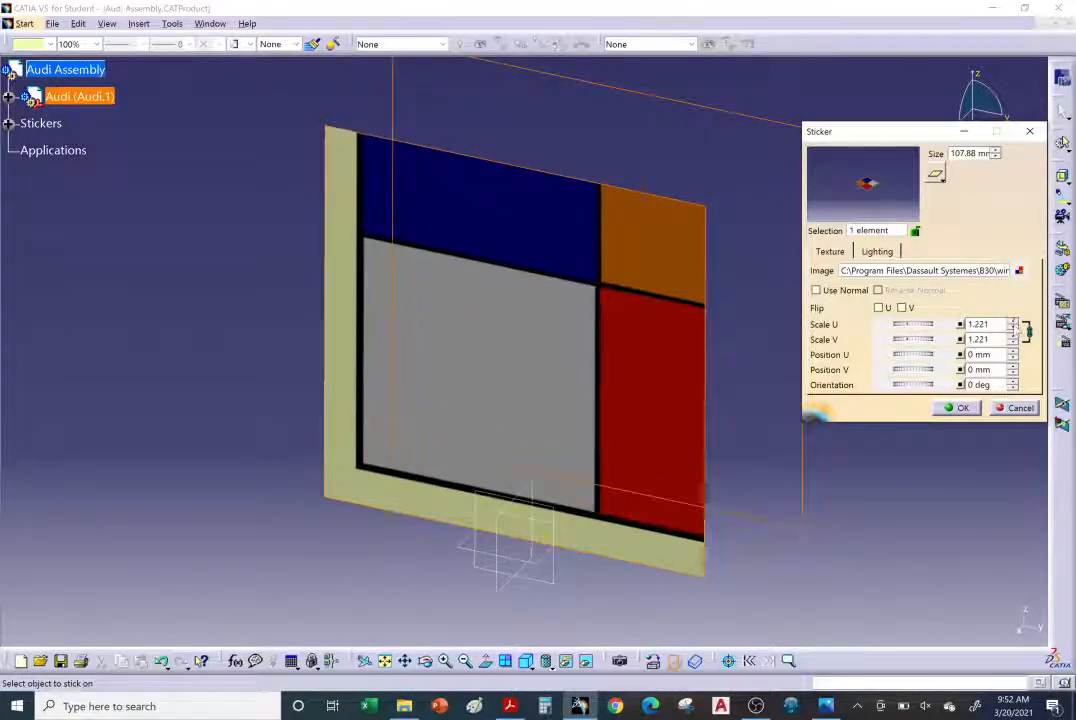
pyautogui.click(1013, 328)
pyautogui.click(1013, 328)
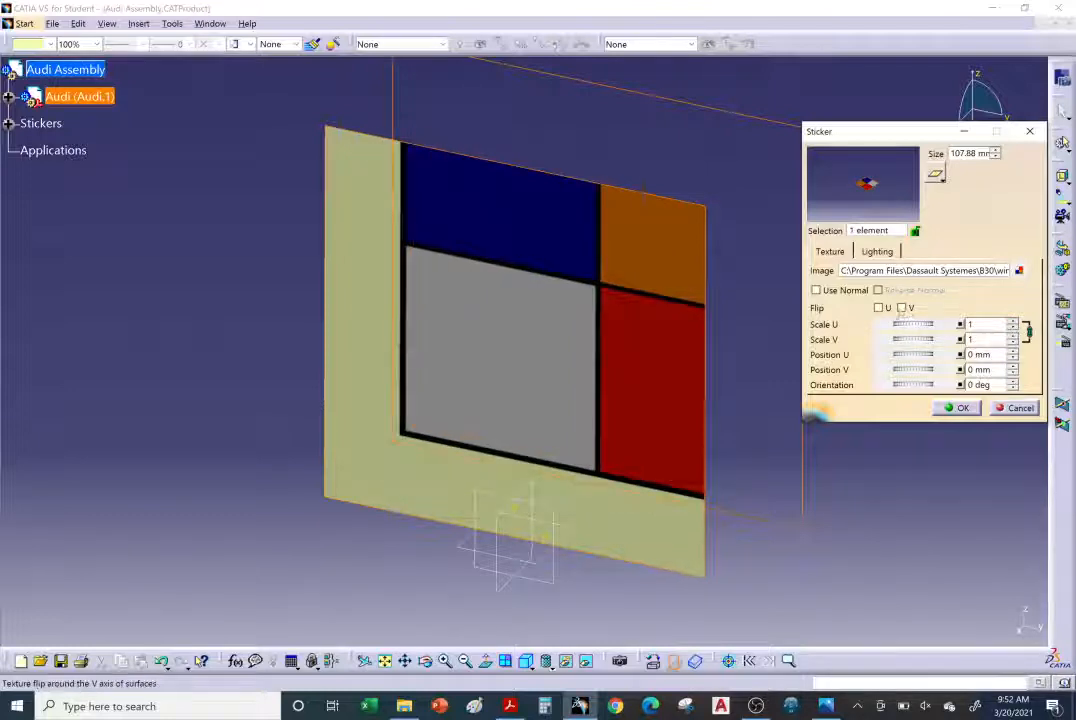
# Try flipping the sticker texture around the V and U axes, and switch both flips off again
pyautogui.click(903, 308)
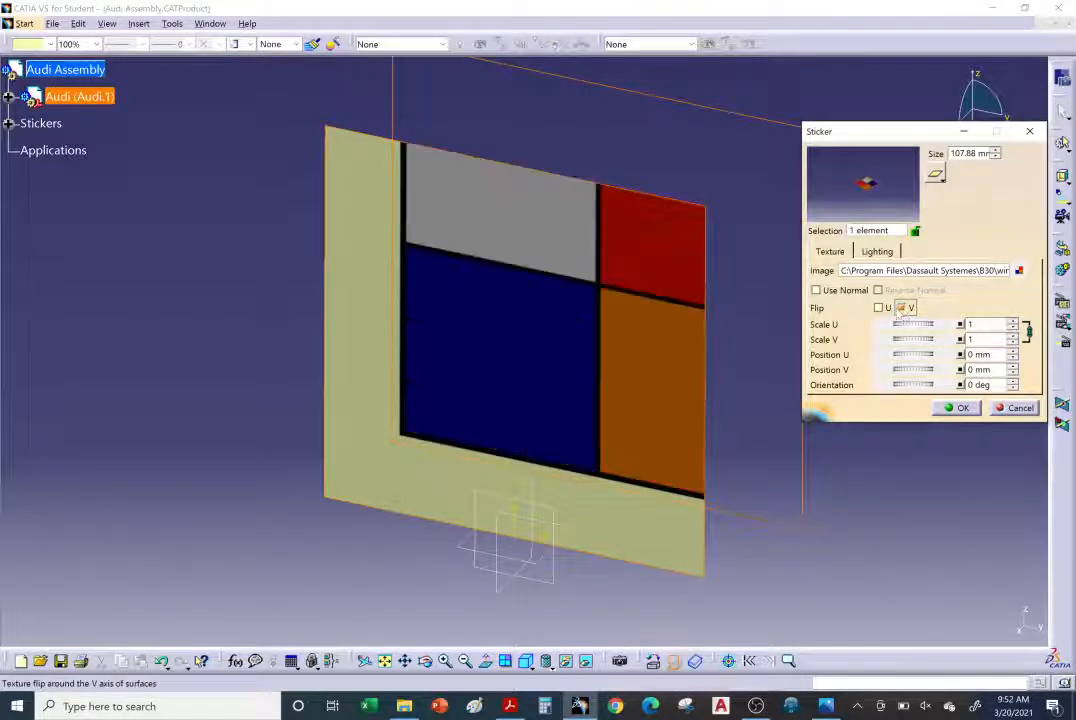
pyautogui.click(879, 308)
pyautogui.click(879, 308)
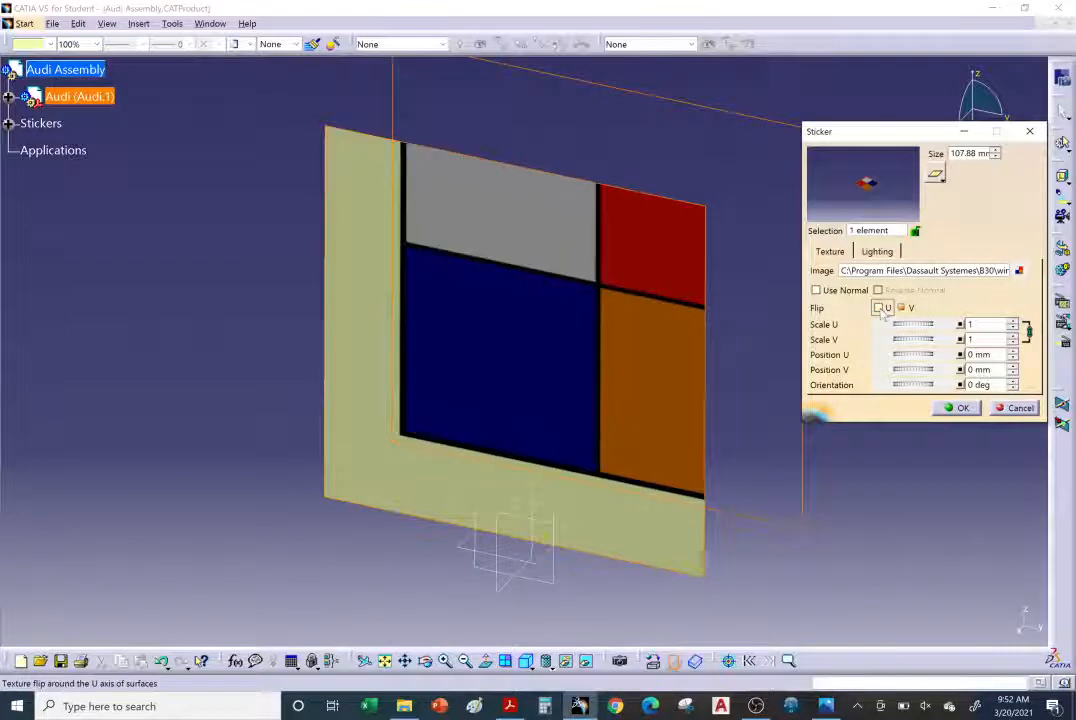
pyautogui.click(905, 308)
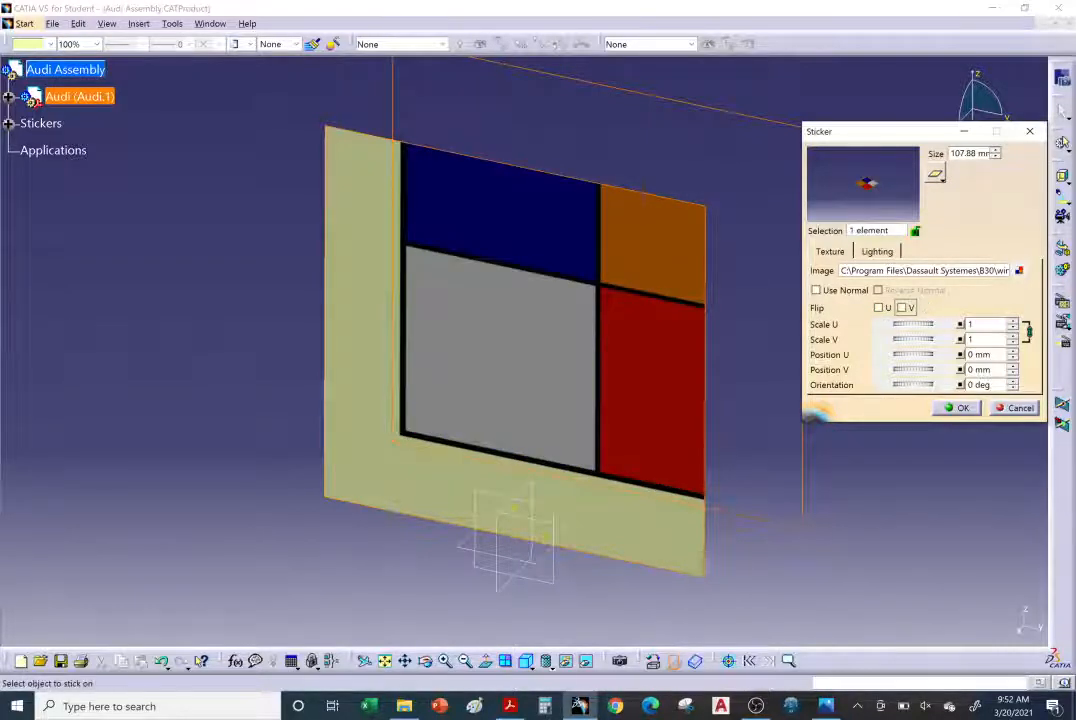
# Raise the linked U and V texture scales to 1.35, and reduce them to 1.221
pyautogui.click(1012, 321)
pyautogui.click(1012, 321)
pyautogui.click(1012, 321)
pyautogui.click(1012, 321)
pyautogui.click(1012, 321)
pyautogui.click(1012, 321)
pyautogui.click(1012, 321)
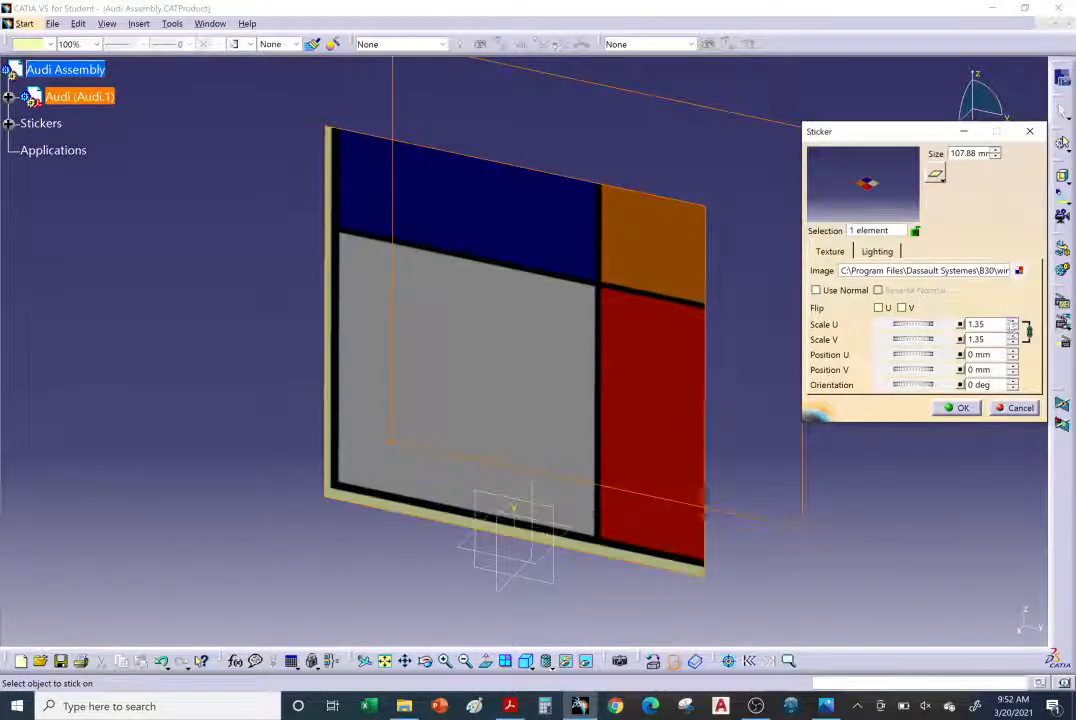
pyautogui.click(1012, 328)
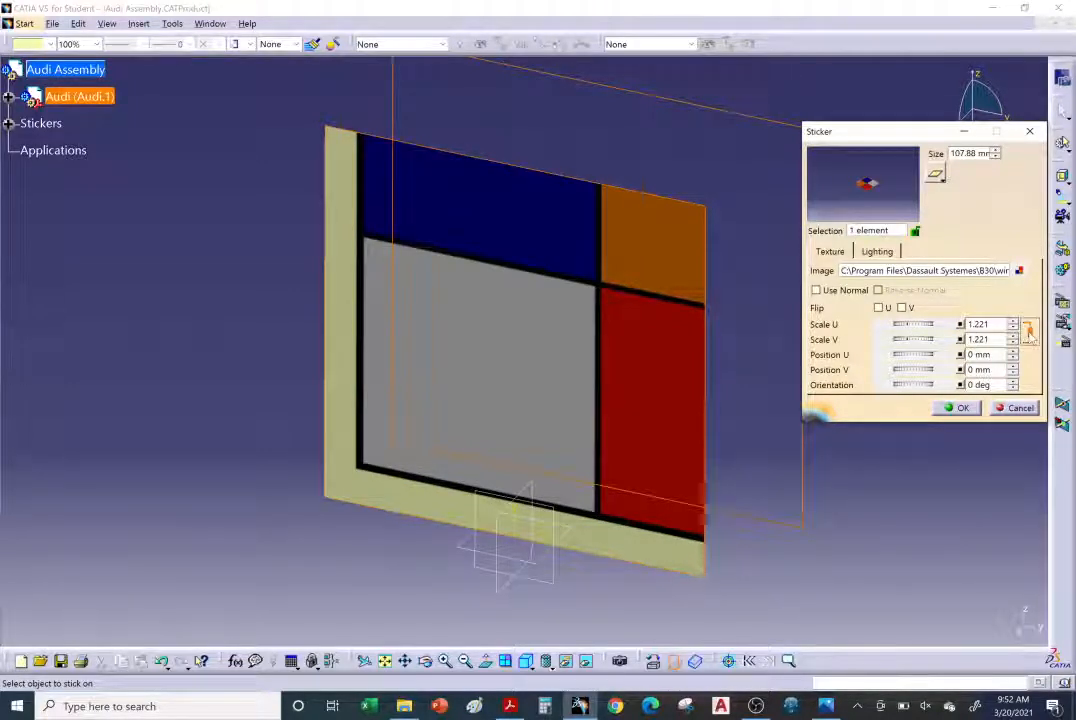
# Unlink the two texture scales, try U scales up to 20.09 on their own, and return Scale U to 1.221
pyautogui.click(1027, 332)
pyautogui.click(1012, 322)
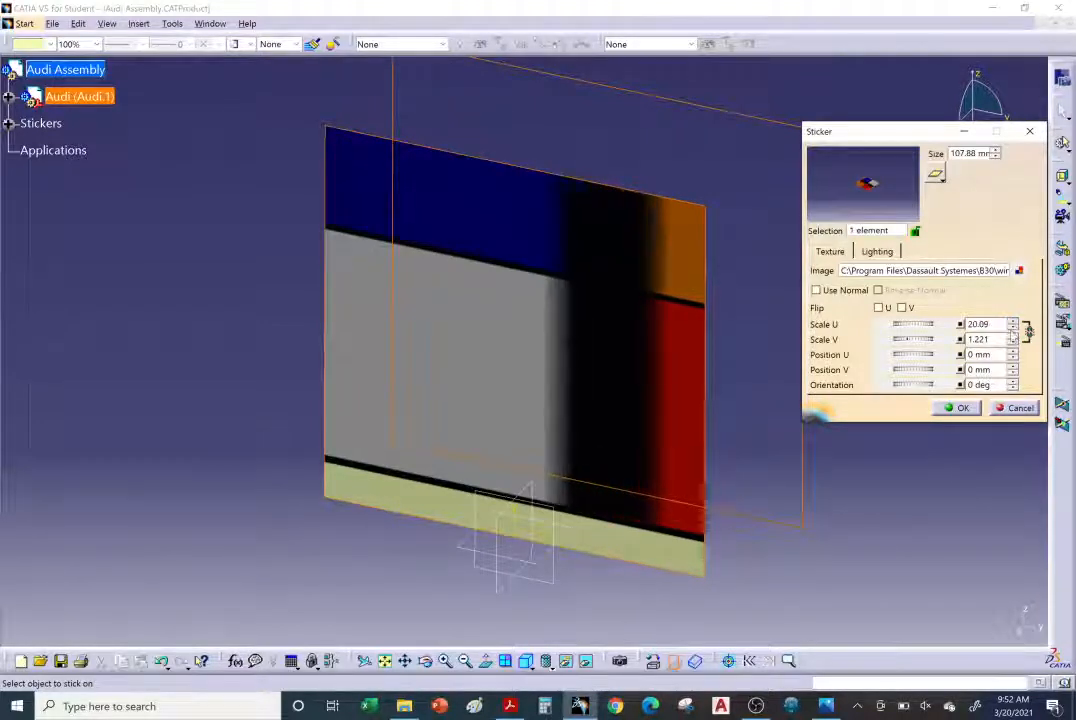
pyautogui.click(1012, 328)
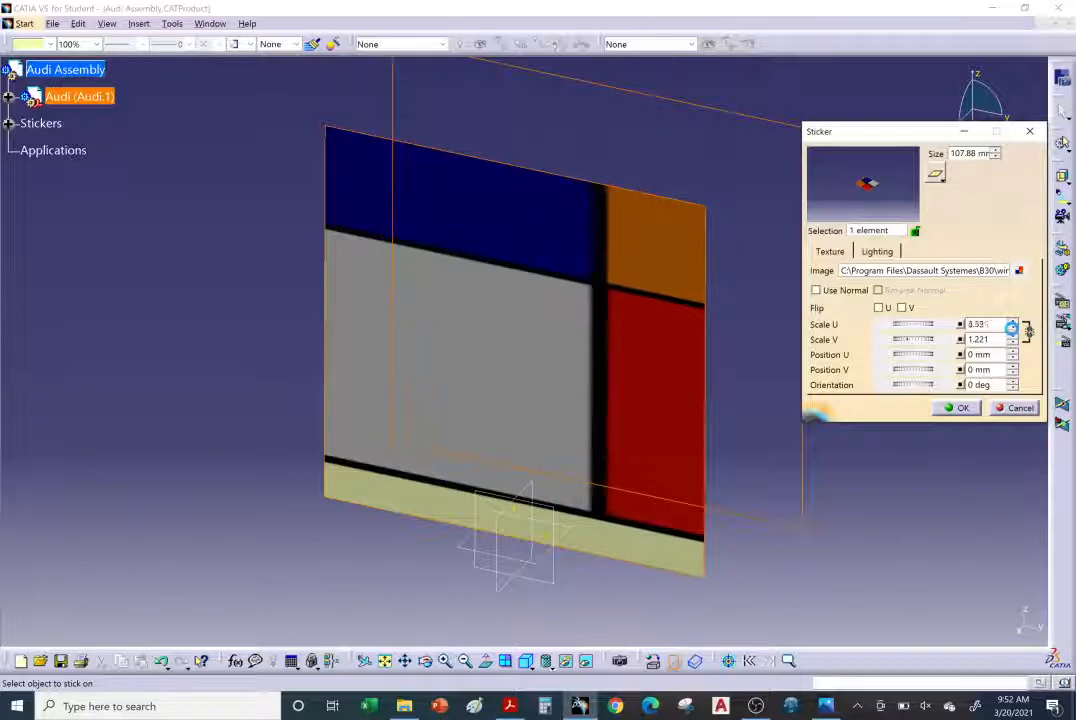
pyautogui.click(1012, 328)
pyautogui.click(1013, 322)
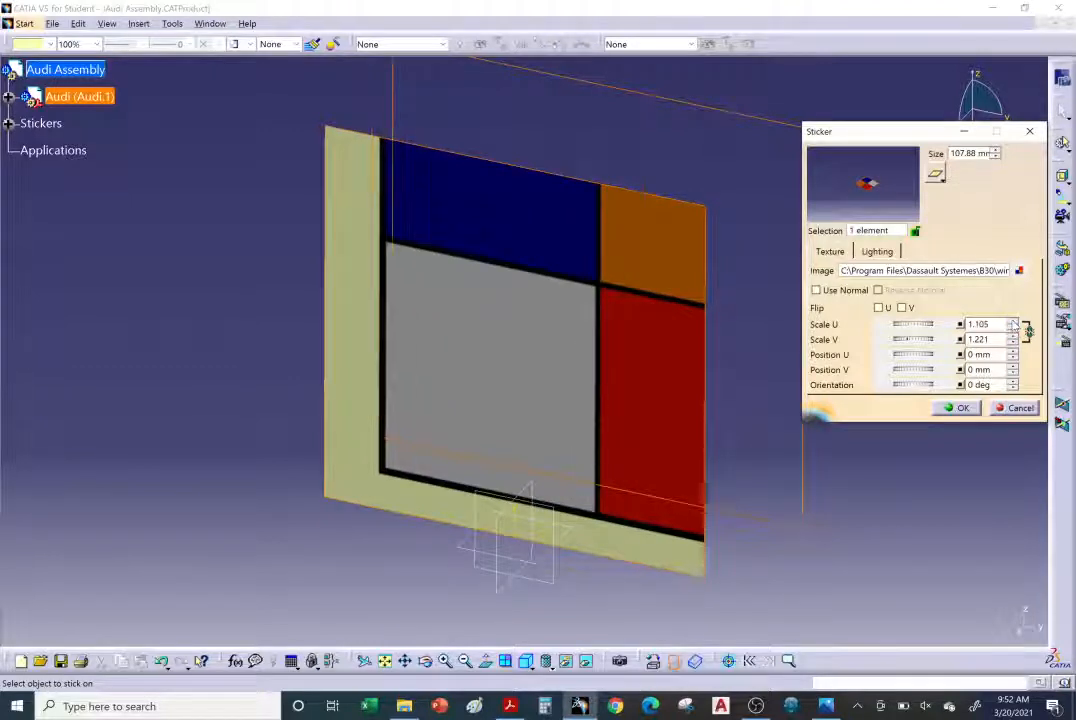
pyautogui.click(1013, 322)
# Try V scales up to 29.96 independently of U, return Scale V to 1.221, and link both scales again
pyautogui.click(1012, 336)
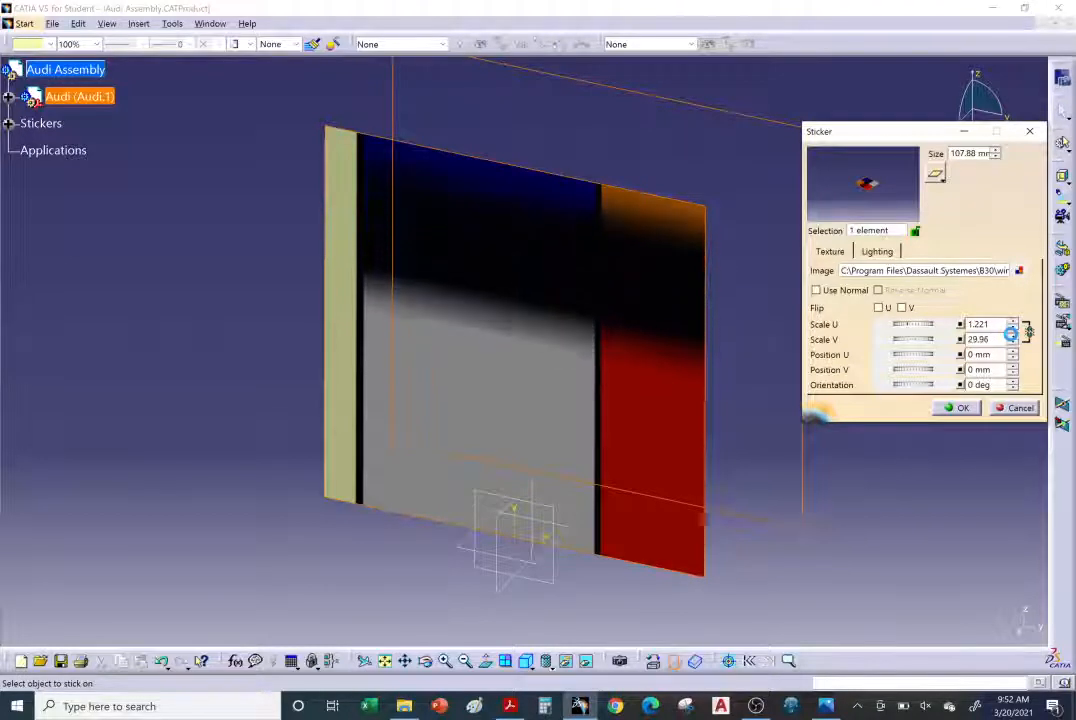
pyautogui.click(1012, 342)
pyautogui.click(1012, 338)
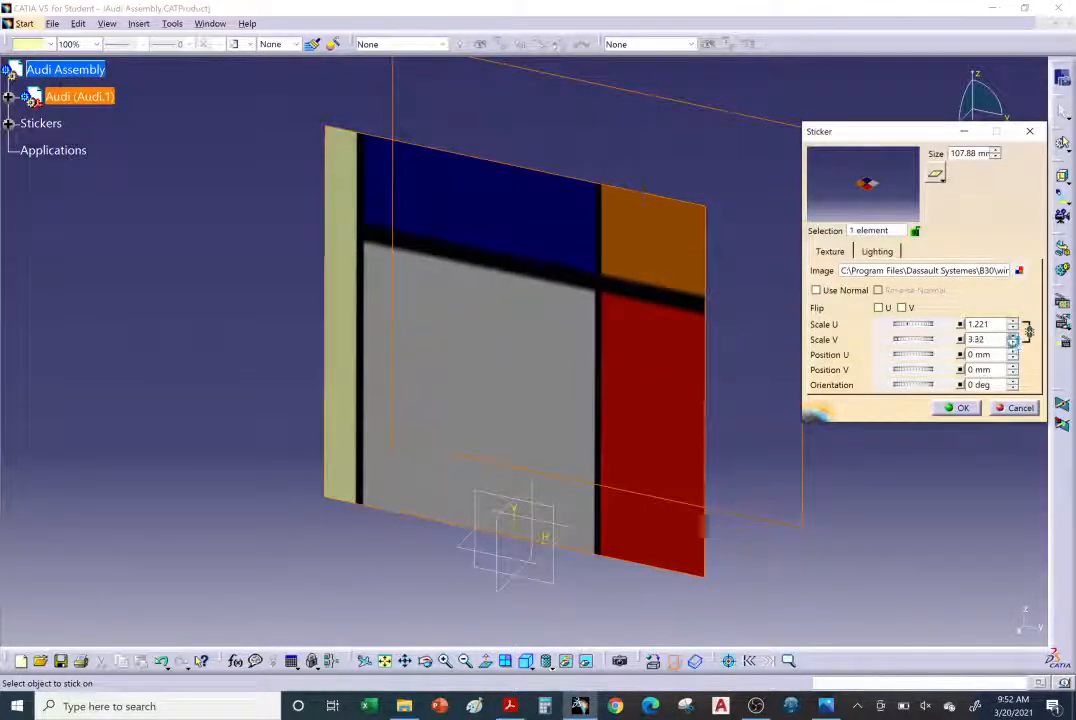
pyautogui.click(1012, 342)
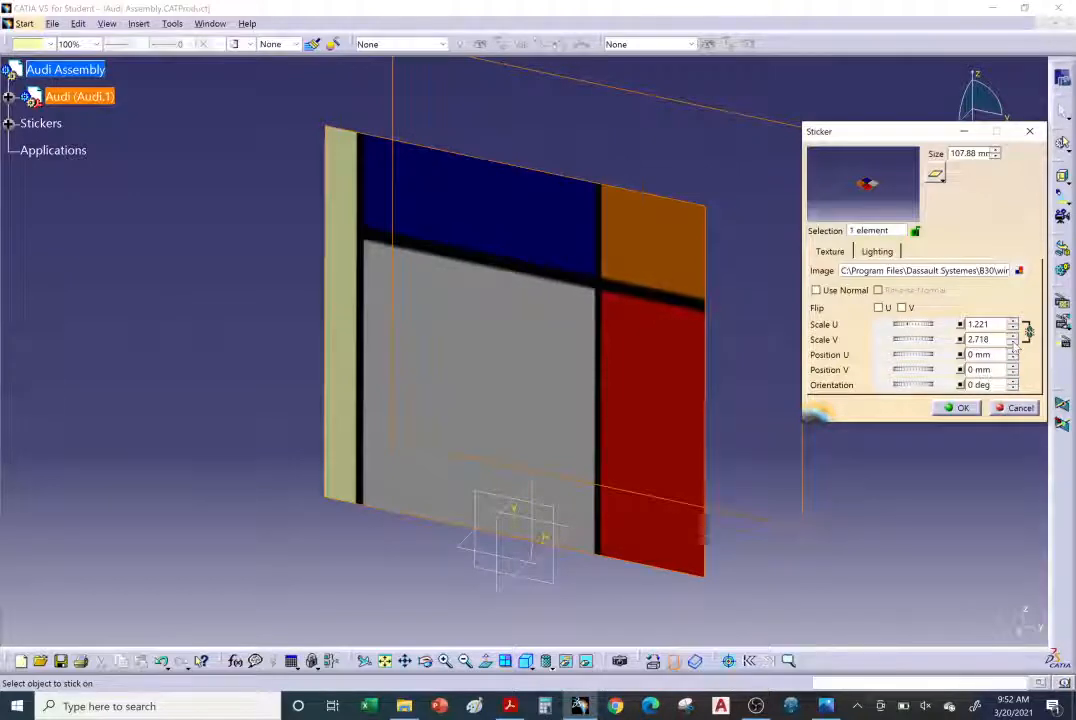
pyautogui.click(1012, 343)
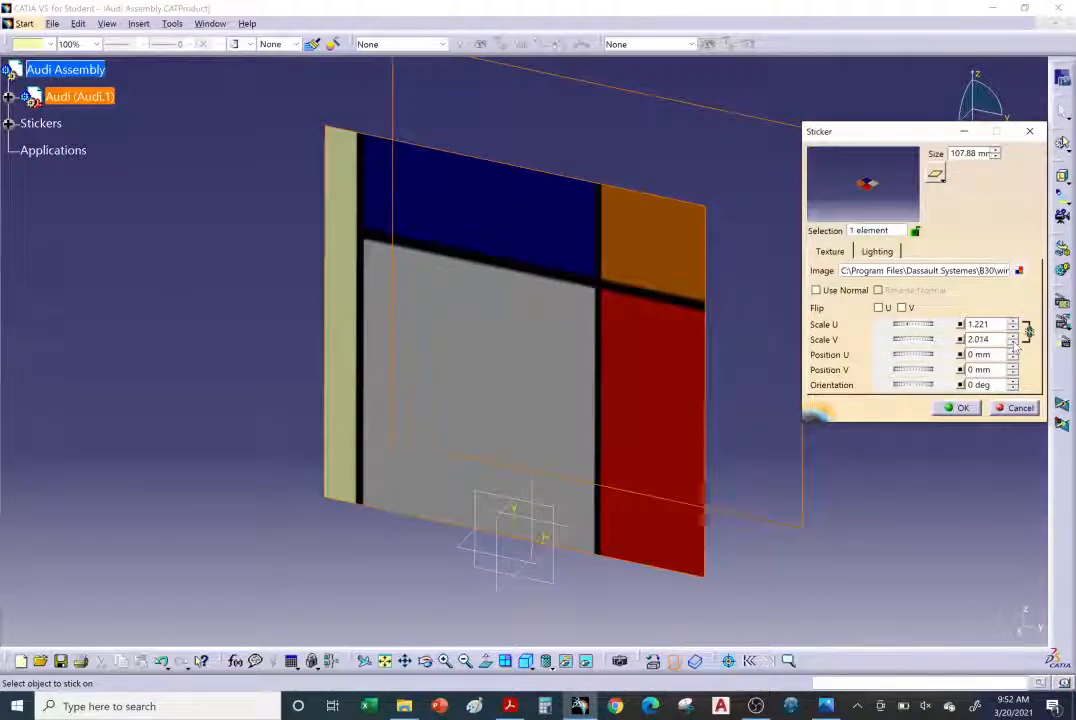
pyautogui.click(1012, 342)
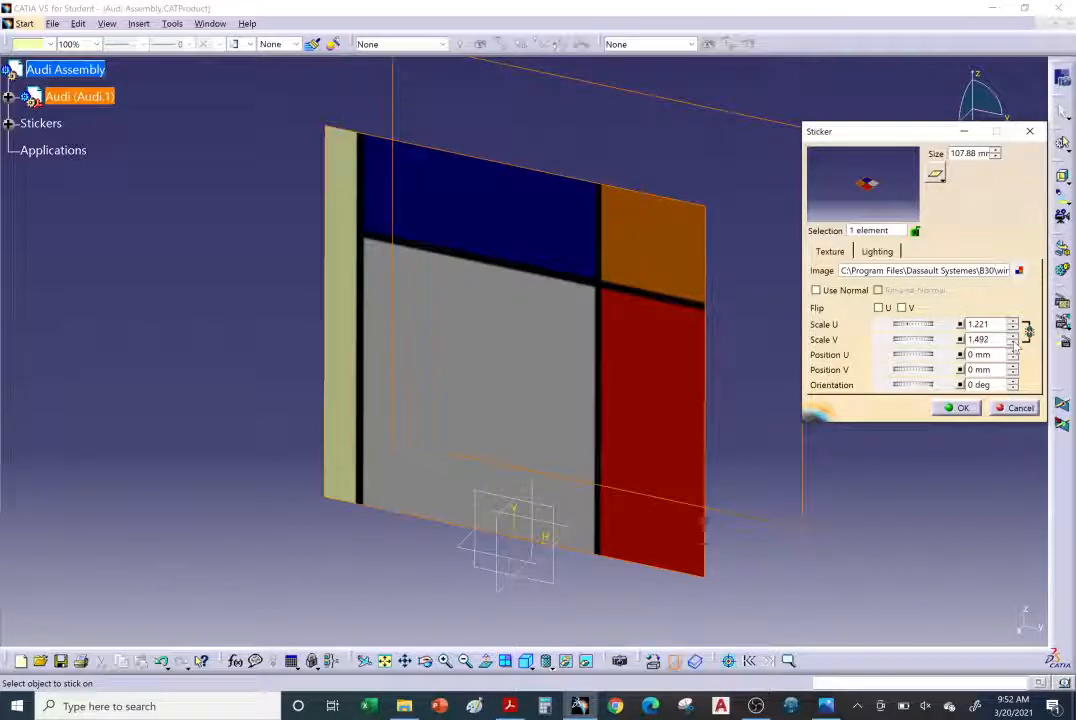
pyautogui.click(1012, 342)
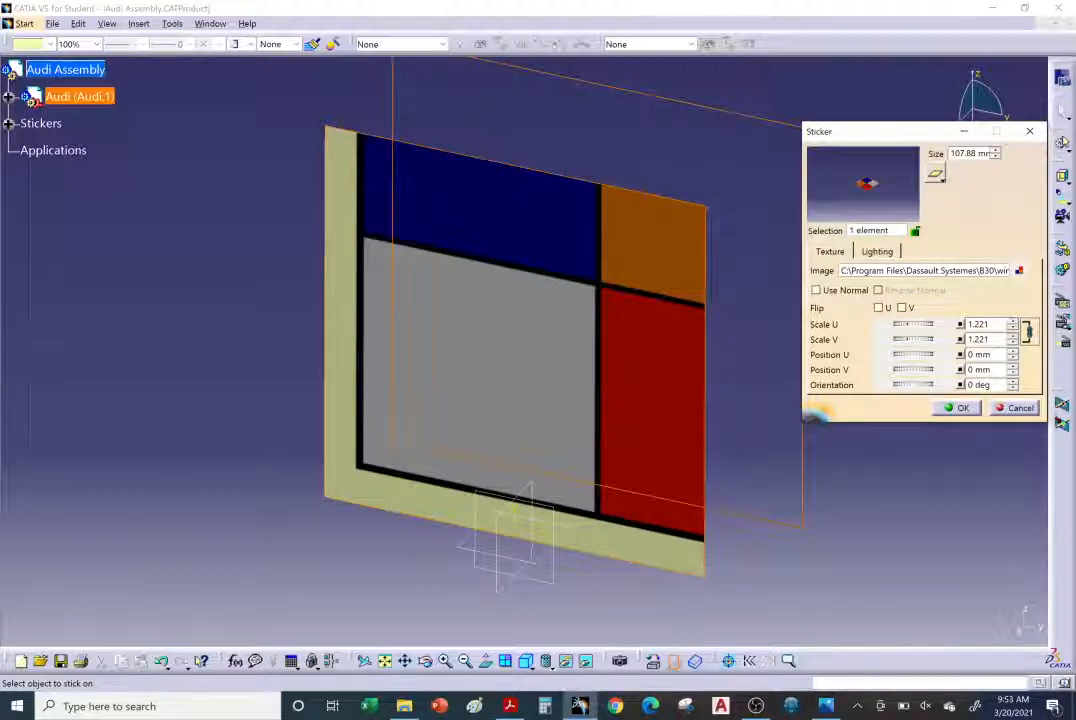
# Enlarge the linked texture scales to 3.004, and bring both Scale U and Scale V down to 0.9048
pyautogui.click(1013, 321)
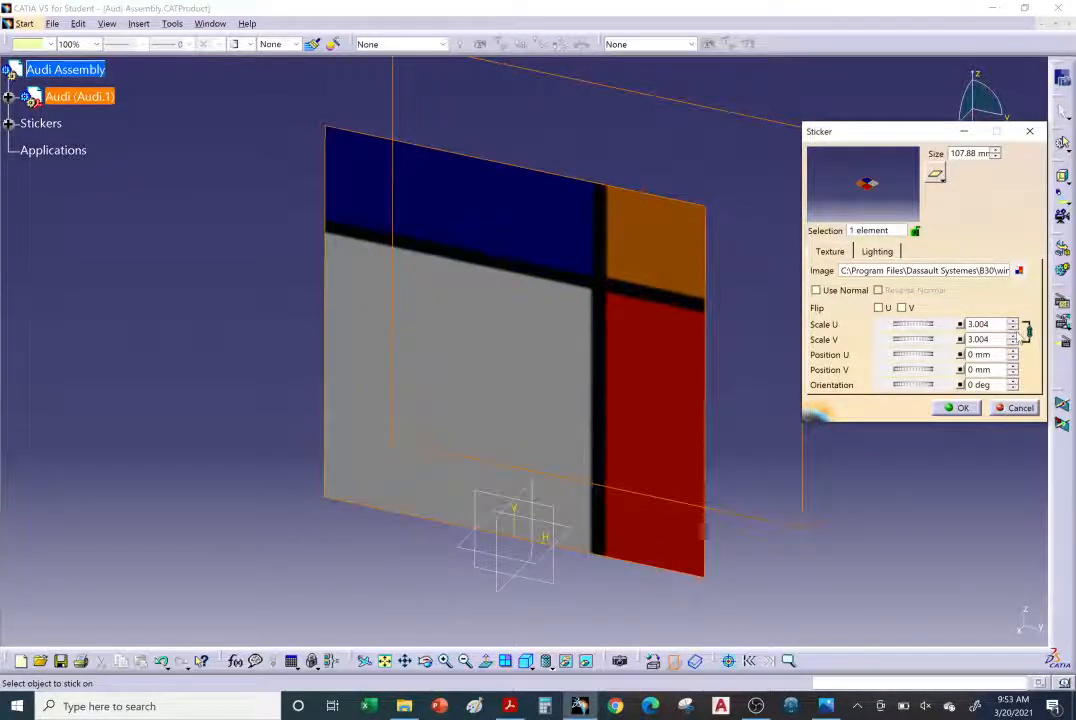
pyautogui.click(1012, 328)
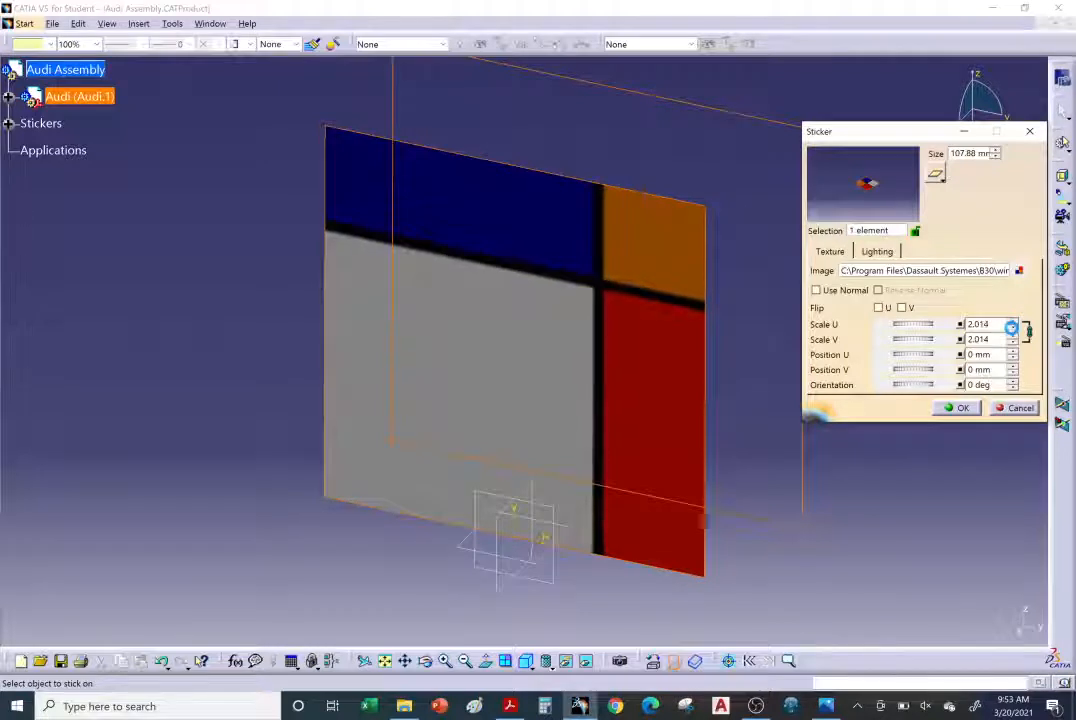
pyautogui.click(1012, 328)
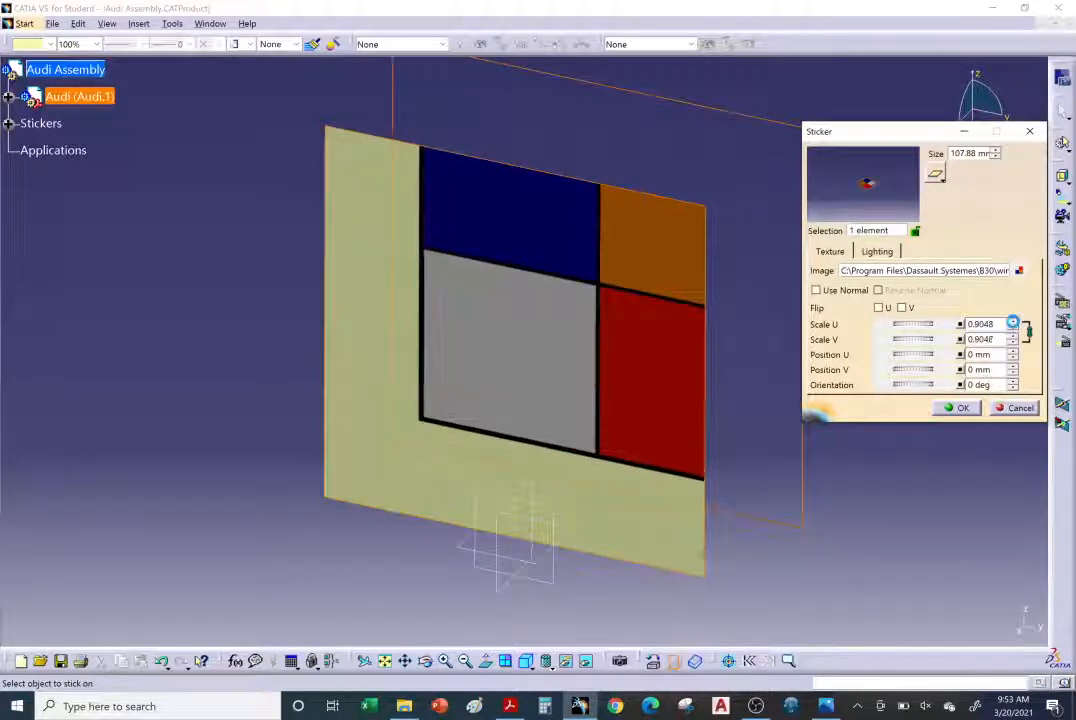
pyautogui.click(1013, 321)
pyautogui.click(1012, 328)
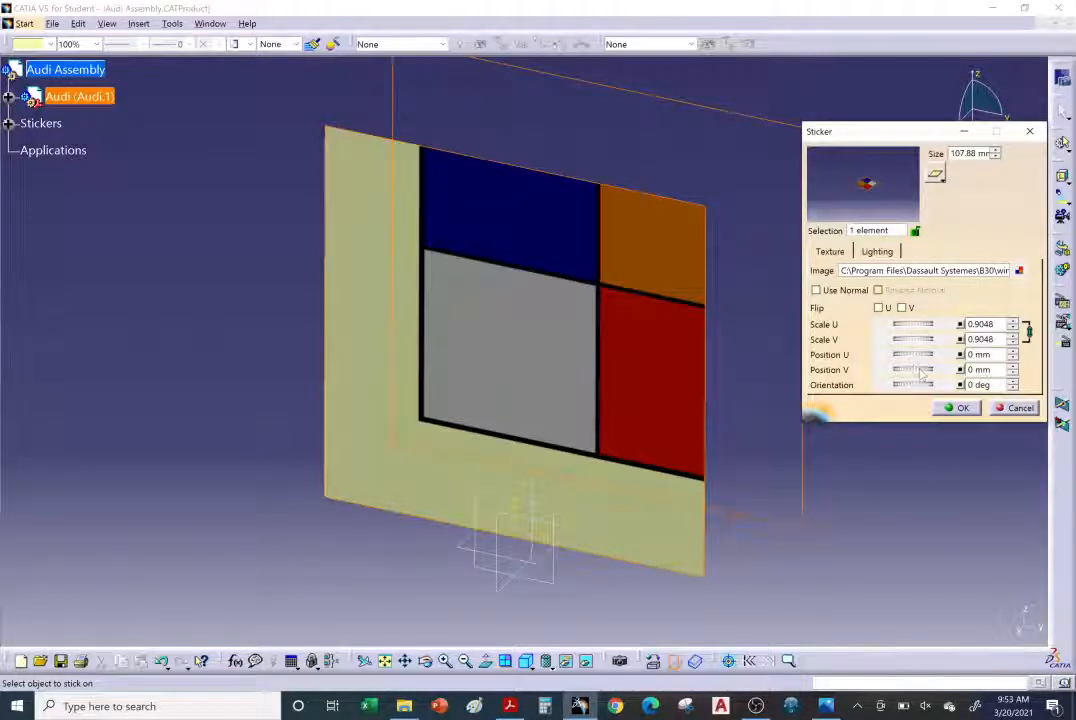
# Shift the sticker texture to Position U 200.6 mm and Position V 50.38 mm
pyautogui.click(1013, 352)
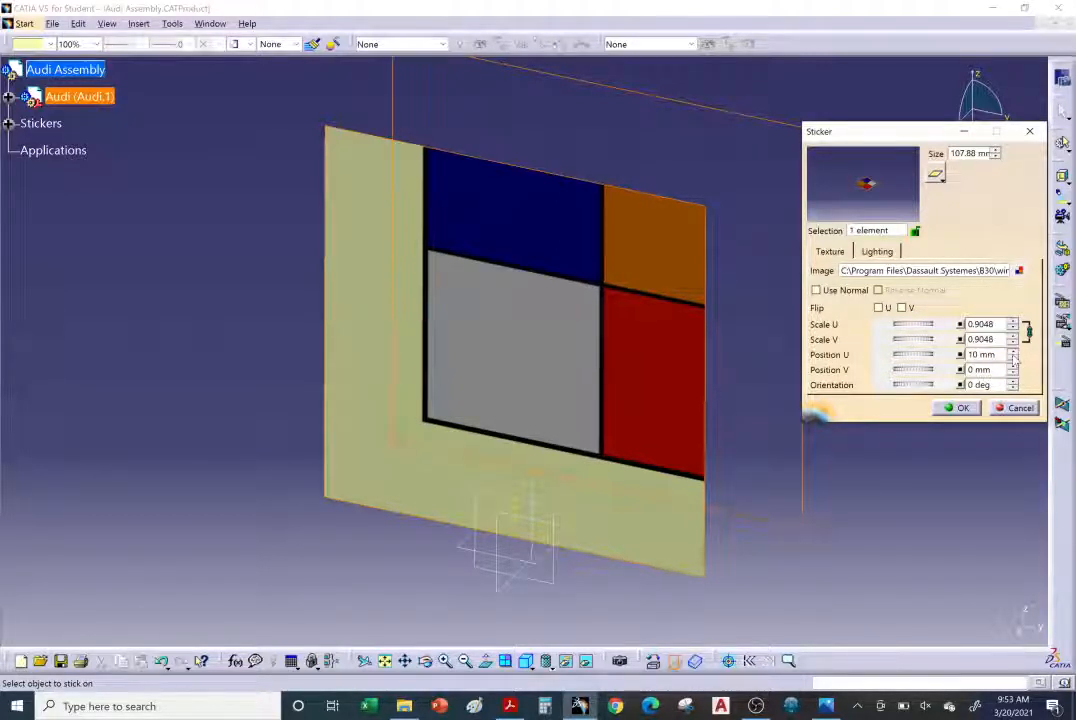
pyautogui.click(1013, 352)
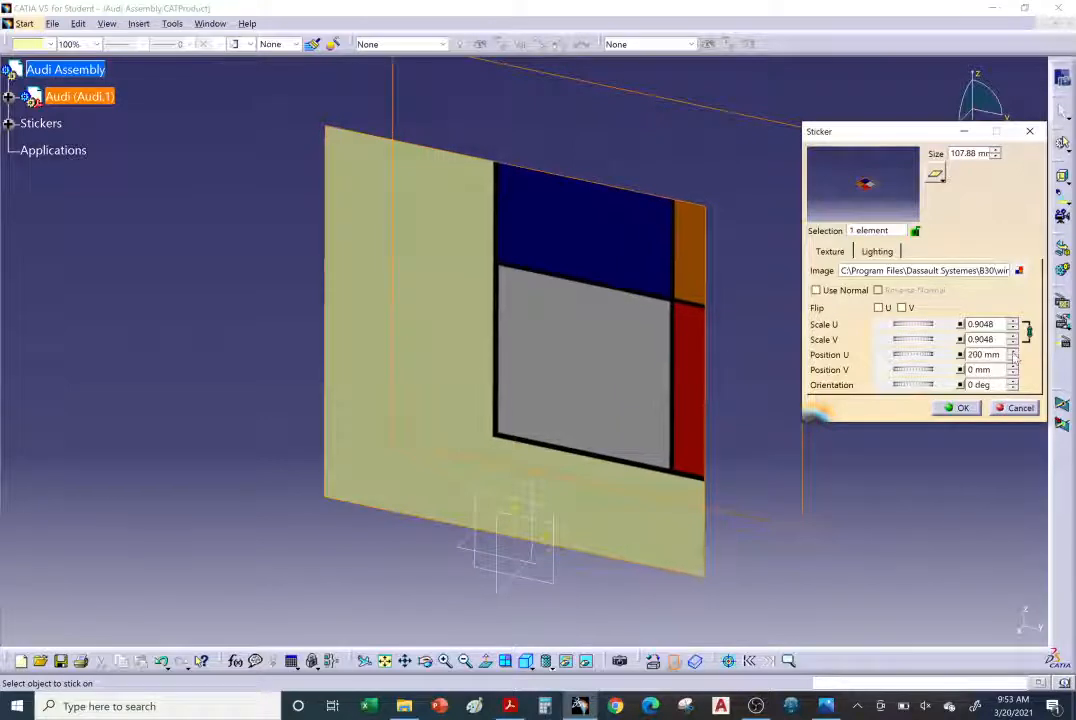
pyautogui.click(1013, 367)
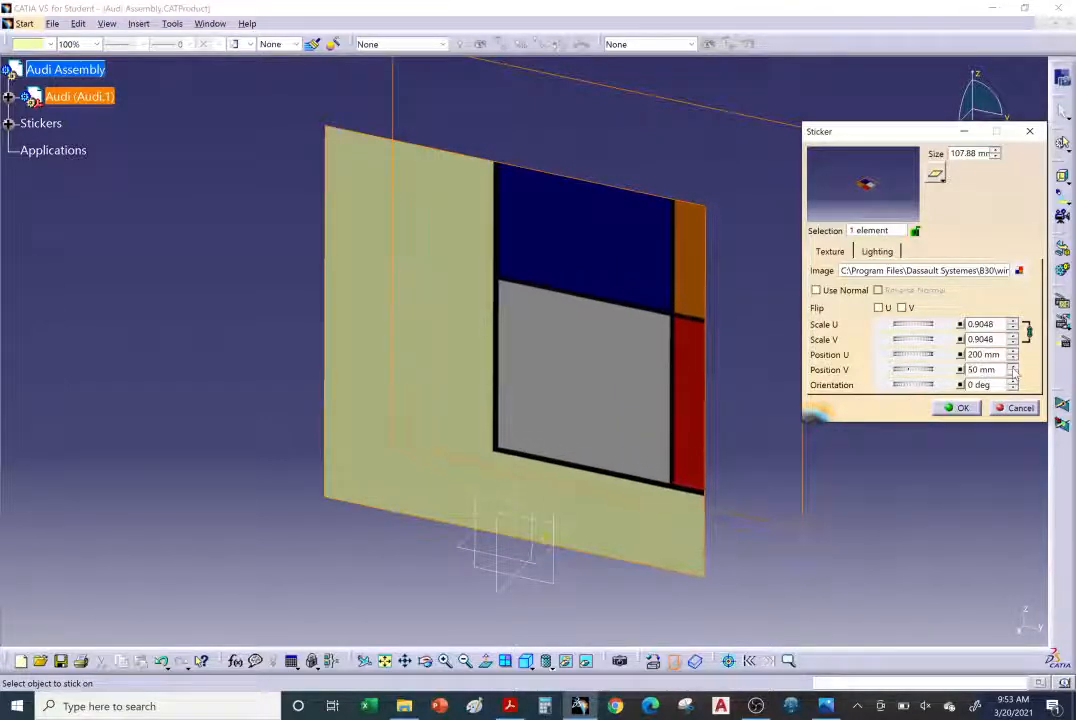
pyautogui.click(1013, 373)
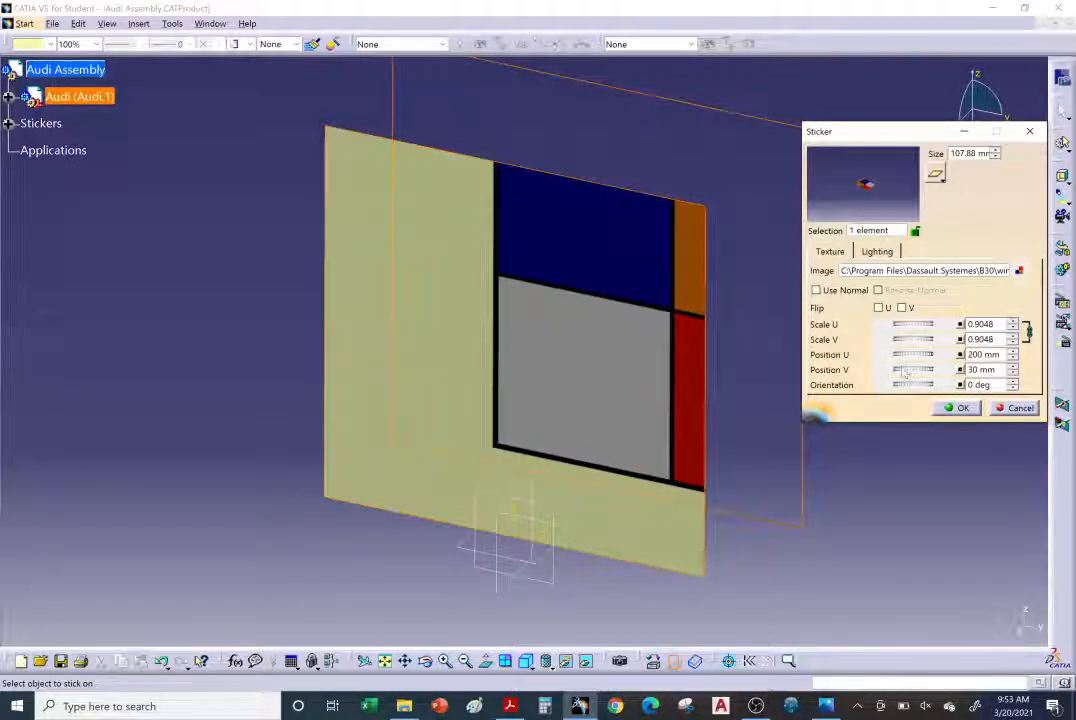
pyautogui.moveTo(905, 371)
pyautogui.mouseDown()
pyautogui.moveTo(934, 371)
pyautogui.moveTo(905, 371)
pyautogui.moveTo(929, 370)
pyautogui.moveTo(905, 357)
pyautogui.moveTo(920, 356)
pyautogui.mouseUp()
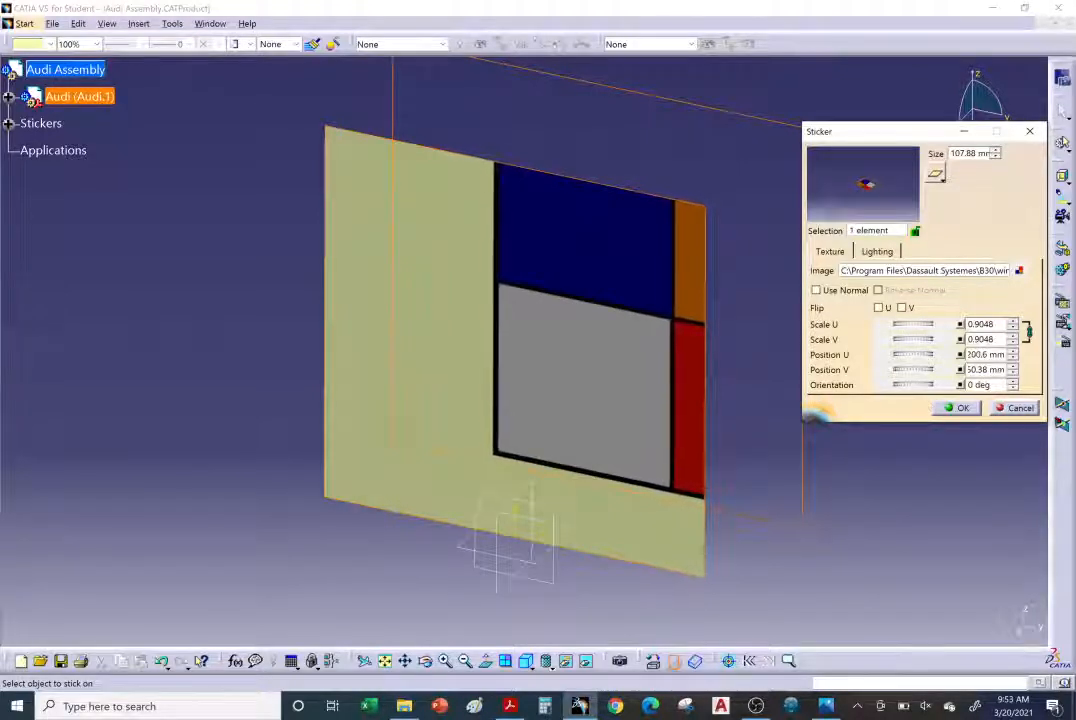
# Rotate the sticker texture through several angles, and set its orientation to 329.9 degrees
pyautogui.click(1013, 381)
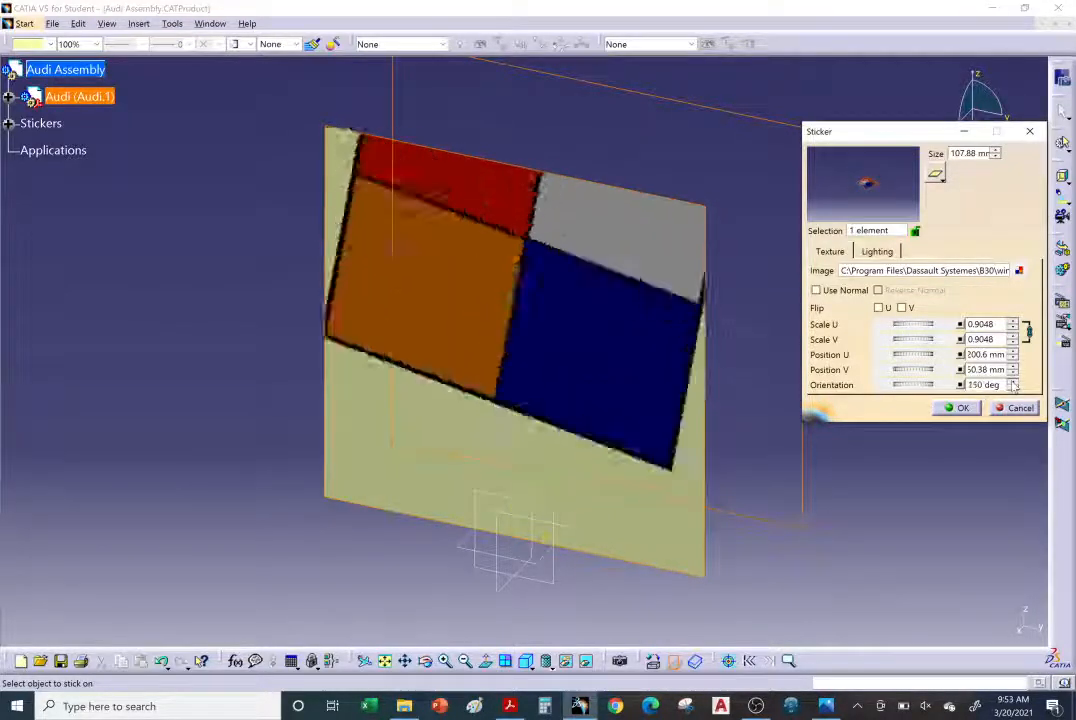
pyautogui.moveTo(914, 386); pyautogui.dragTo(925, 386)
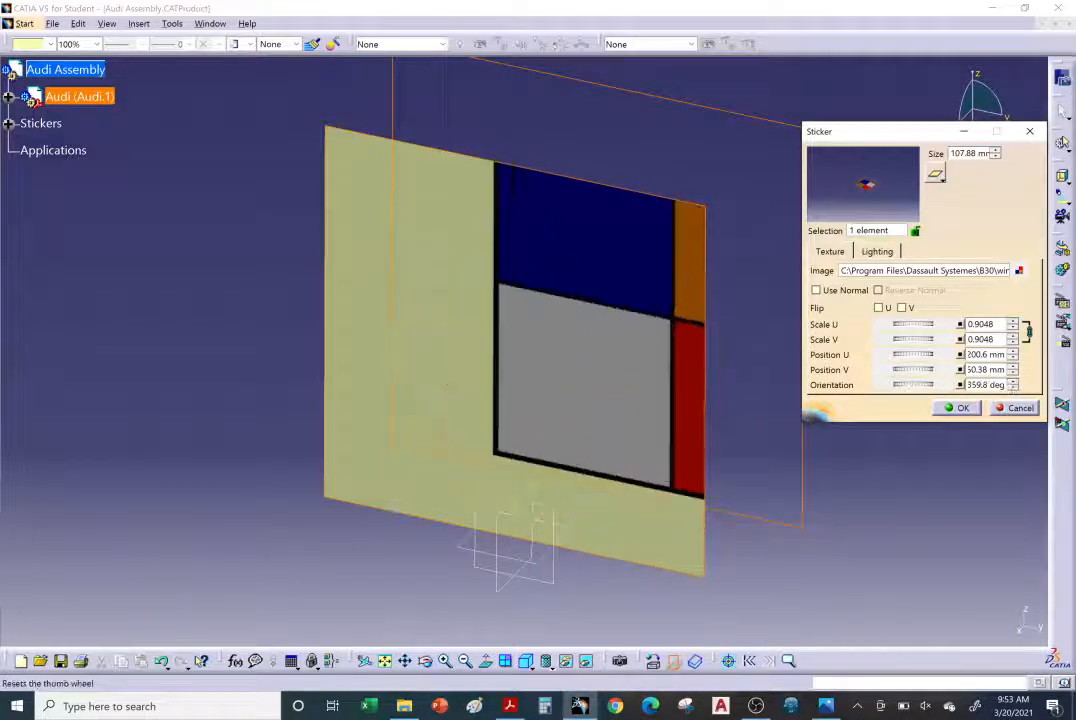
pyautogui.moveTo(1011, 388); pyautogui.dragTo(882, 386)
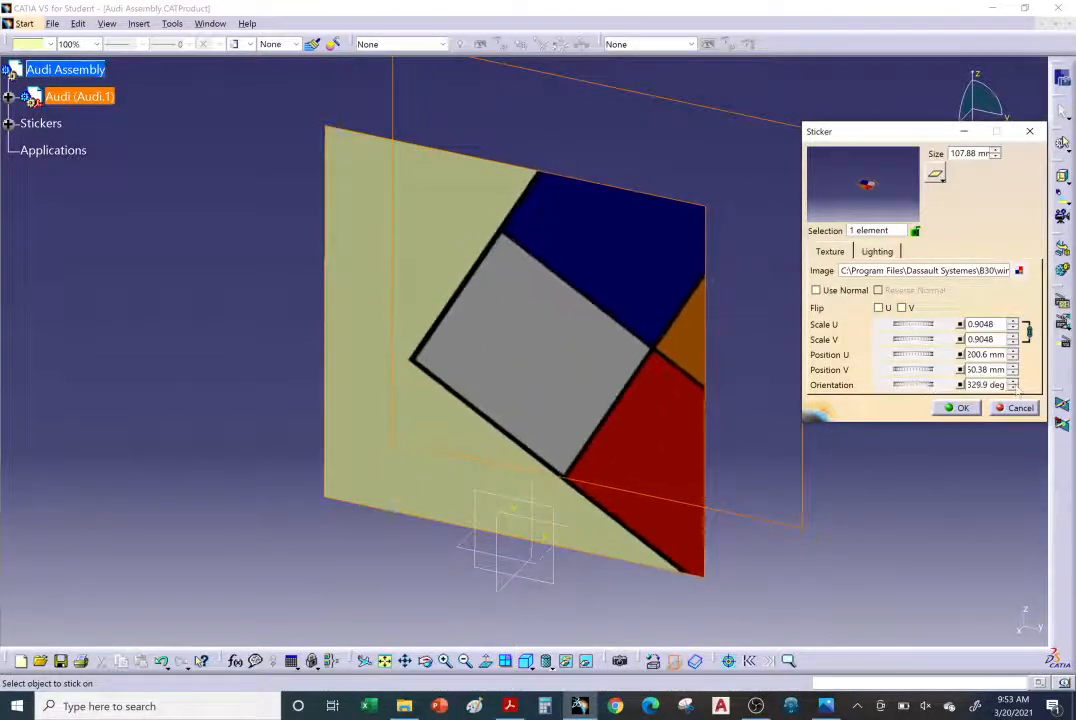
# Step the sticker texture through several angles and set its orientation to 180 degrees
pyautogui.click(1012, 382)
pyautogui.click(1012, 382)
pyautogui.click(1012, 382)
pyautogui.click(1012, 388)
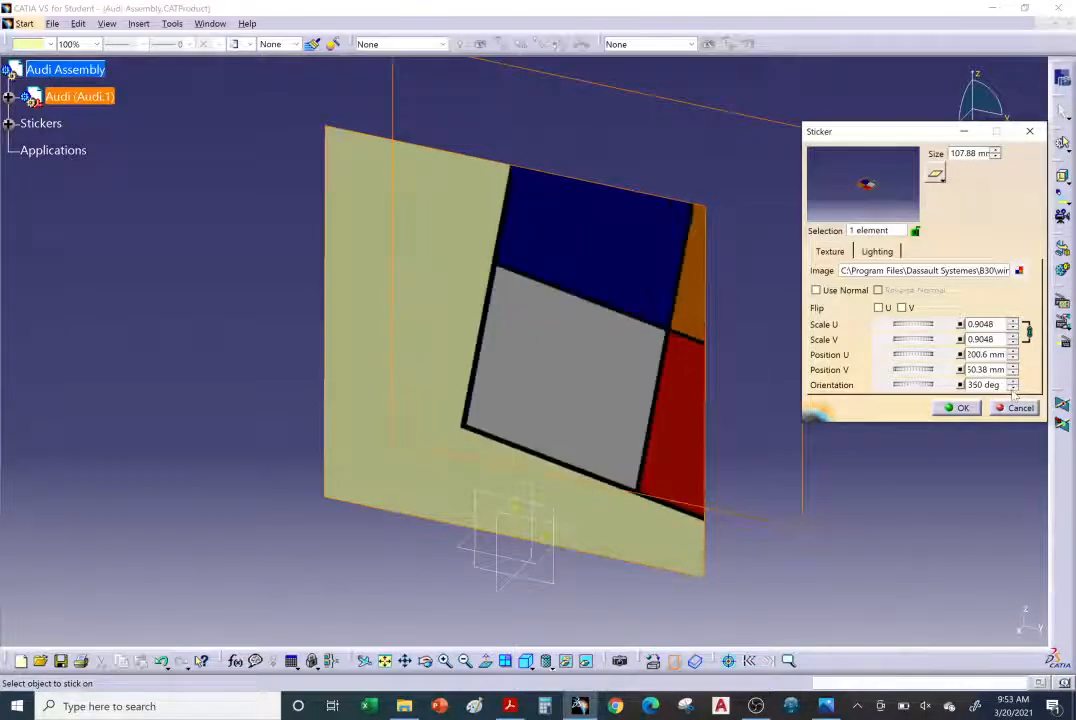
pyautogui.click(1012, 388)
pyautogui.click(1012, 388)
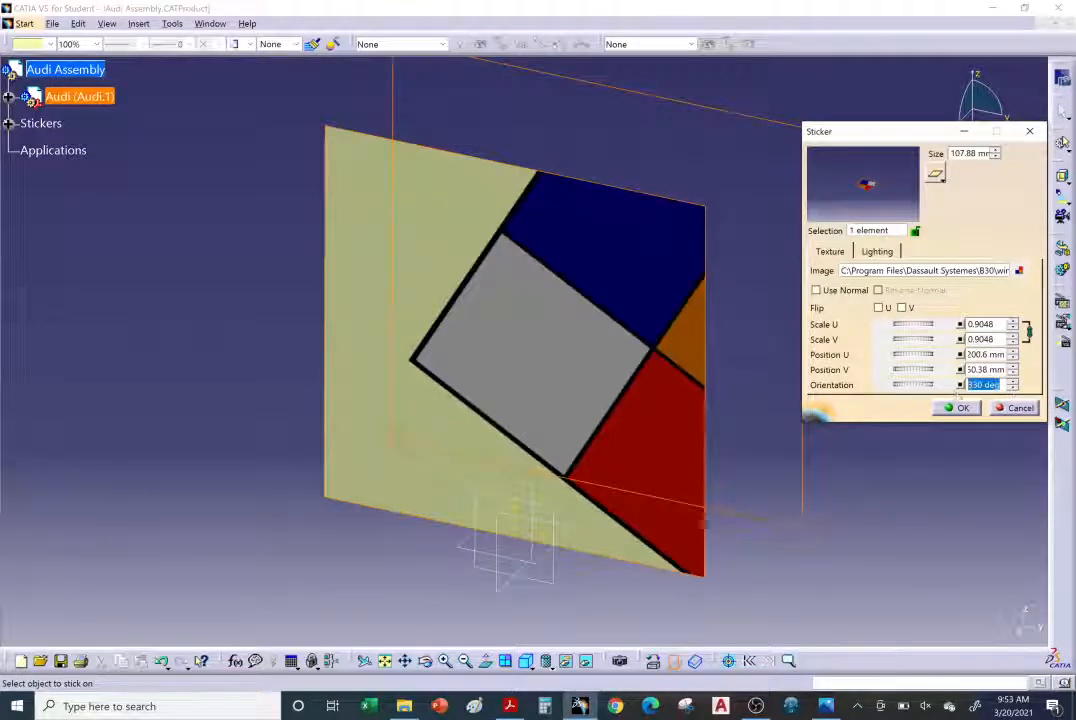
pyautogui.write('1')
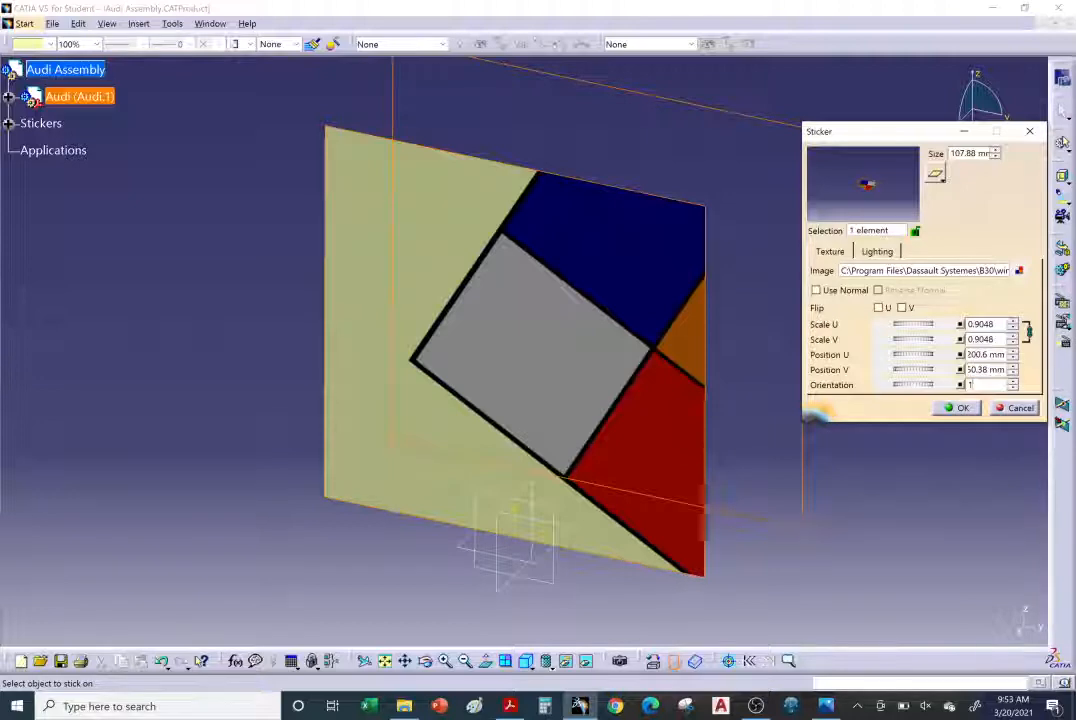
pyautogui.write('80')
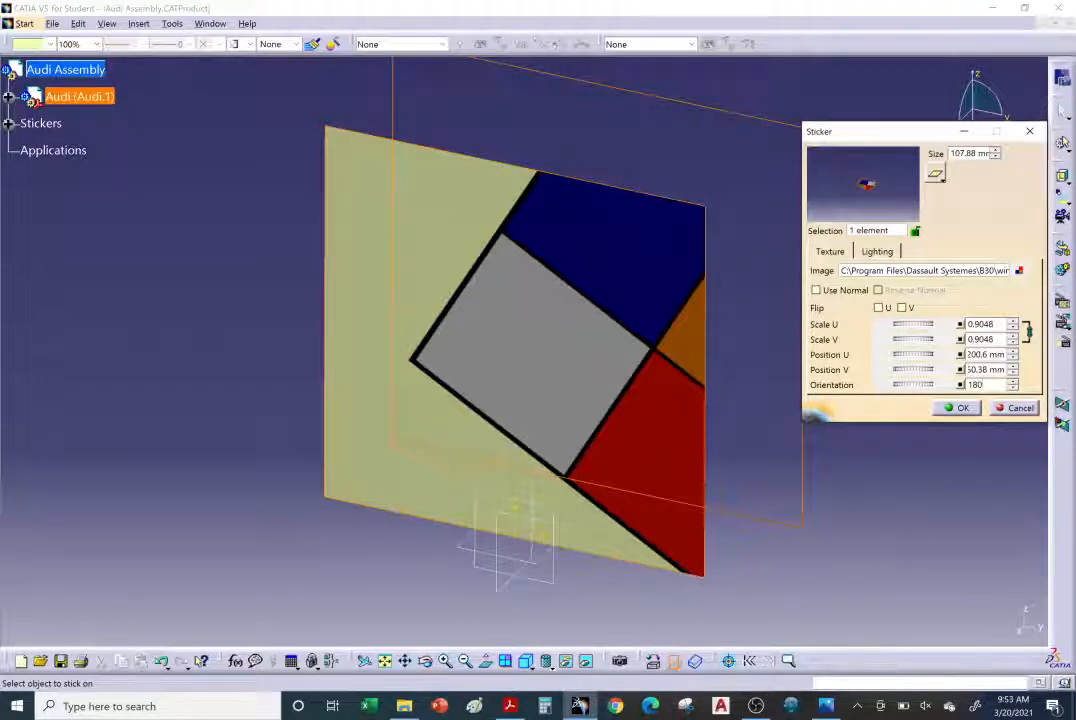
pyautogui.press('Return')
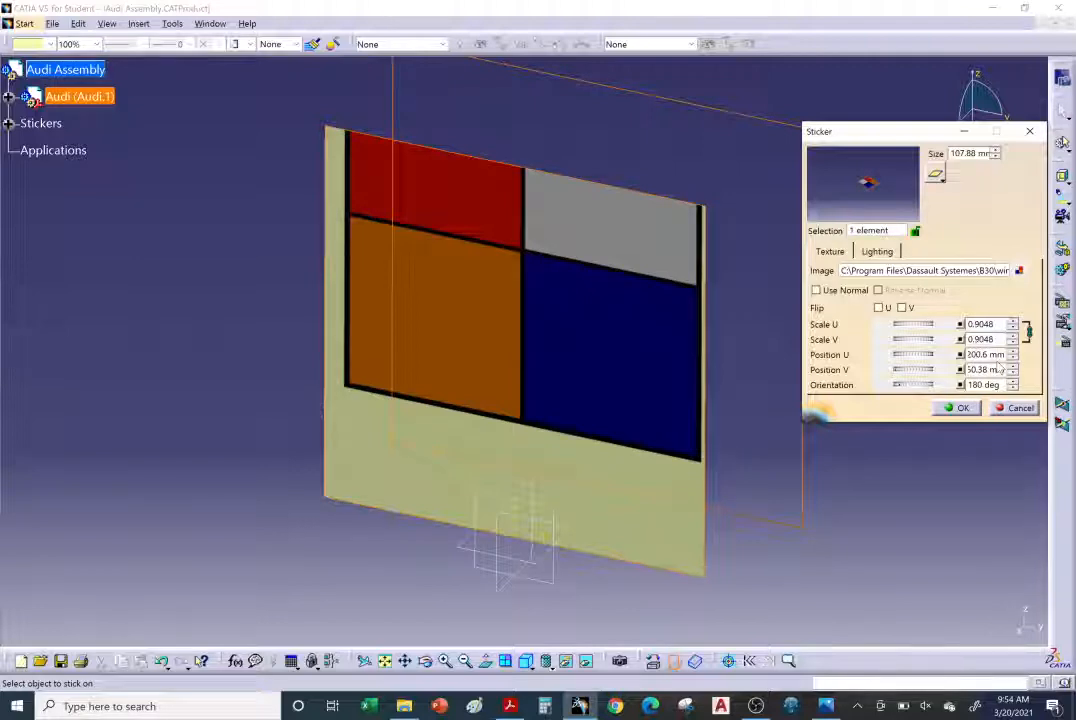
# Replace the sticker's image with the Insert Picture PNG file from the CADD37 Lectures folder
pyautogui.click(1019, 271)
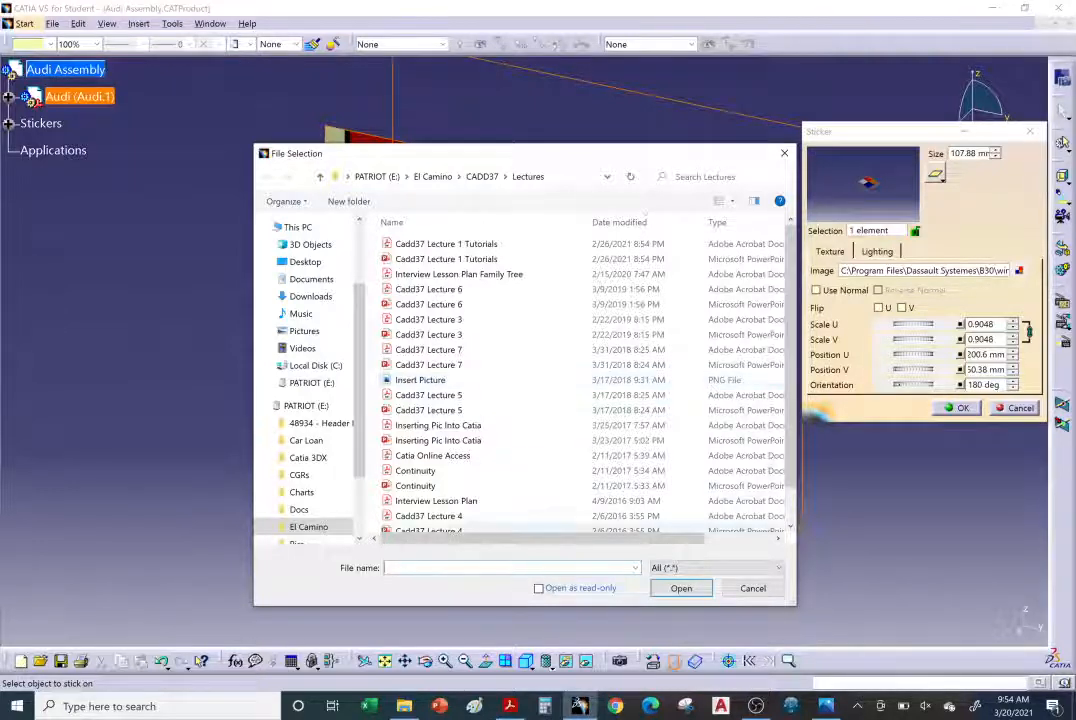
pyautogui.click(458, 384)
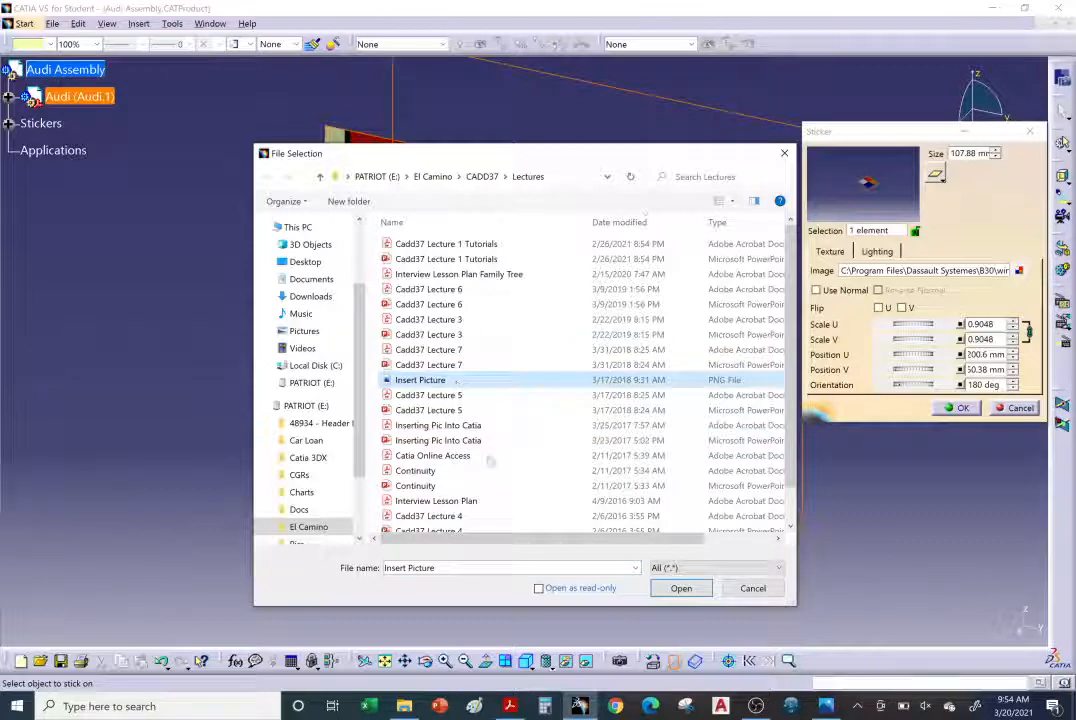
pyautogui.click(683, 588)
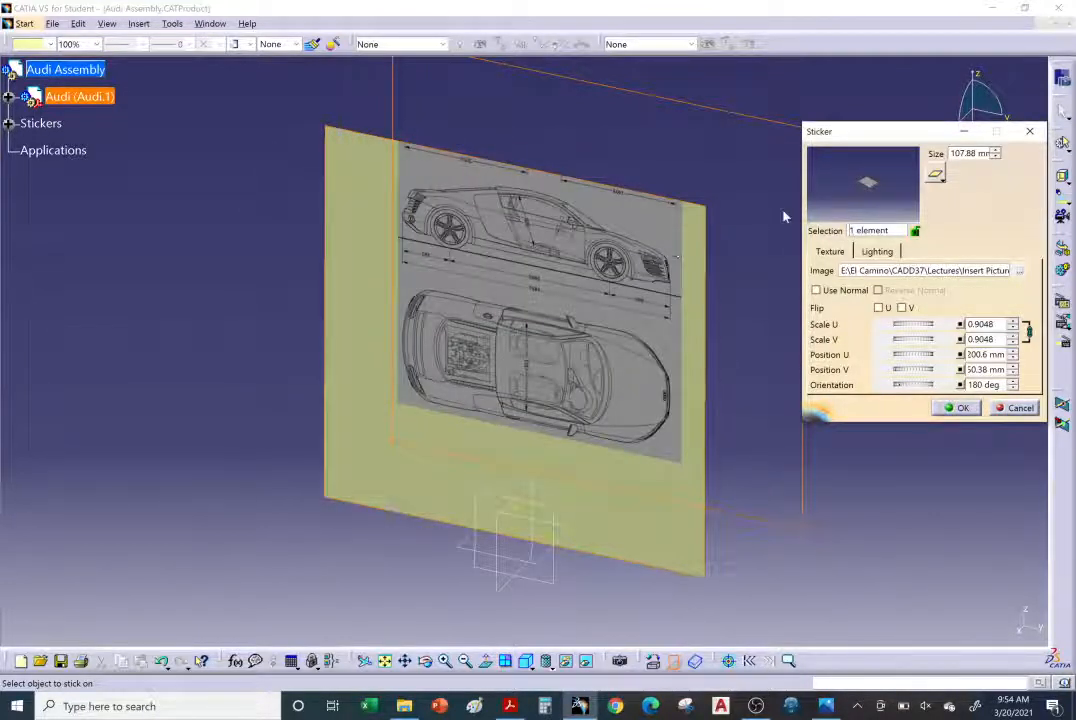
# Shrink the sticker frame to a size of 97.91 mm, viewing the square surface from the front
pyautogui.moveTo(468, 437); pyautogui.dragTo(611, 283, button='middle')
pyautogui.moveTo(636, 355); pyautogui.dragTo(430, 340, button='middle')
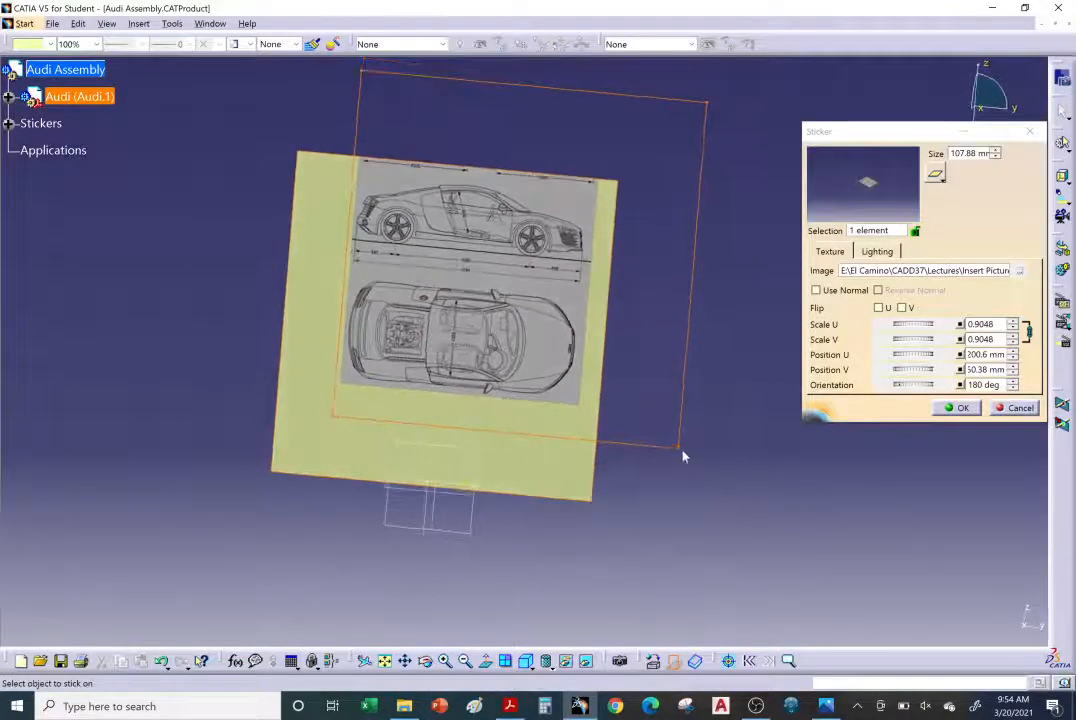
pyautogui.moveTo(683, 457); pyautogui.dragTo(694, 406)
pyautogui.moveTo(490, 420); pyautogui.dragTo(684, 413, button='middle')
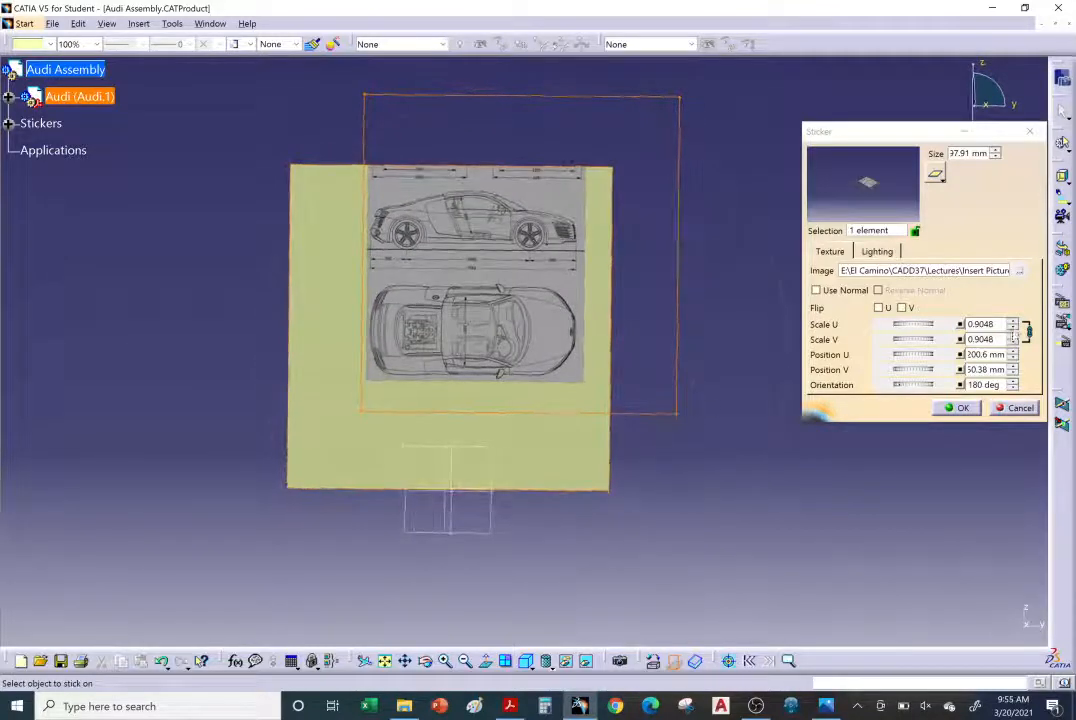
# Set the linked texture scales to 1.105 and shift the blueprint to Position U 250.6 mm and Position V 589.6 mm
pyautogui.click(1012, 323)
pyautogui.click(1012, 323)
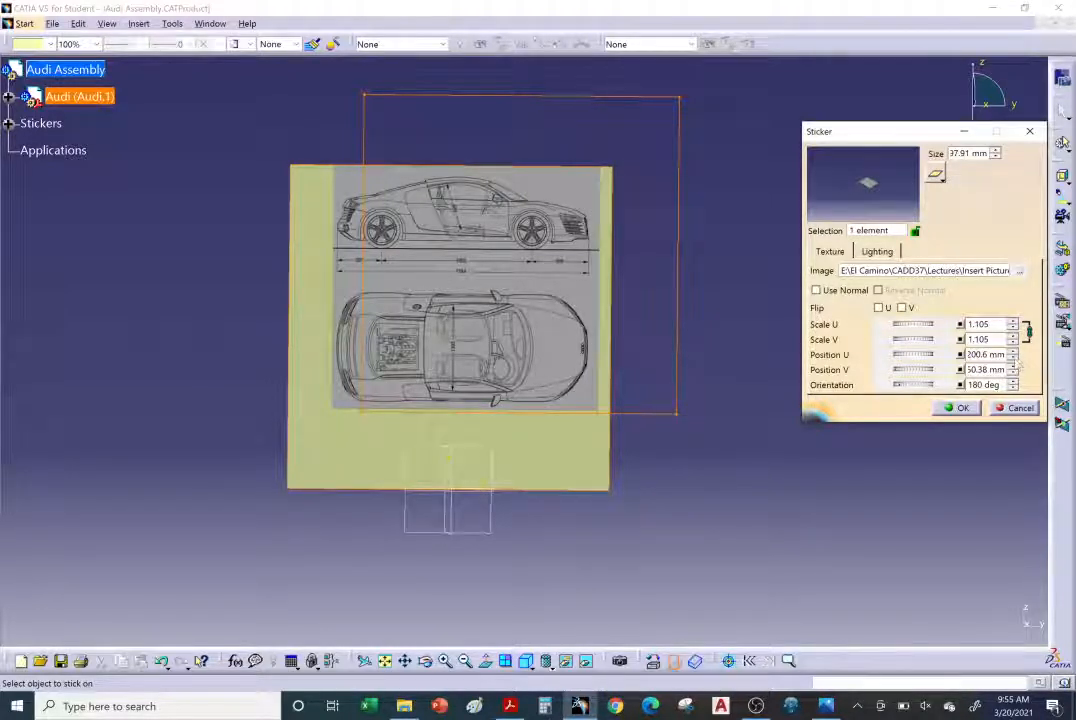
pyautogui.click(1013, 352)
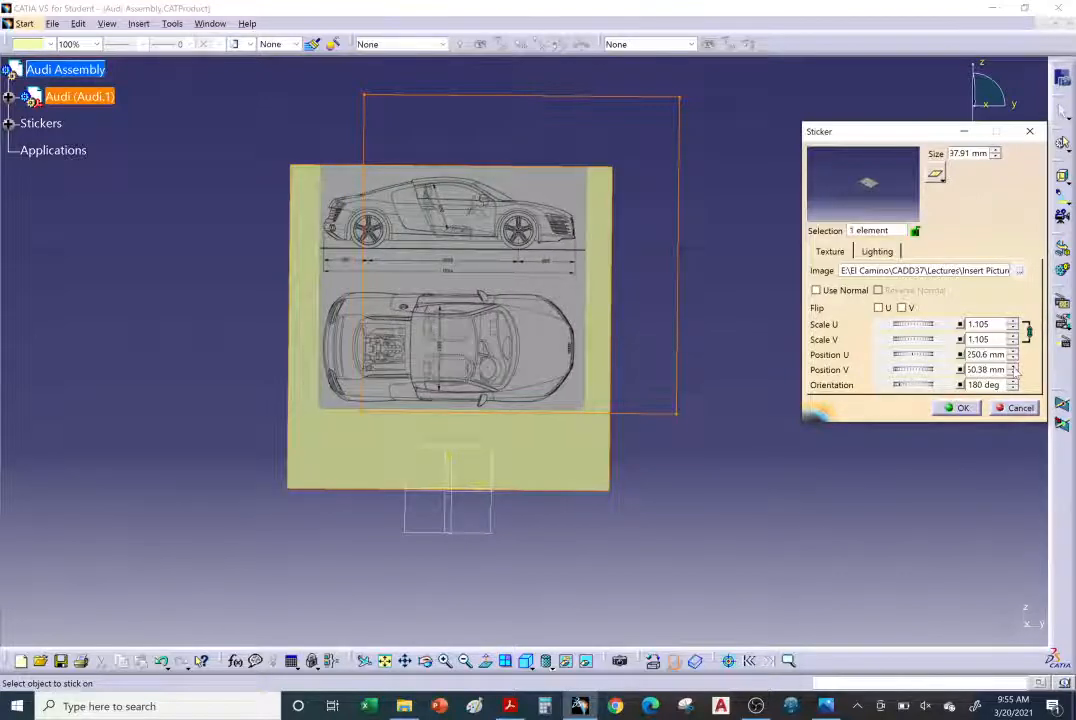
pyautogui.click(1013, 366)
pyautogui.click(1013, 366)
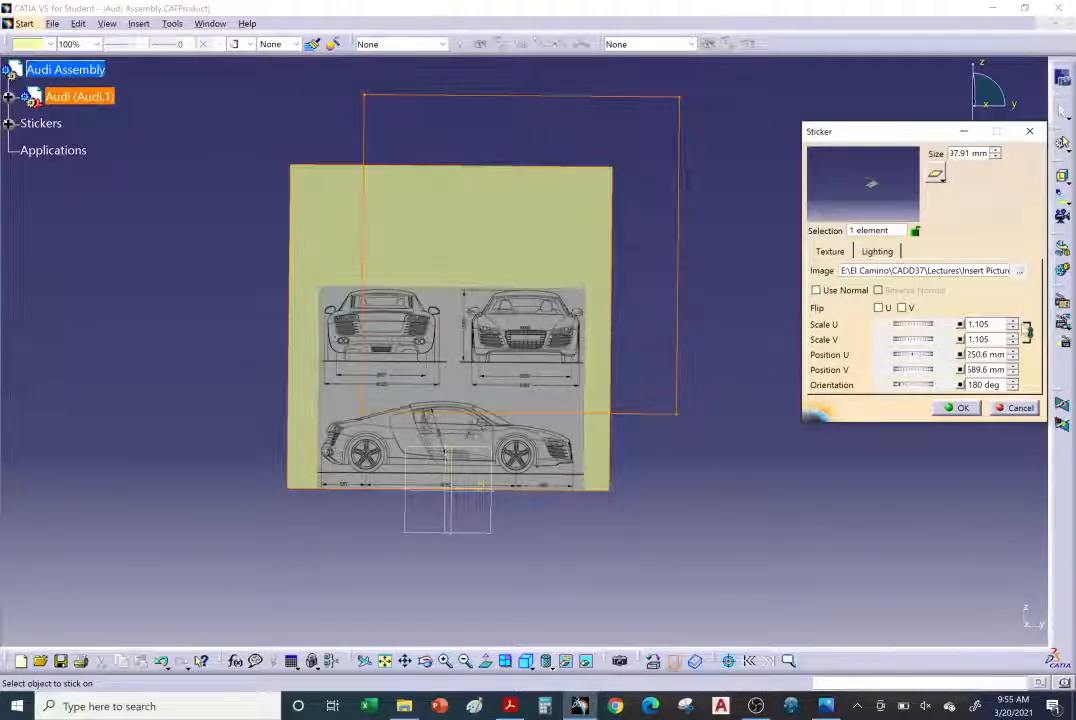
# Enlarge the linked scales to 3.004 and centre the car's front view at Position U 366 mm and Position V 529.6 mm
pyautogui.click(1012, 321)
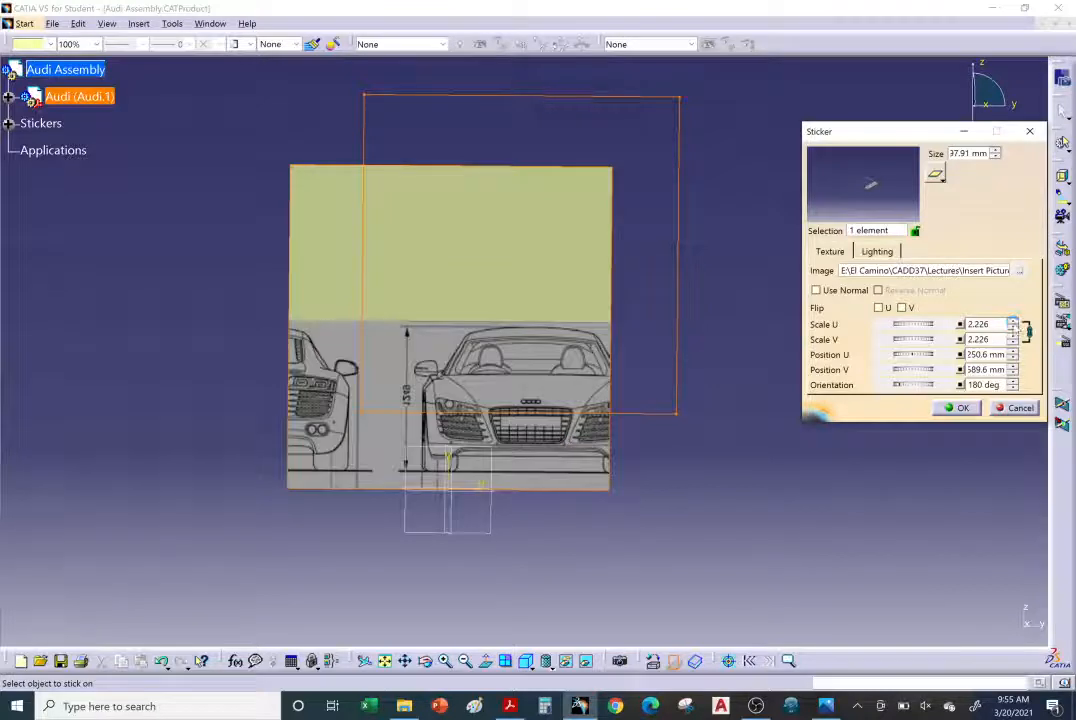
pyautogui.click(1012, 321)
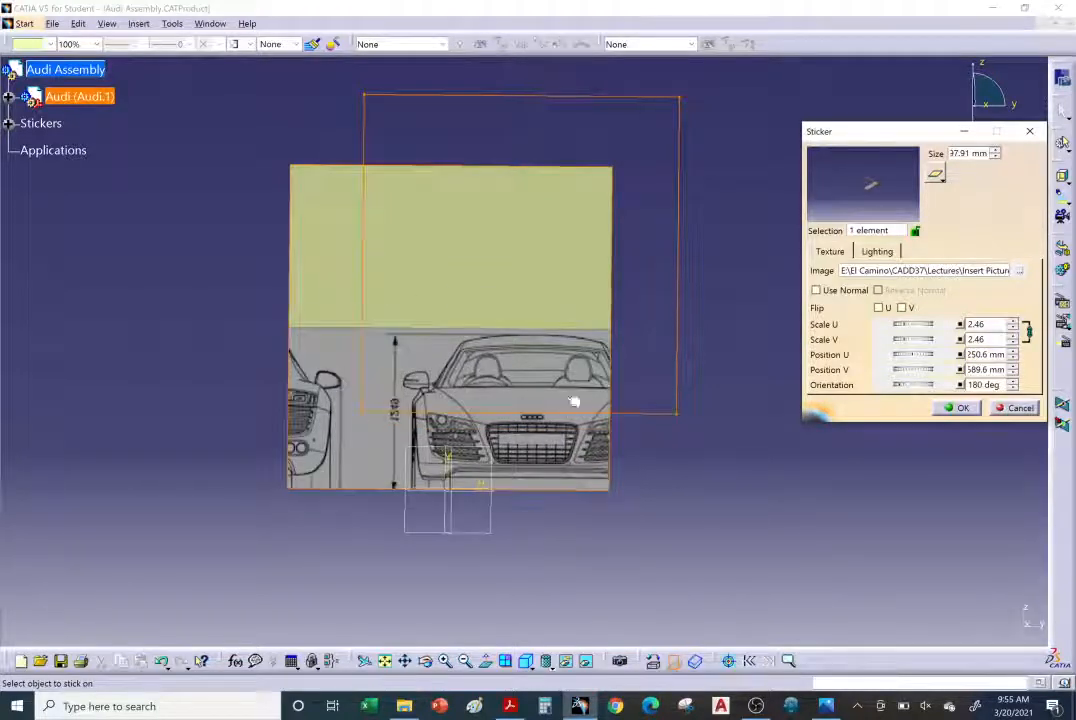
pyautogui.moveTo(922, 371); pyautogui.dragTo(944, 356)
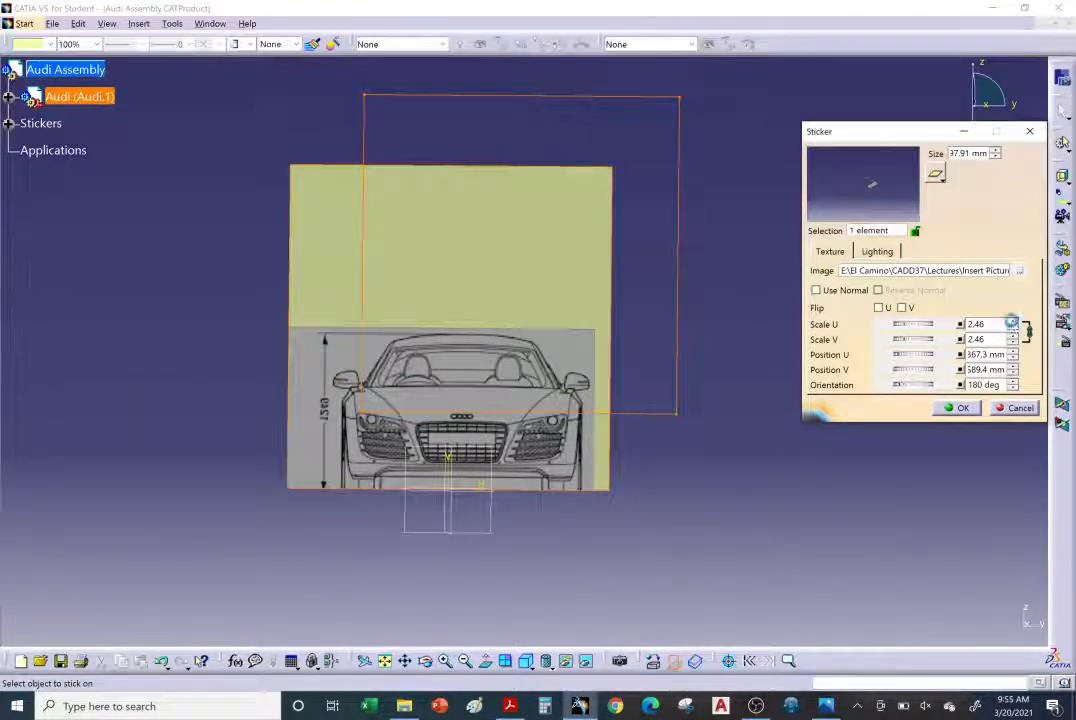
pyautogui.click(1012, 321)
pyautogui.click(1012, 321)
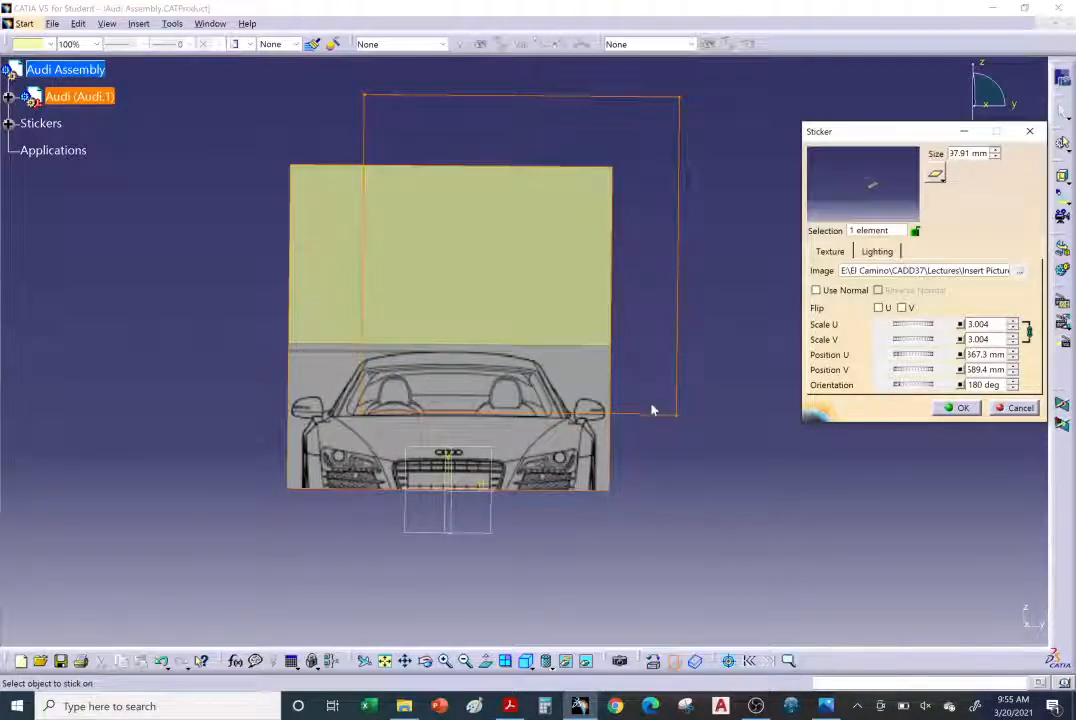
pyautogui.moveTo(913, 354); pyautogui.dragTo(936, 369)
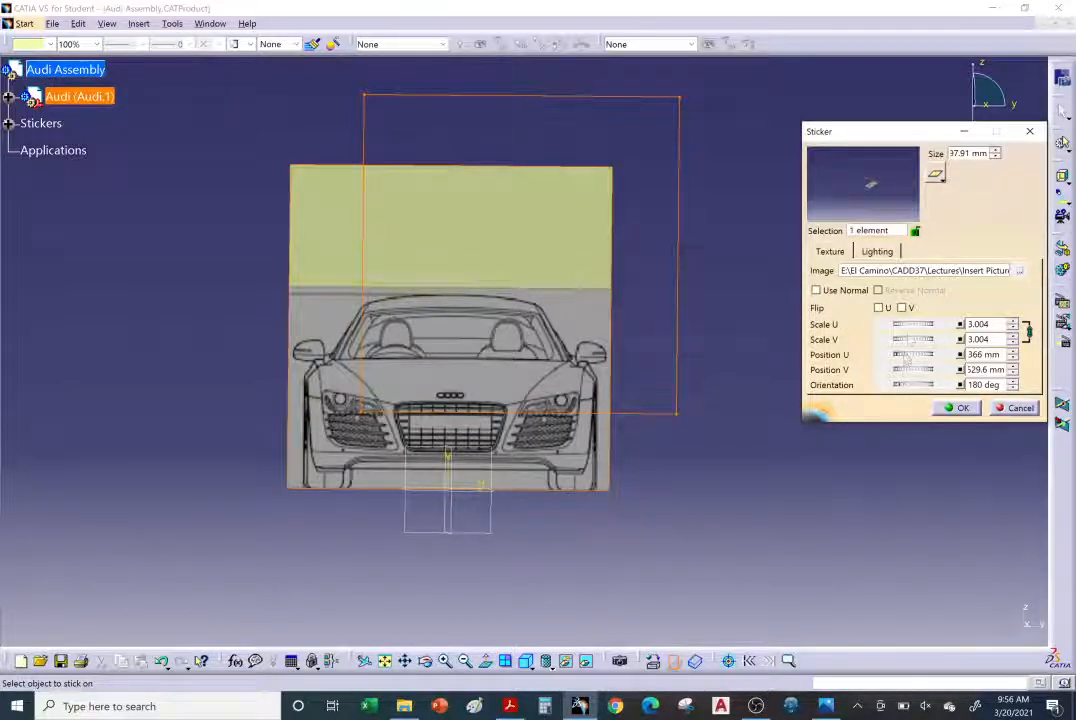
# Fine-tune the linked scales to 3.057 and Position V to 524.3 mm, and apply the sticker
pyautogui.moveTo(910, 329)
pyautogui.mouseDown()
pyautogui.moveTo(952, 327)
pyautogui.moveTo(917, 331)
pyautogui.mouseUp()
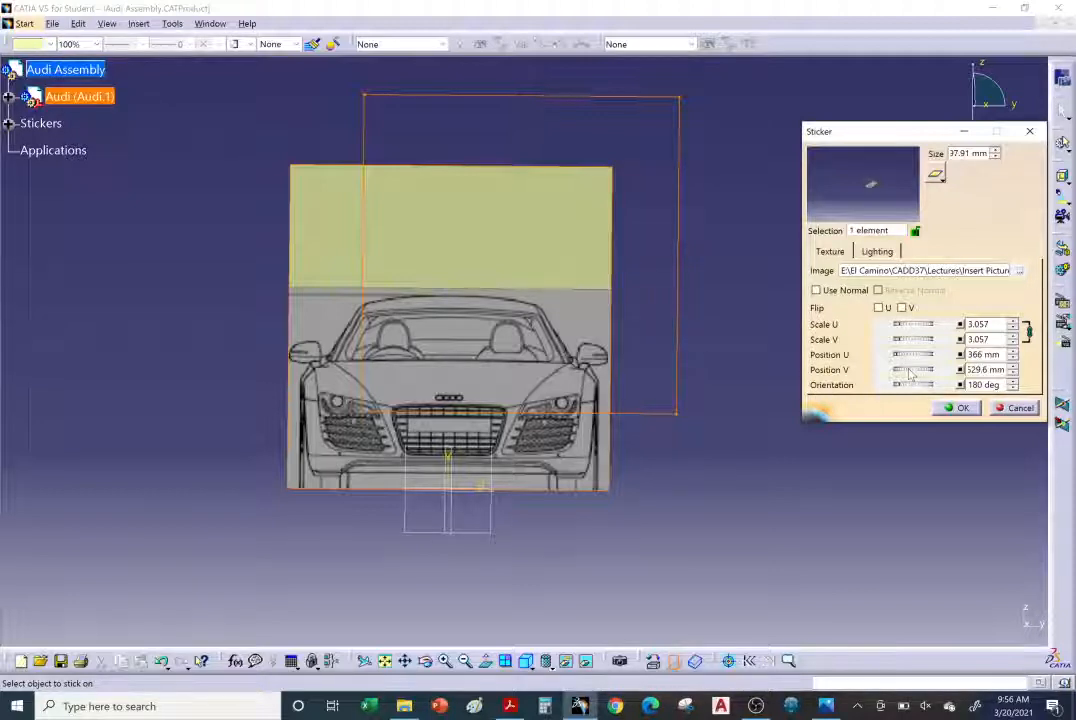
pyautogui.moveTo(910, 372); pyautogui.dragTo(917, 371)
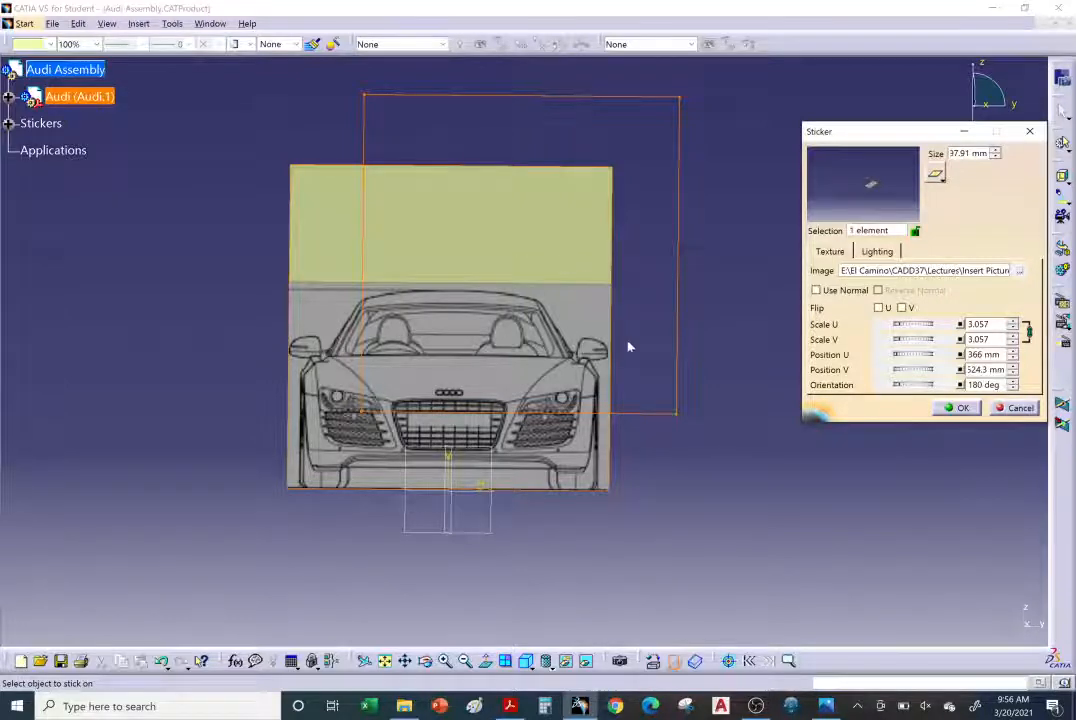
pyautogui.click(955, 408)
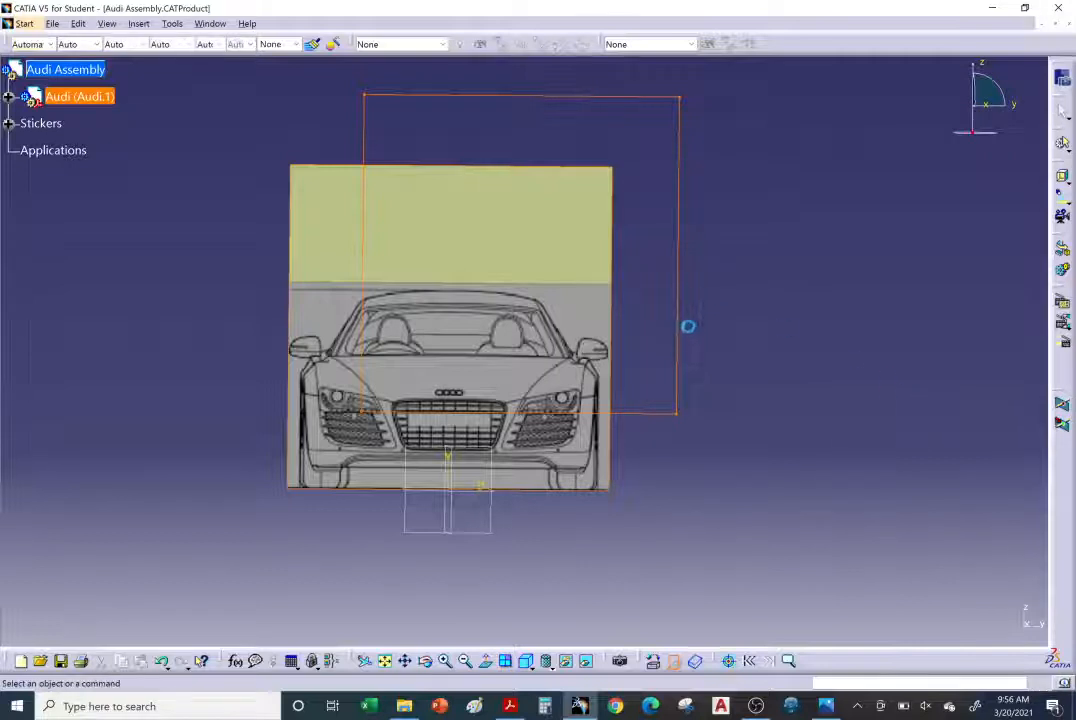
# Reopen Sticker 1, try flipping its texture around V and around U, and remove both flips
pyautogui.click(8, 123)
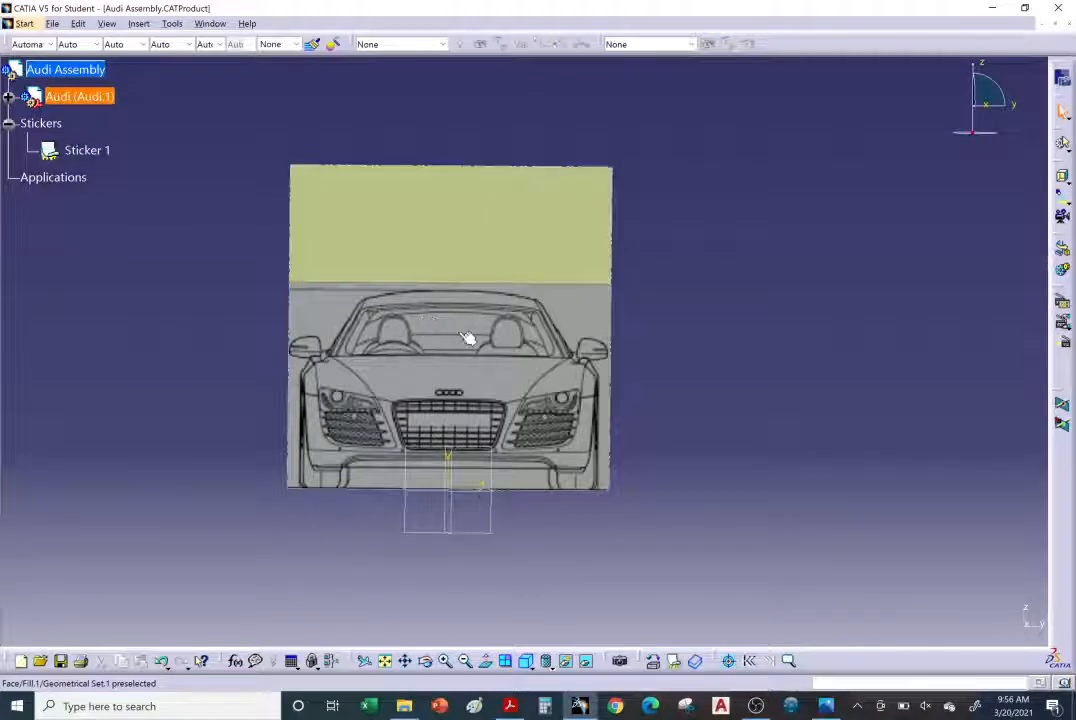
pyautogui.doubleClick(88, 151)
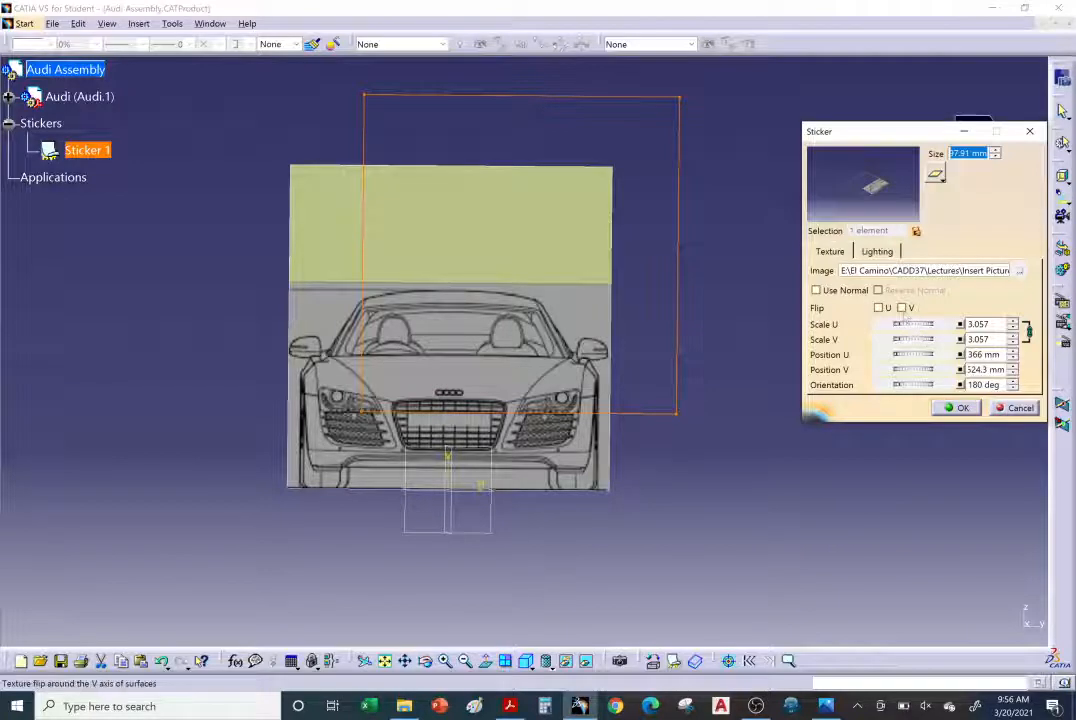
pyautogui.click(902, 308)
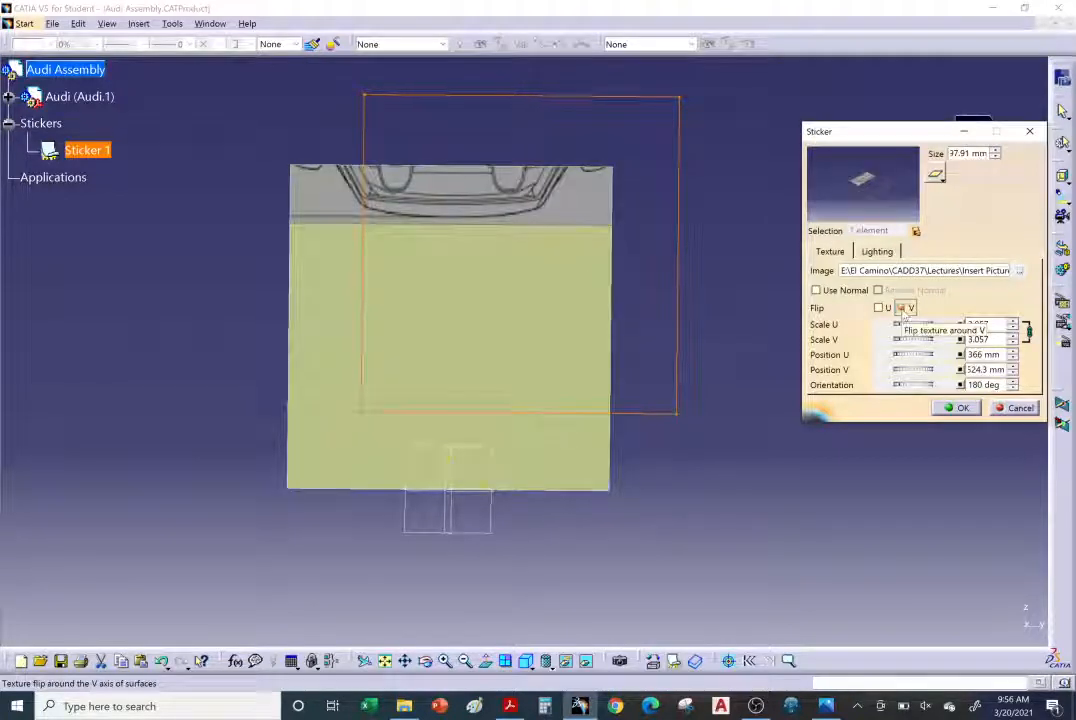
pyautogui.click(902, 308)
pyautogui.click(879, 308)
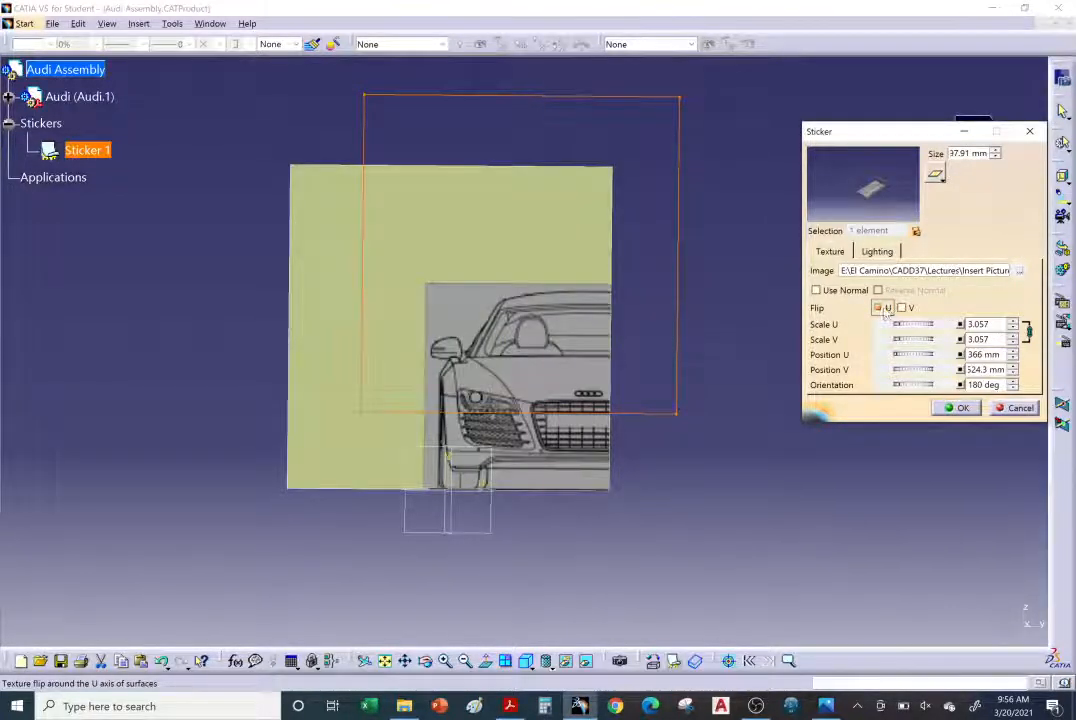
pyautogui.click(879, 308)
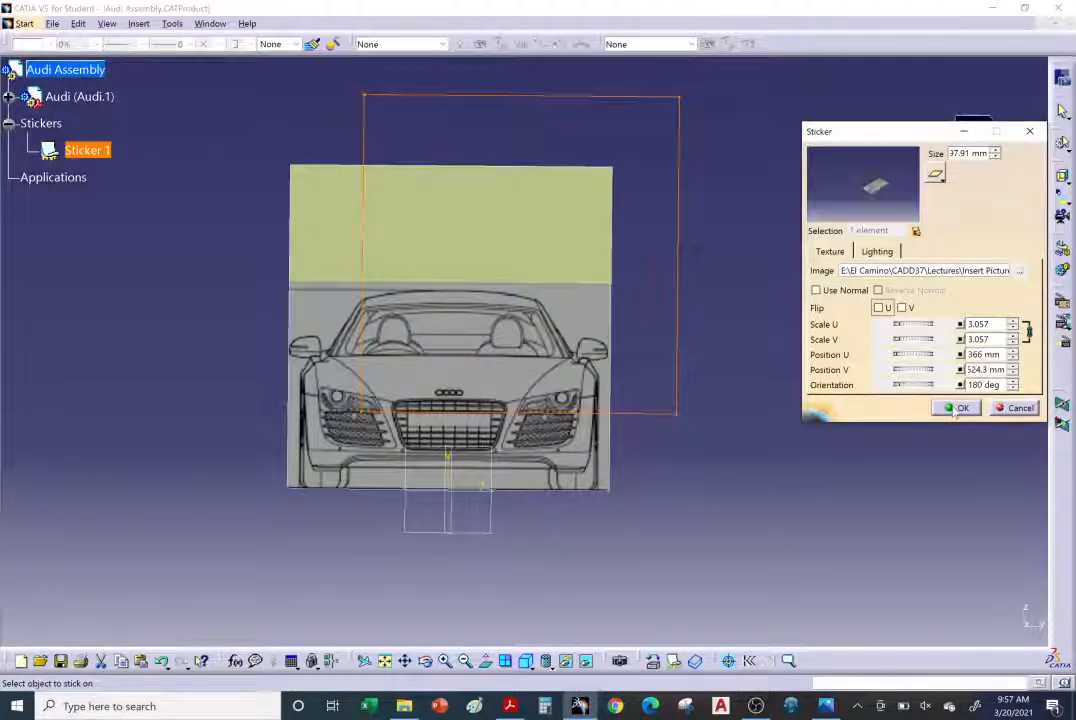
pyautogui.click(958, 408)
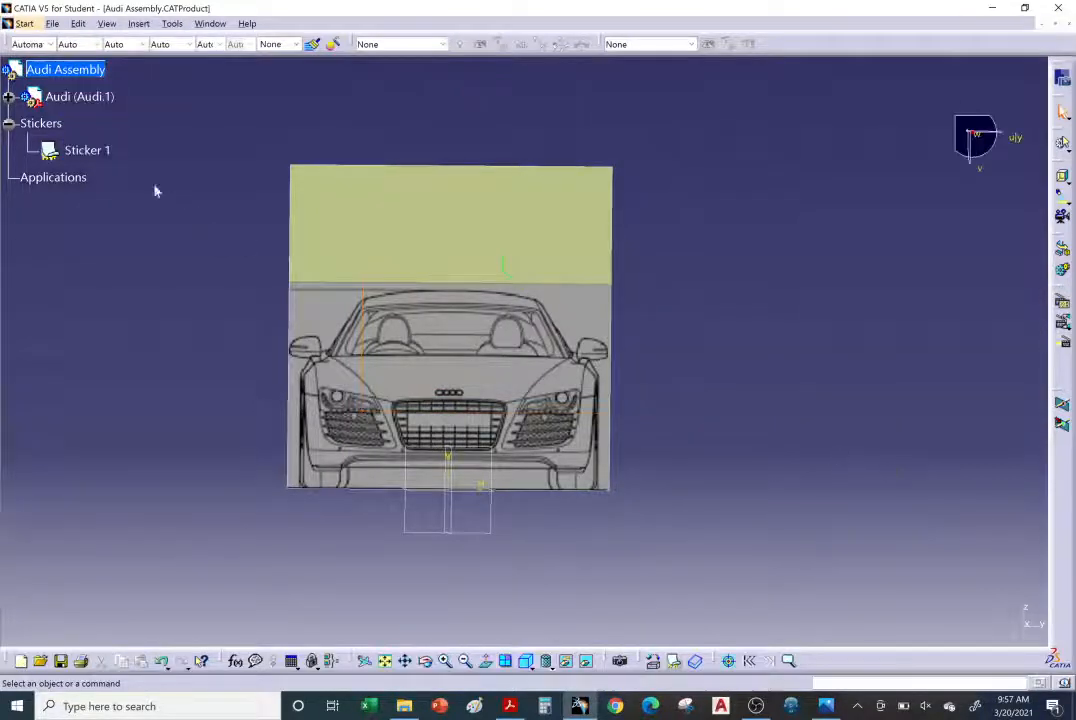
pyautogui.click(45, 72)
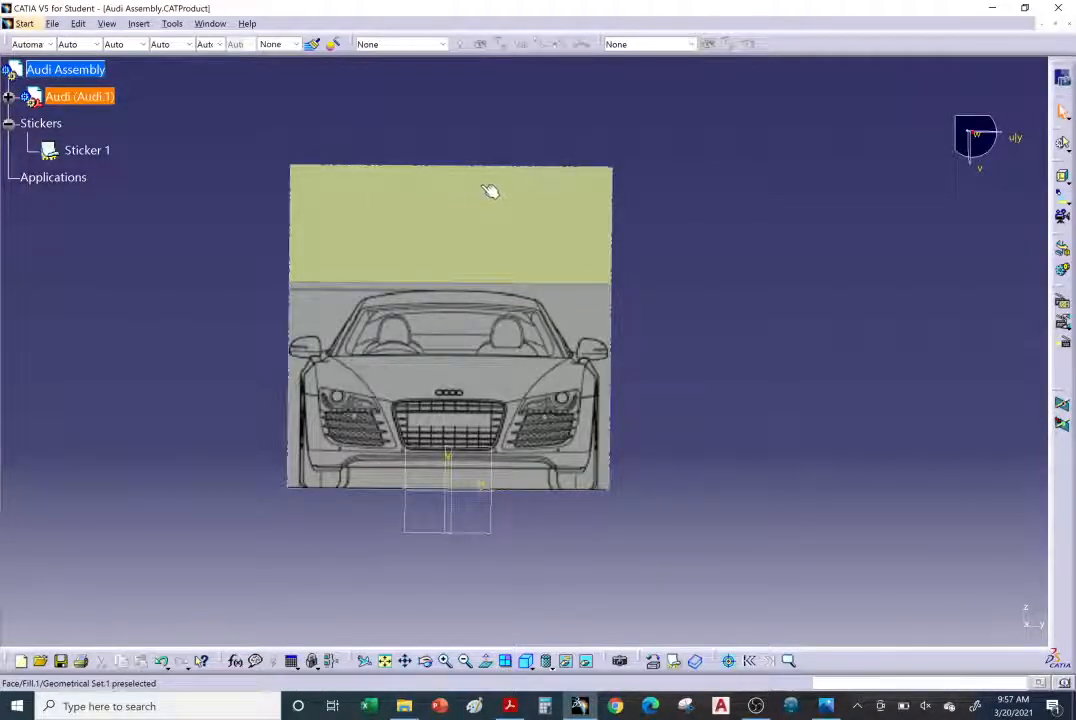
pyautogui.click(90, 70)
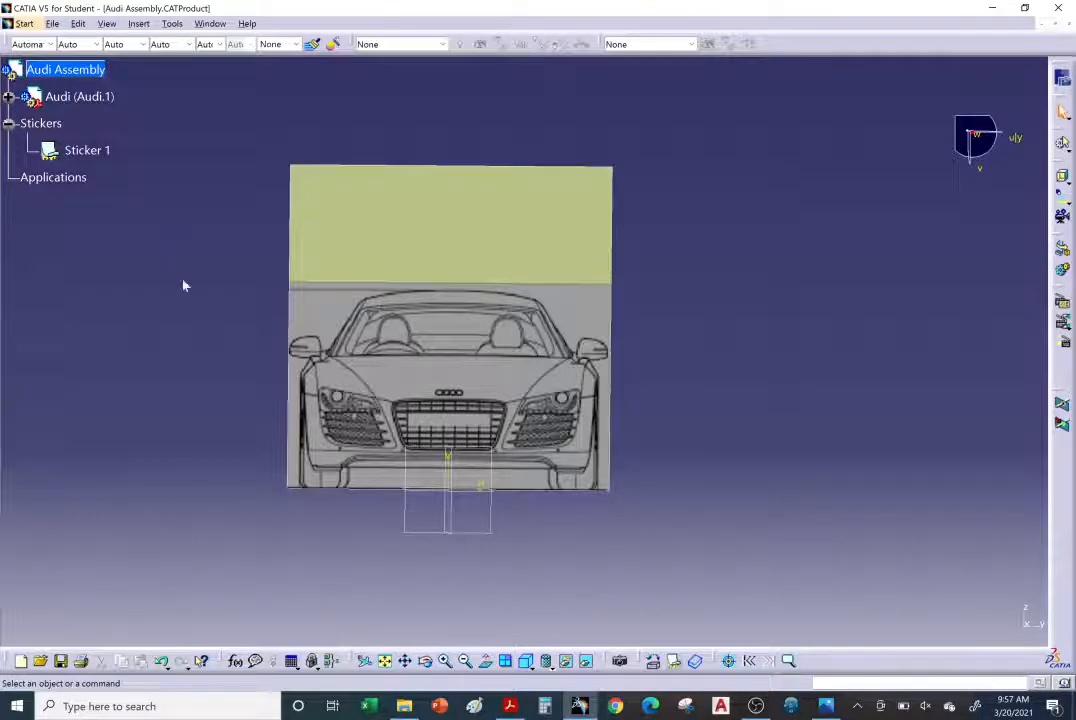
# Expand the Audi part in the specification tree, activate it, and open a sketch on its xy plane
pyautogui.moveTo(342, 432); pyautogui.dragTo(486, 353, button='middle')
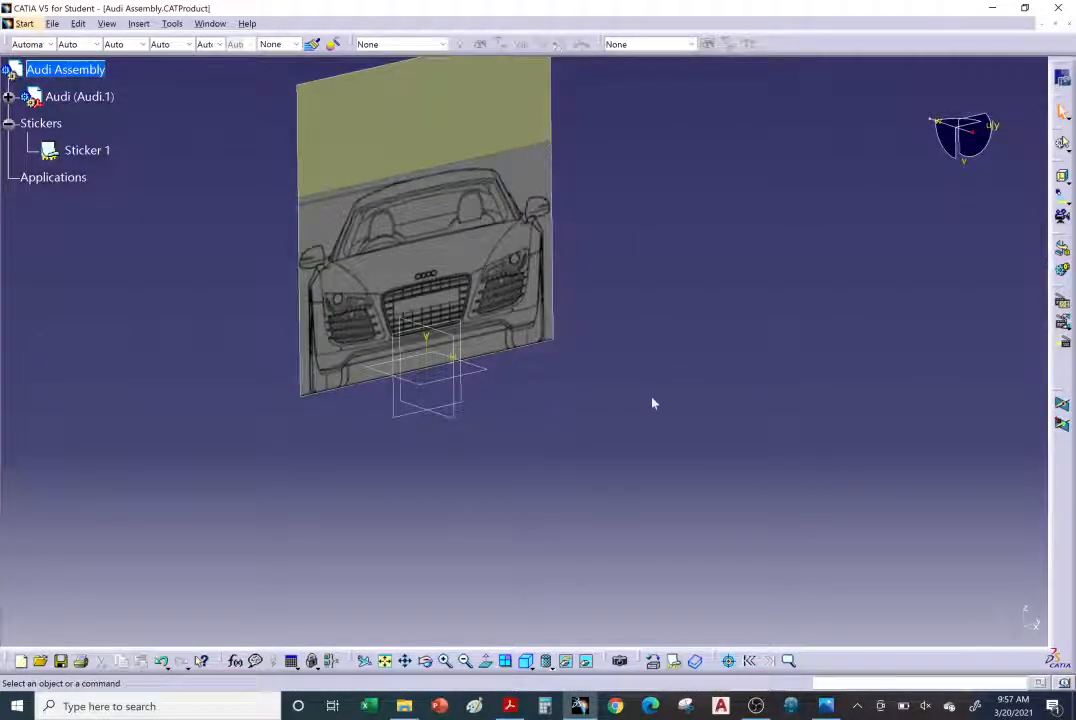
pyautogui.moveTo(585, 441); pyautogui.dragTo(536, 432, button='middle')
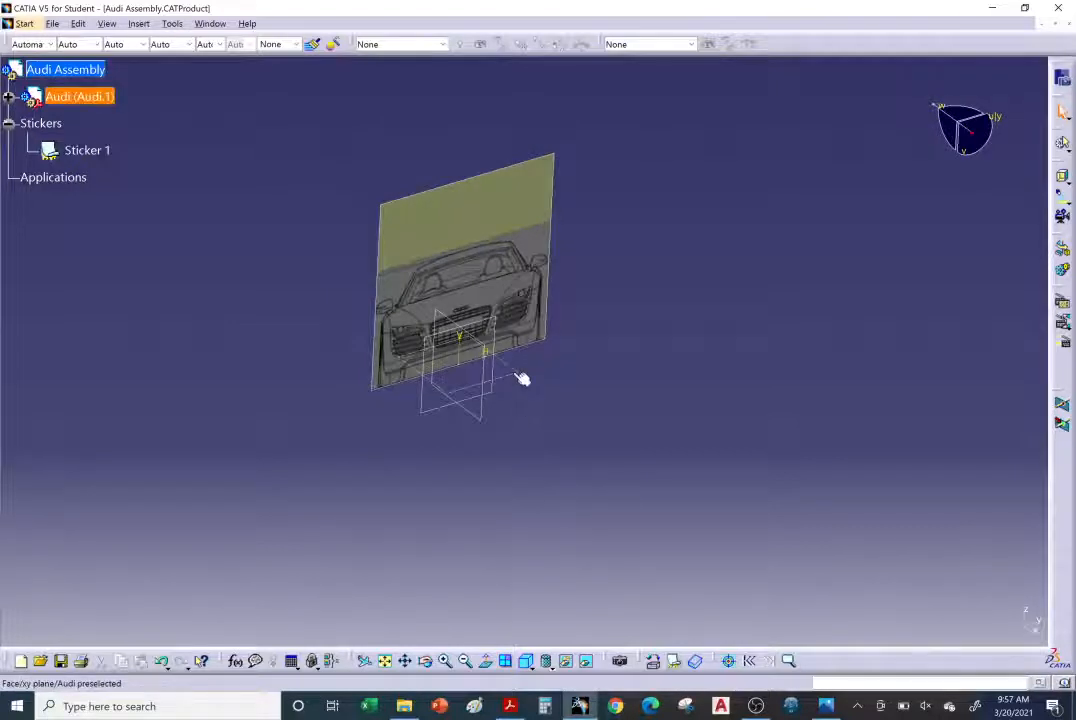
pyautogui.click(8, 96)
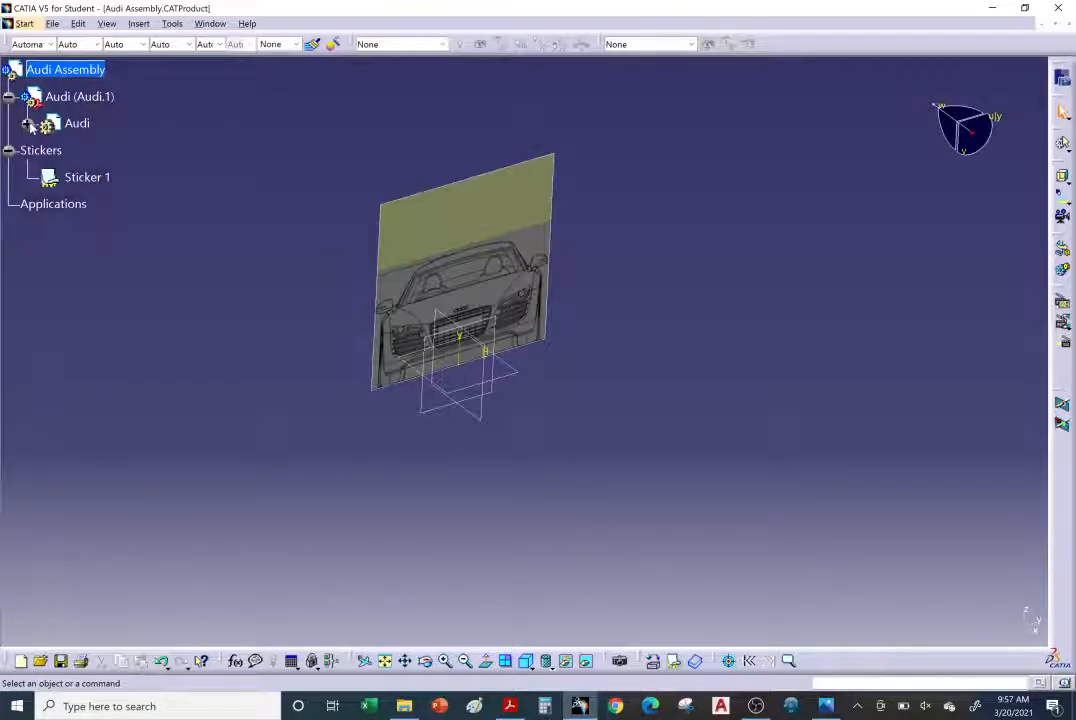
pyautogui.click(28, 123)
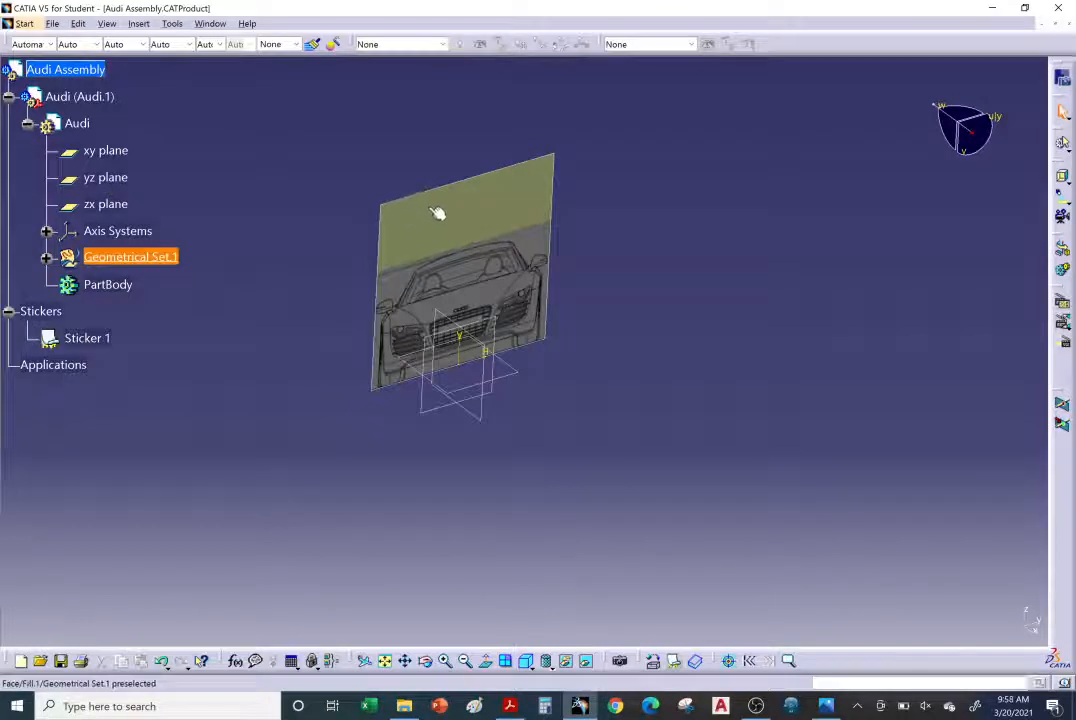
pyautogui.click(118, 150)
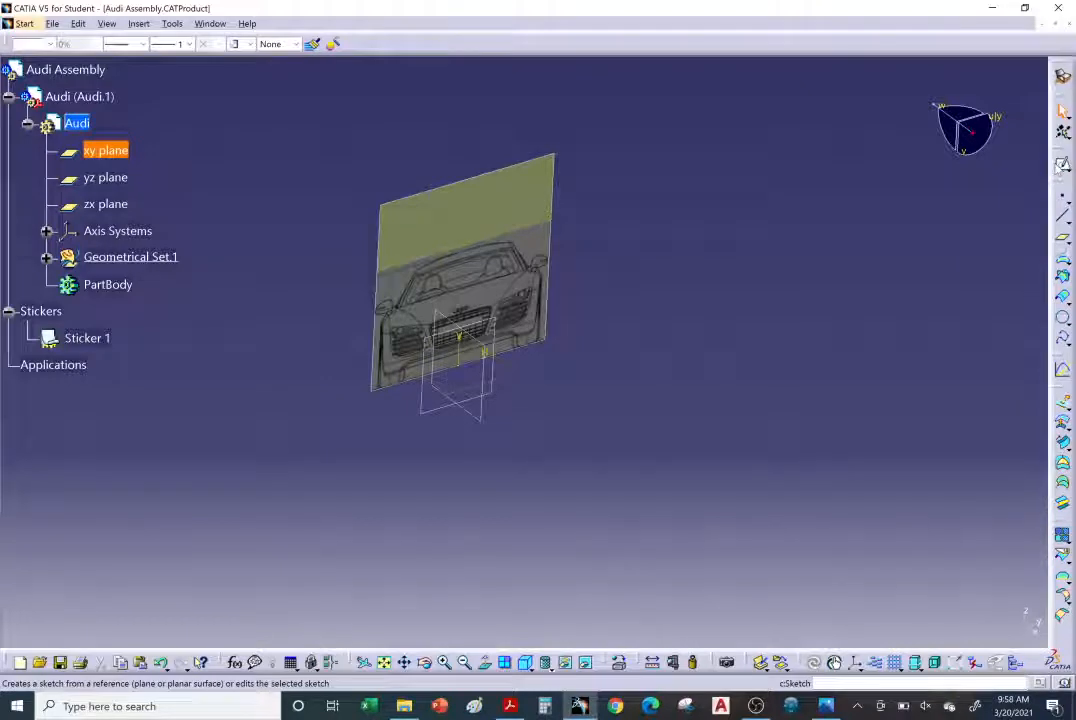
pyautogui.click(1062, 163)
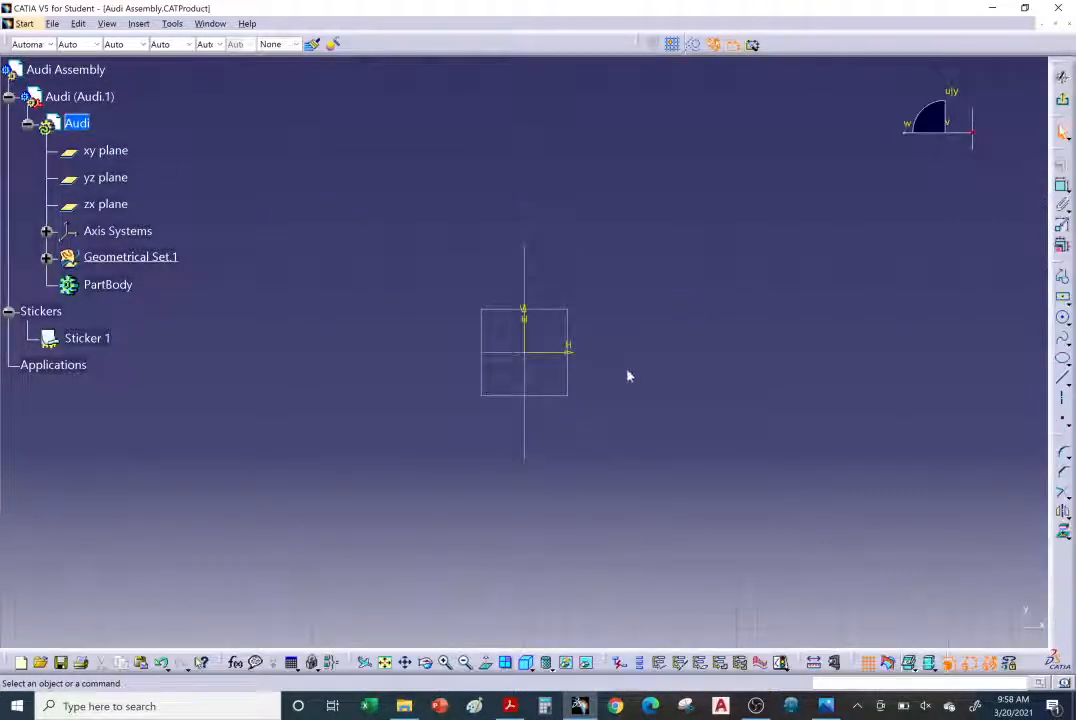
# Sketch a centred rectangle about 254 mm long and 74 mm high, centred on the horizontal axis with one short edge on the vertical axis
pyautogui.moveTo(581, 347)
pyautogui.mouseDown(button='middle')
pyautogui.moveTo(473, 322)
pyautogui.moveTo(360, 319)
pyautogui.moveTo(773, 367)
pyautogui.moveTo(443, 213)
pyautogui.moveTo(449, 447)
pyautogui.moveTo(860, 250)
pyautogui.moveTo(423, 221)
pyautogui.moveTo(595, 461)
pyautogui.moveTo(817, 207)
pyautogui.moveTo(675, 125)
pyautogui.mouseUp(button='middle')
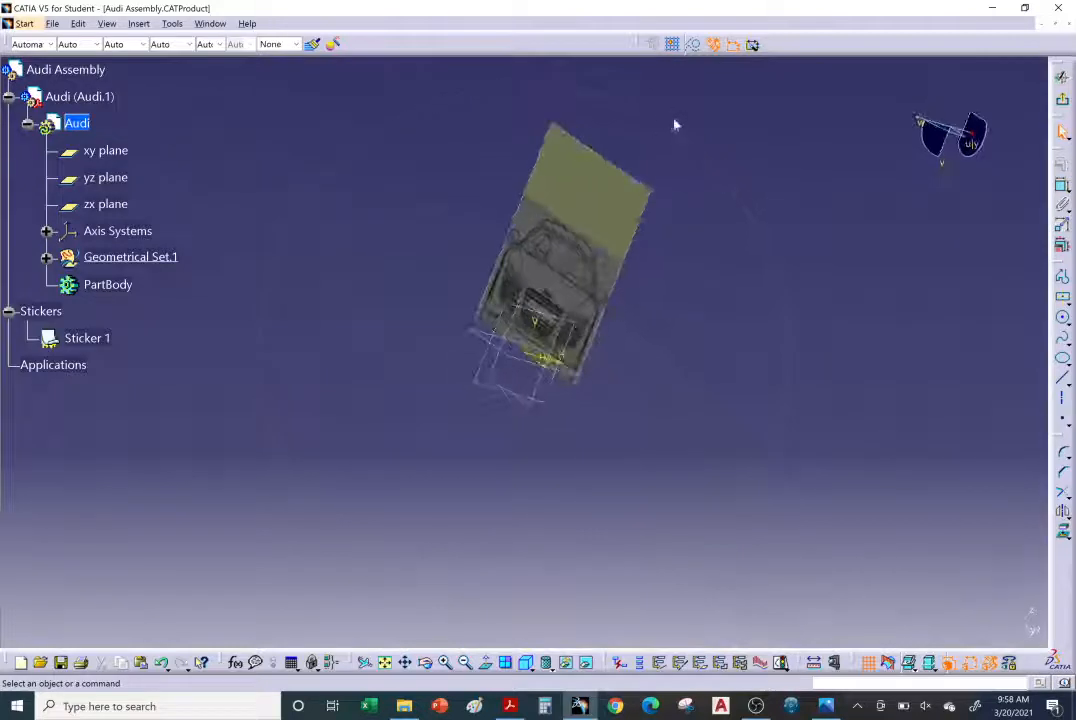
pyautogui.click(486, 662)
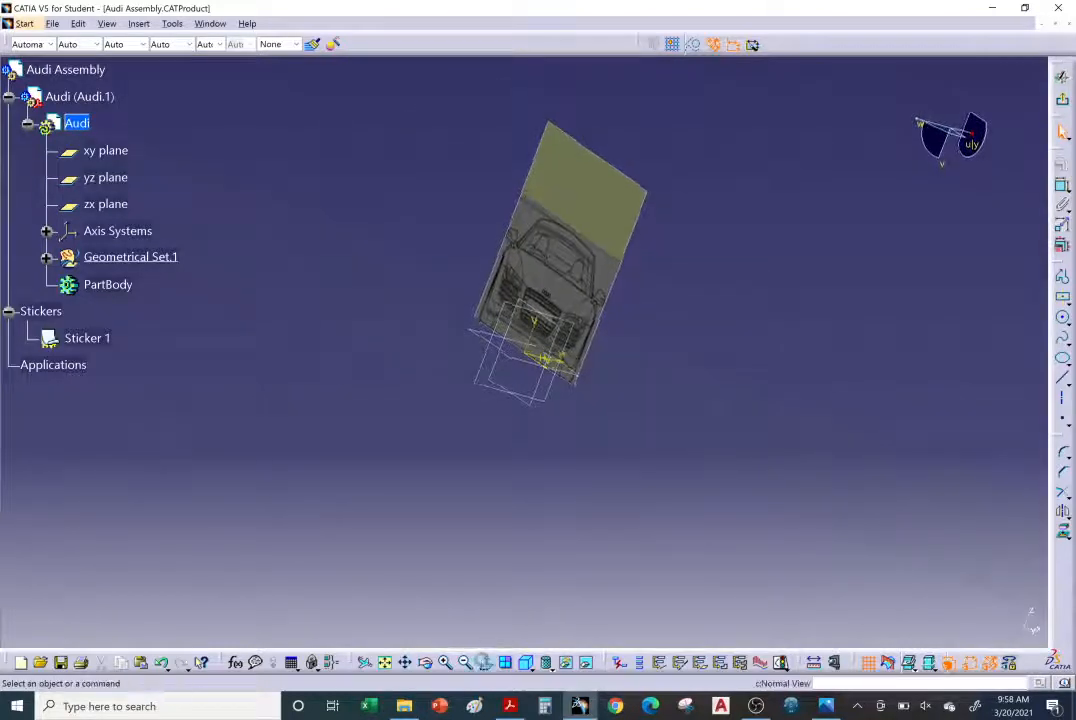
pyautogui.click(486, 662)
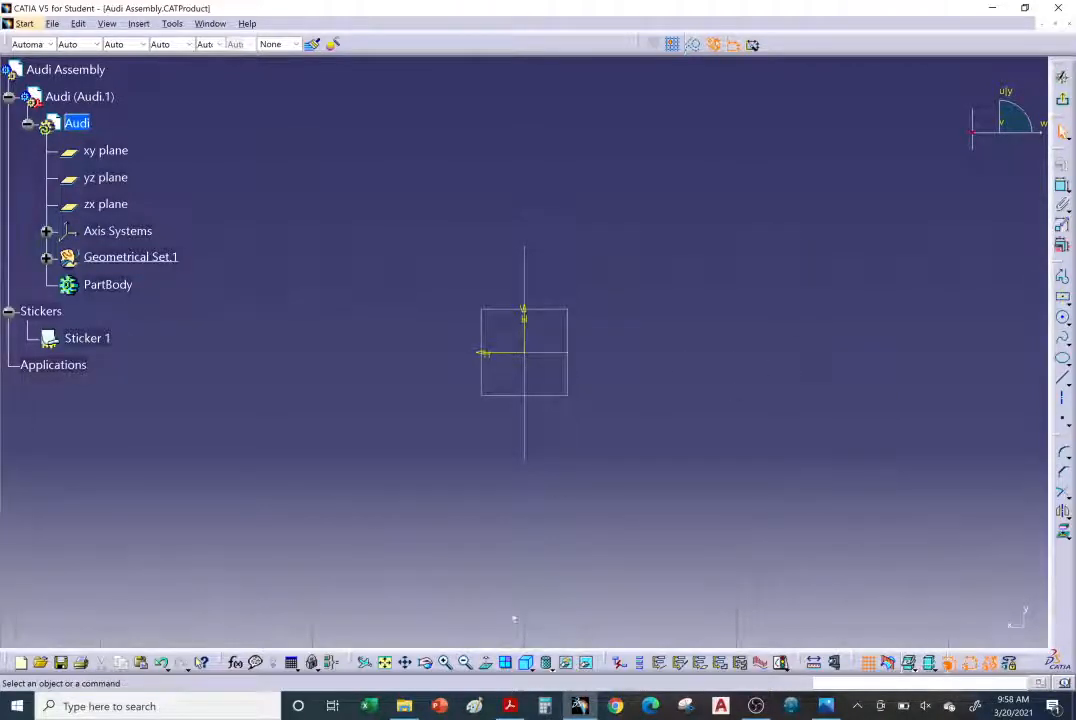
pyautogui.click(486, 664)
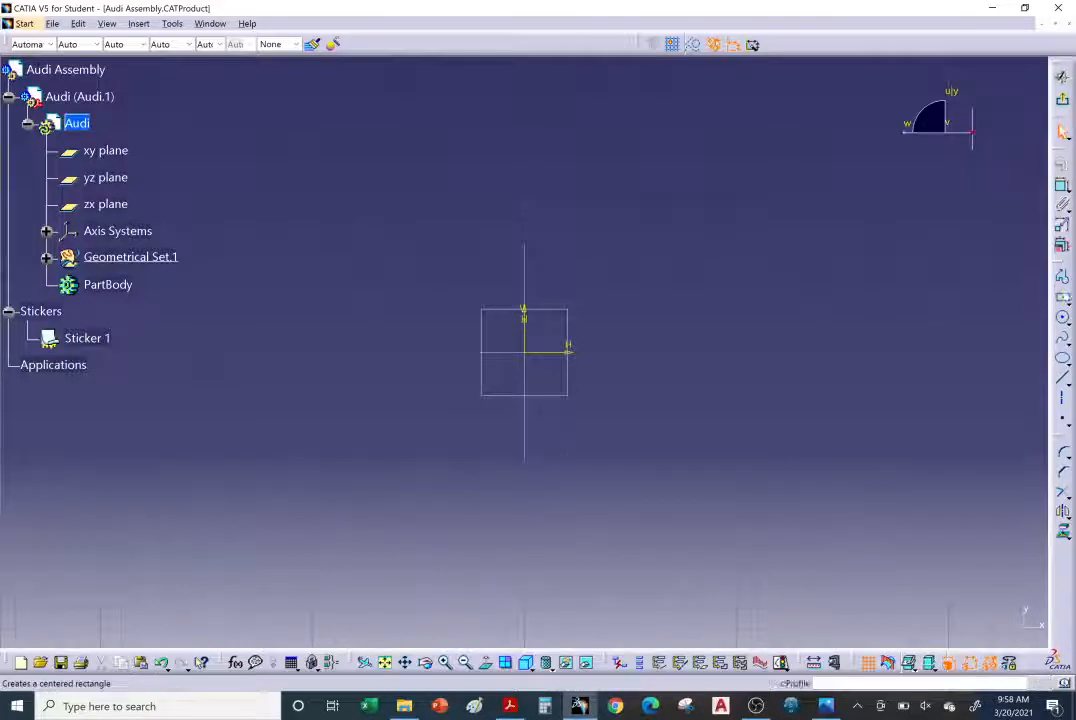
pyautogui.click(1062, 300)
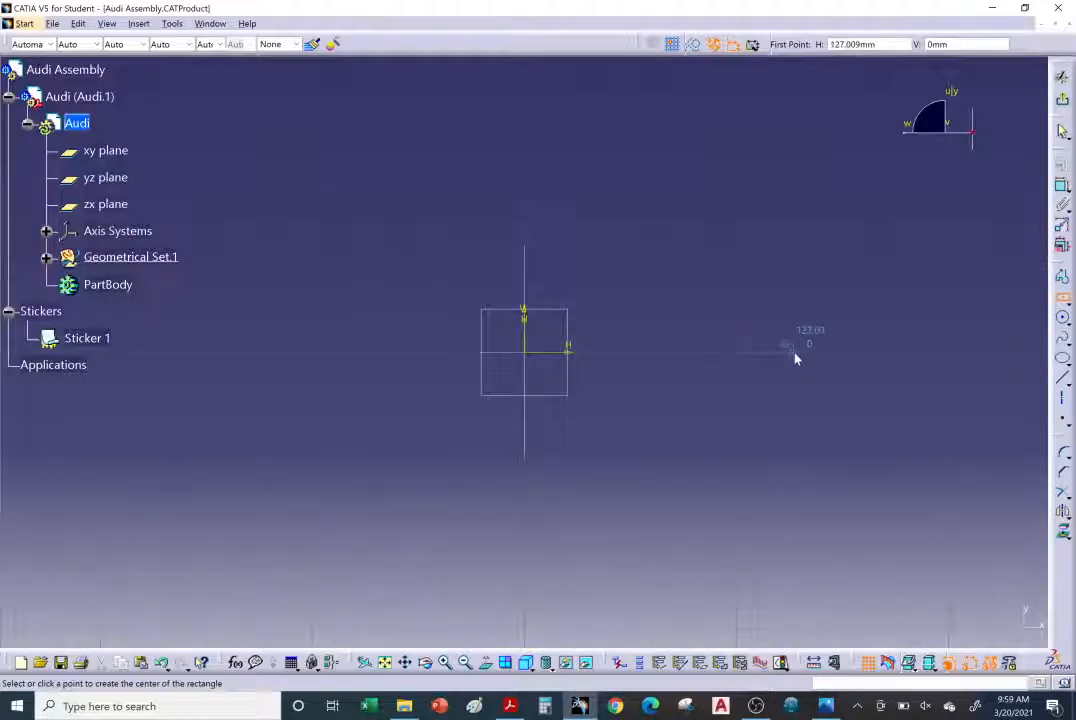
pyautogui.click(795, 353)
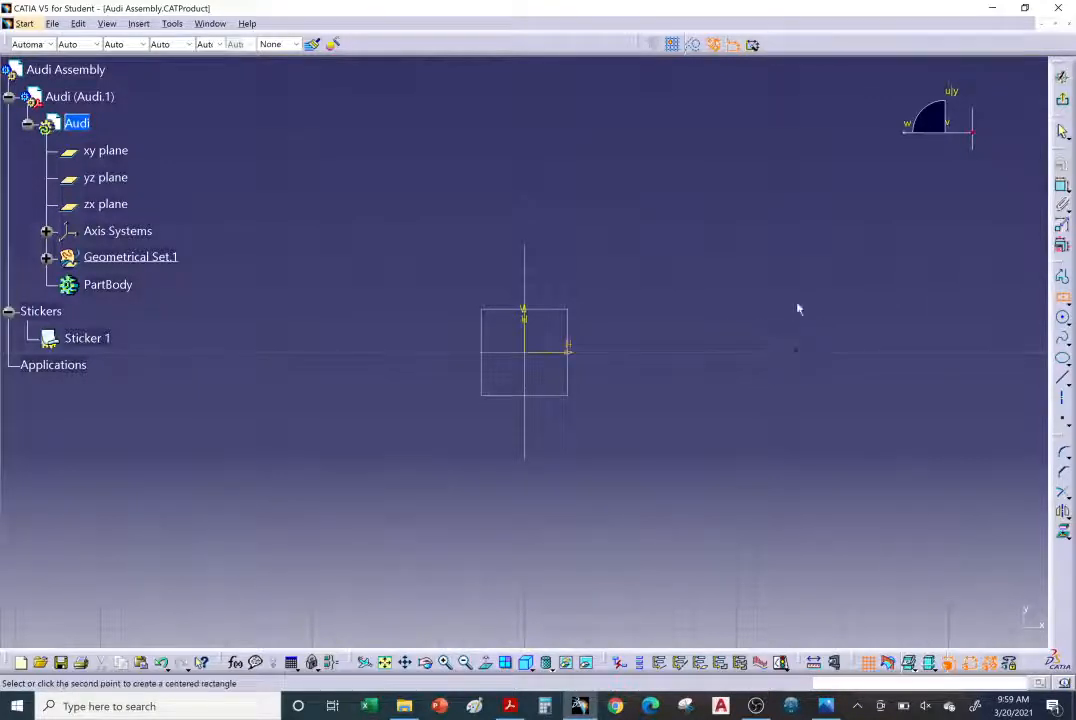
pyautogui.click(533, 278)
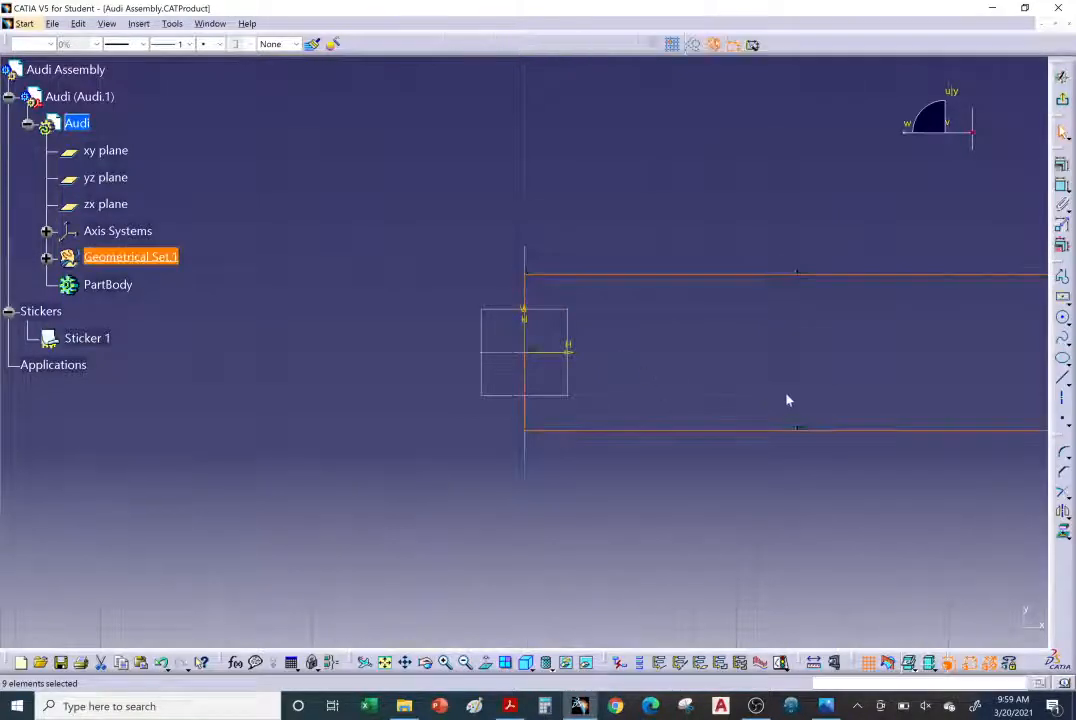
pyautogui.moveTo(729, 396); pyautogui.dragTo(468, 390, button='middle')
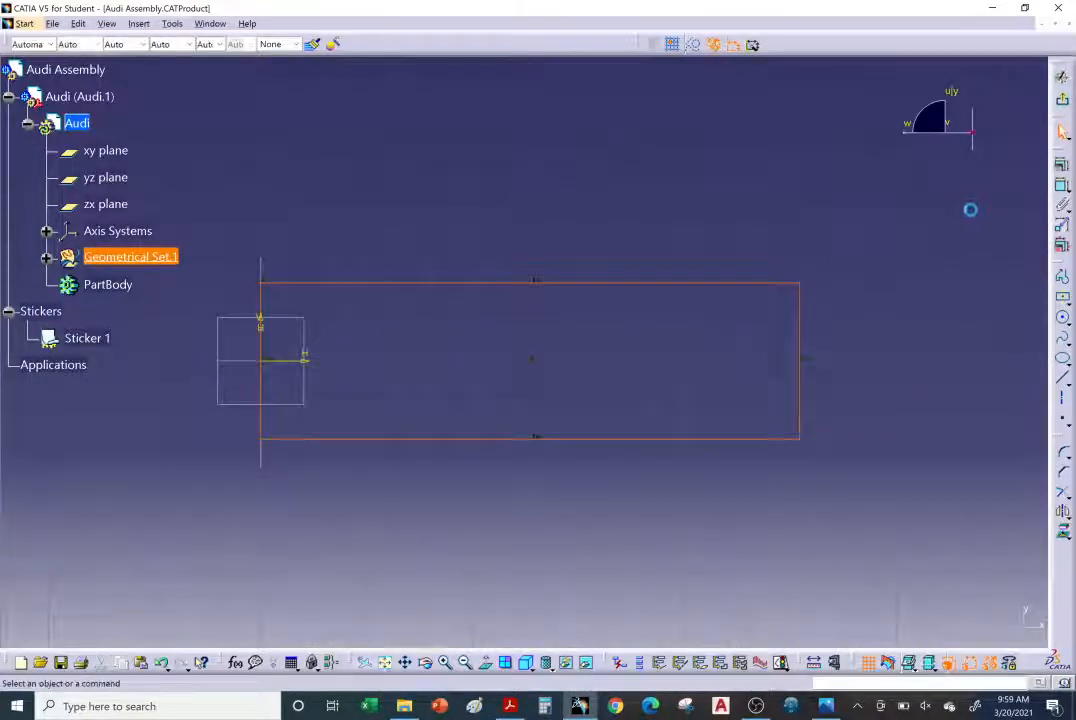
pyautogui.click(769, 264)
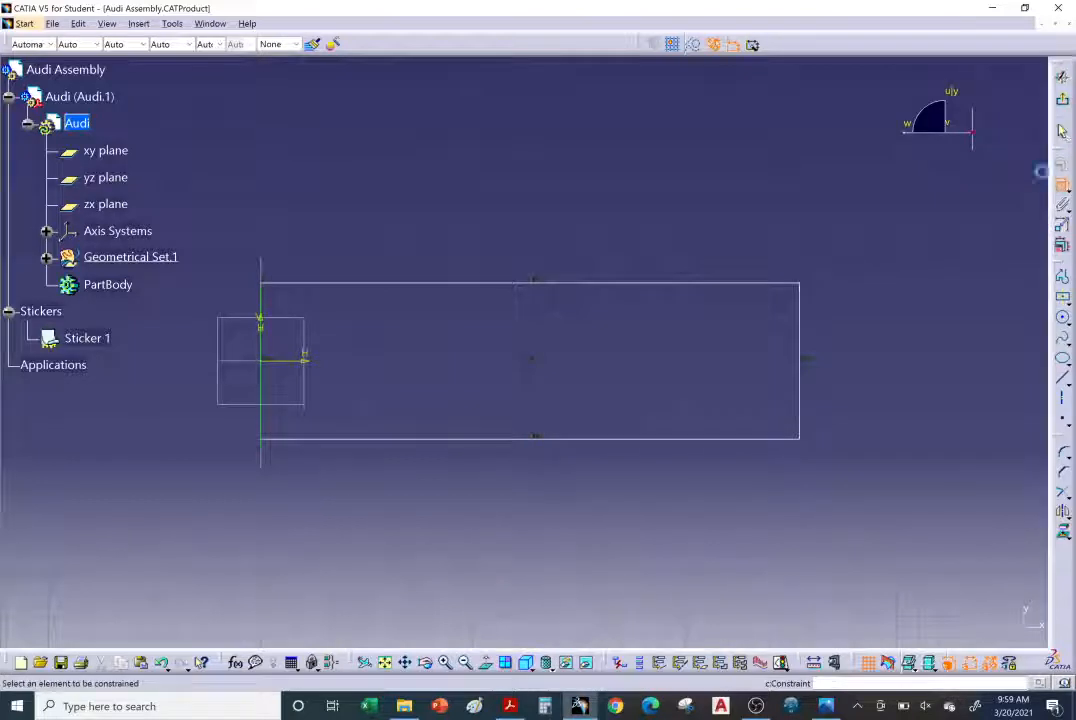
# Dimension the rectangle's short side away from the origin and set its length to 100 mm
pyautogui.click(1062, 186)
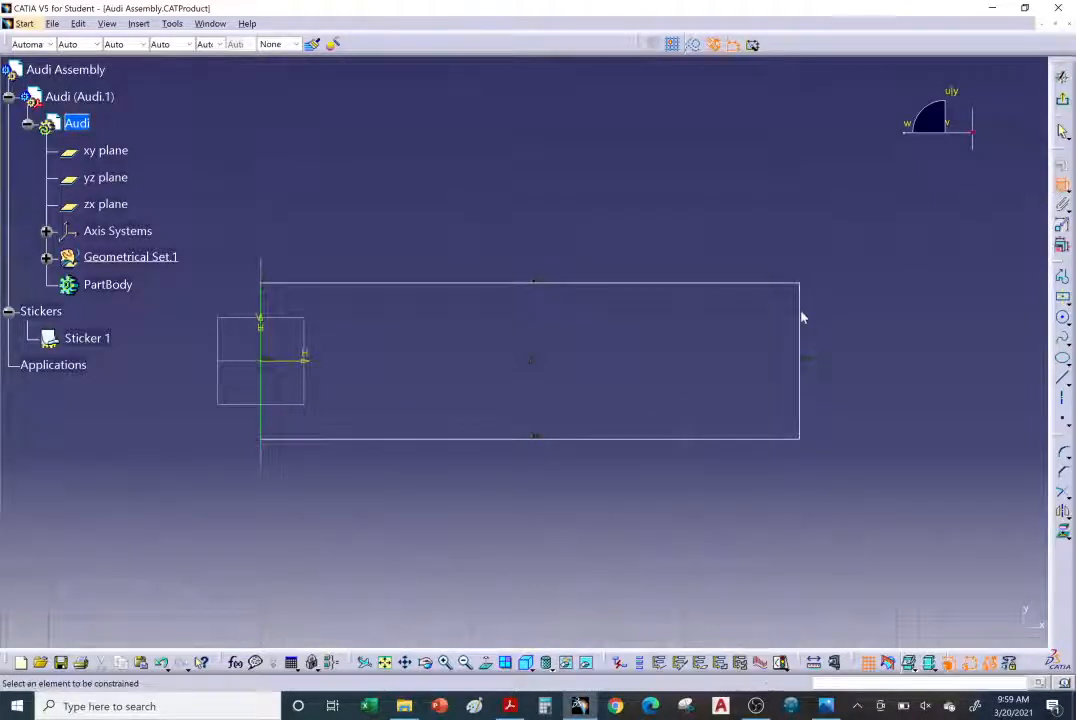
pyautogui.click(800, 317)
pyautogui.click(872, 347)
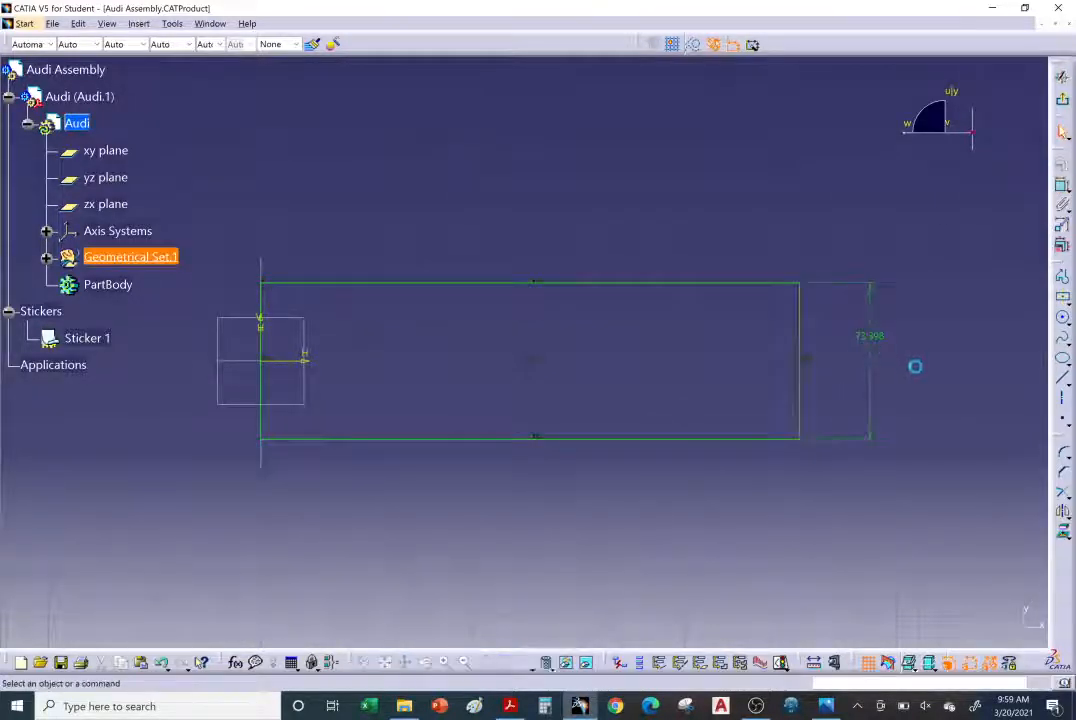
pyautogui.click(875, 335)
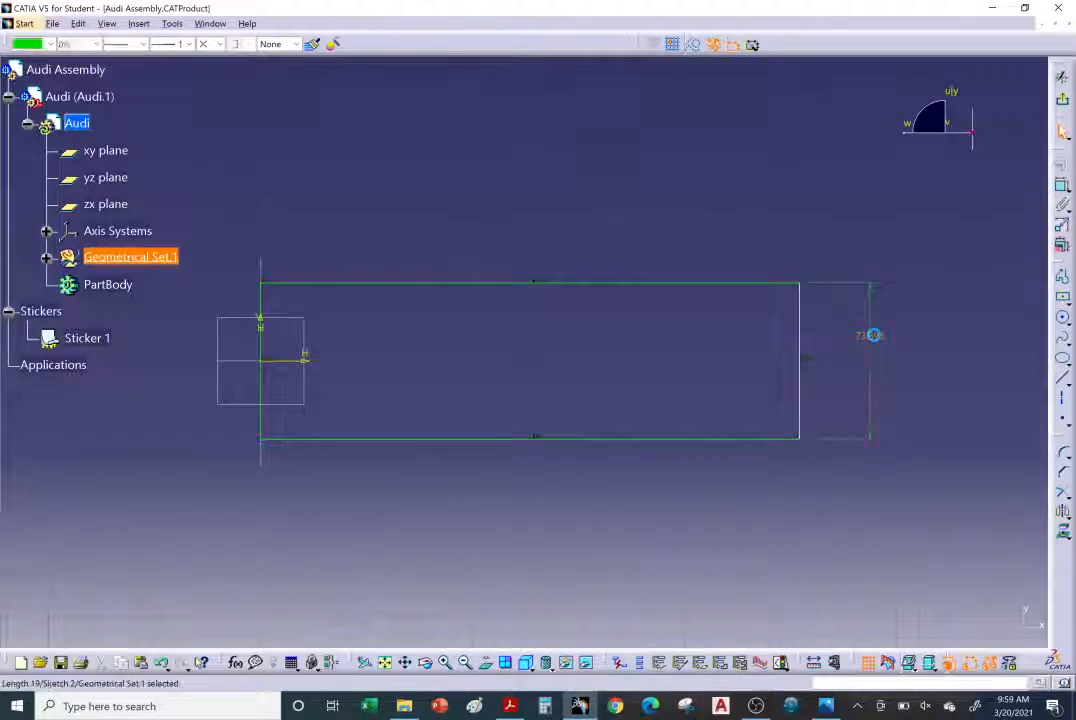
pyautogui.doubleClick(877, 337)
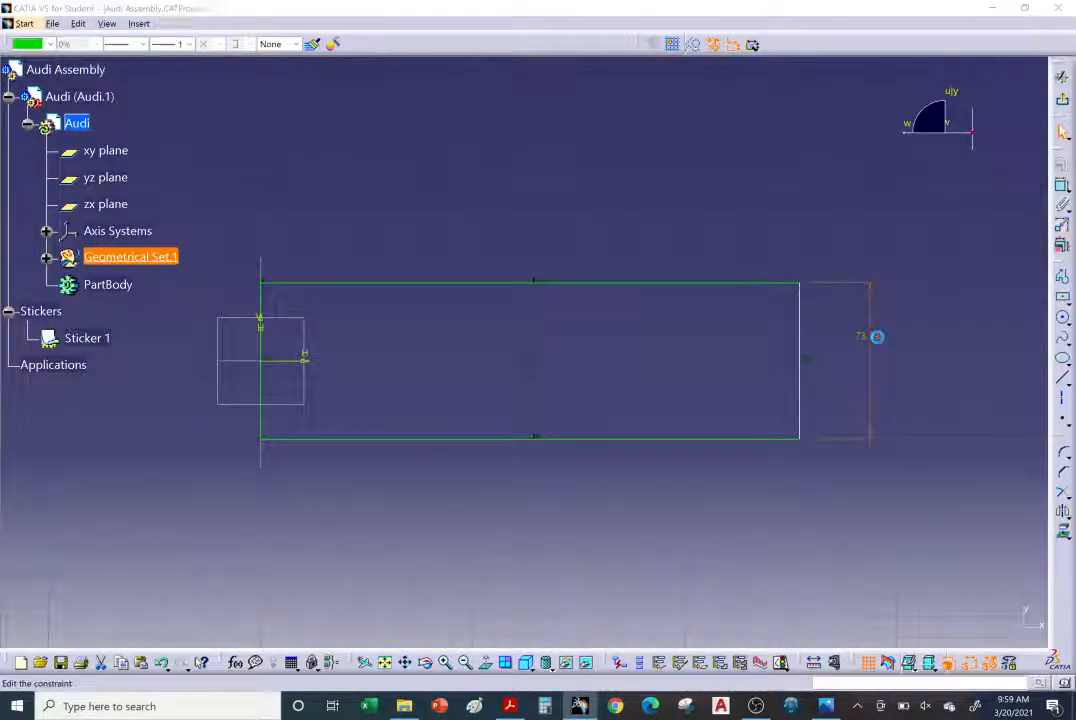
pyautogui.write('100')
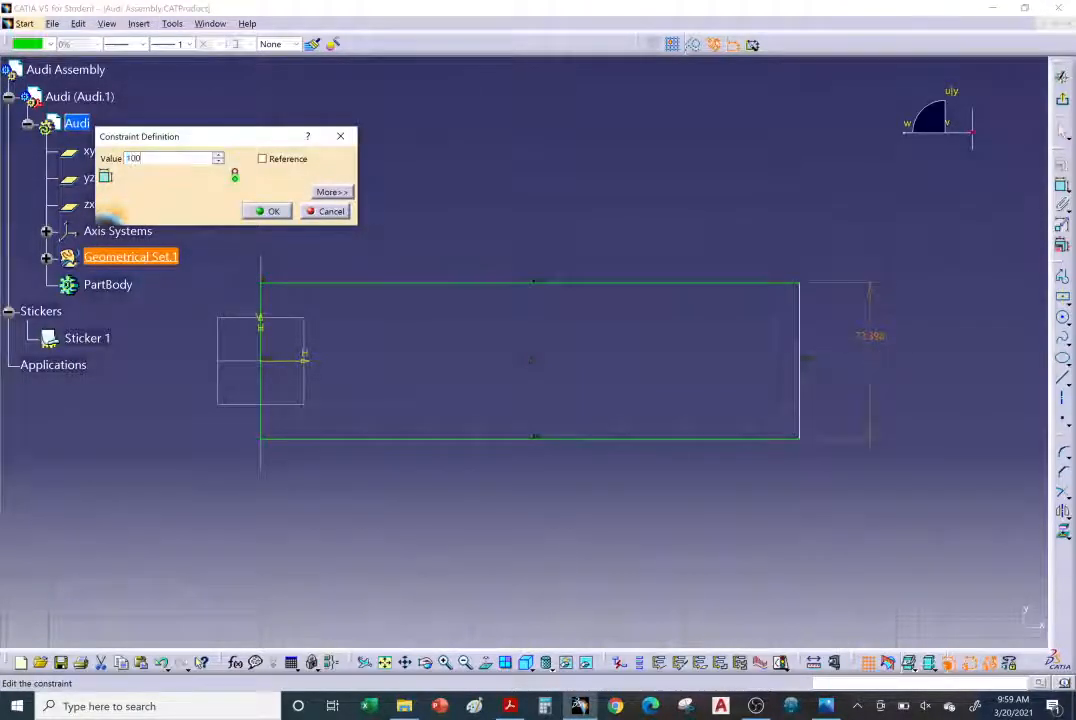
pyautogui.press('Return')
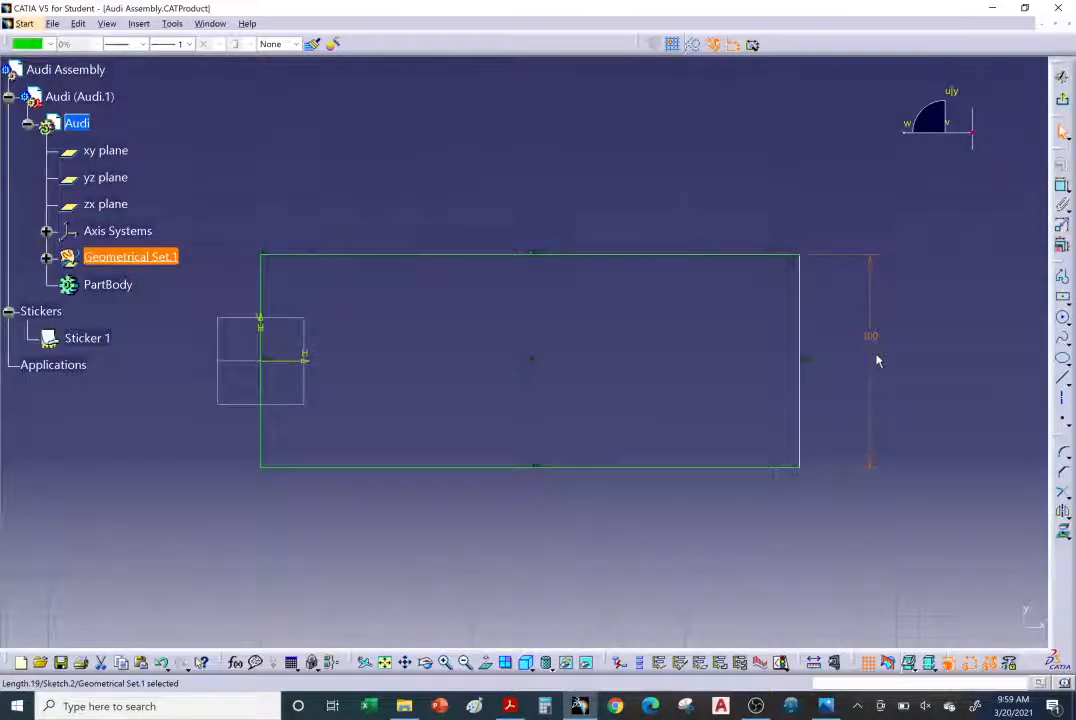
# Dimension the rectangle's upper long edge and set its length to 250 mm
pyautogui.moveTo(518, 319)
pyautogui.mouseDown(button='middle')
pyautogui.moveTo(502, 339)
pyautogui.moveTo(437, 365)
pyautogui.moveTo(271, 271)
pyautogui.mouseUp(button='middle')
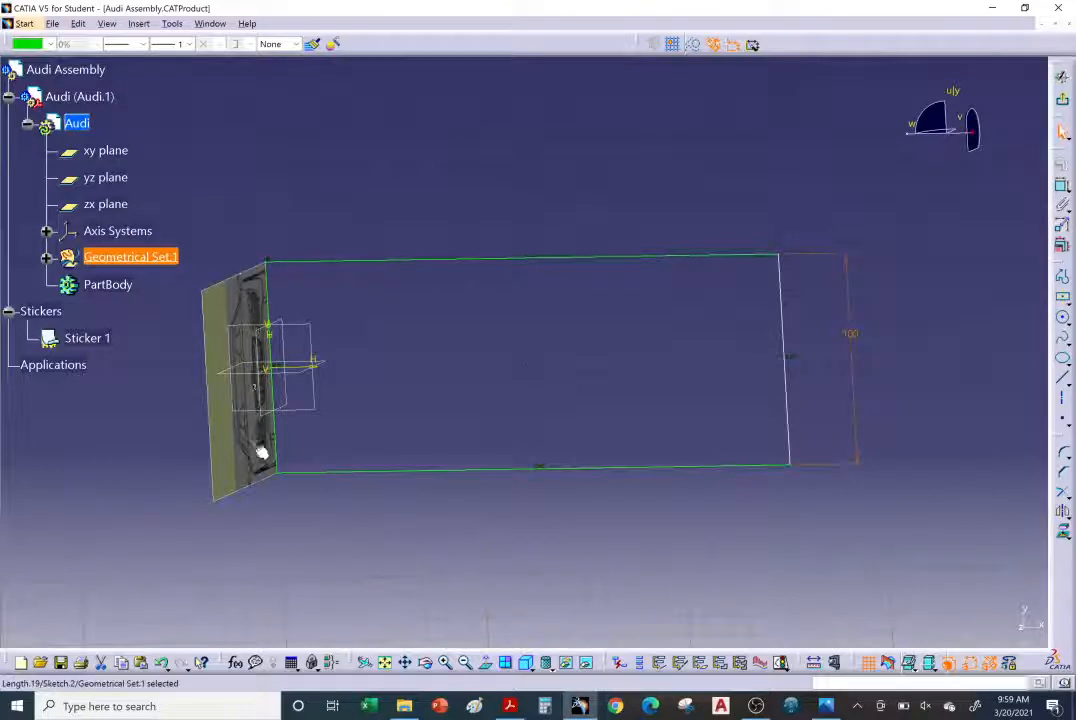
pyautogui.moveTo(353, 372); pyautogui.dragTo(403, 358, button='middle')
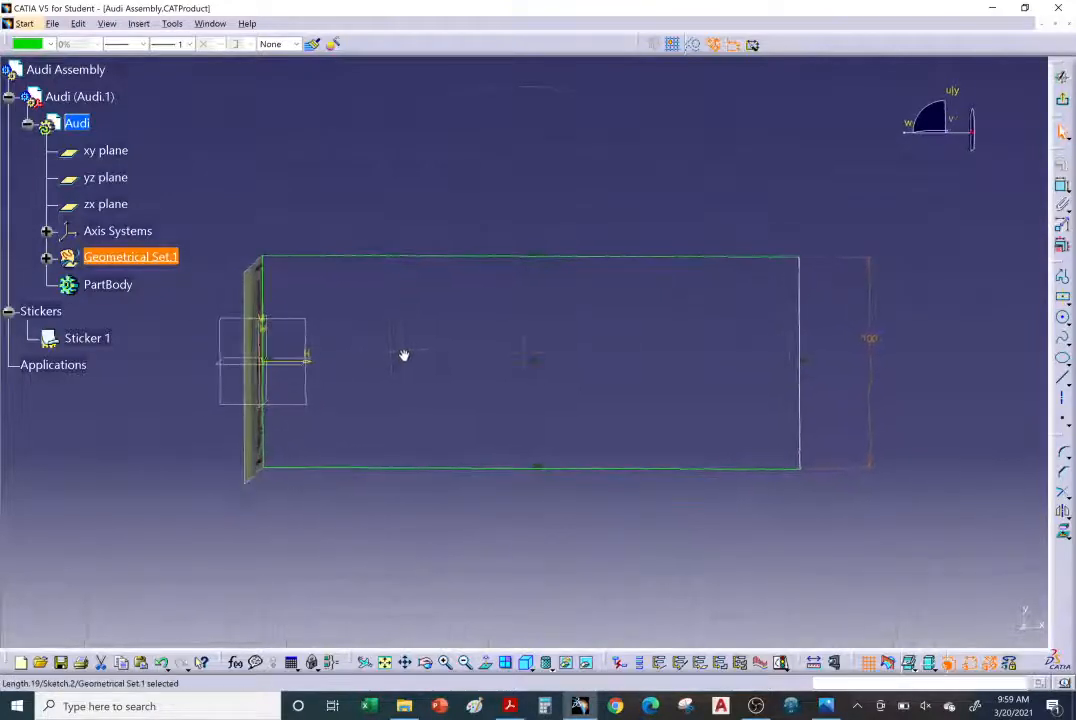
pyautogui.click(1062, 185)
pyautogui.click(655, 263)
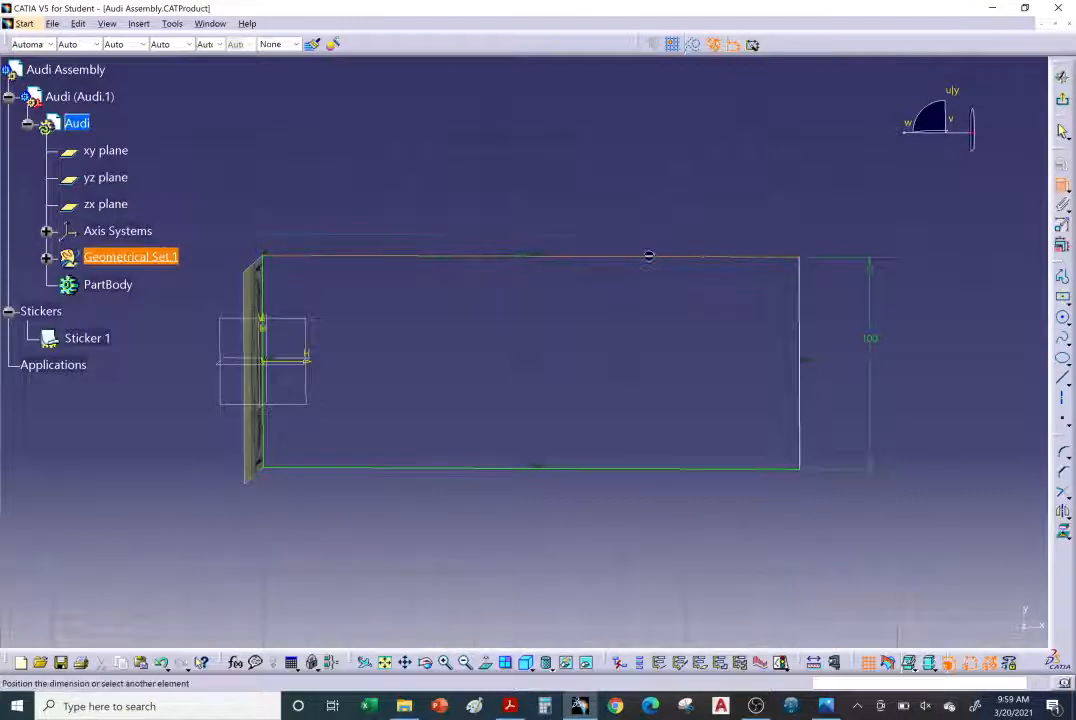
pyautogui.click(552, 208)
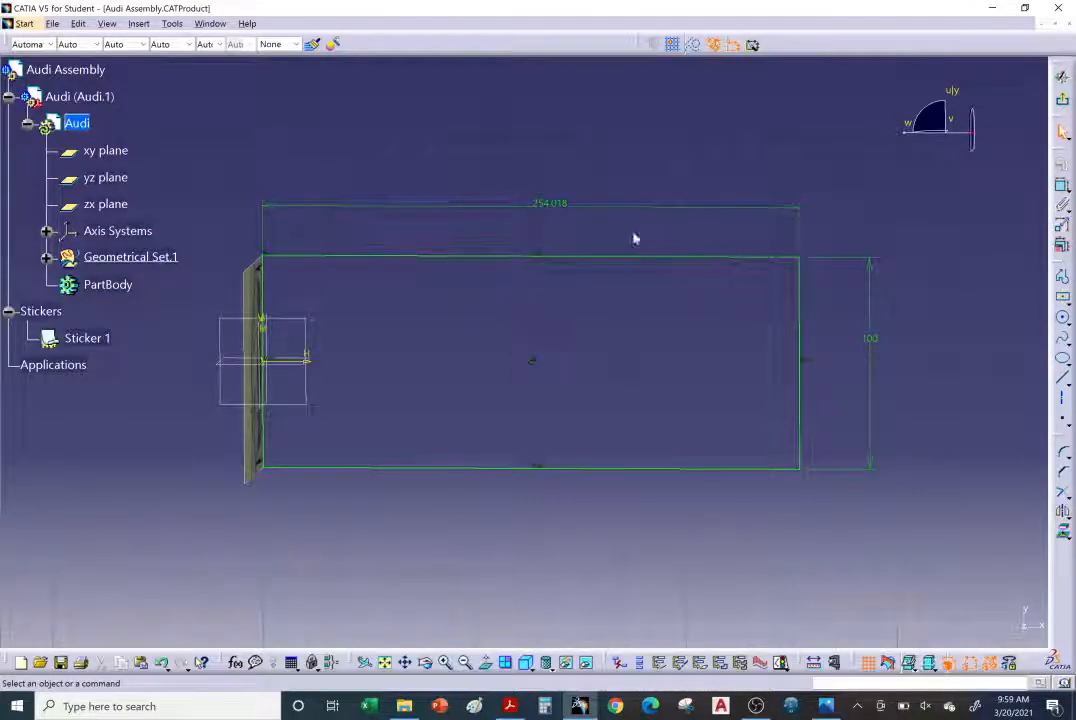
pyautogui.click(549, 200)
pyautogui.doubleClick(549, 200)
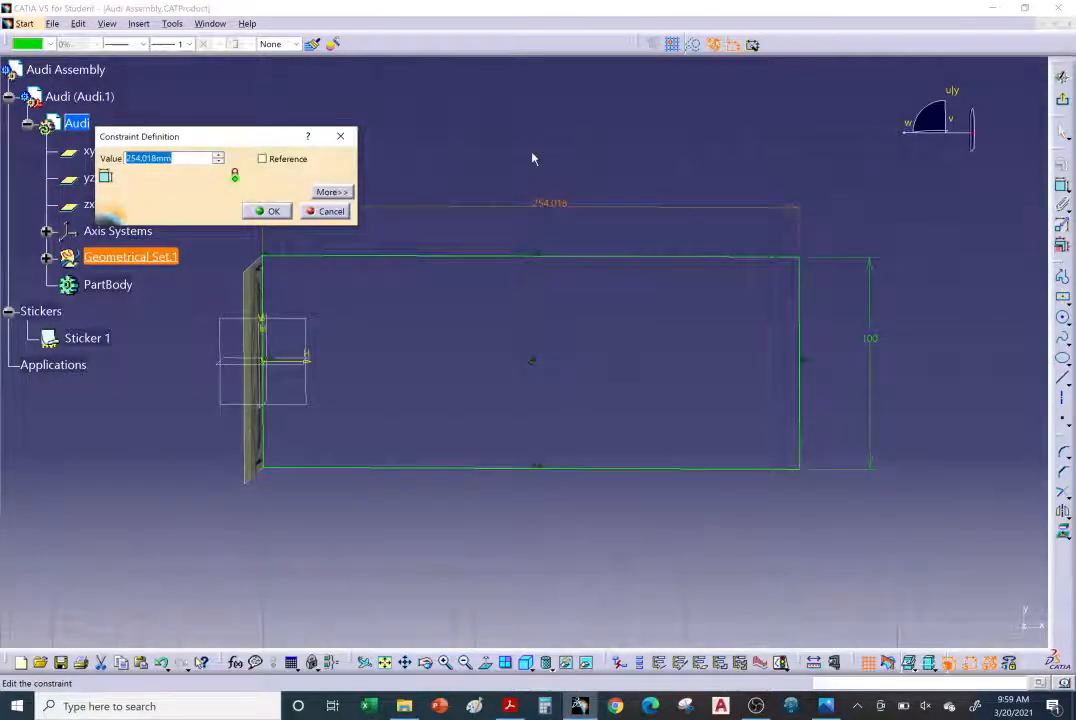
pyautogui.write('2')
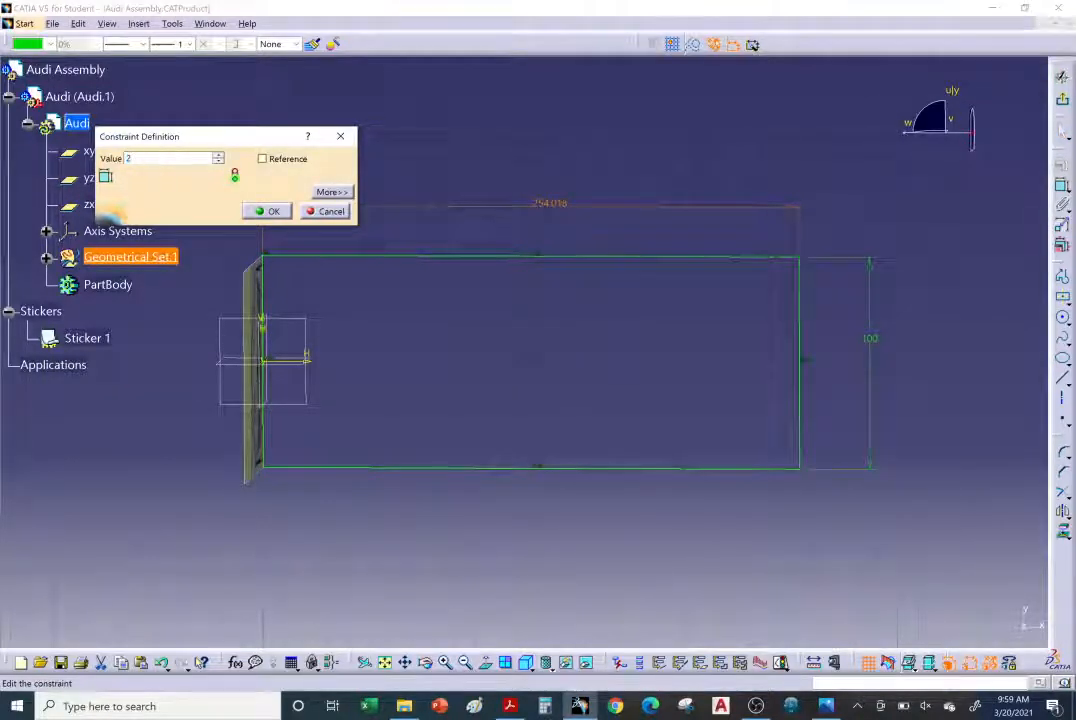
pyautogui.write('50')
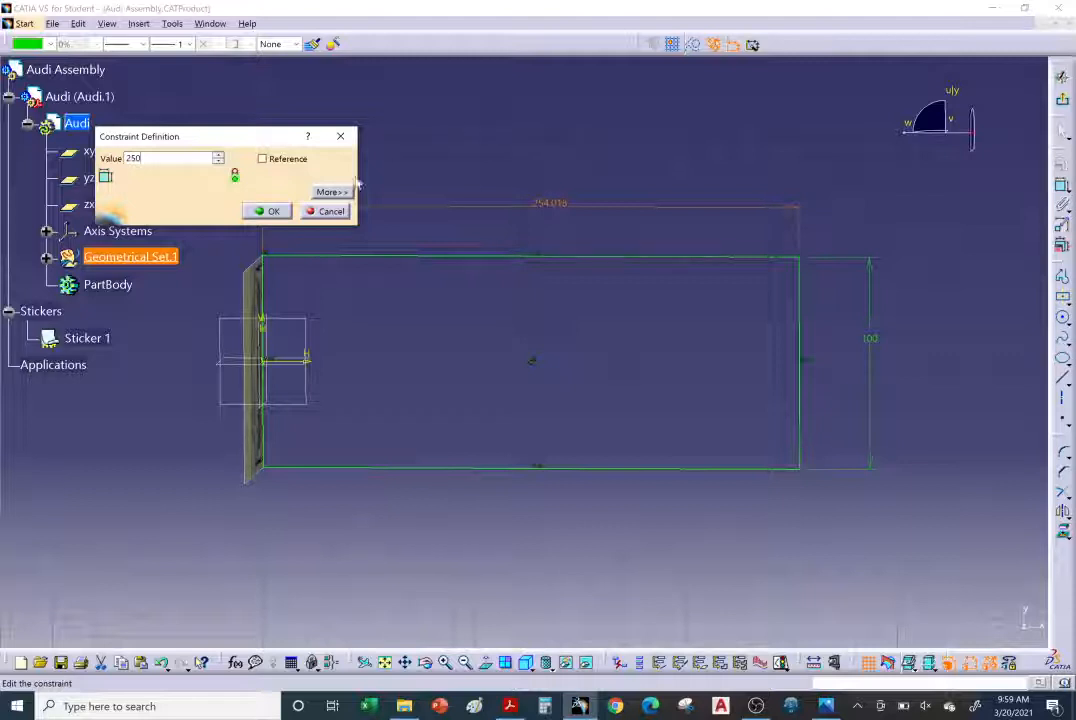
pyautogui.press('Return')
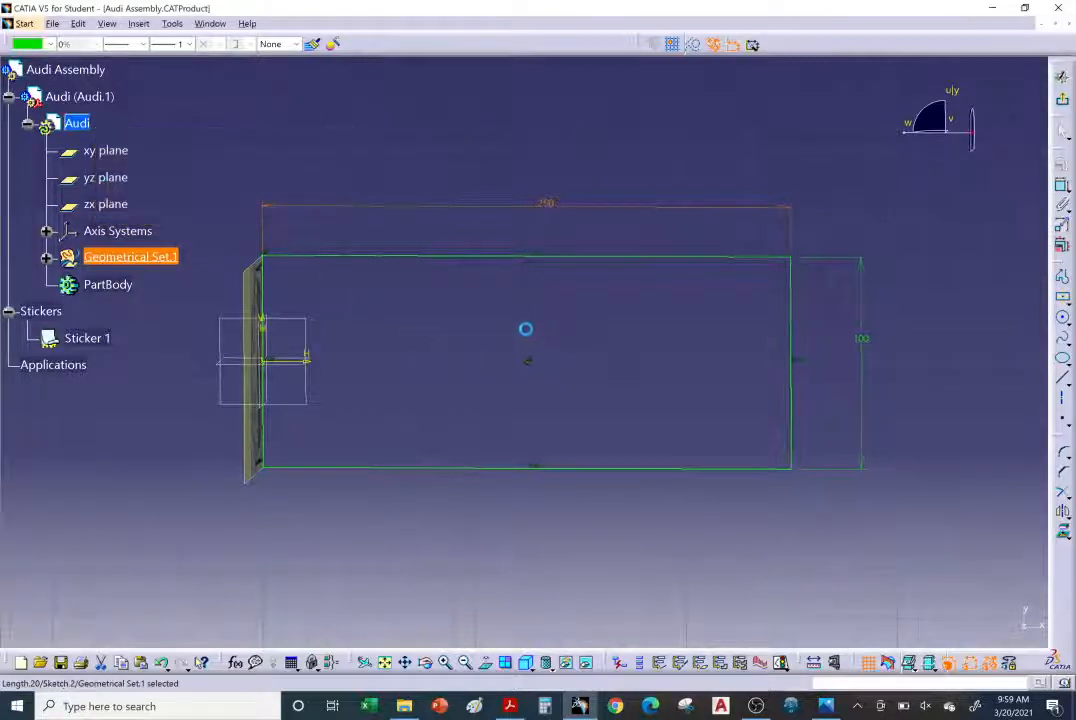
# Leave the sketch and create a Fill surface bounded by Sketch.2
pyautogui.moveTo(562, 339)
pyautogui.mouseDown(button='middle')
pyautogui.moveTo(608, 266)
pyautogui.moveTo(608, 166)
pyautogui.moveTo(580, 272)
pyautogui.mouseUp(button='middle')
pyautogui.click(1064, 101)
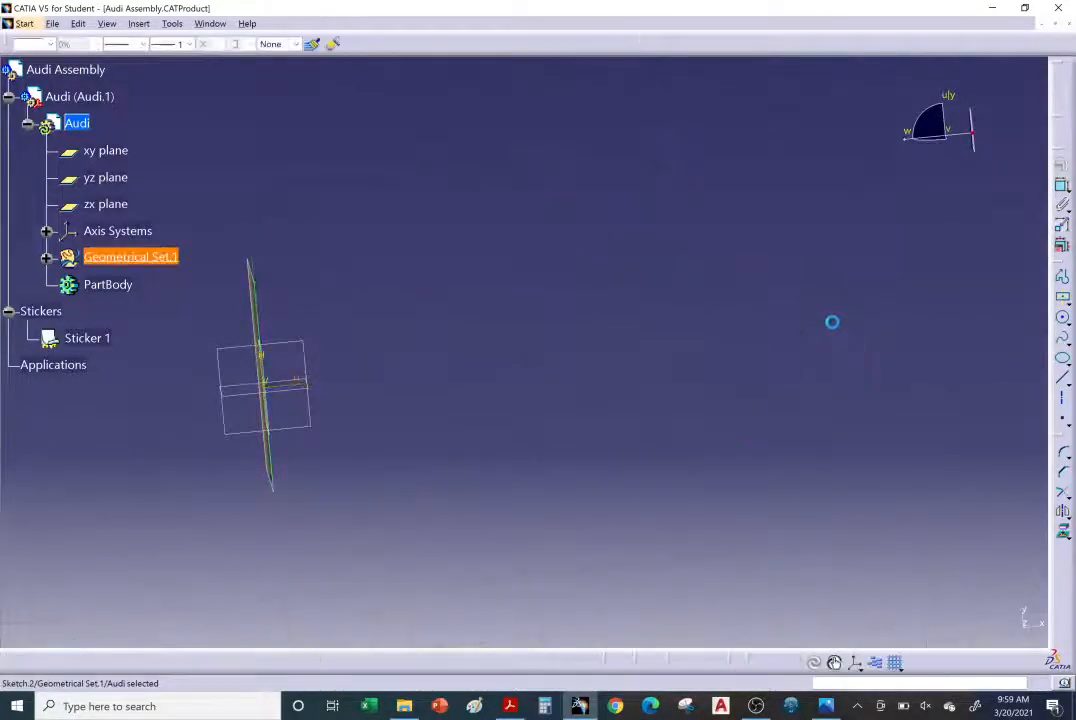
pyautogui.moveTo(597, 461)
pyautogui.mouseDown(button='middle')
pyautogui.moveTo(593, 440)
pyautogui.moveTo(824, 425)
pyautogui.mouseUp(button='middle')
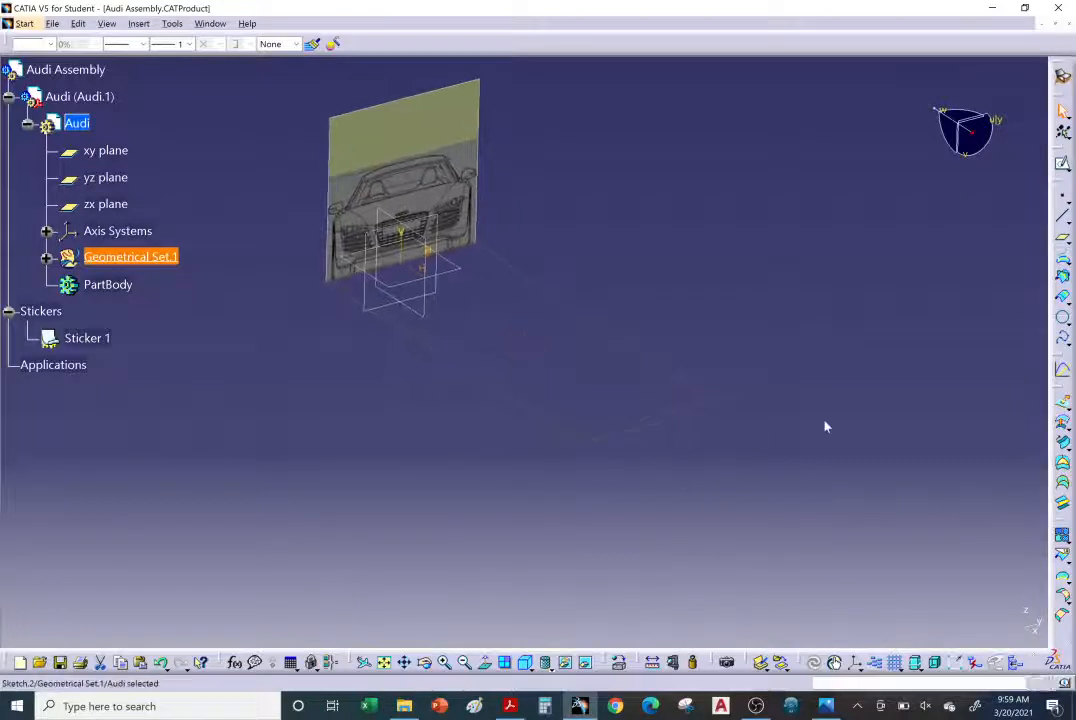
pyautogui.click(1059, 466)
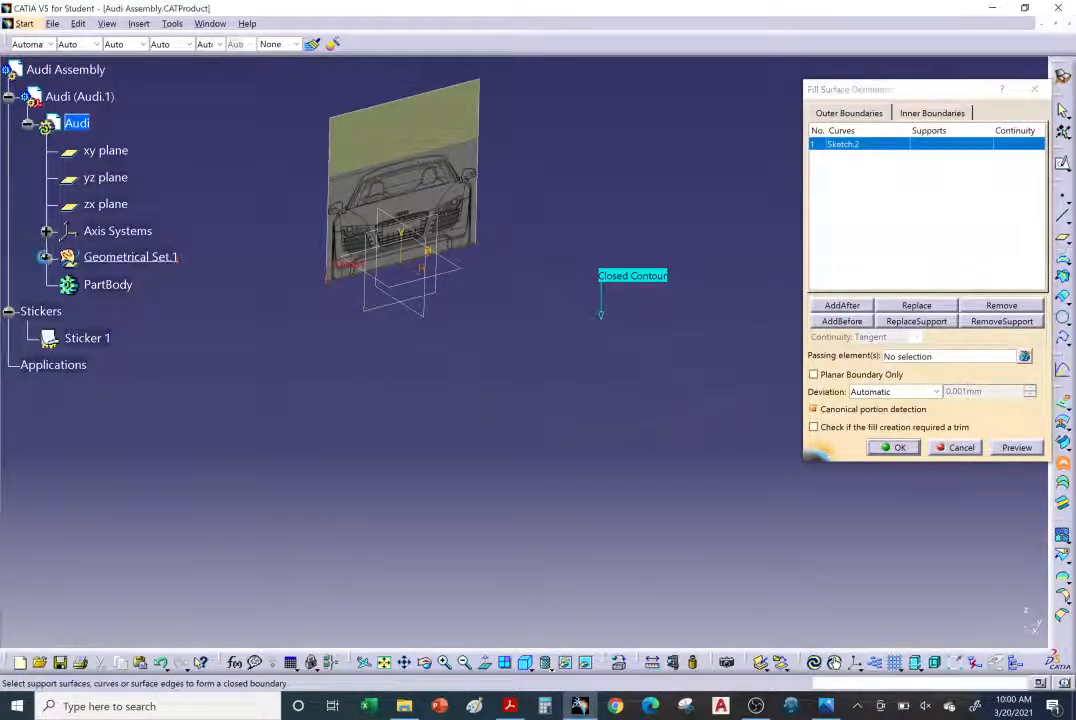
pyautogui.click(45, 258)
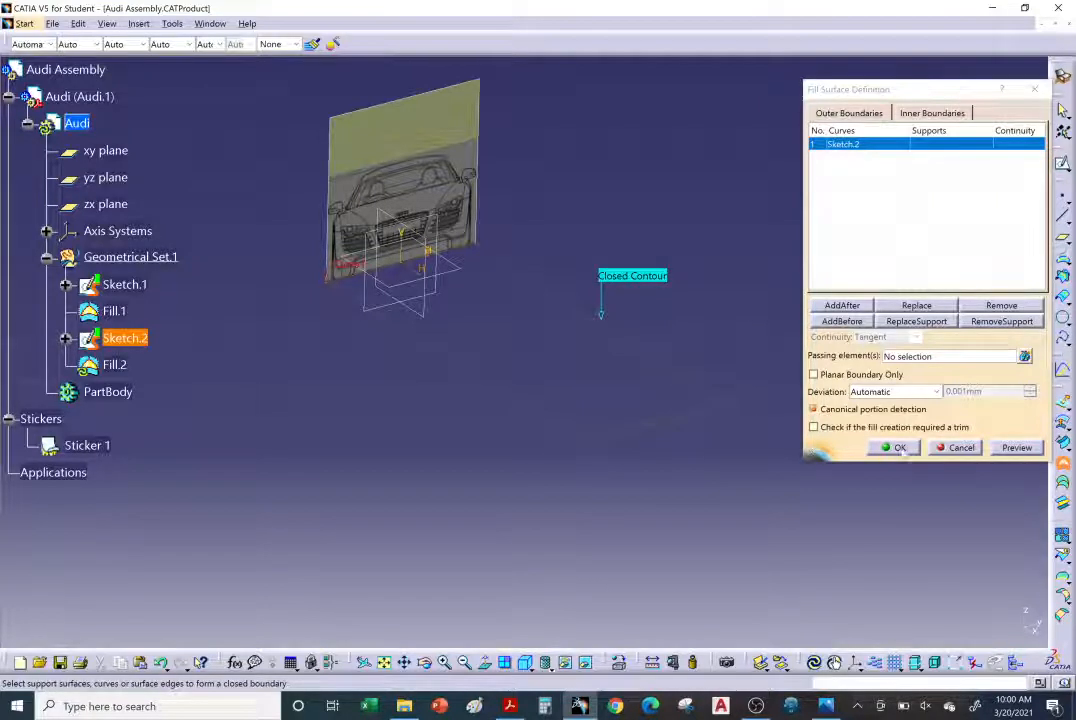
pyautogui.click(892, 447)
pyautogui.moveTo(608, 474)
pyautogui.mouseDown(button='middle')
pyautogui.moveTo(572, 576)
pyautogui.moveTo(569, 456)
pyautogui.moveTo(591, 461)
pyautogui.mouseUp(button='middle')
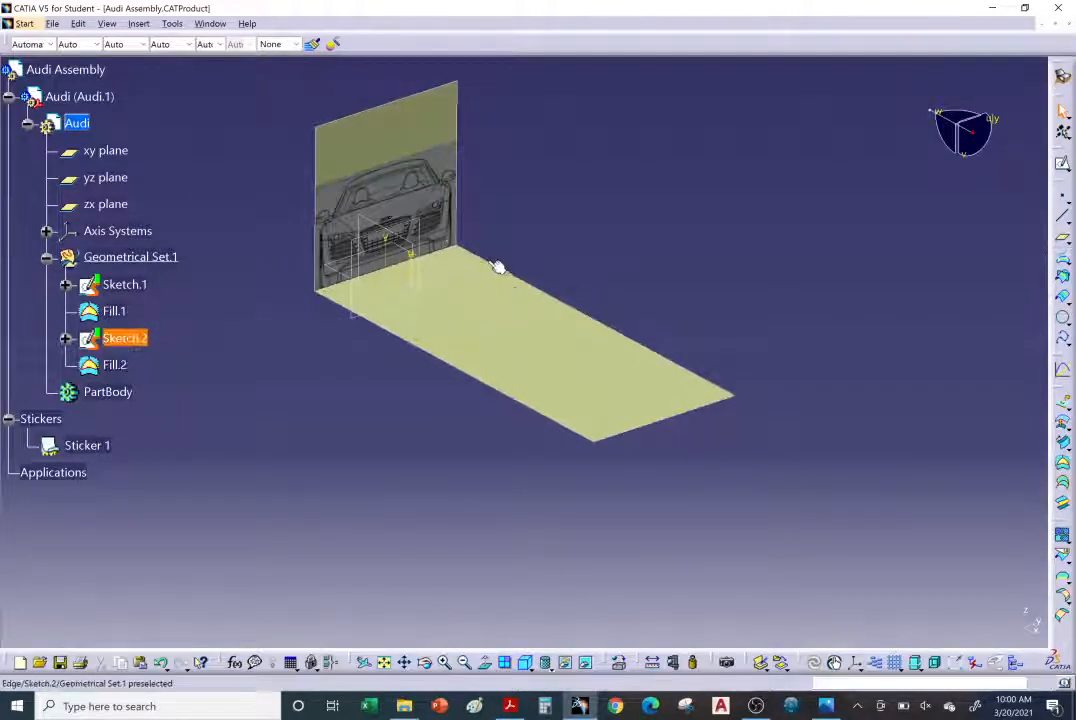
# Activate the Audi Assembly product in the specification tree and return to the Photo Studio workbench
pyautogui.moveTo(555, 372); pyautogui.dragTo(620, 360, button='middle')
pyautogui.click(555, 372)
pyautogui.scroll(2, 375, 468)
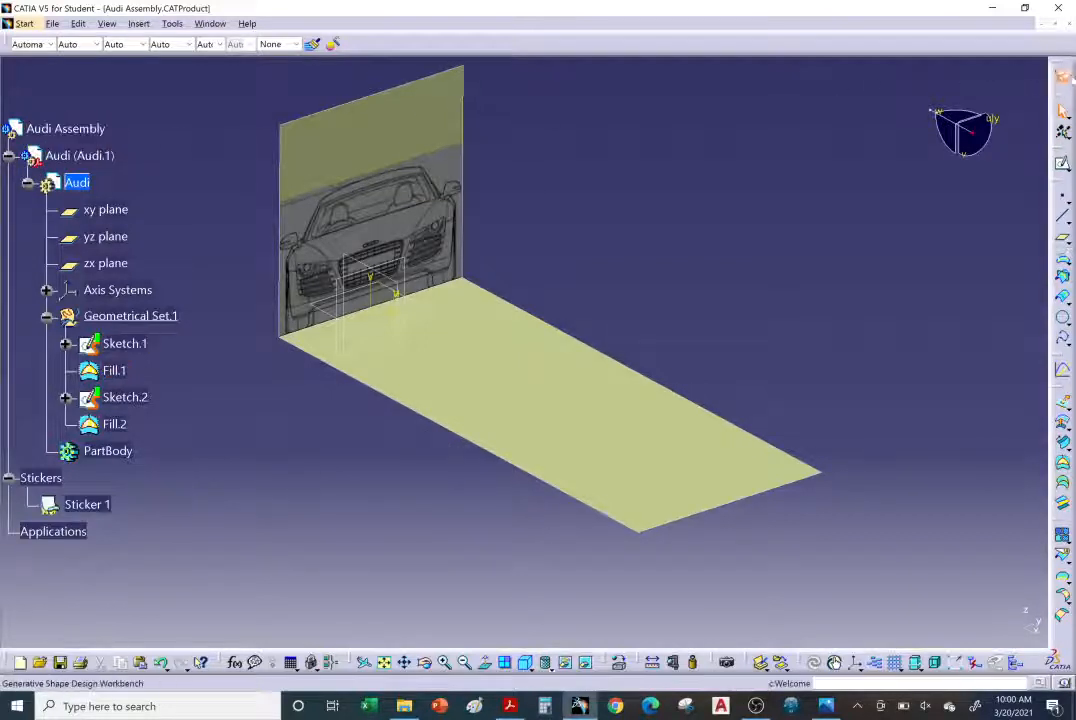
pyautogui.click(77, 128)
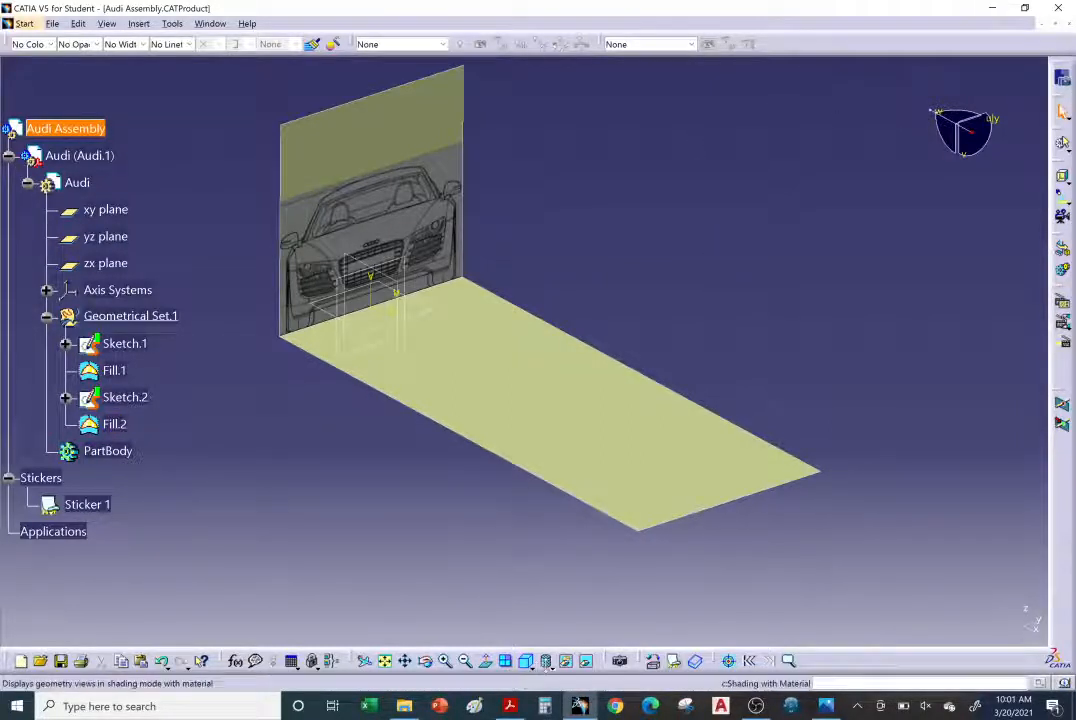
# Switch the display to plain shading to compare the sticker's display, and restore Shading with Material
pyautogui.click(552, 668)
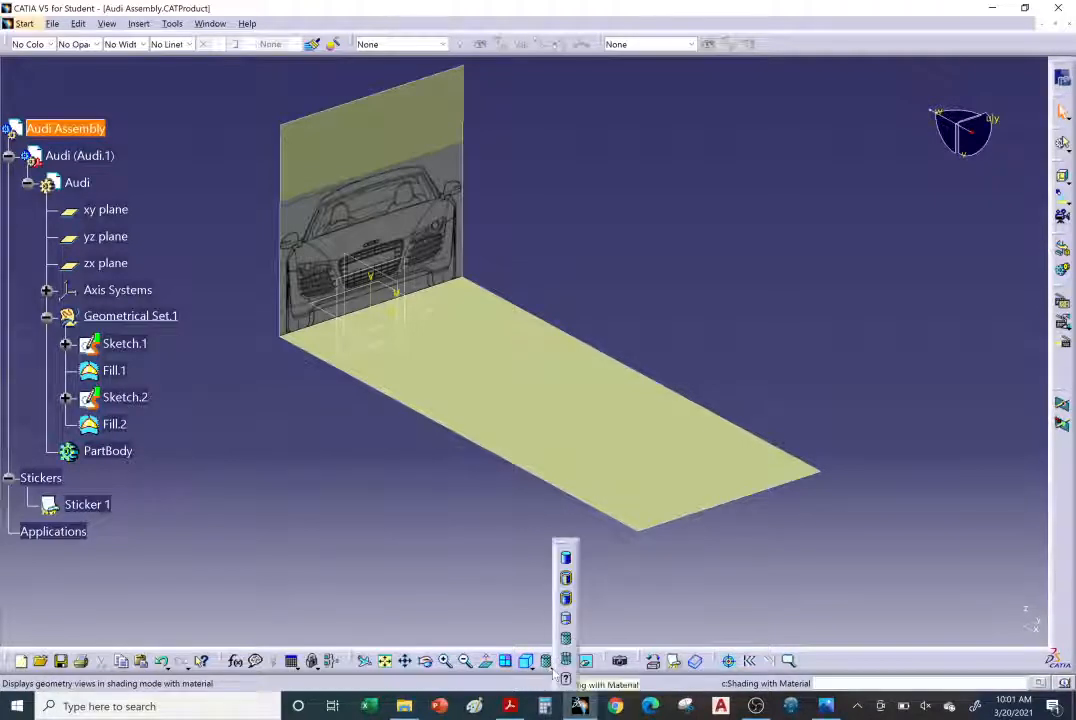
pyautogui.click(565, 561)
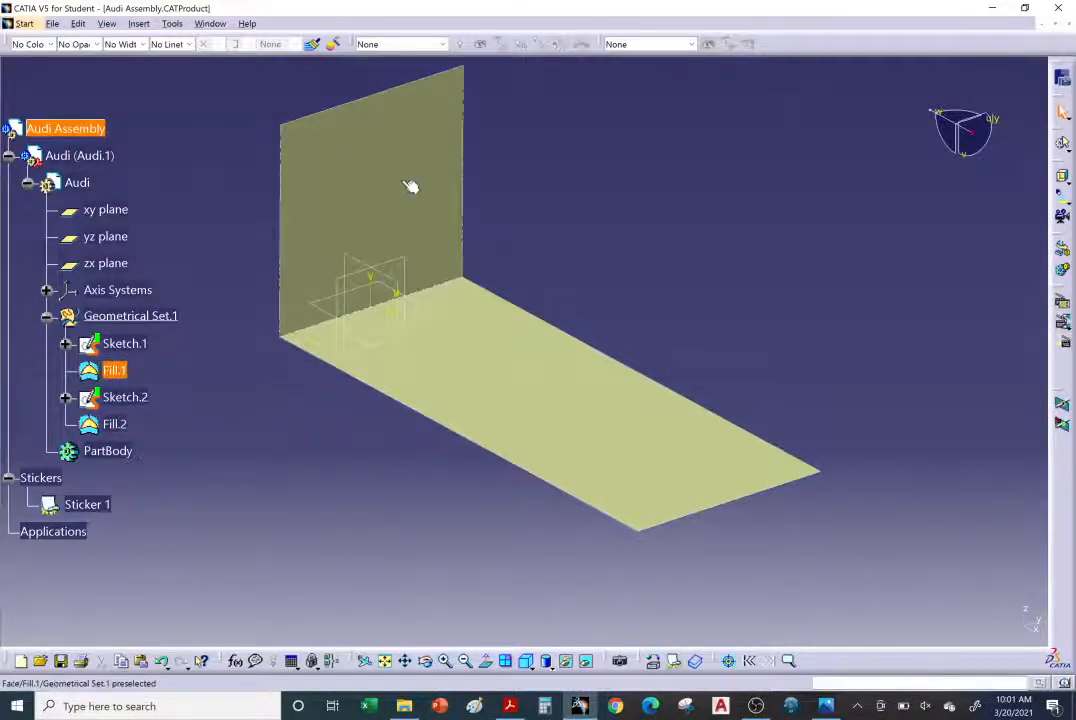
pyautogui.click(550, 666)
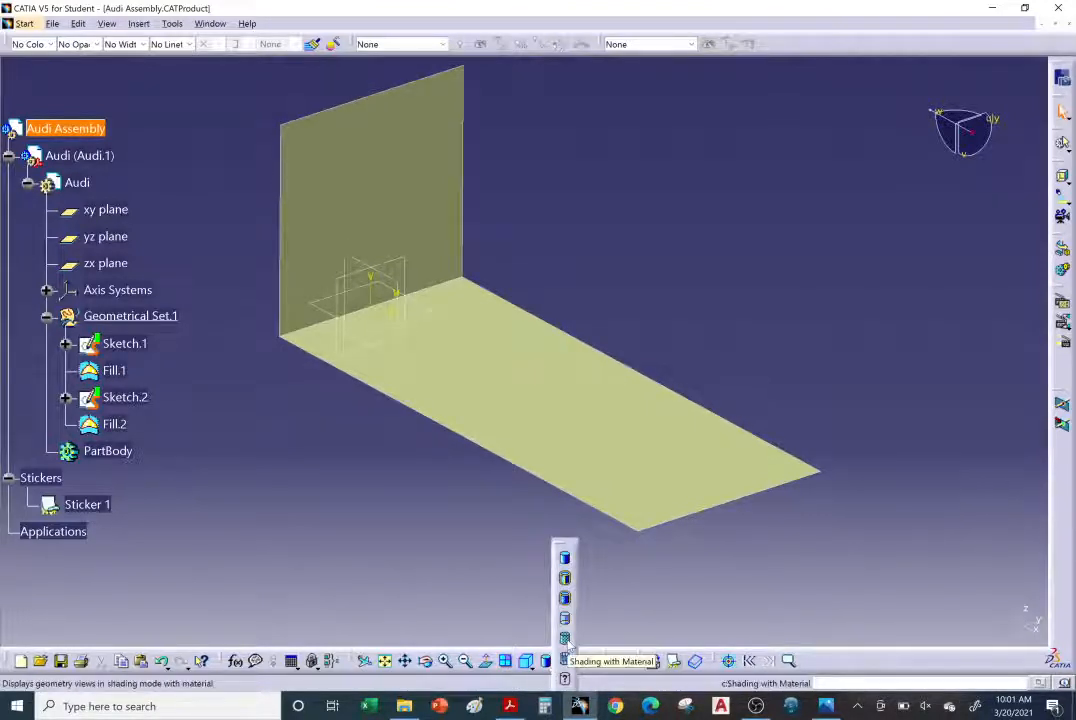
pyautogui.click(565, 640)
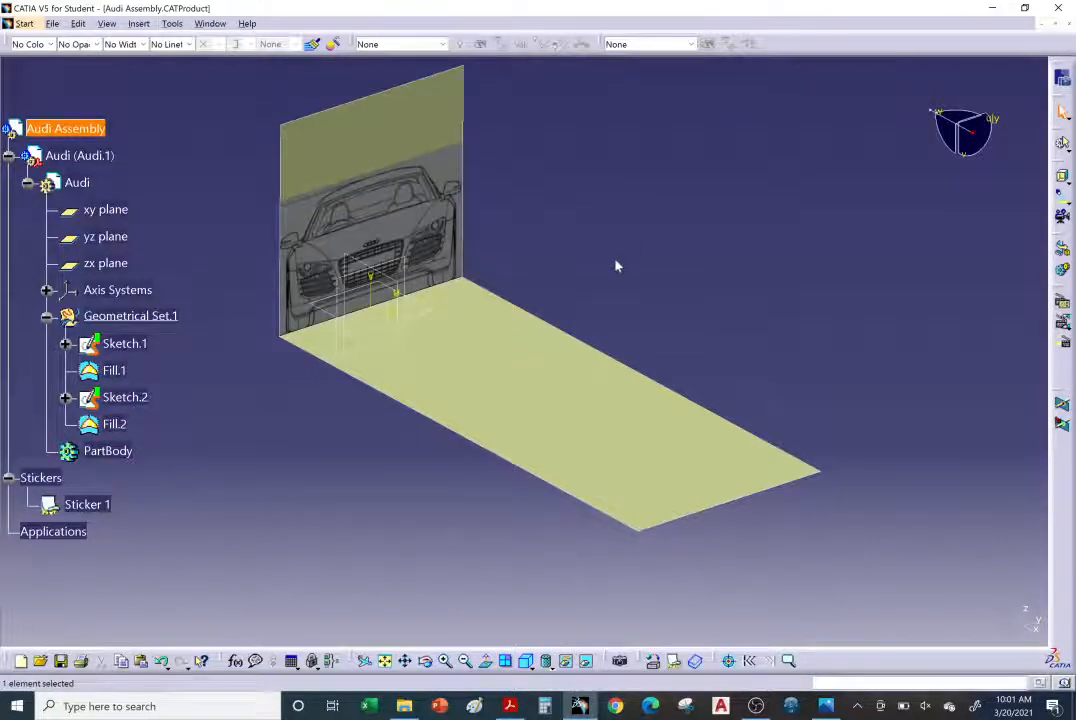
pyautogui.moveTo(615, 264)
pyautogui.keyDown('ctrl'); pyautogui.mouseDown(button='middle')
pyautogui.moveTo(616, 226)
pyautogui.moveTo(618, 247)
pyautogui.mouseUp(button='middle'); pyautogui.keyUp('ctrl')
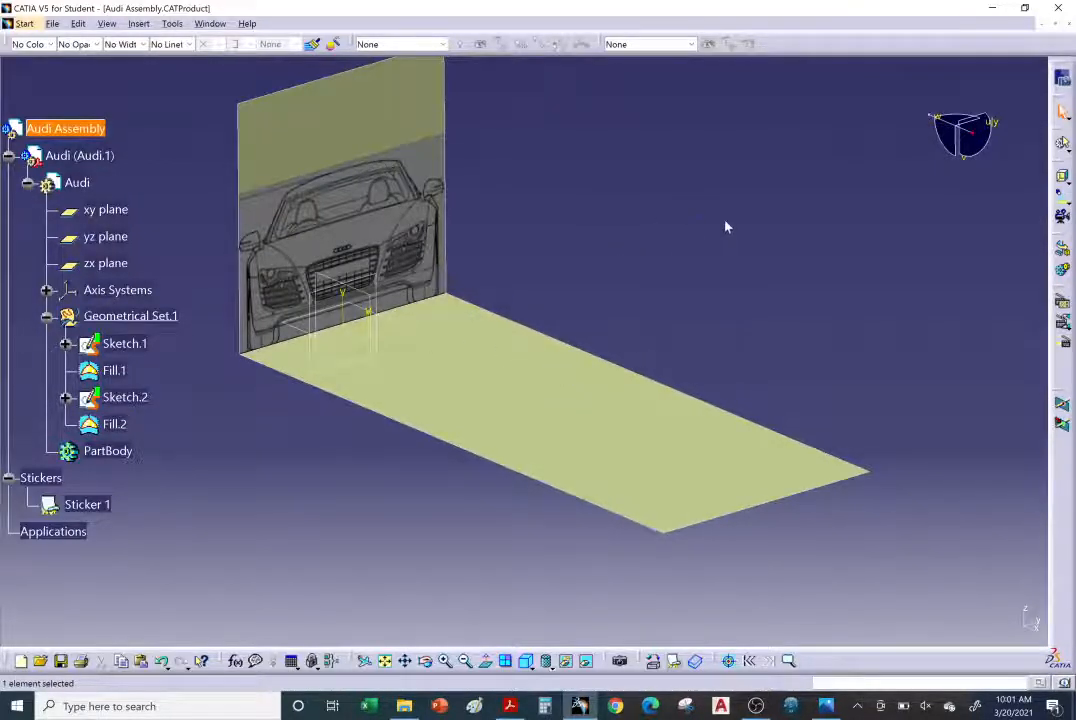
# Check the Audi blueprint picture in Photos, and return to CATIA to apply a new sticker to the horizontal Fill.2 surface
pyautogui.click(830, 707)
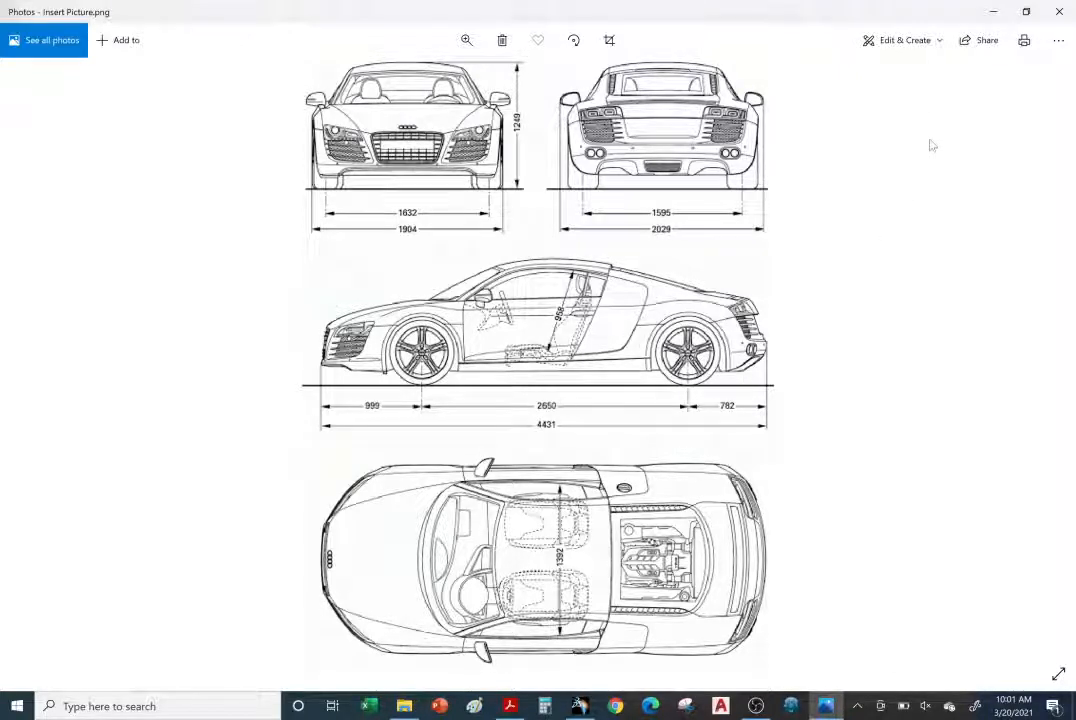
pyautogui.click(991, 12)
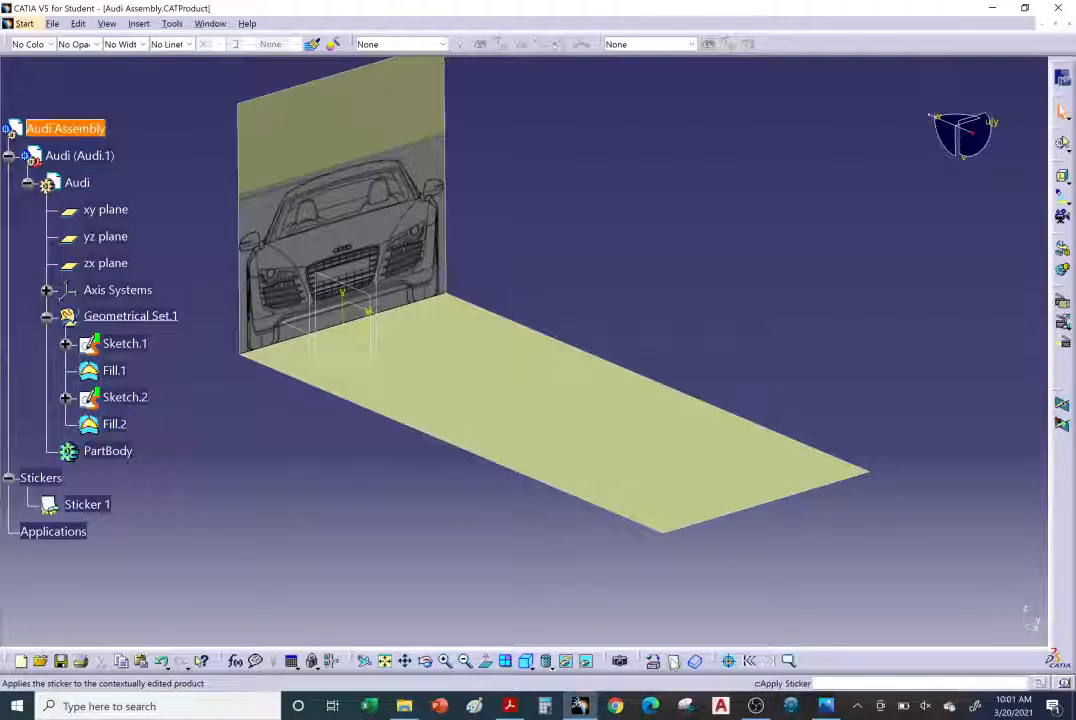
pyautogui.click(673, 661)
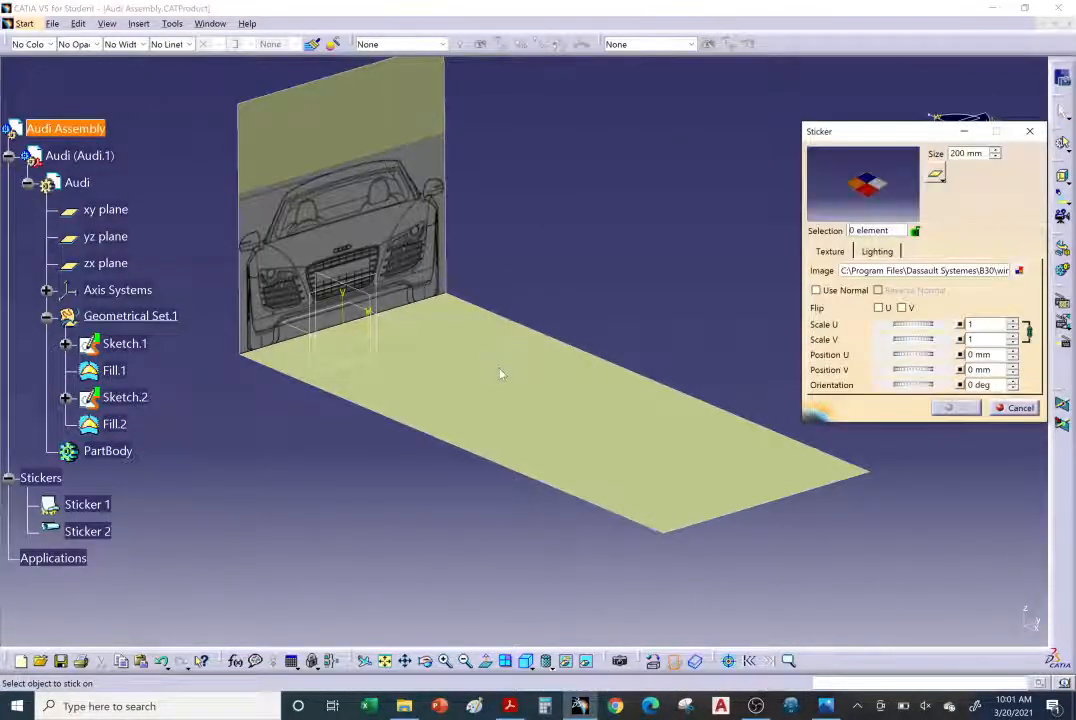
pyautogui.click(610, 278)
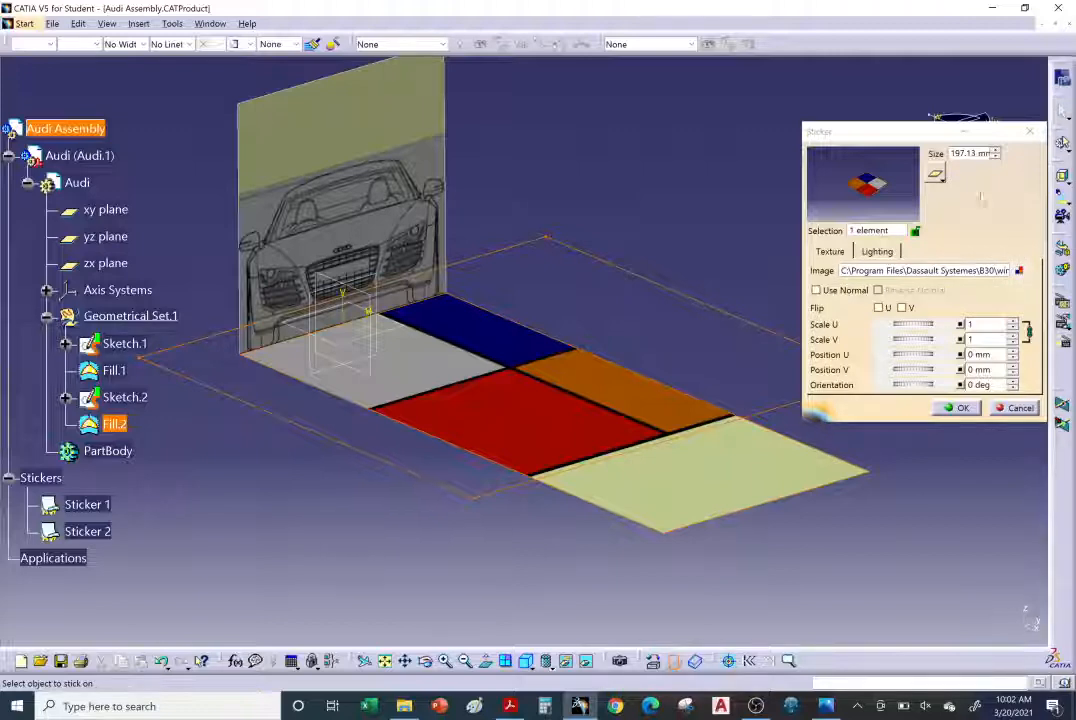
pyautogui.click(862, 165)
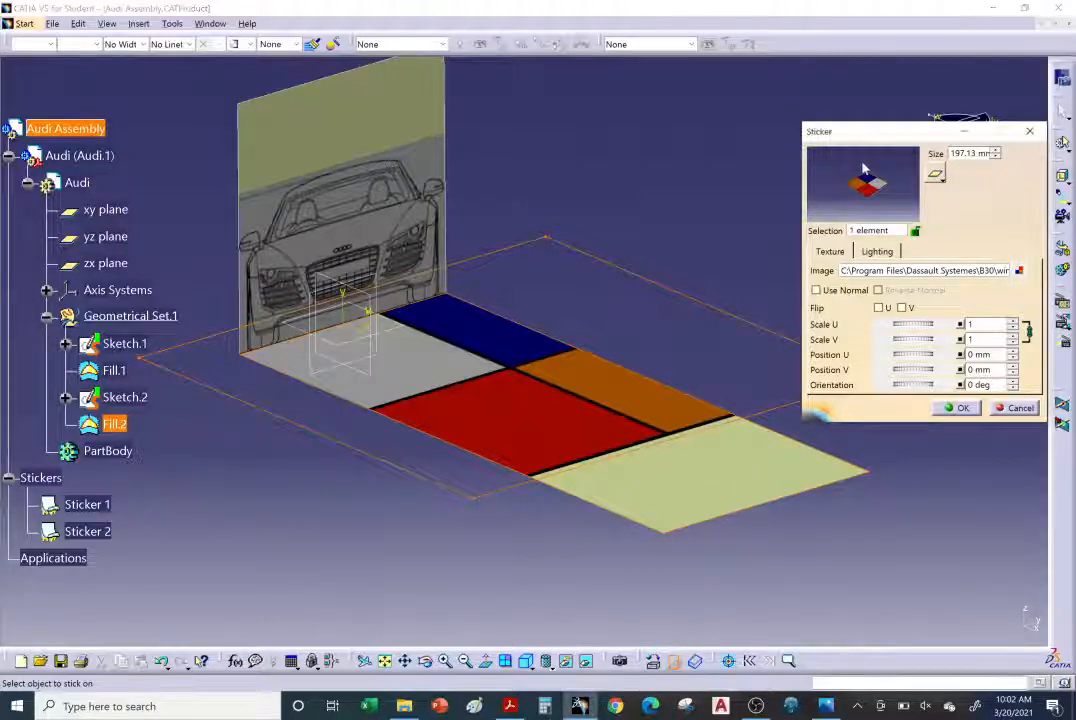
pyautogui.moveTo(862, 168); pyautogui.dragTo(903, 108, button='middle')
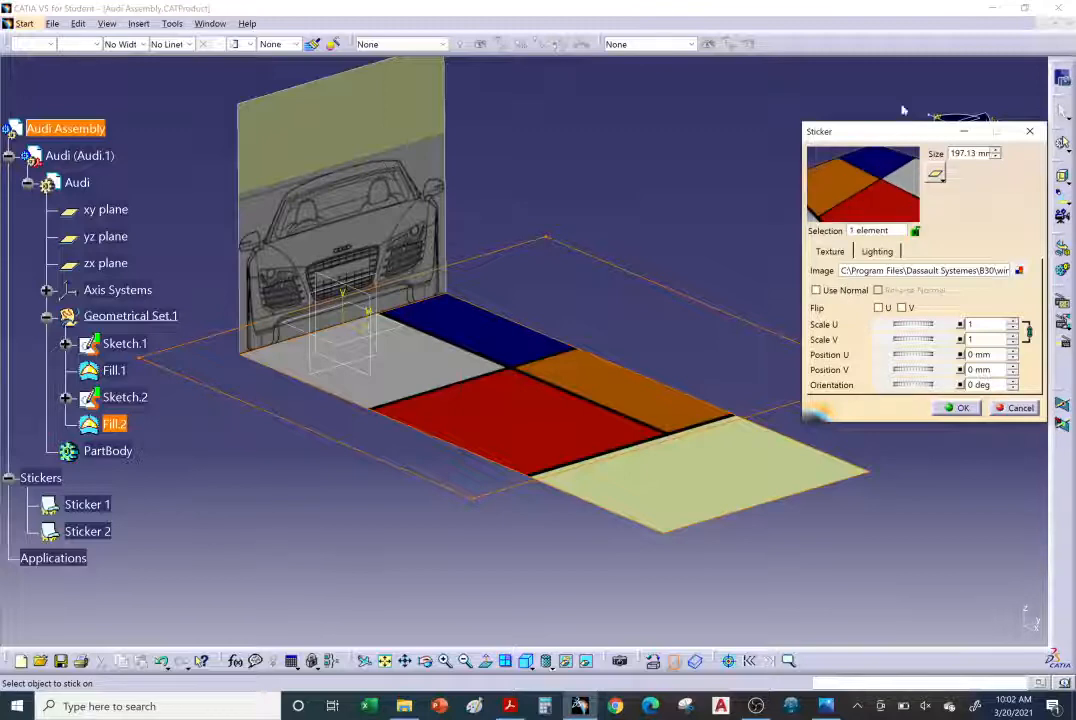
pyautogui.moveTo(889, 212); pyautogui.dragTo(866, 182, button='middle')
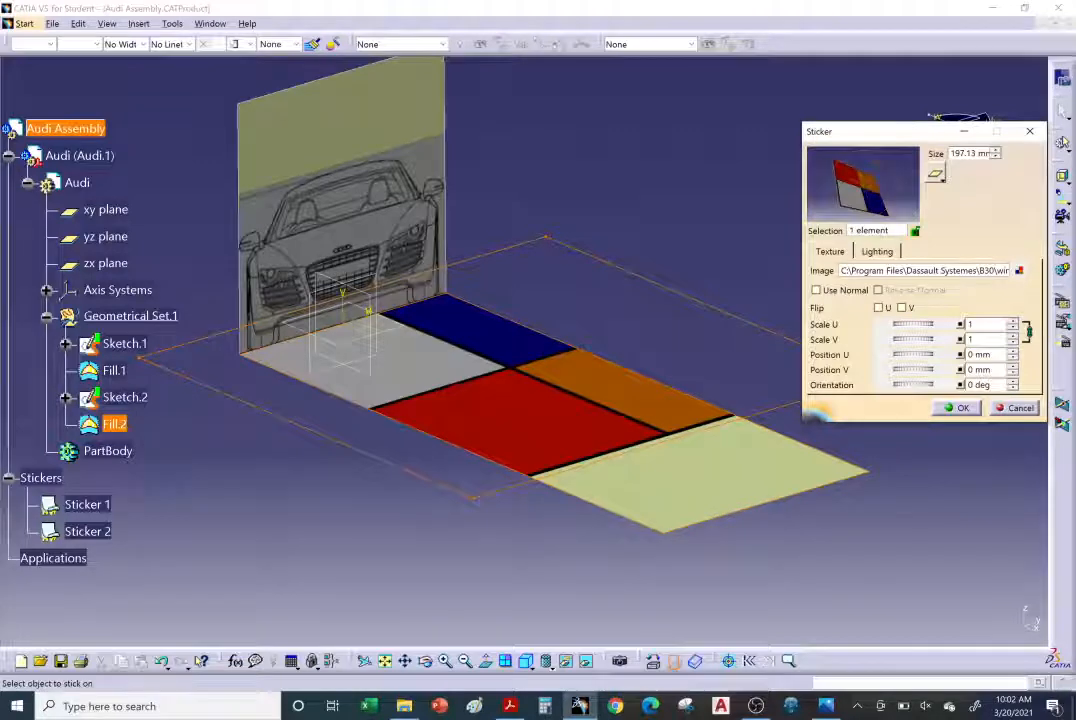
# Load the Insert Picture PNG from the Lectures folder as the sticker's image, with the file filter on All (*.*)
pyautogui.click(1019, 271)
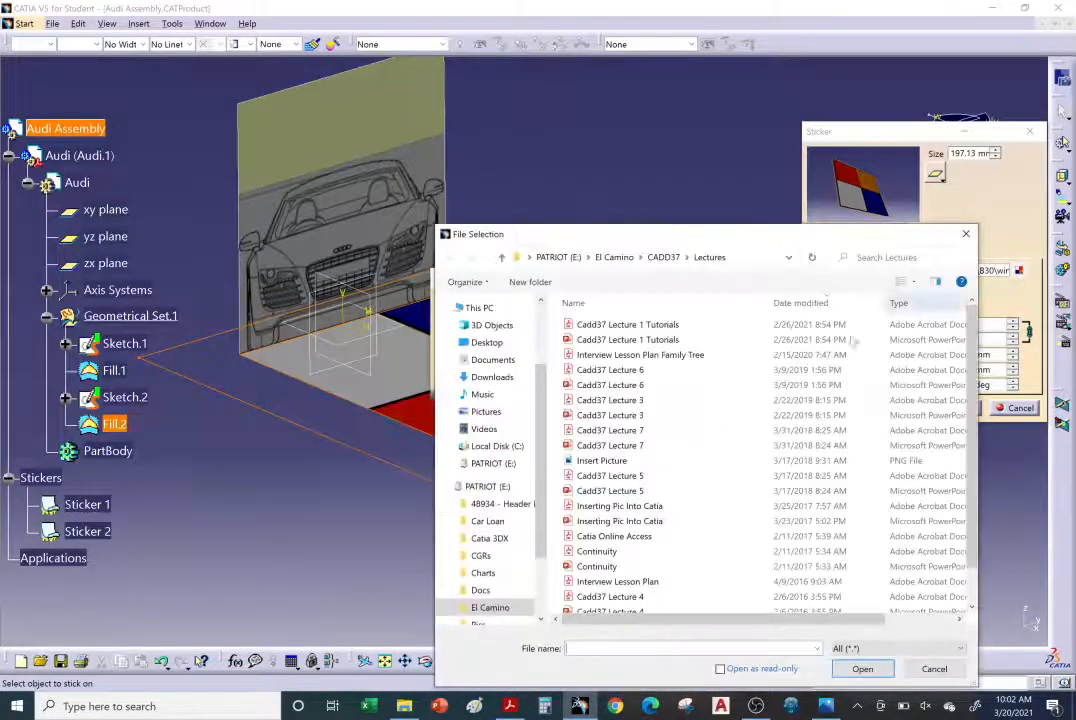
pyautogui.click(620, 466)
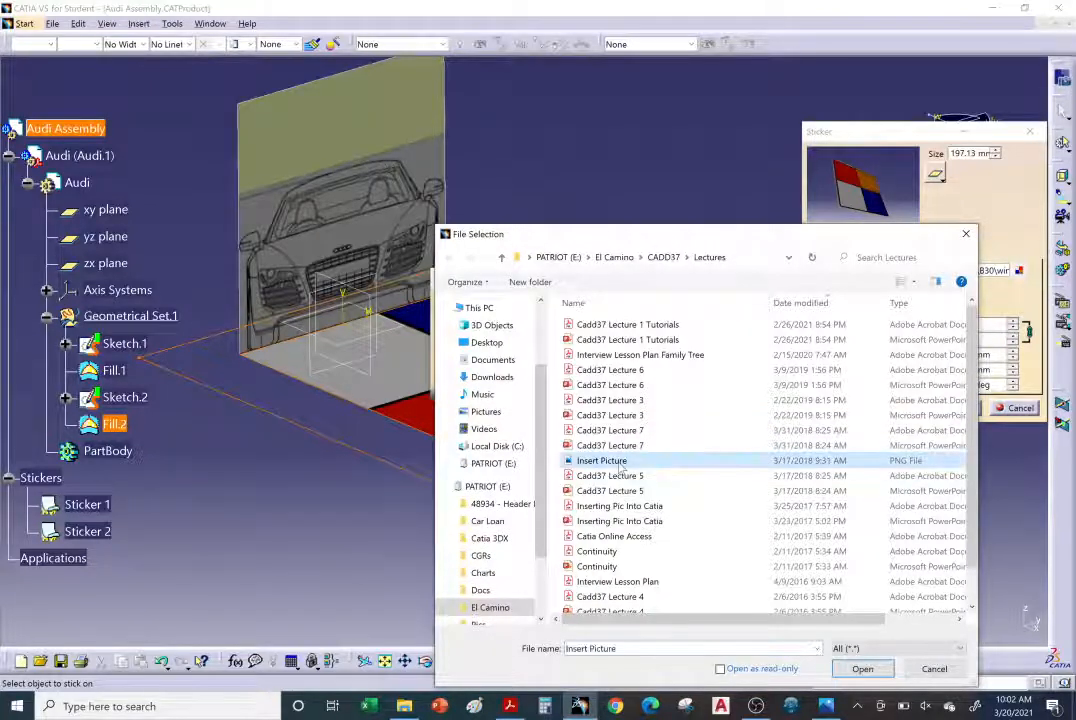
pyautogui.click(890, 648)
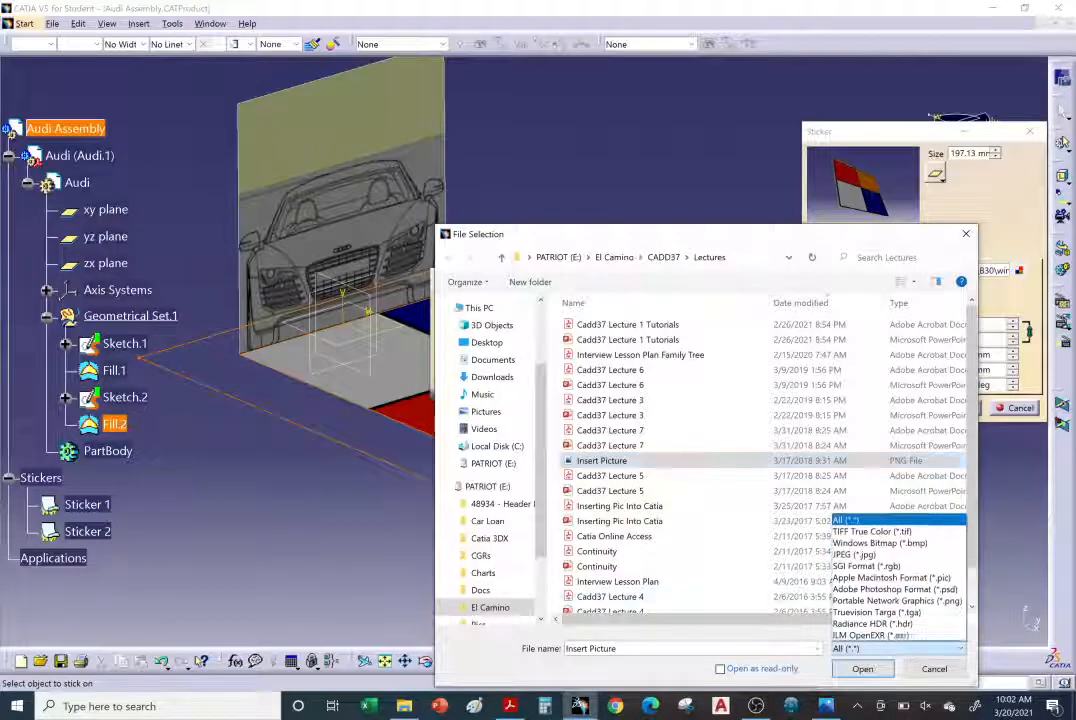
pyautogui.click(848, 521)
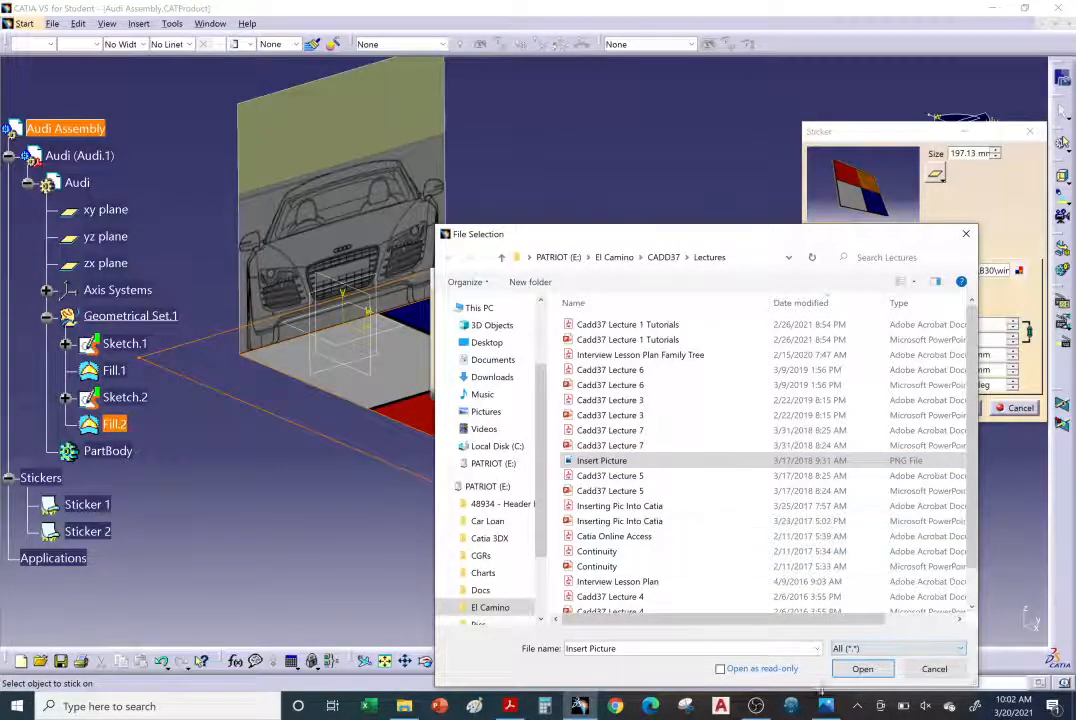
pyautogui.click(890, 648)
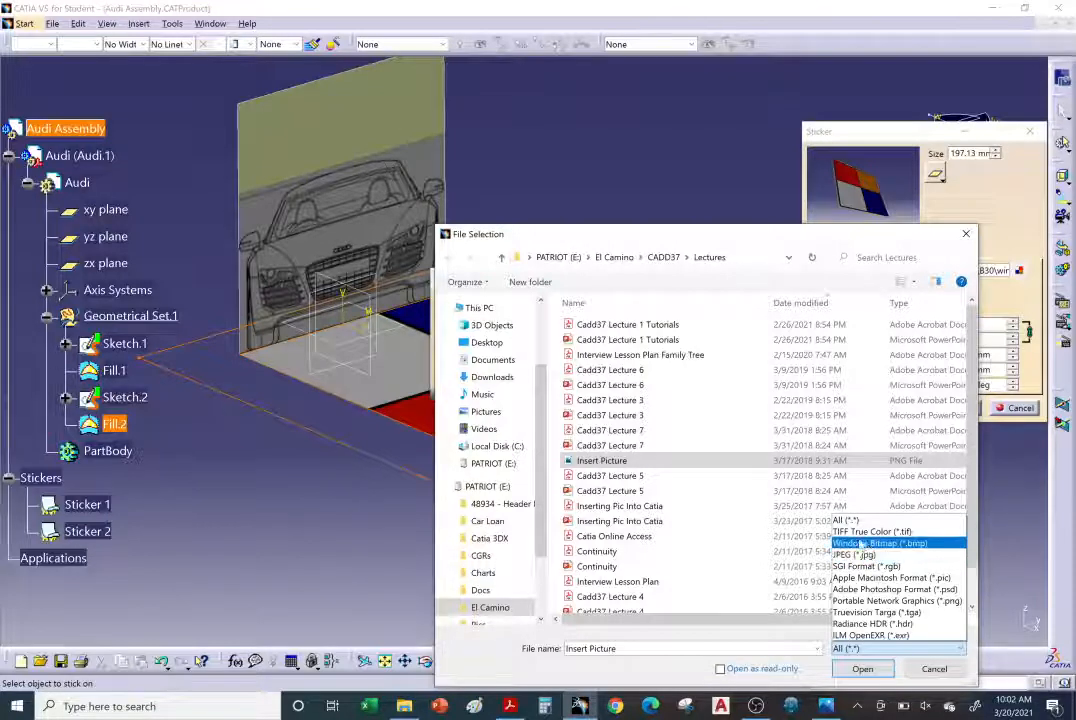
pyautogui.click(848, 521)
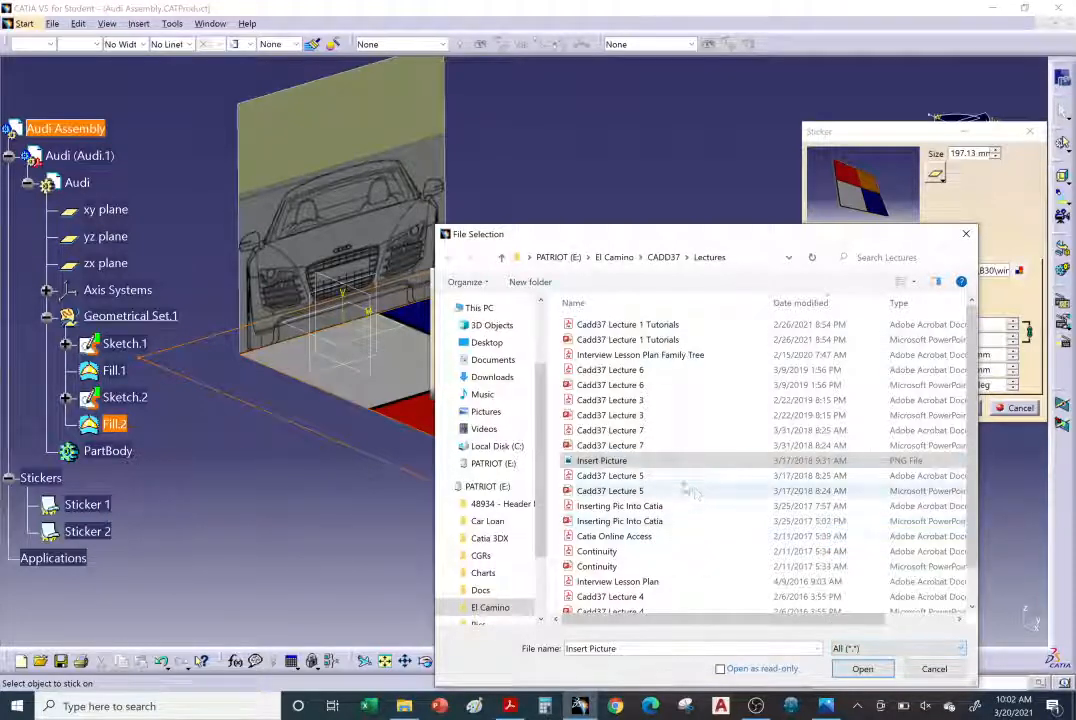
pyautogui.click(623, 462)
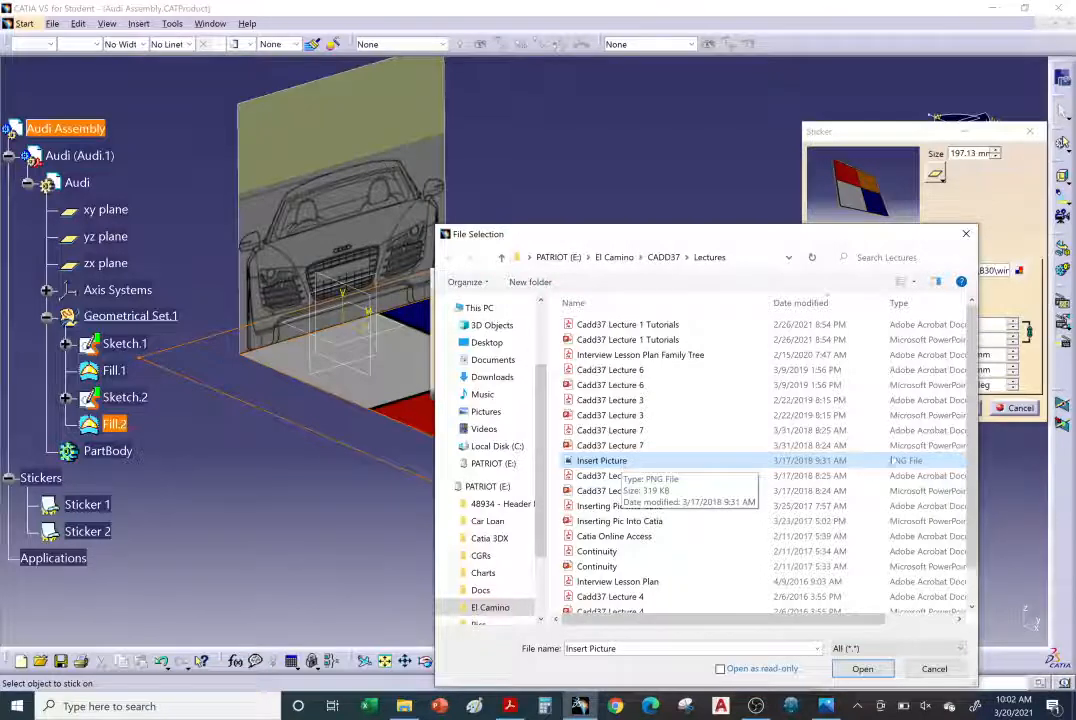
pyautogui.click(864, 669)
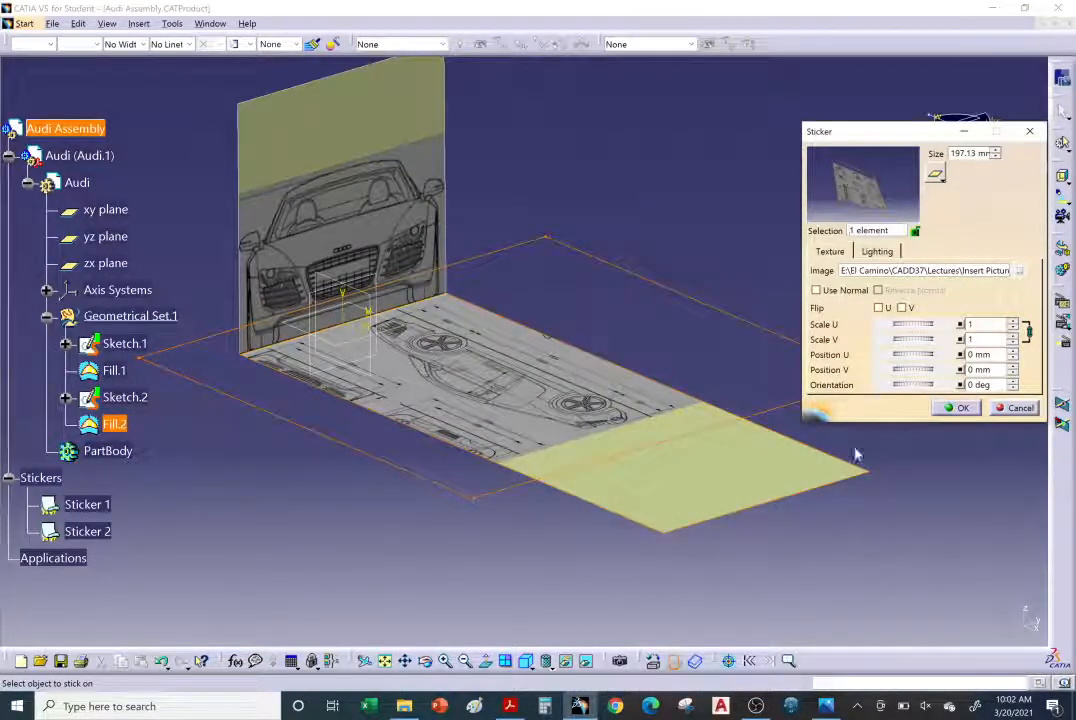
# Resize and reposition the Sticker dialog so that it covers little of the horizontal surface
pyautogui.moveTo(870, 165); pyautogui.dragTo(694, 205)
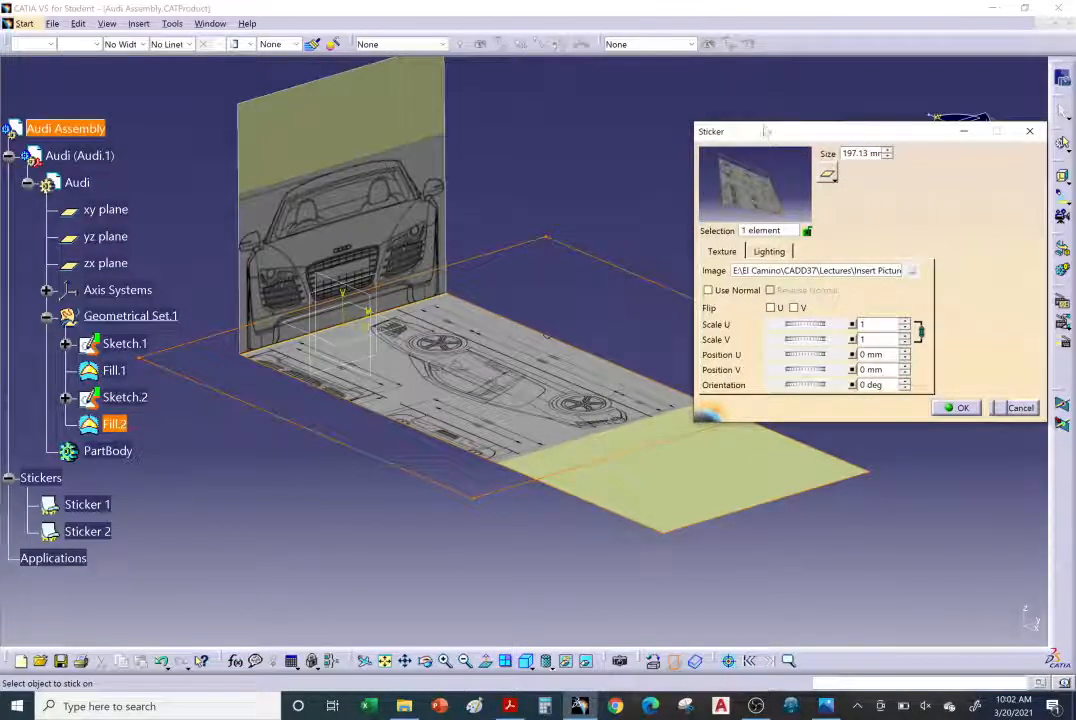
pyautogui.moveTo(763, 120); pyautogui.dragTo(771, 60)
pyautogui.moveTo(758, 144); pyautogui.dragTo(792, 155, button='middle')
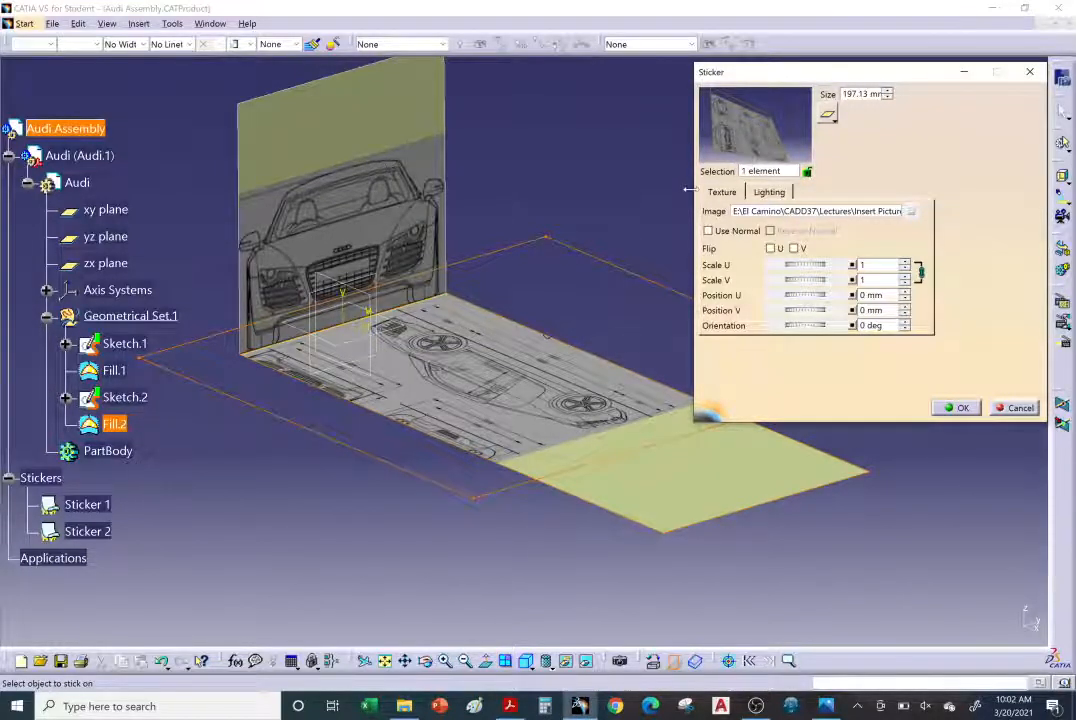
pyautogui.moveTo(688, 190); pyautogui.dragTo(808, 203)
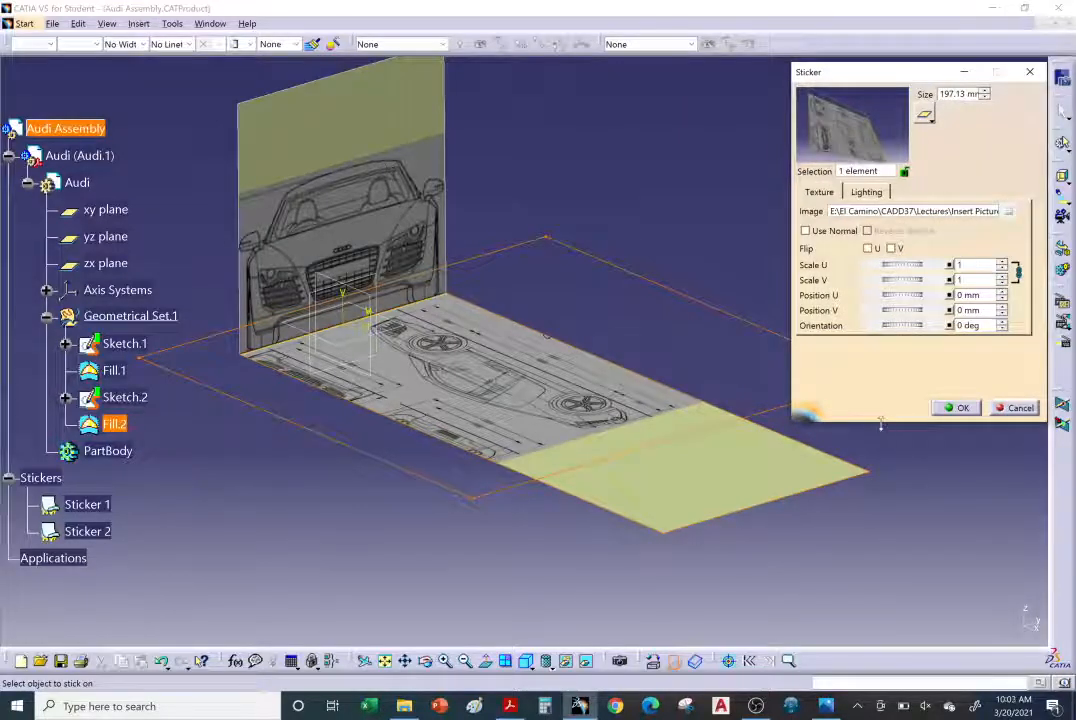
pyautogui.moveTo(880, 425); pyautogui.dragTo(878, 408)
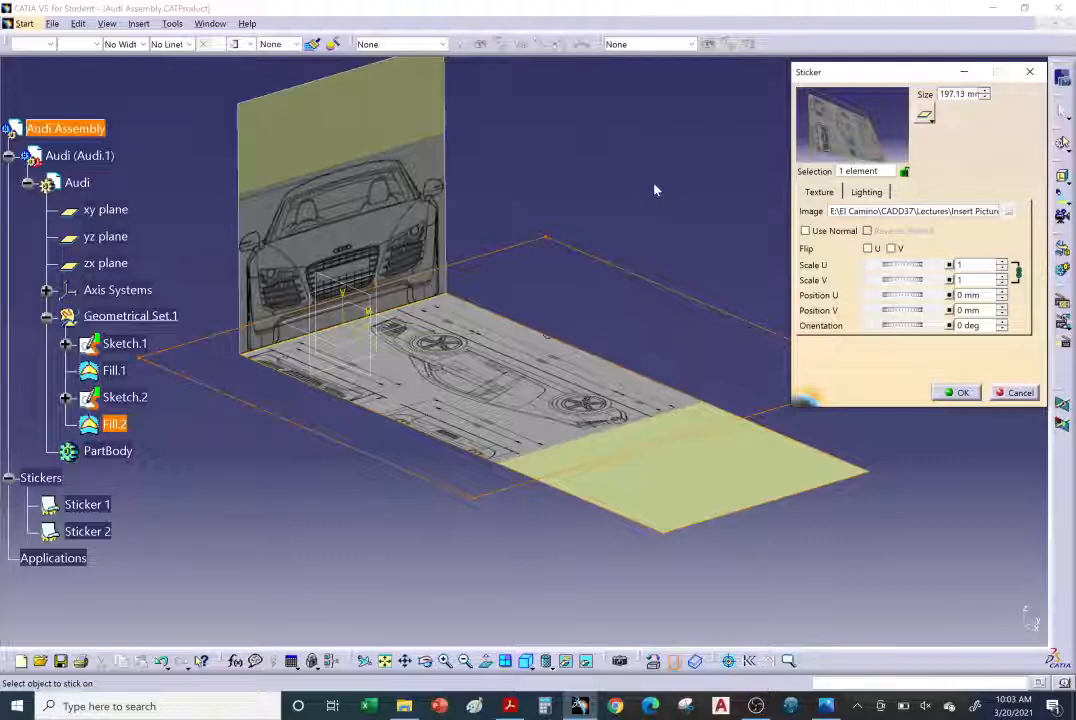
# Unlink and relink the sticker's U and V scales, and set its Position U to 80 mm
pyautogui.moveTo(557, 327); pyautogui.dragTo(551, 381, button='middle')
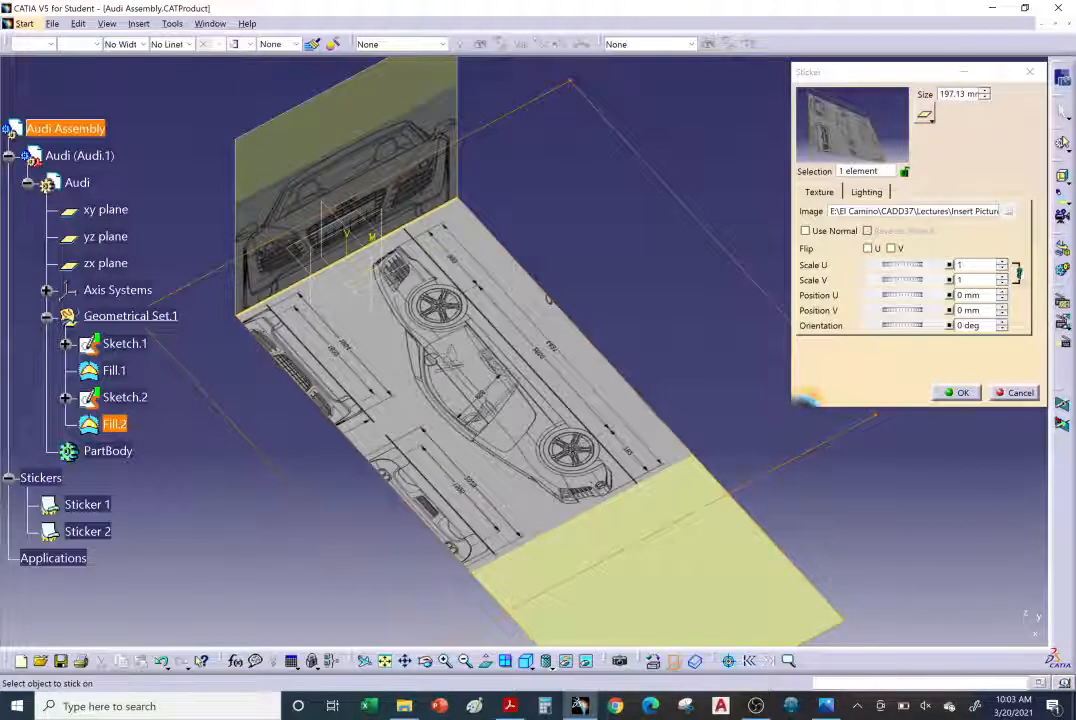
pyautogui.click(1018, 272)
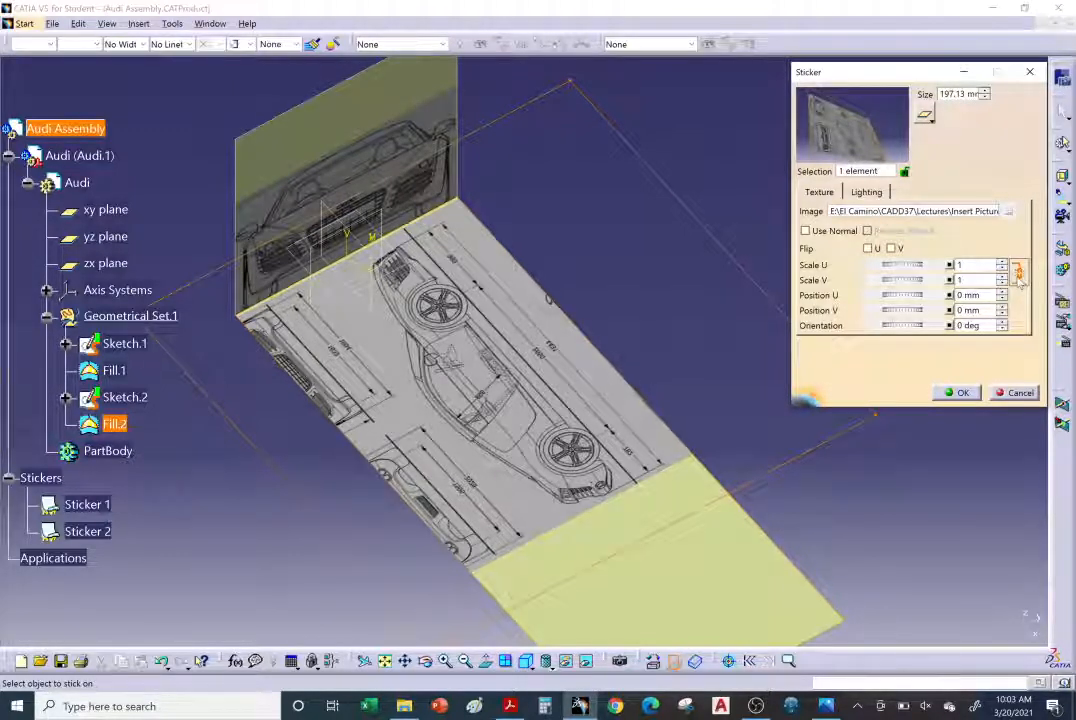
pyautogui.click(1018, 276)
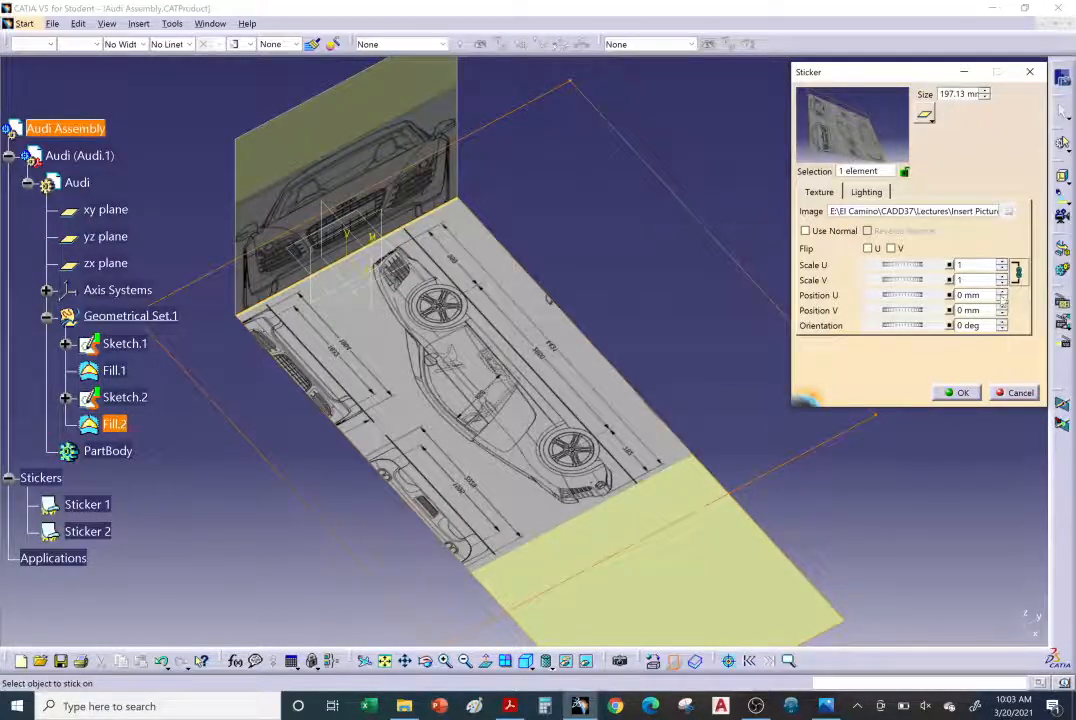
pyautogui.click(1001, 293)
pyautogui.click(1001, 293)
pyautogui.click(1001, 293)
pyautogui.click(1001, 293)
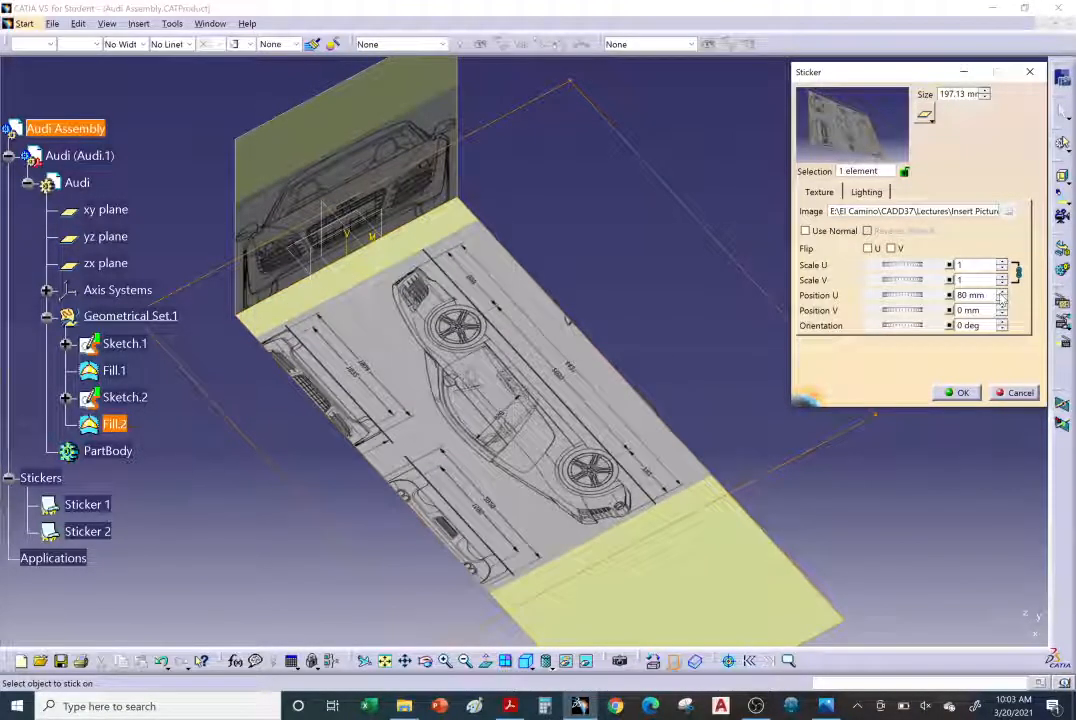
# Shift the blueprint to the car's top view by setting the sticker's Position V to 380 mm
pyautogui.click(1001, 308)
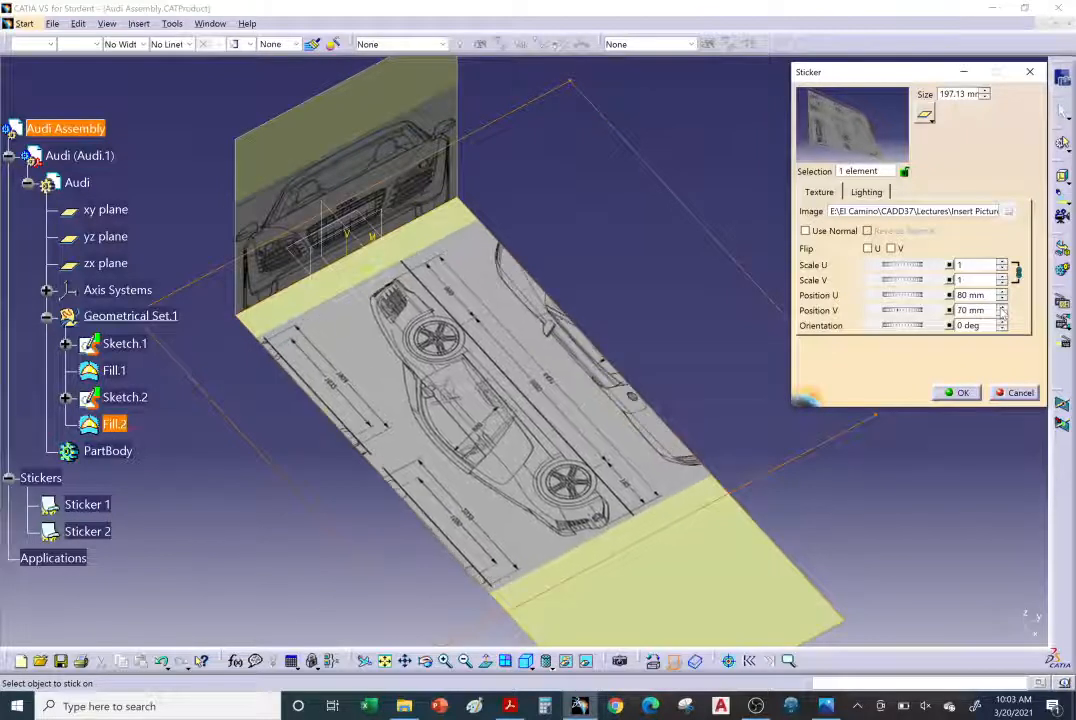
pyautogui.click(1001, 308)
pyautogui.click(1001, 308)
pyautogui.click(1001, 308)
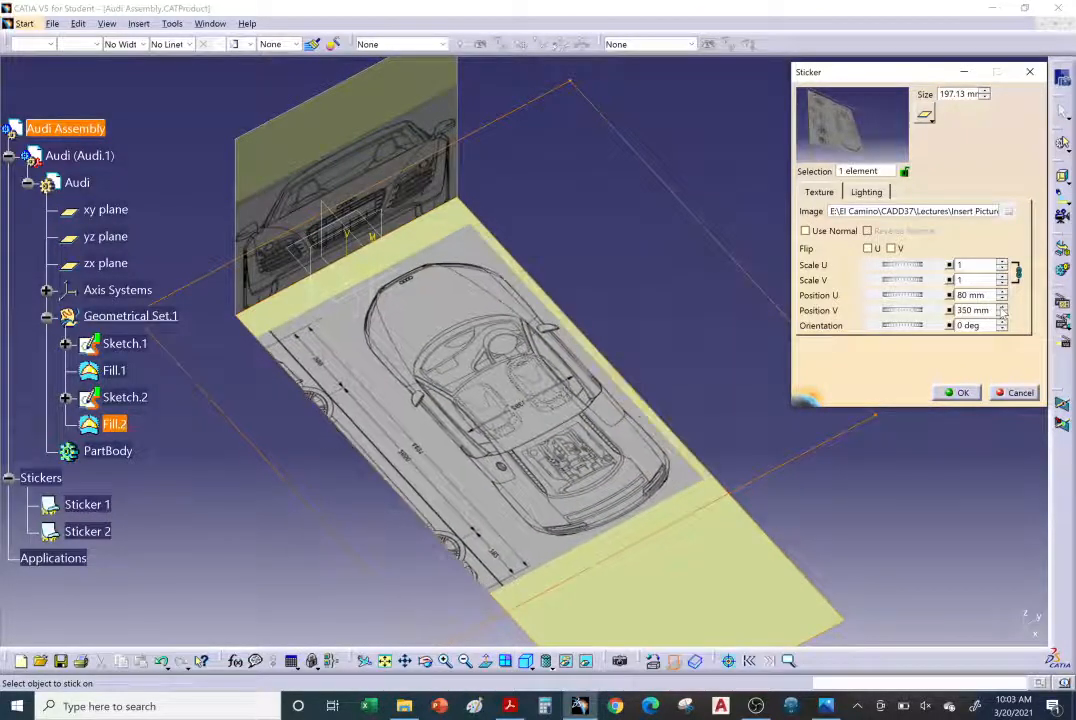
pyautogui.click(1001, 308)
pyautogui.click(1001, 308)
pyautogui.click(1001, 308)
pyautogui.click(1001, 308)
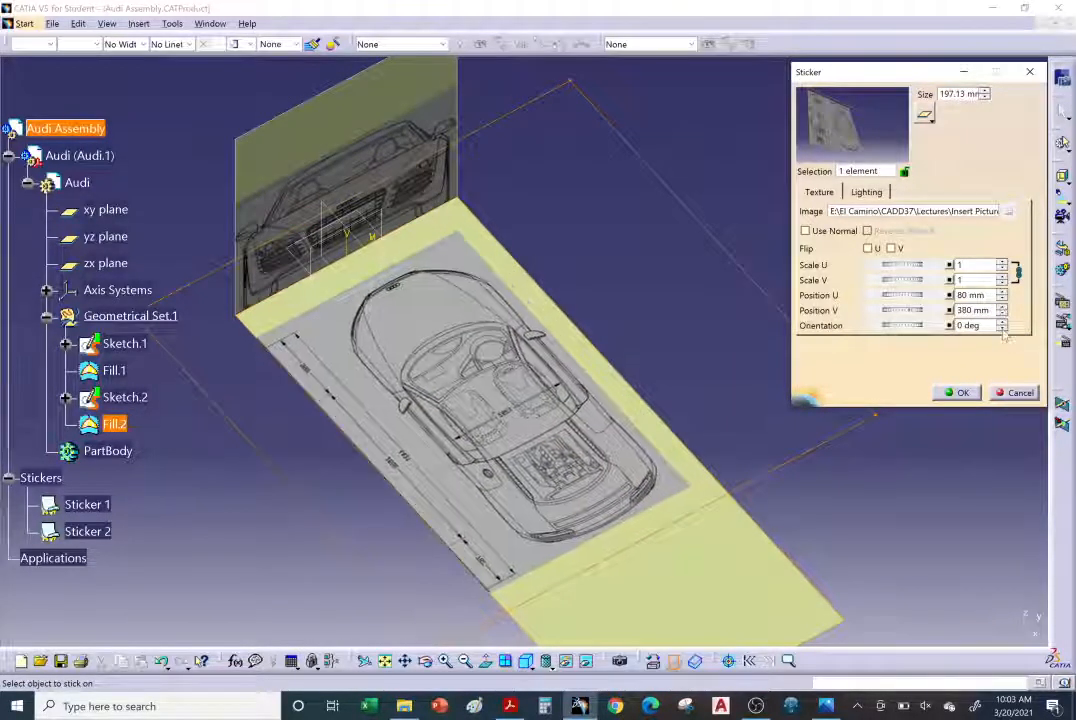
# Rotate the blueprint on the horizontal surface by setting the sticker's Orientation to 180 deg
pyautogui.click(1002, 322)
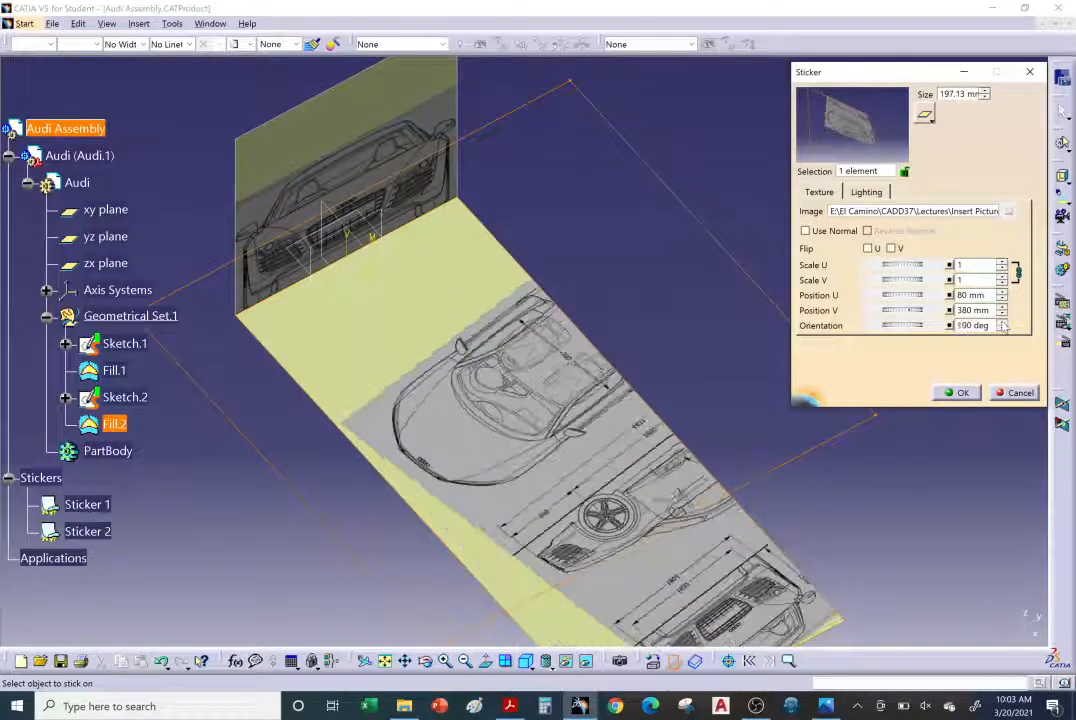
pyautogui.click(1002, 322)
pyautogui.click(1002, 322)
pyautogui.click(1002, 322)
pyautogui.click(1002, 322)
pyautogui.click(1002, 322)
pyautogui.click(1002, 322)
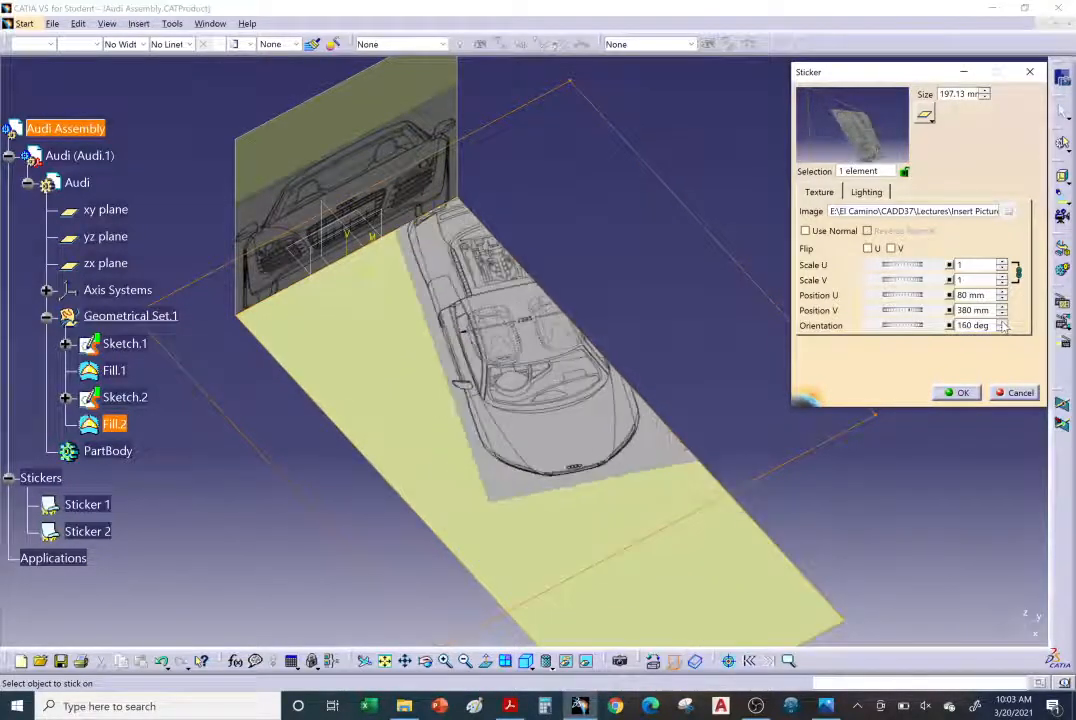
pyautogui.click(1002, 322)
pyautogui.click(1002, 322)
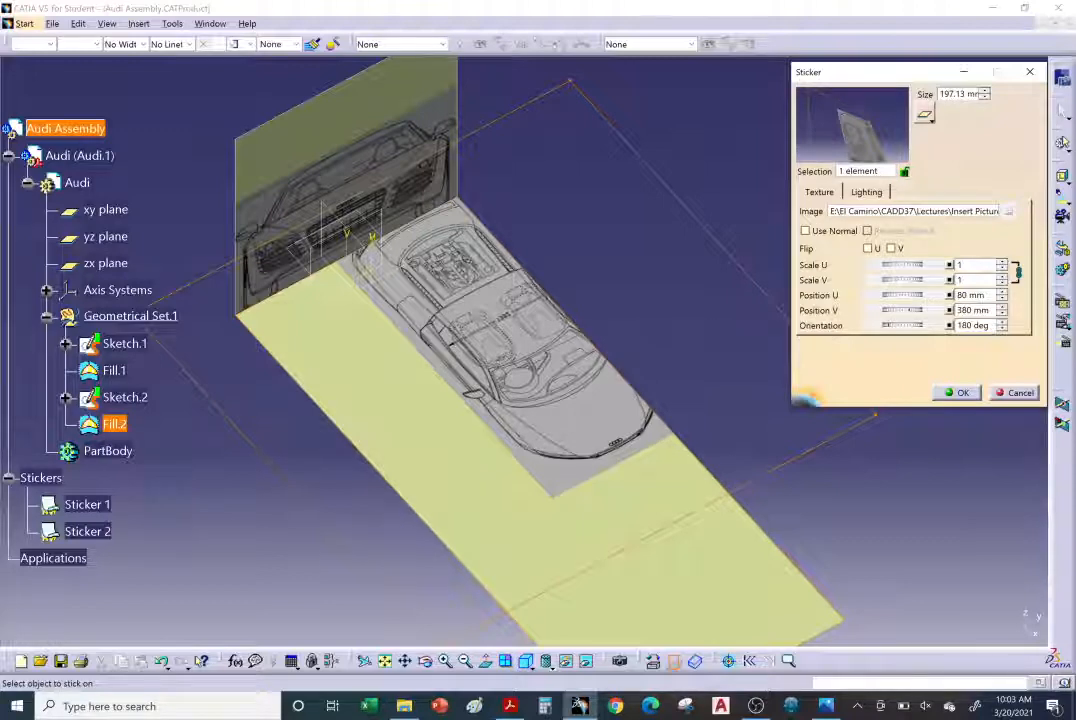
# Reposition the rotated top view by setting the sticker's Position U to 100 mm and Position V to 260 mm
pyautogui.click(1002, 292)
pyautogui.click(1002, 292)
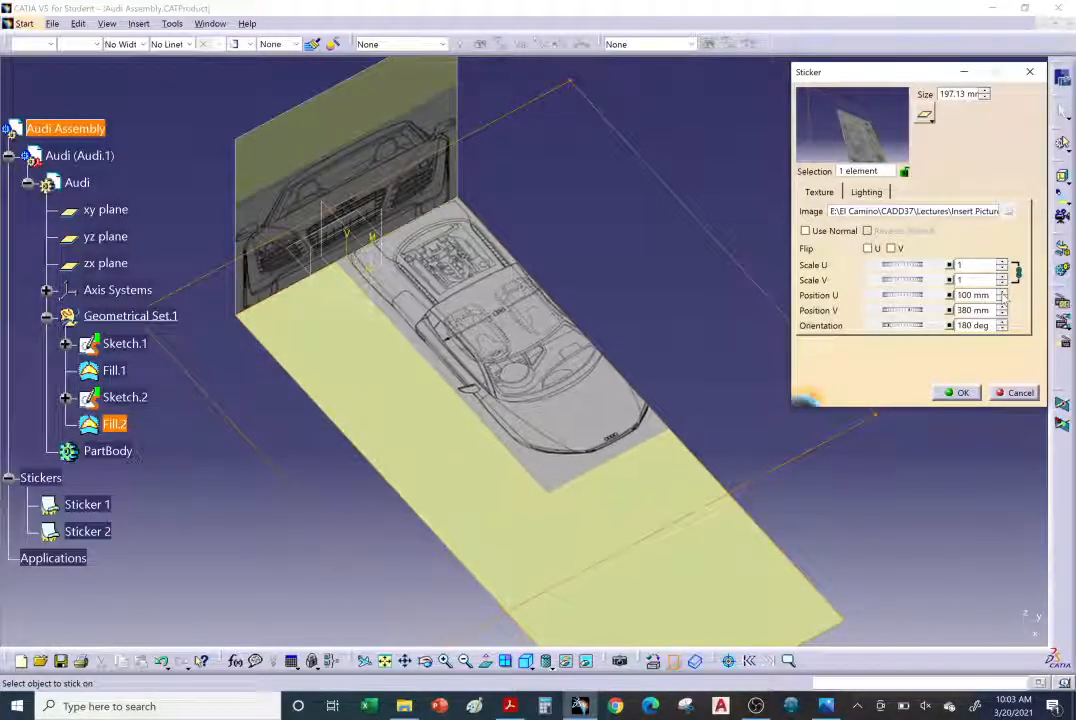
pyautogui.click(1002, 307)
pyautogui.click(1002, 307)
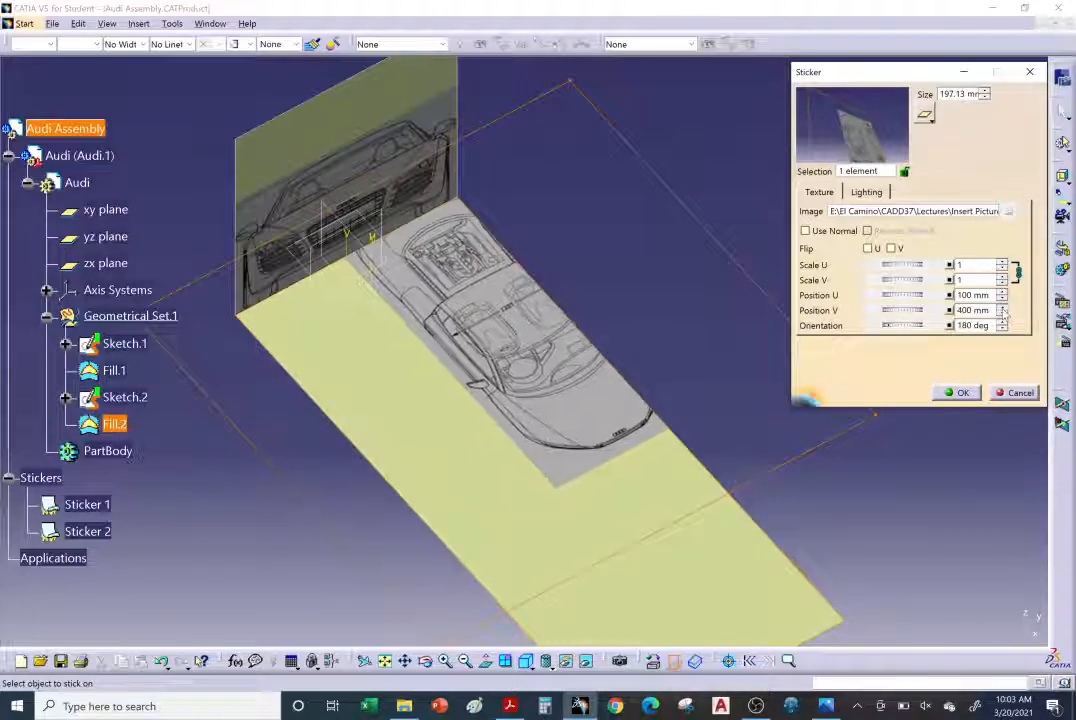
pyautogui.moveTo(1002, 314); pyautogui.dragTo(1002, 314)
pyautogui.click(1002, 314)
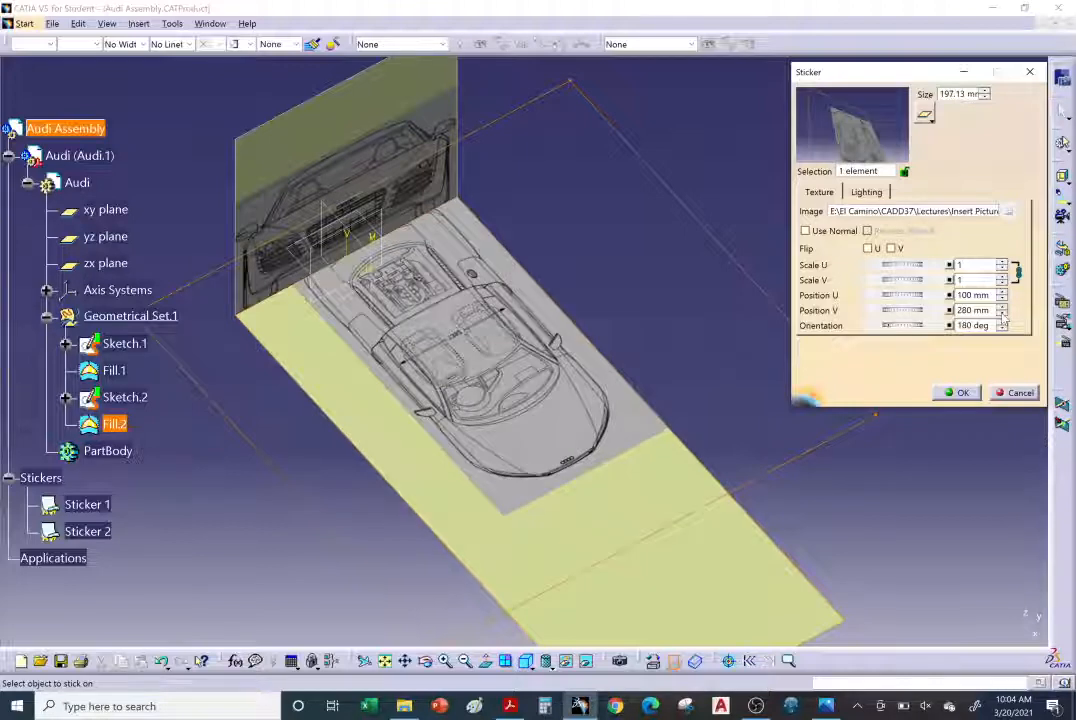
pyautogui.click(1002, 314)
pyautogui.click(1002, 314)
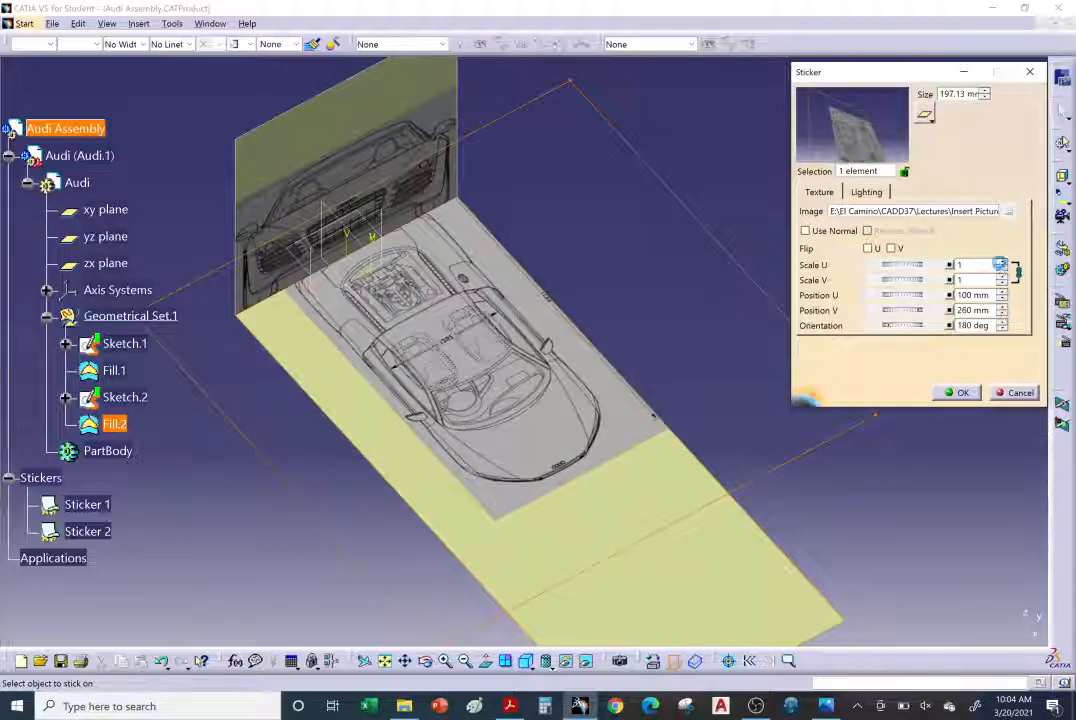
# Enlarge the top-view picture by setting the sticker's linked Scale U and Scale V to 1.492
pyautogui.click(1000, 264)
pyautogui.click(1001, 265)
pyautogui.click(1001, 264)
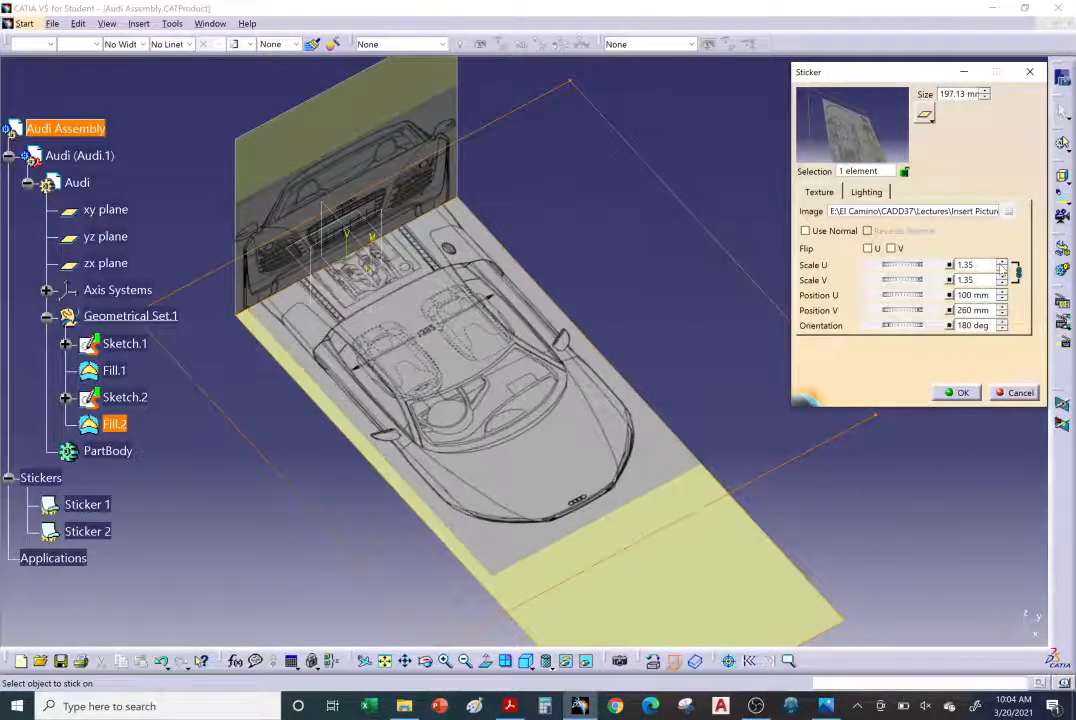
pyautogui.click(1002, 264)
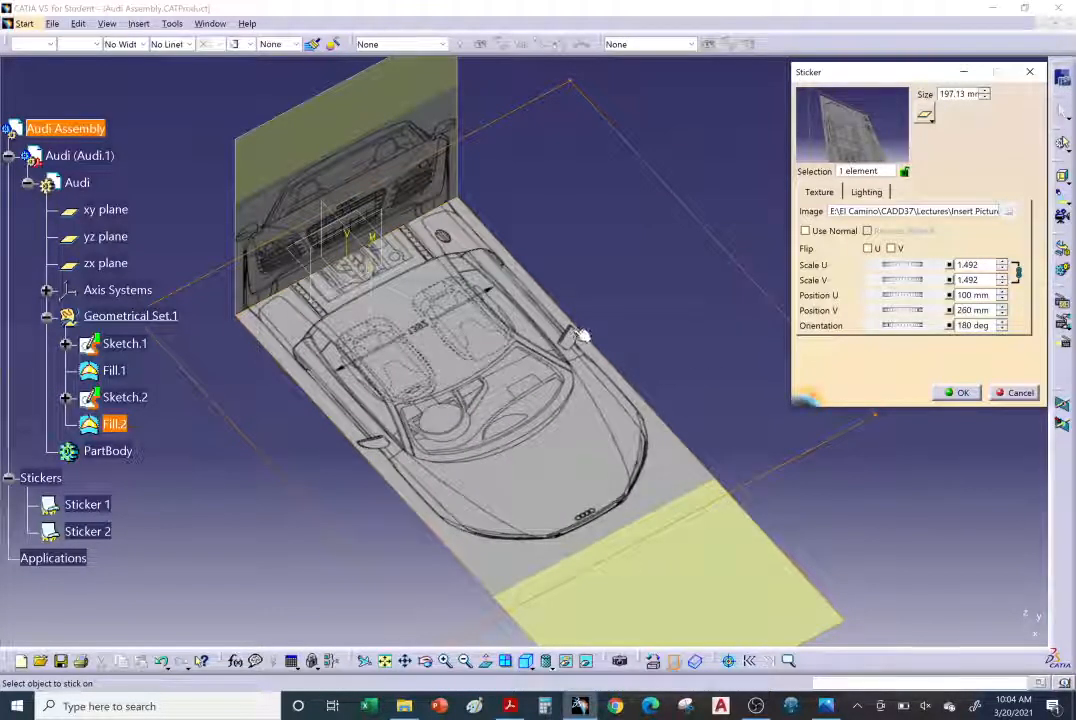
# Enlarge the top-view picture slightly by setting the sticker's linked Scale U and Scale V to 1.519
pyautogui.keyDown('ctrl'); pyautogui.moveTo(475, 432); pyautogui.dragTo(478, 329, button='middle'); pyautogui.keyUp('ctrl')
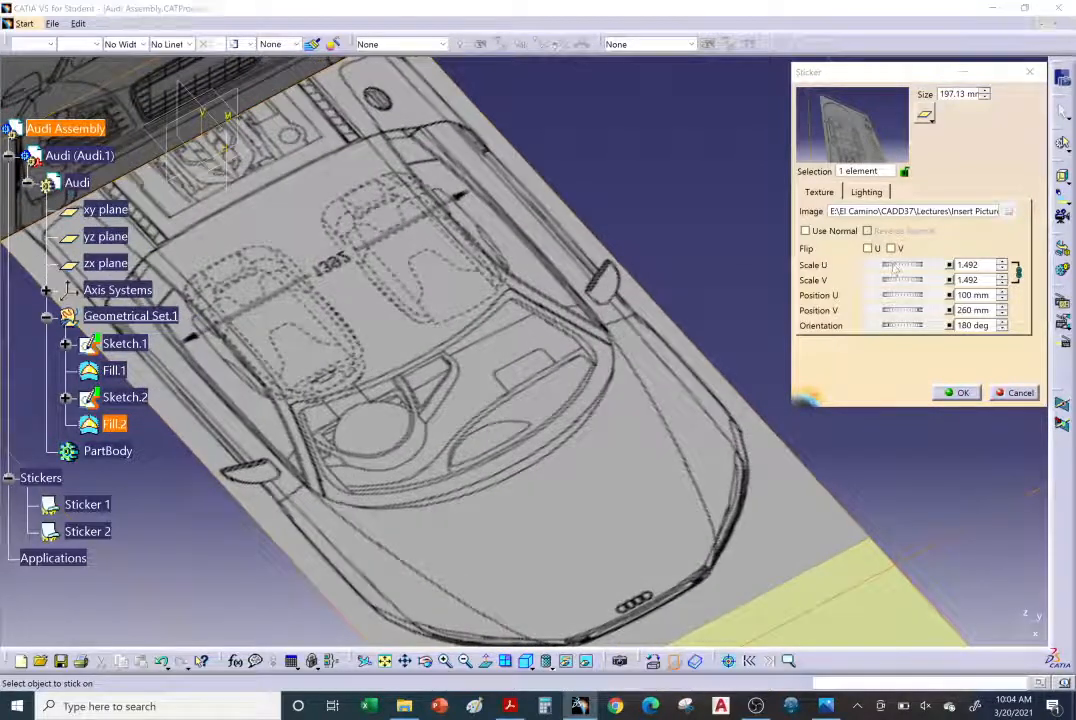
pyautogui.moveTo(891, 265); pyautogui.dragTo(898, 266)
pyautogui.keyDown('ctrl'); pyautogui.moveTo(400, 160); pyautogui.dragTo(376, 220, button='middle'); pyautogui.keyUp('ctrl')
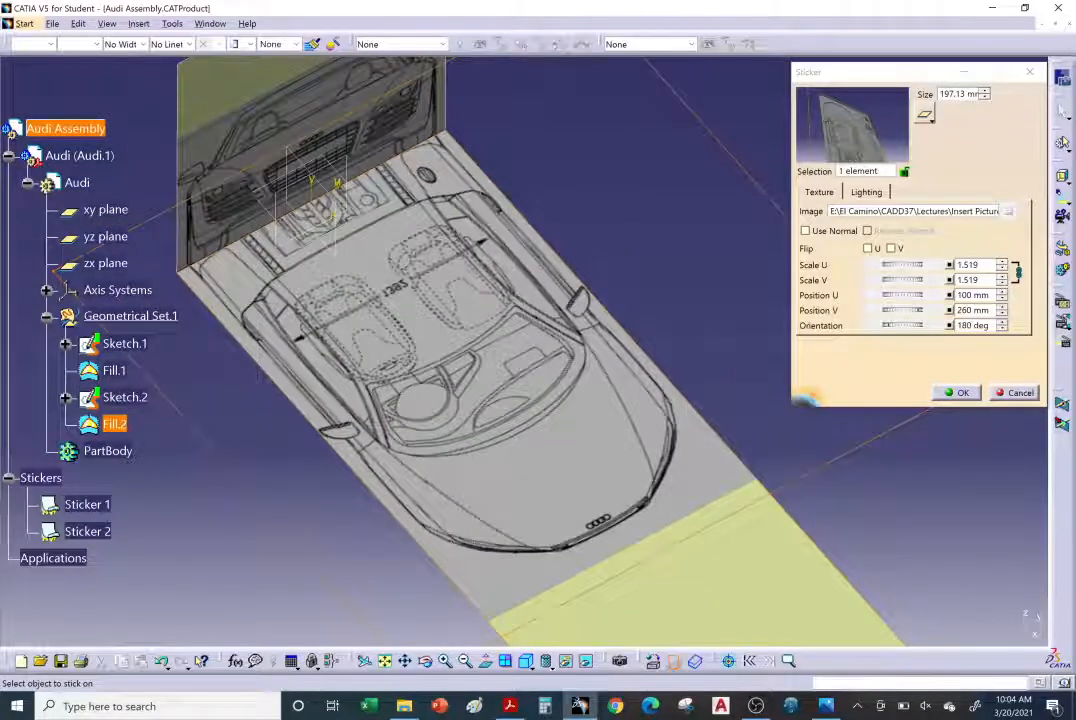
# Shift the top view along the horizontal surface by setting the sticker's Position U to -150 mm
pyautogui.click(1001, 293)
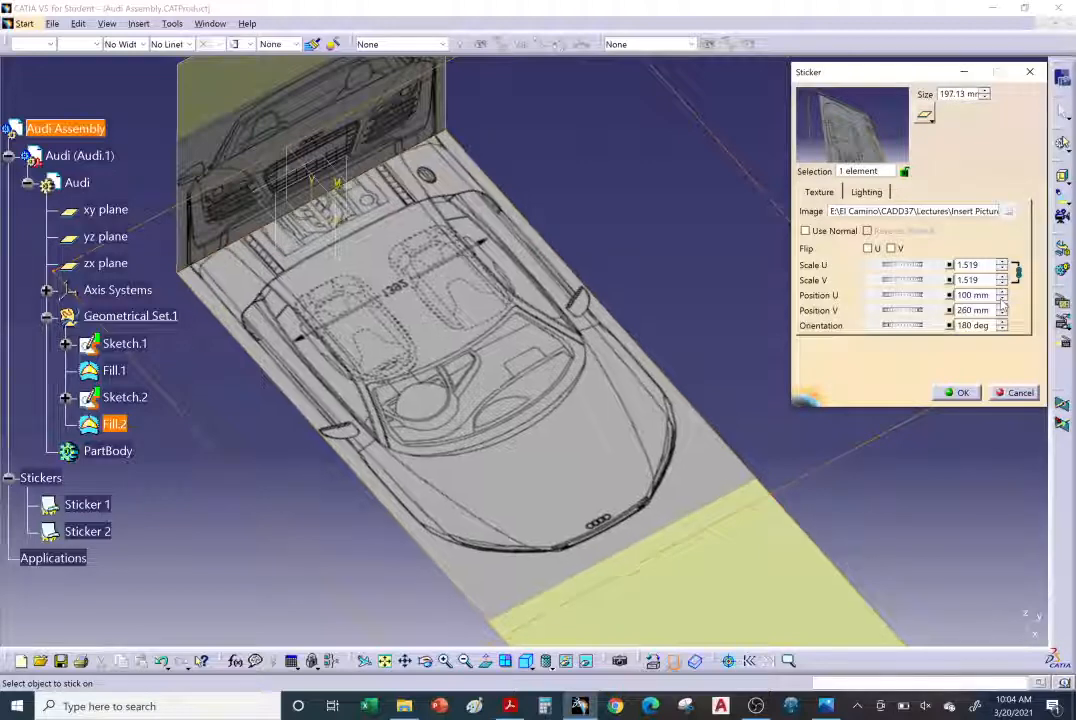
pyautogui.click(1001, 299)
pyautogui.click(1001, 299)
pyautogui.click(1001, 299)
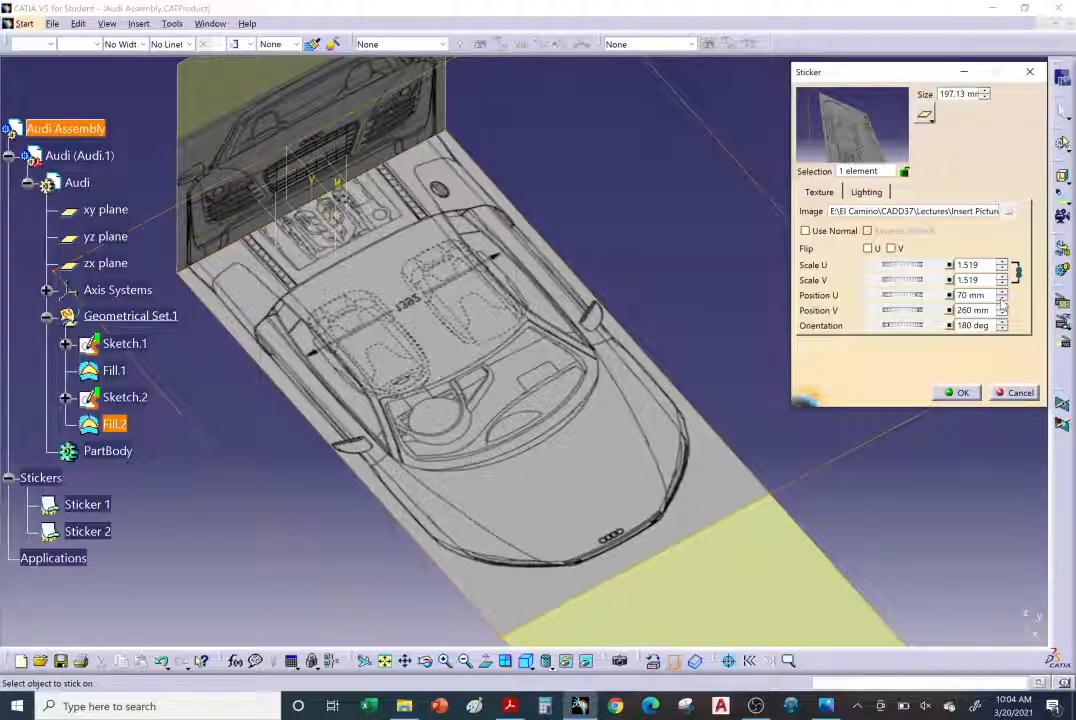
pyautogui.click(1001, 299)
pyautogui.click(1001, 299)
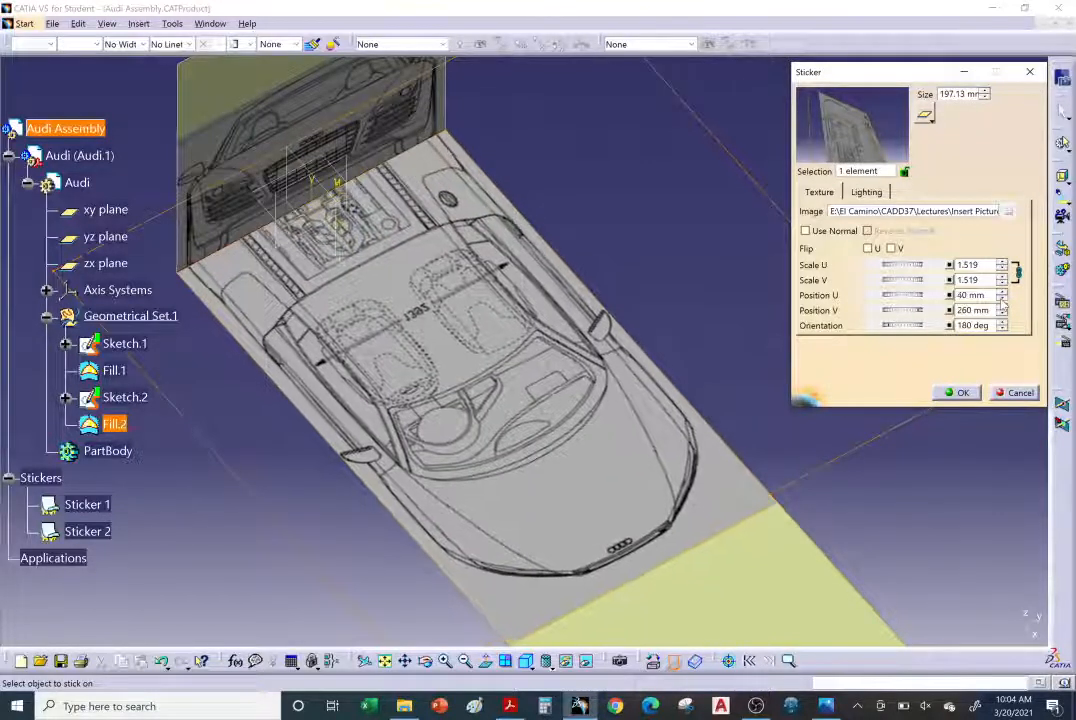
pyautogui.click(1001, 299)
pyautogui.click(1001, 299)
pyautogui.click(1001, 299)
pyautogui.click(1001, 299)
pyautogui.click(1001, 299)
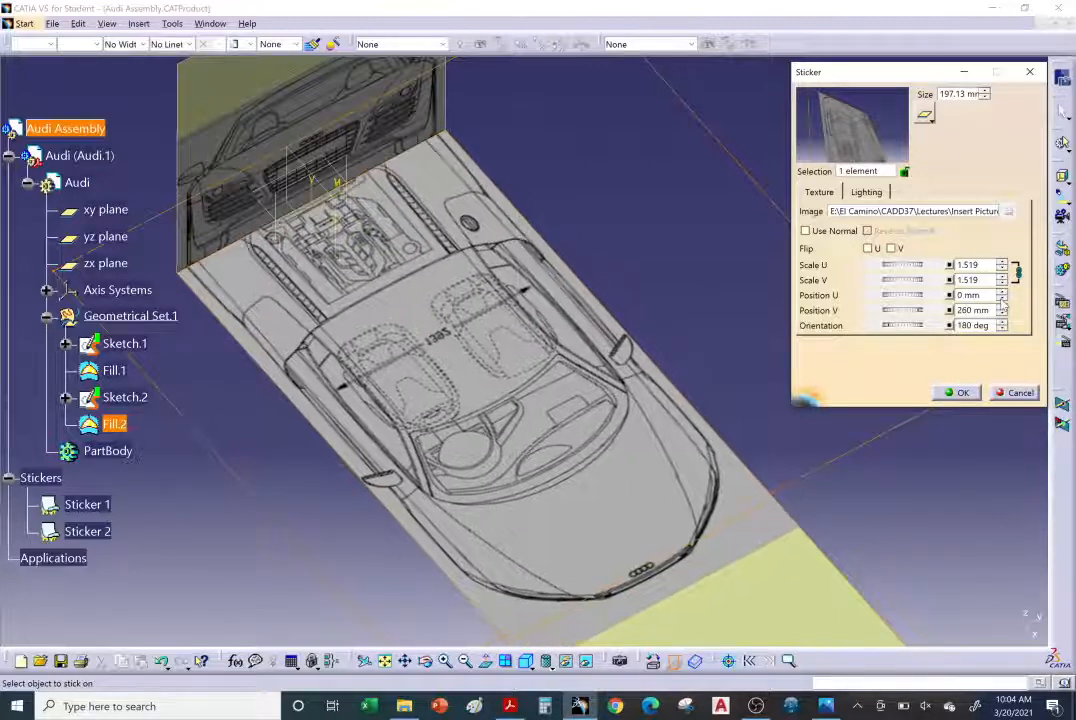
pyautogui.click(1001, 299)
pyautogui.click(1001, 299)
pyautogui.click(1001, 299)
pyautogui.click(1001, 299)
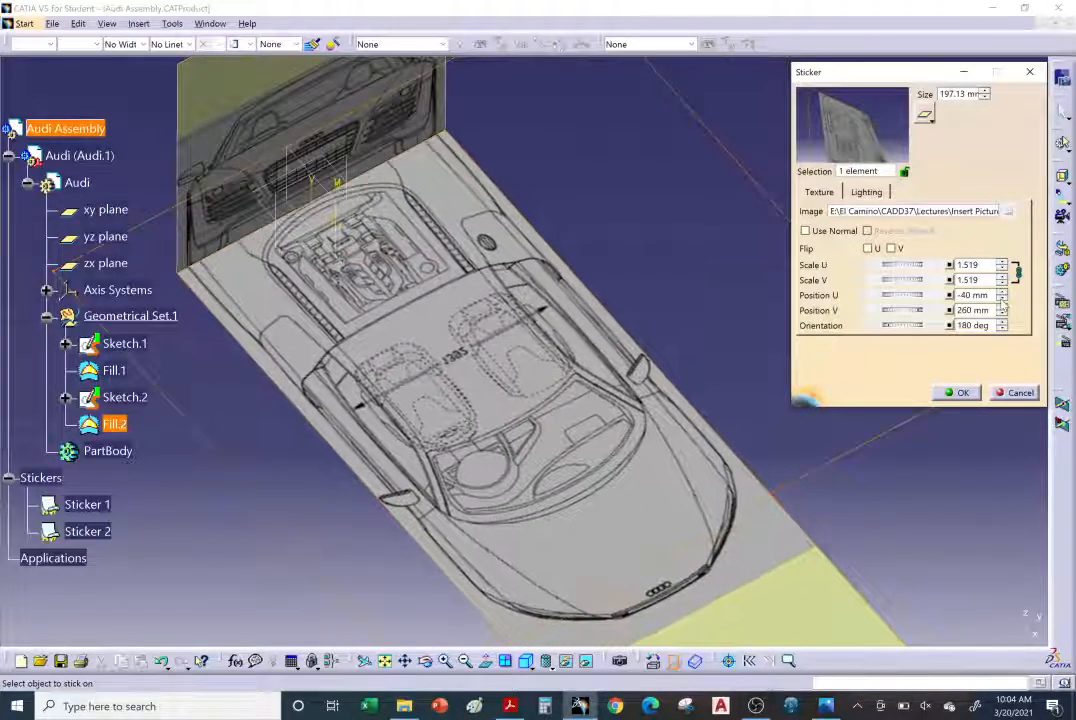
pyautogui.click(1001, 299)
pyautogui.click(1001, 299)
pyautogui.click(1001, 299)
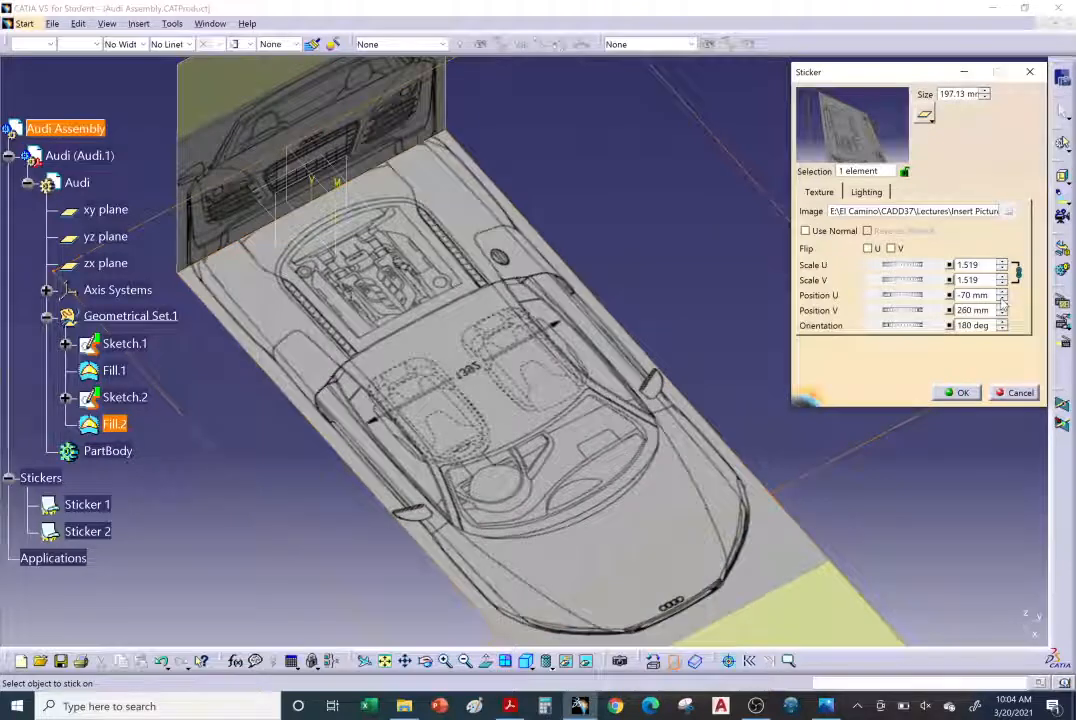
pyautogui.click(1001, 299)
pyautogui.click(1001, 299)
pyautogui.click(1001, 299)
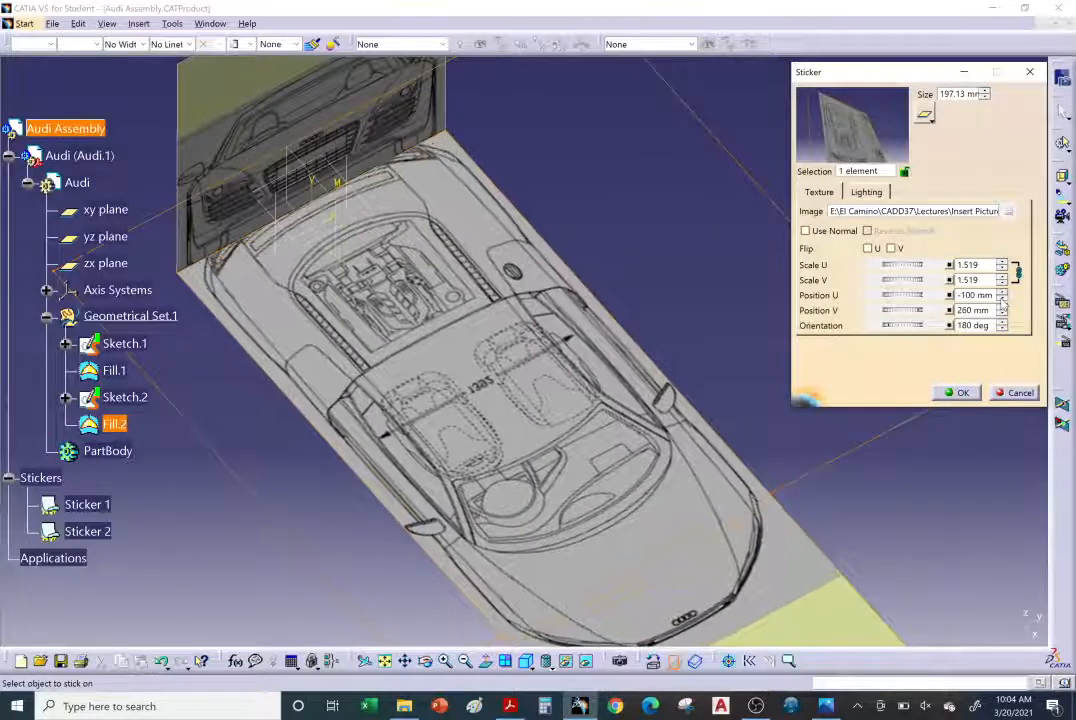
pyautogui.click(1001, 299)
pyautogui.click(1001, 299)
pyautogui.click(1001, 299)
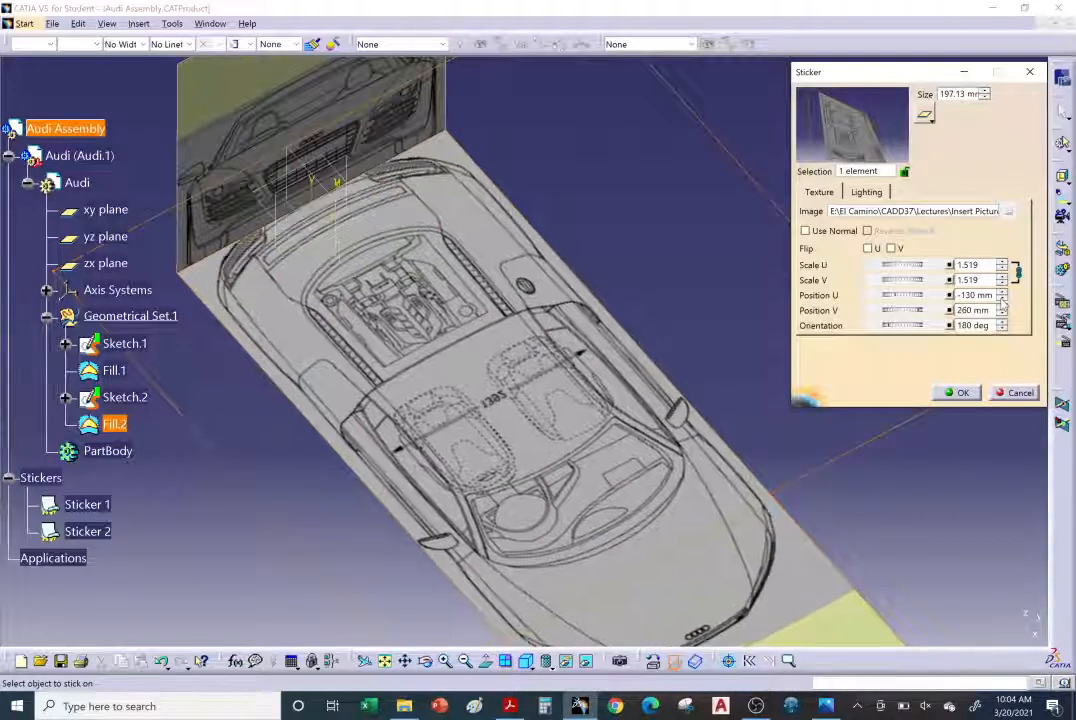
pyautogui.click(1001, 299)
pyautogui.click(1001, 299)
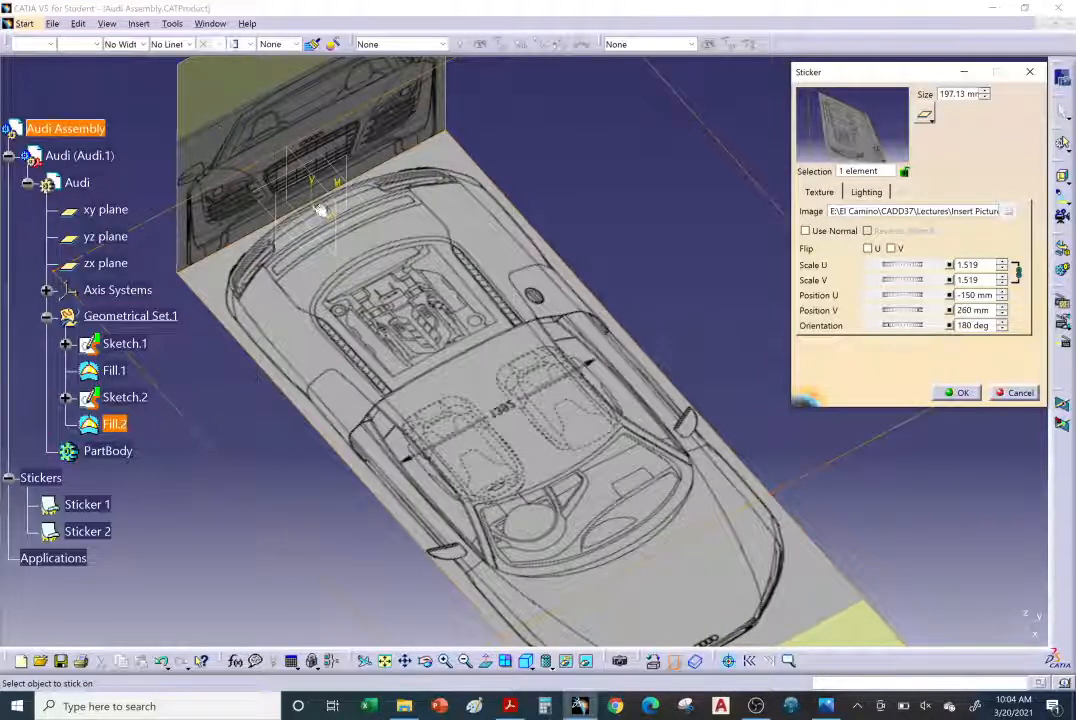
# Fine-tune the sticker's Position U to -147.1 mm so the car's rear meets the vertical surface, and accept the sticker
pyautogui.moveTo(355, 230)
pyautogui.mouseDown(button='middle')
pyautogui.moveTo(413, 302)
pyautogui.moveTo(271, 223)
pyautogui.moveTo(672, 406)
pyautogui.mouseUp(button='middle')
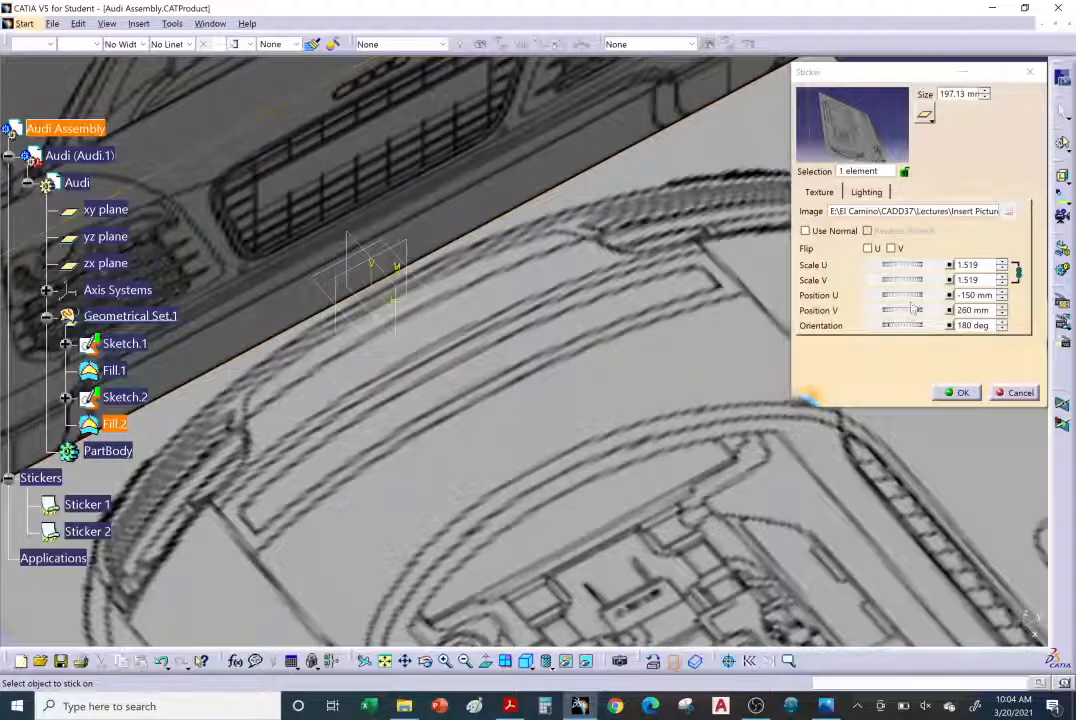
pyautogui.moveTo(904, 295); pyautogui.dragTo(915, 300)
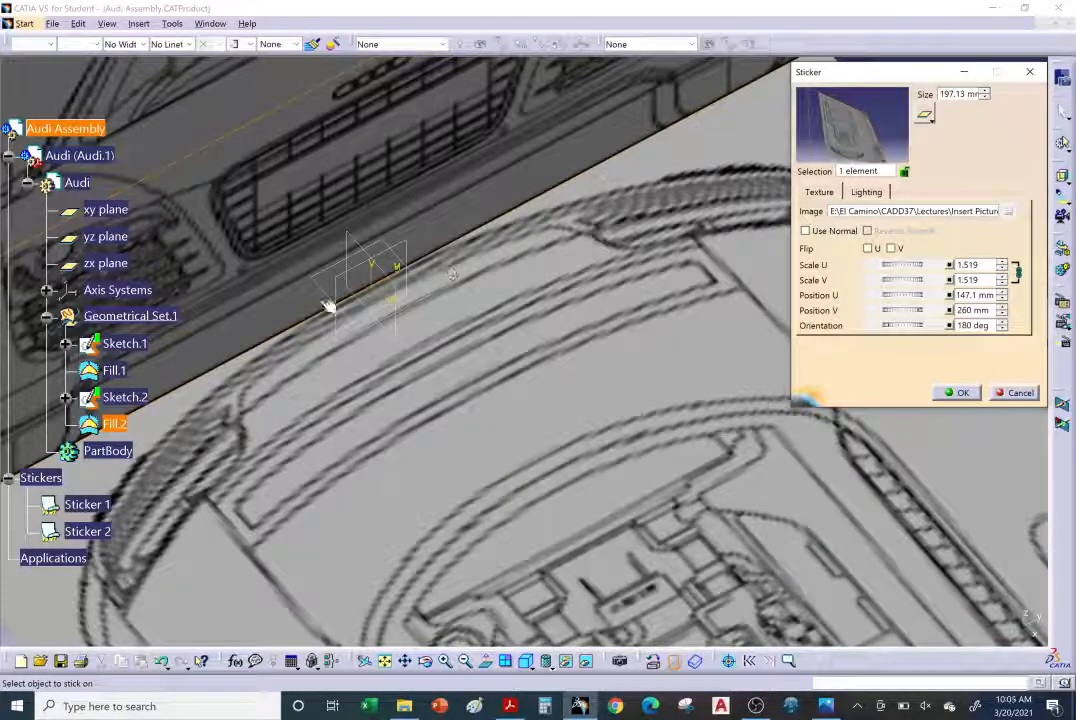
pyautogui.moveTo(540, 338)
pyautogui.mouseDown(button='middle')
pyautogui.moveTo(540, 420)
pyautogui.moveTo(524, 336)
pyautogui.moveTo(540, 316)
pyautogui.mouseUp(button='middle')
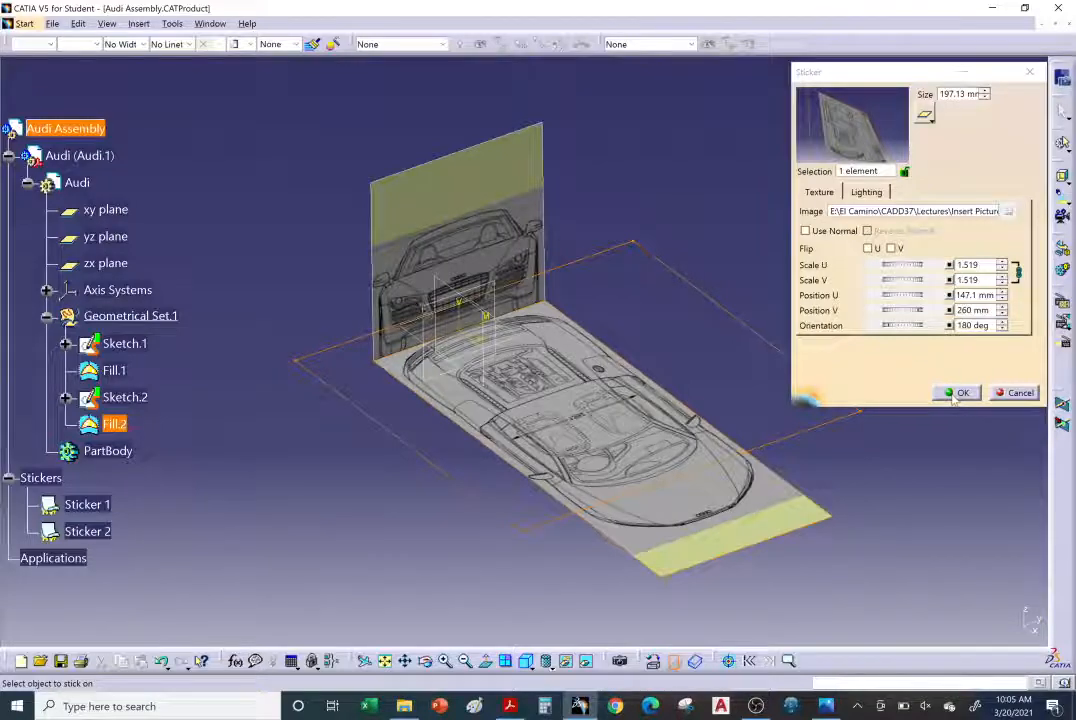
pyautogui.click(955, 393)
pyautogui.moveTo(877, 451)
pyautogui.mouseDown(button='middle')
pyautogui.moveTo(778, 413)
pyautogui.moveTo(761, 384)
pyautogui.moveTo(586, 367)
pyautogui.moveTo(637, 413)
pyautogui.moveTo(677, 318)
pyautogui.moveTo(641, 454)
pyautogui.moveTo(653, 466)
pyautogui.moveTo(692, 351)
pyautogui.moveTo(795, 322)
pyautogui.moveTo(666, 389)
pyautogui.moveTo(690, 375)
pyautogui.moveTo(920, 411)
pyautogui.moveTo(910, 464)
pyautogui.moveTo(797, 378)
pyautogui.moveTo(800, 473)
pyautogui.moveTo(630, 342)
pyautogui.mouseUp(button='middle')
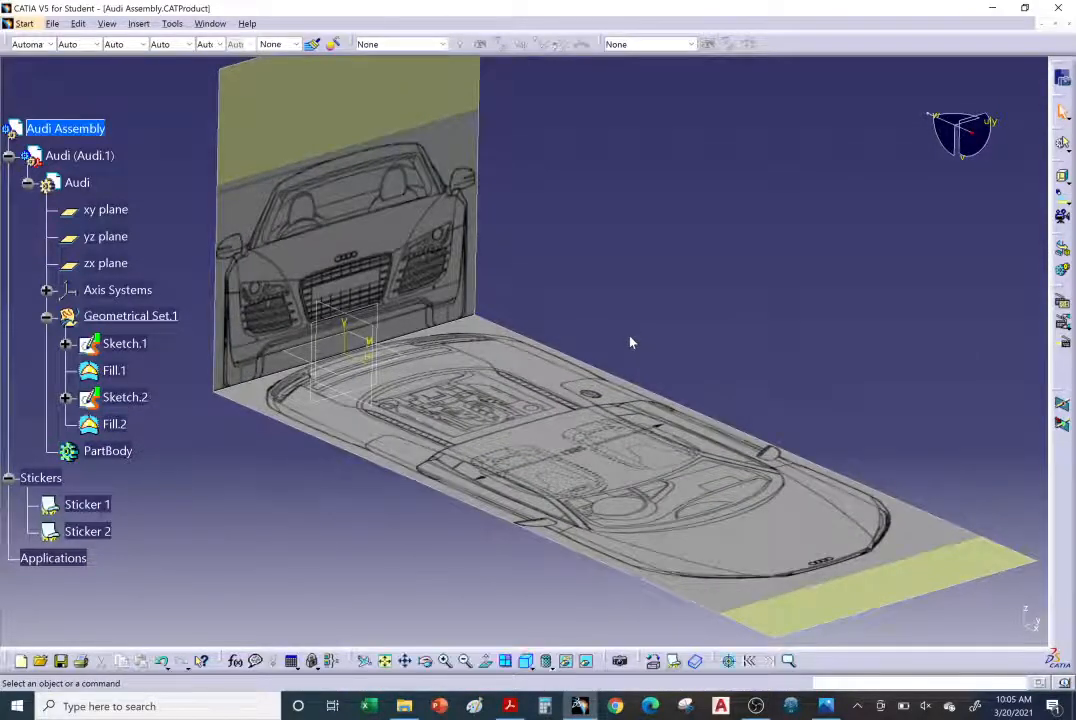
# Switch to Photos to examine the car's side view in Insert Picture.png, and return to the CATIA assembly
pyautogui.click(825, 706)
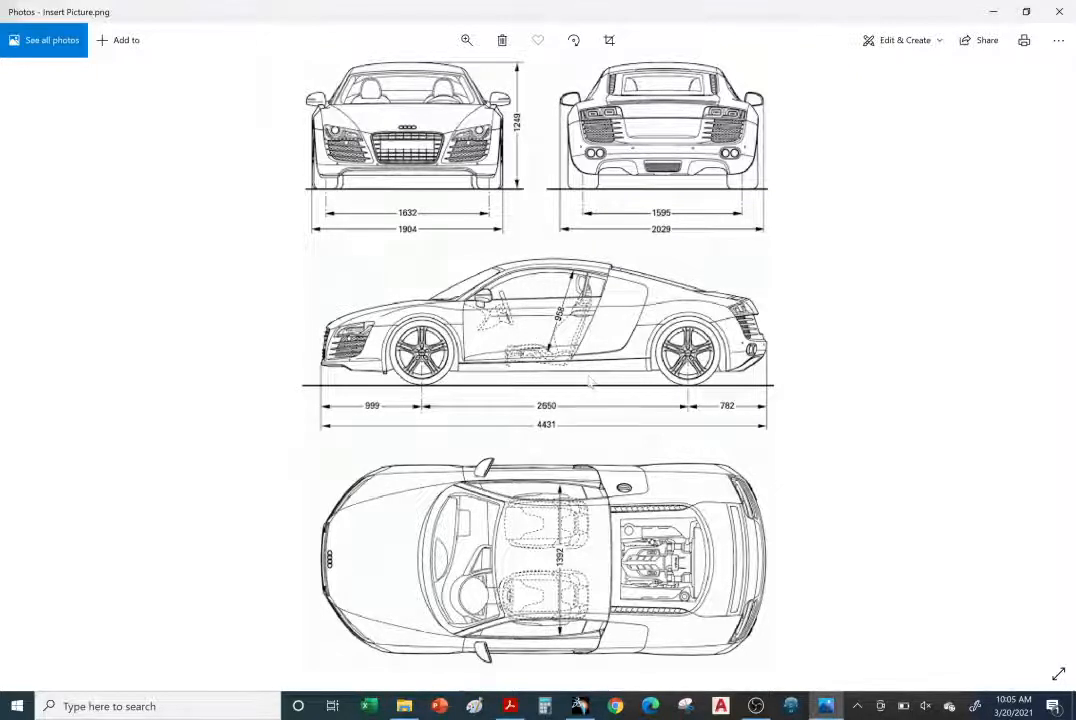
pyautogui.hotkey('alt', 'Tab')
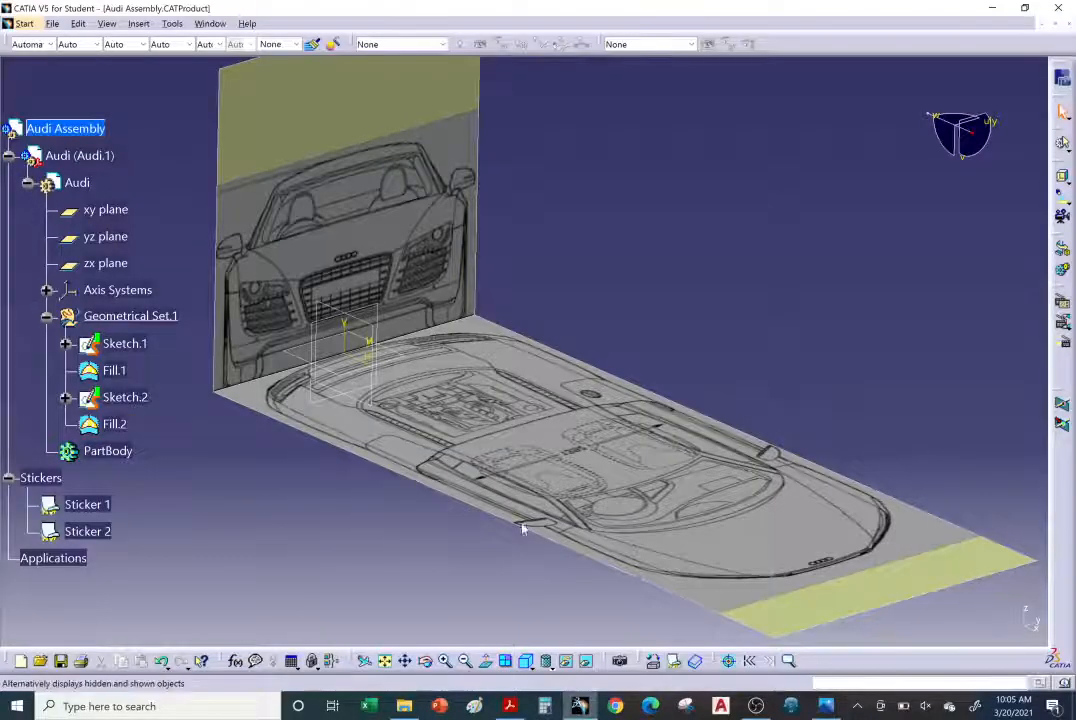
pyautogui.moveTo(475, 439); pyautogui.dragTo(706, 335, button='middle')
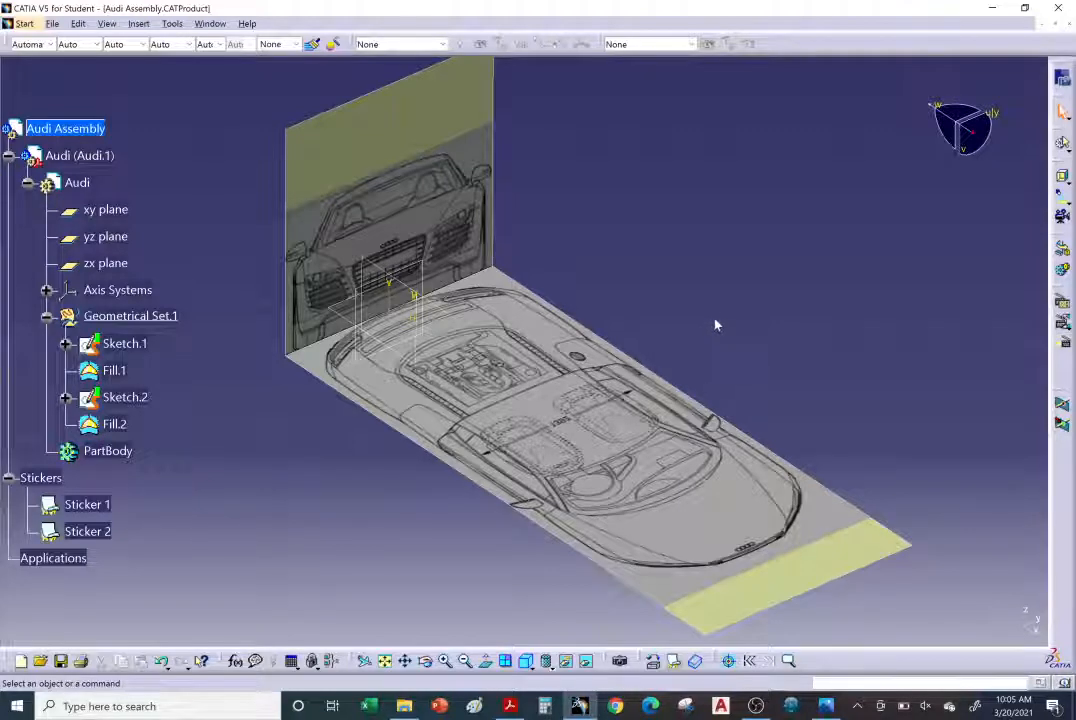
pyautogui.click(1059, 82)
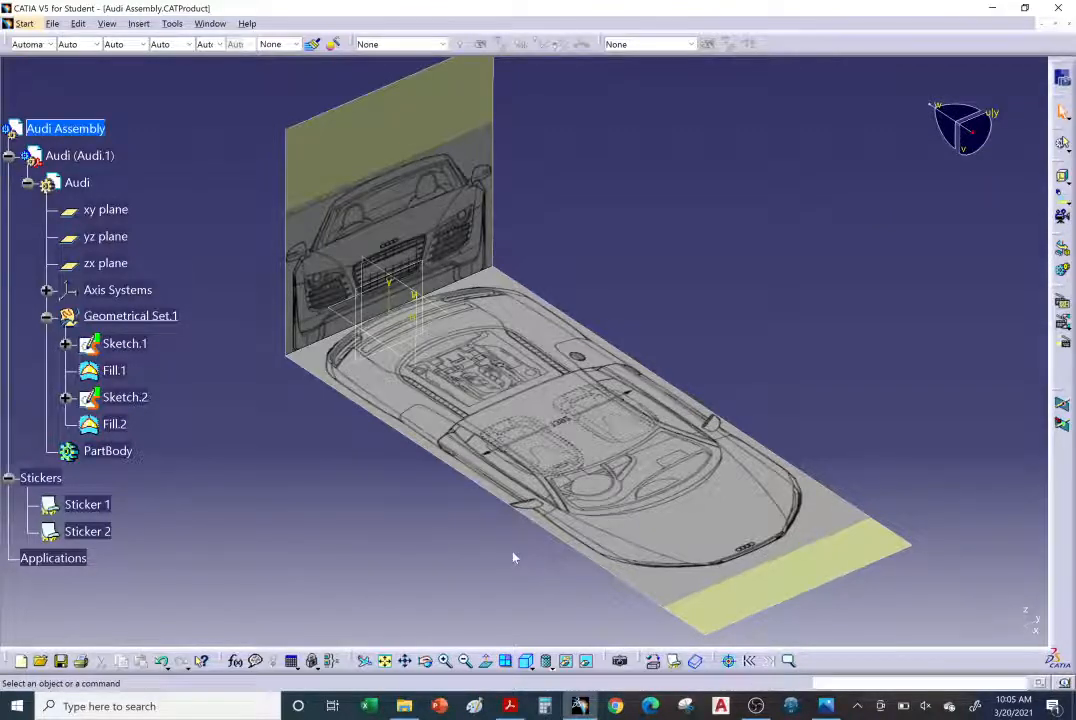
pyautogui.moveTo(507, 552); pyautogui.dragTo(741, 352, button='middle')
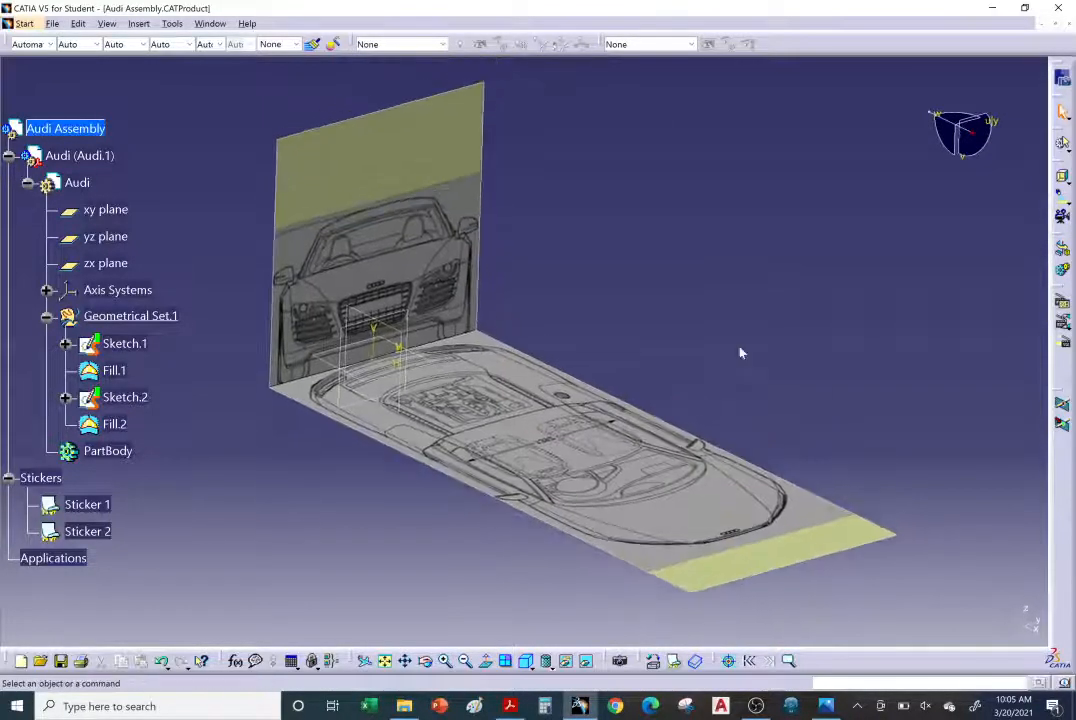
pyautogui.click(8, 156)
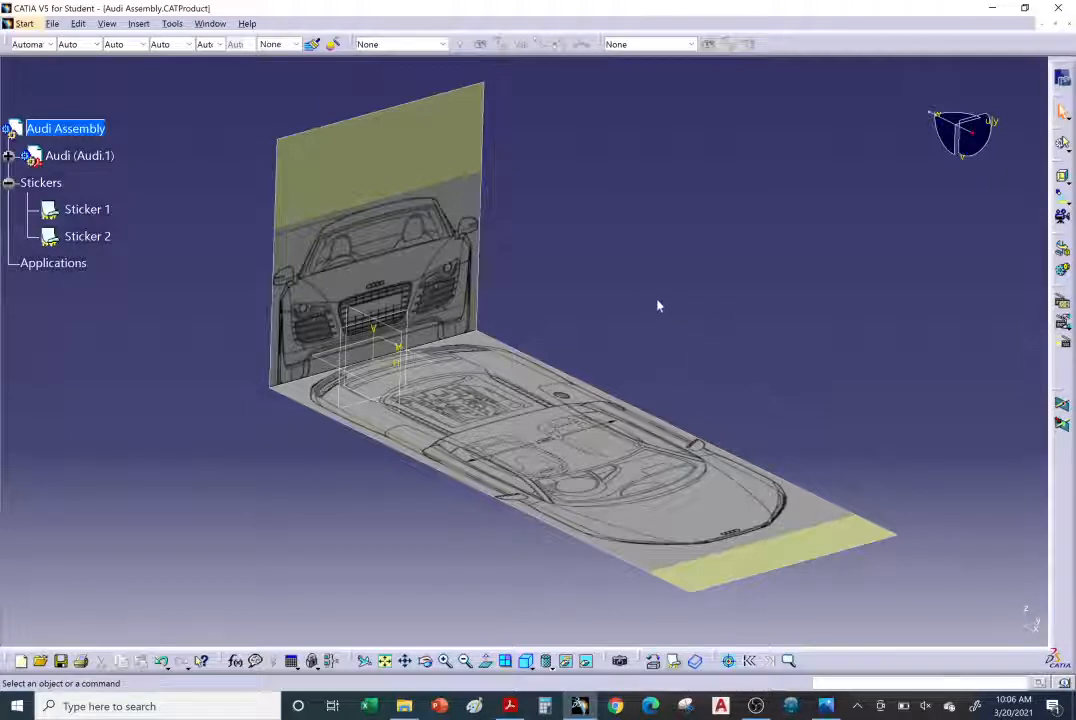
pyautogui.click(8, 155)
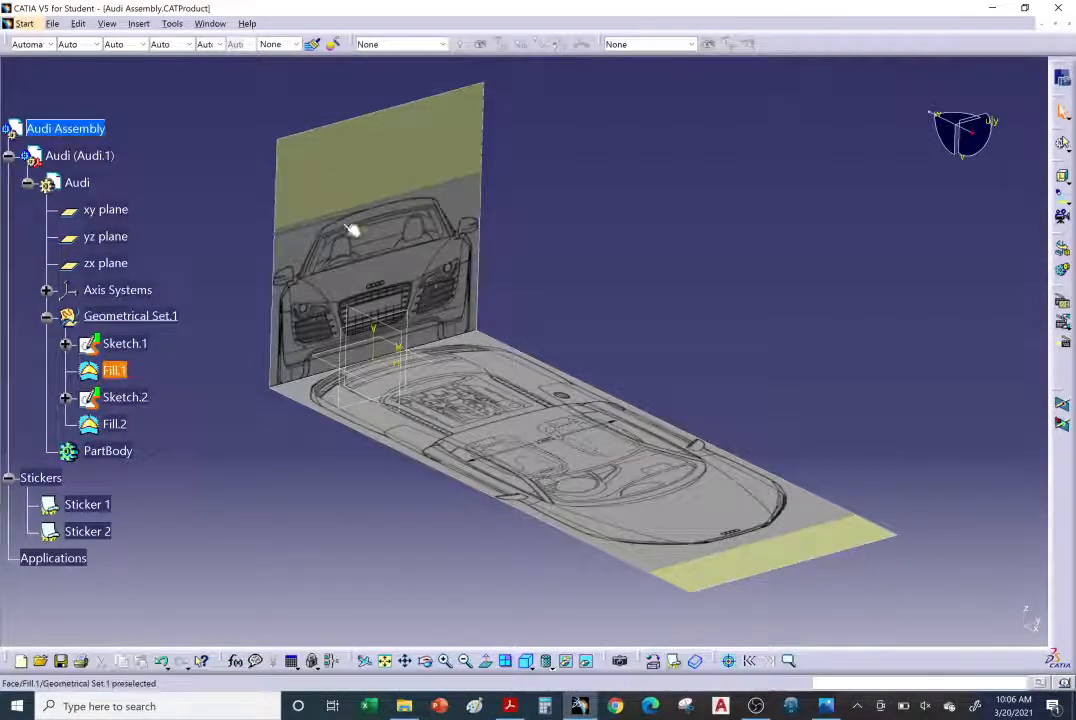
# Activate the Audi part for editing in the Generative Shape Design workbench
pyautogui.click(158, 324)
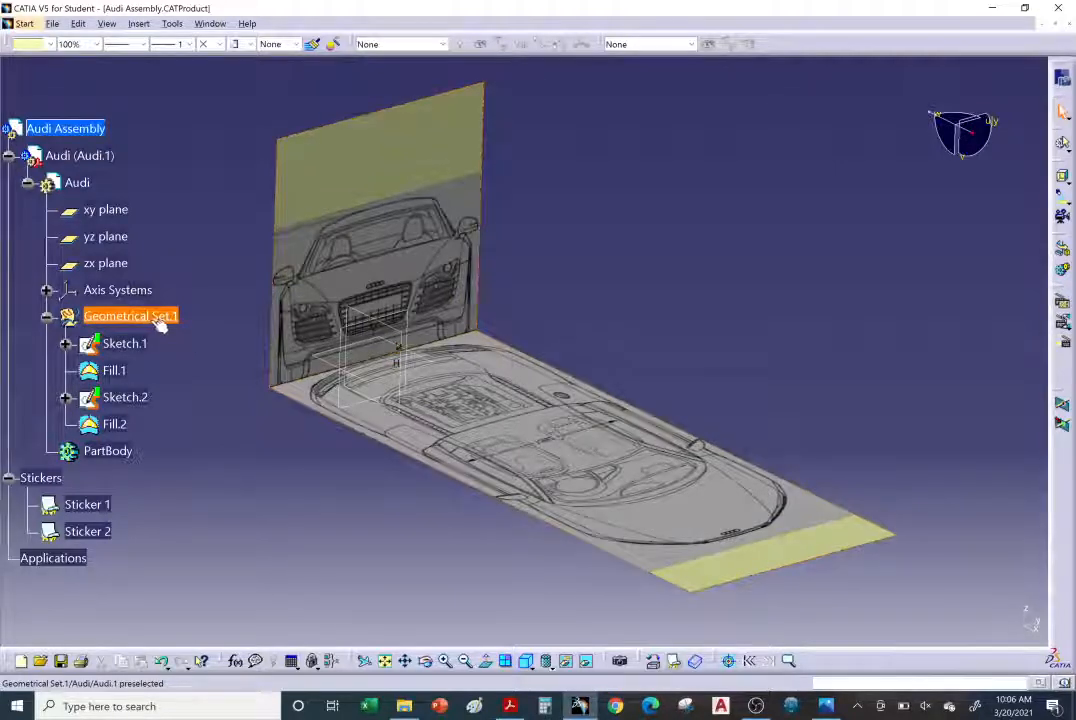
pyautogui.click(331, 180)
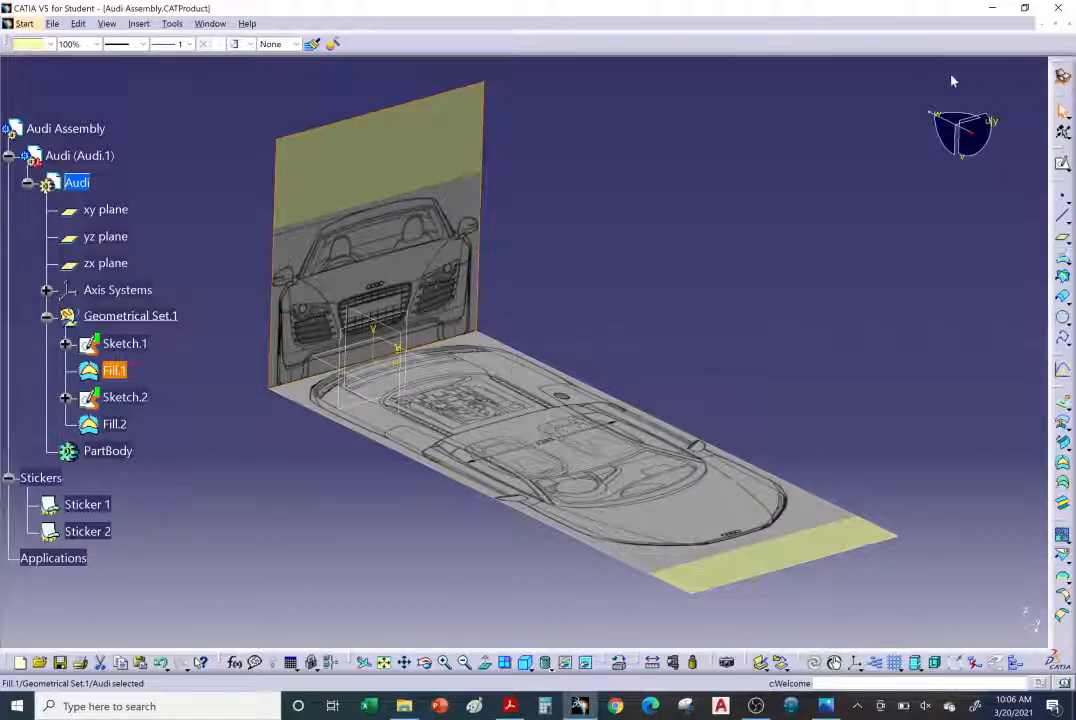
pyautogui.click(24, 23)
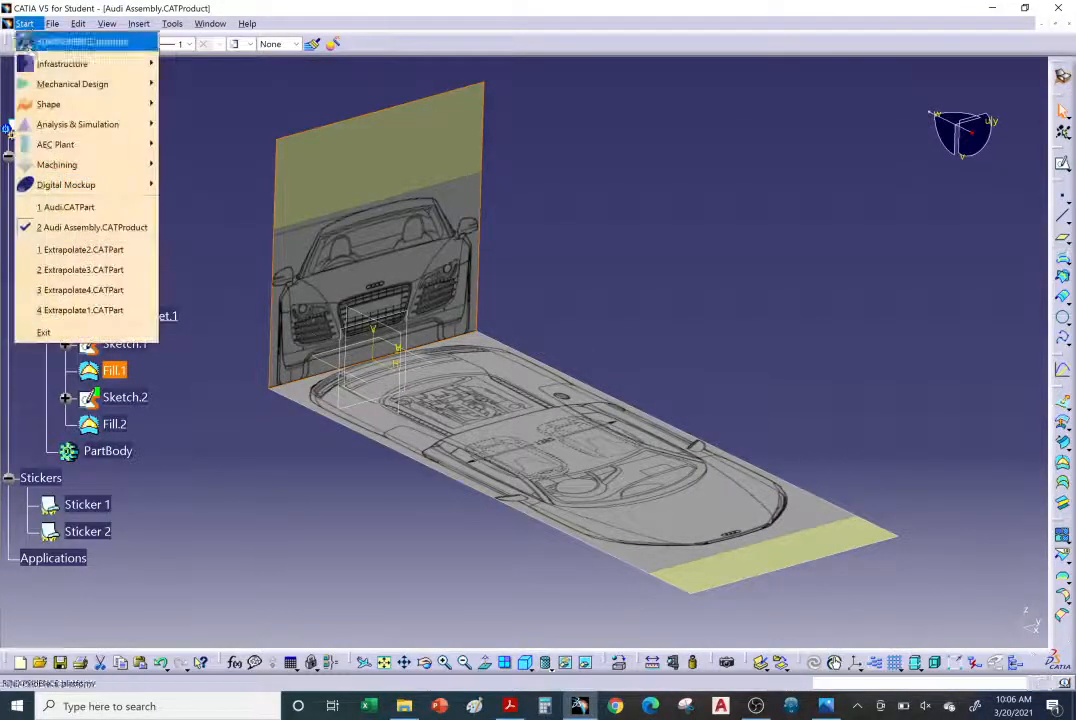
pyautogui.moveTo(120, 104)
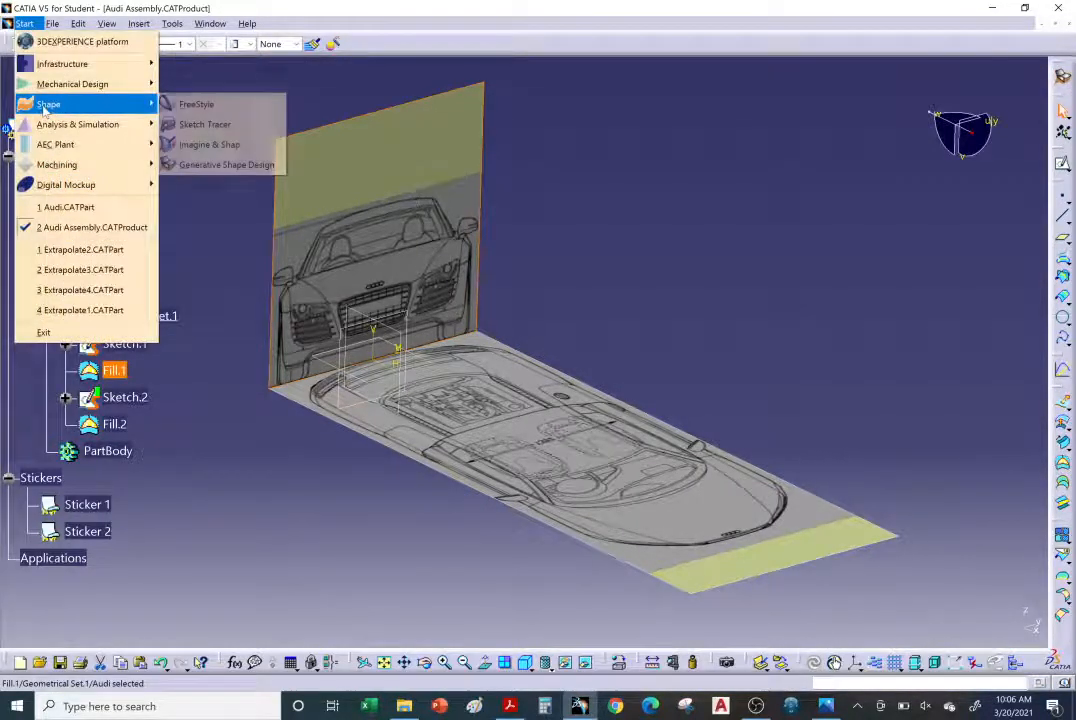
pyautogui.click(197, 165)
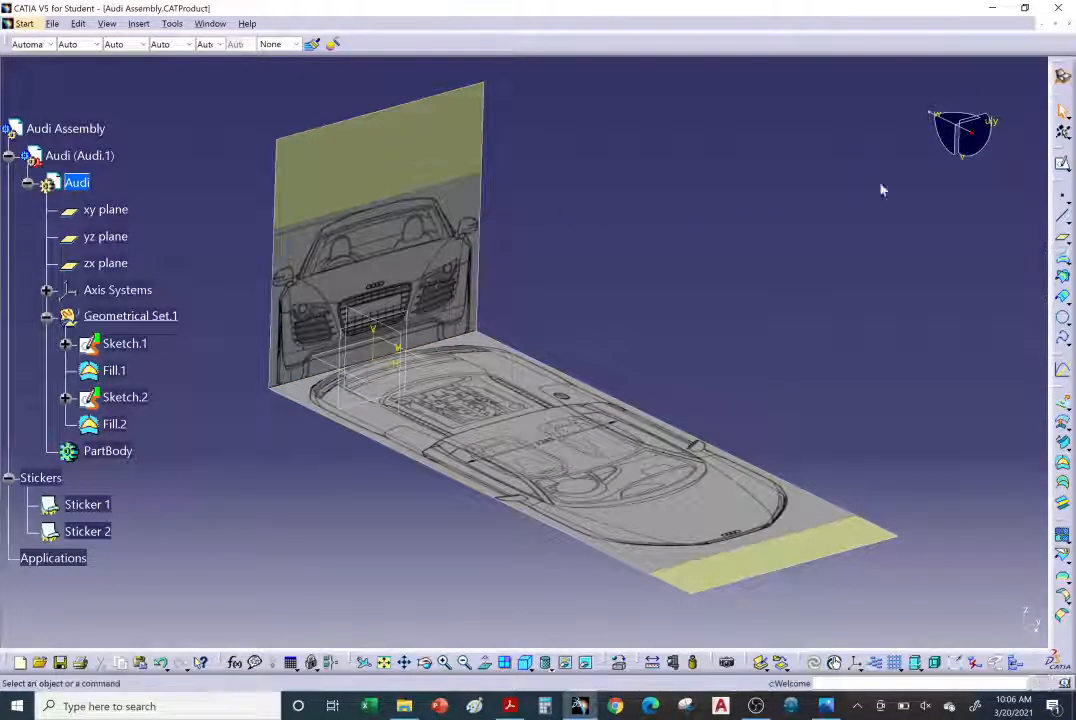
# Create a sketch on the zx plane and turn the view normal to it
pyautogui.moveTo(655, 270); pyautogui.dragTo(712, 310, button='middle')
pyautogui.moveTo(457, 300); pyautogui.dragTo(250, 413, button='middle')
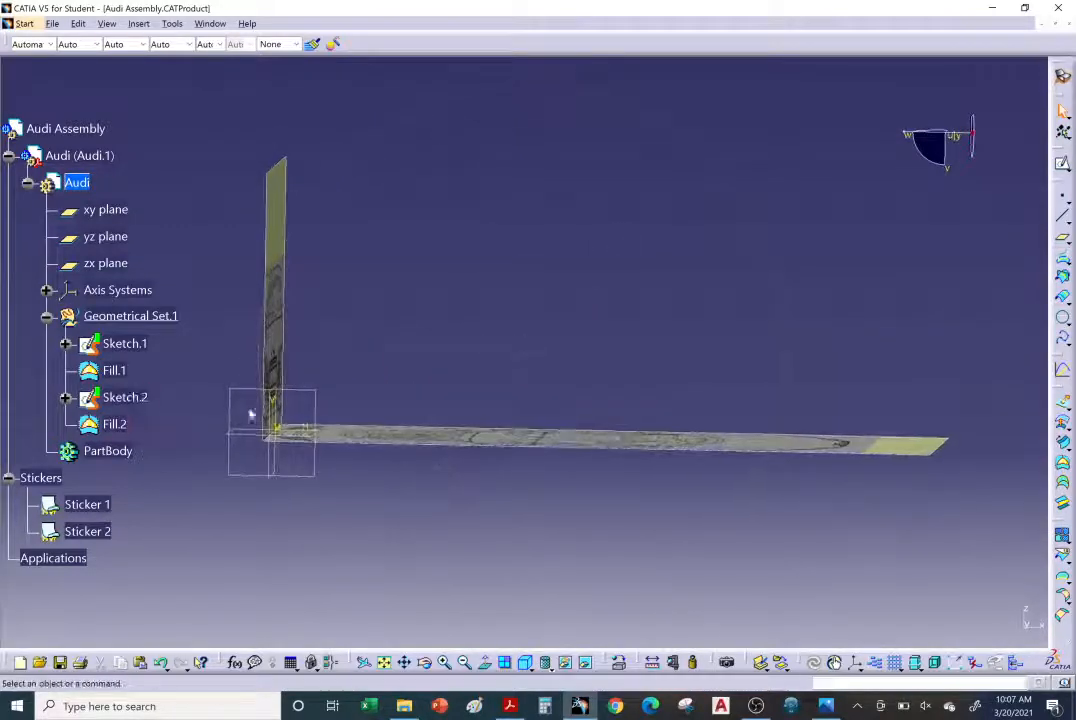
pyautogui.click(124, 266)
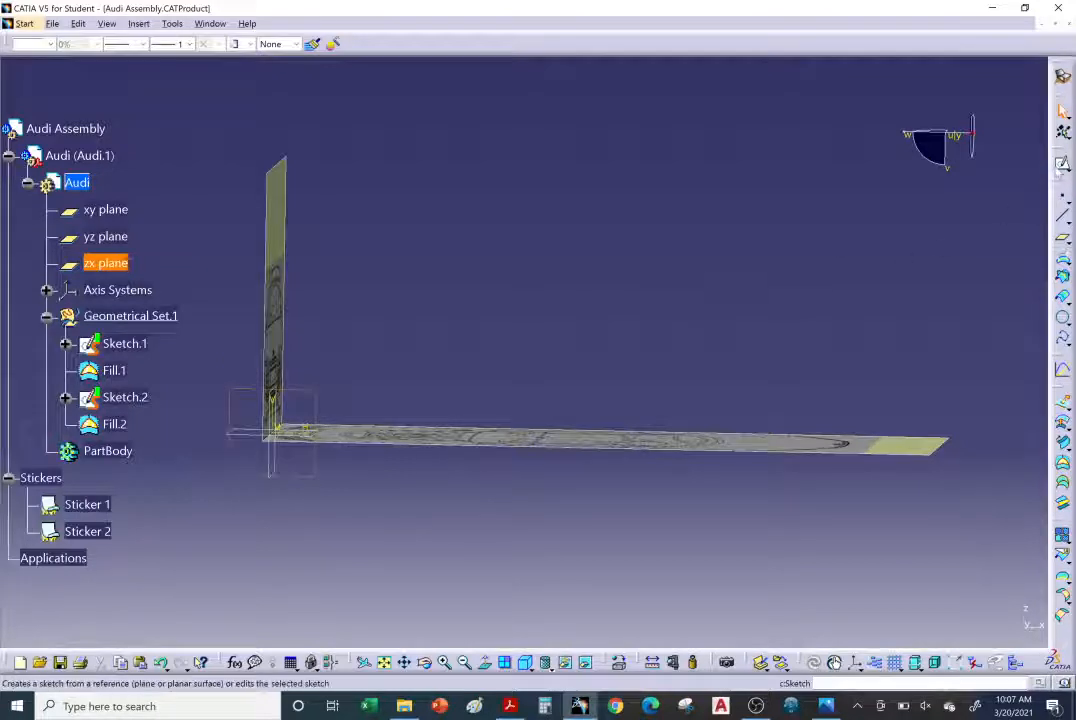
pyautogui.click(1062, 163)
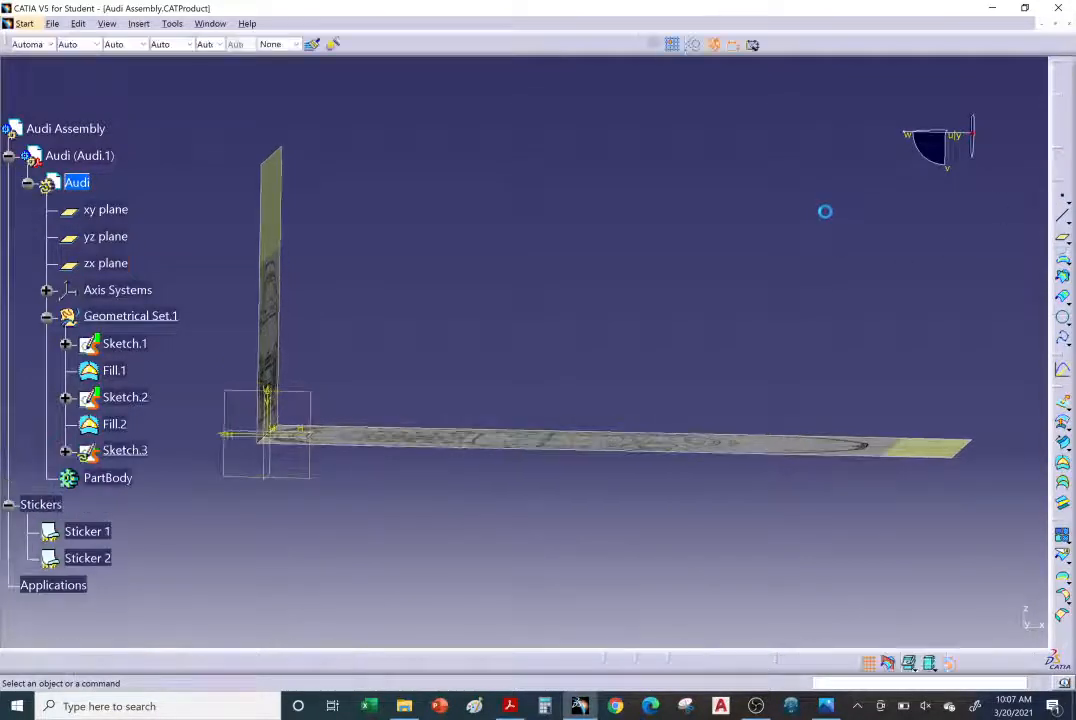
pyautogui.moveTo(806, 245)
pyautogui.mouseDown(button='middle')
pyautogui.moveTo(720, 334)
pyautogui.moveTo(720, 355)
pyautogui.moveTo(559, 336)
pyautogui.moveTo(647, 394)
pyautogui.moveTo(778, 413)
pyautogui.moveTo(643, 395)
pyautogui.moveTo(651, 322)
pyautogui.moveTo(560, 272)
pyautogui.mouseUp(button='middle')
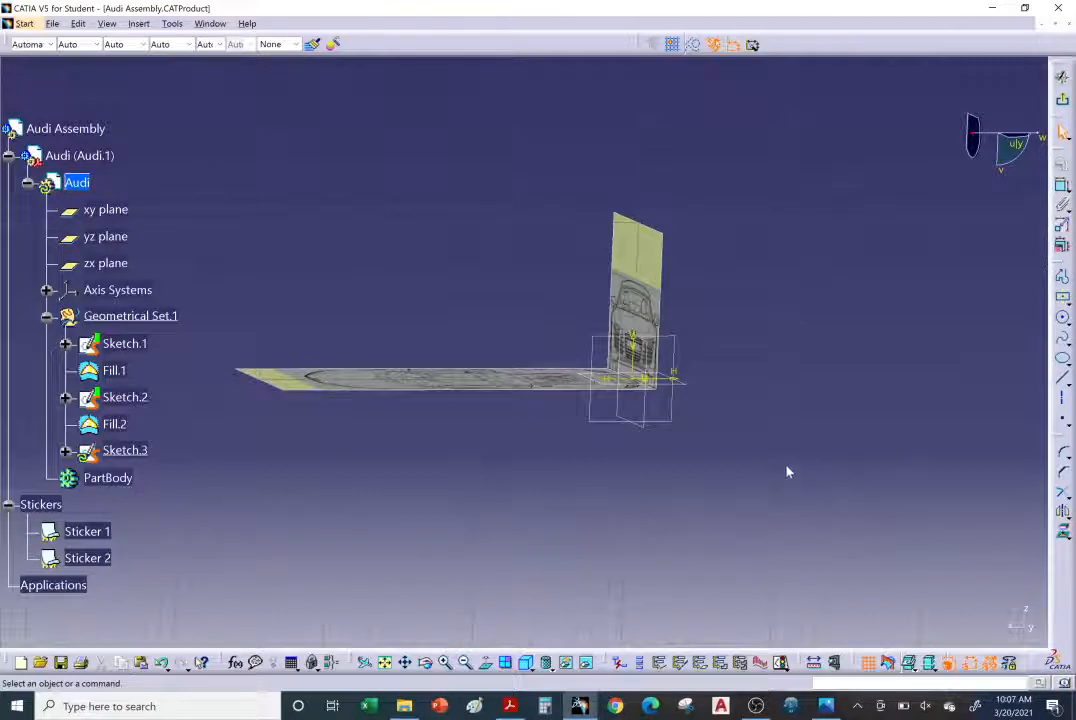
pyautogui.click(486, 663)
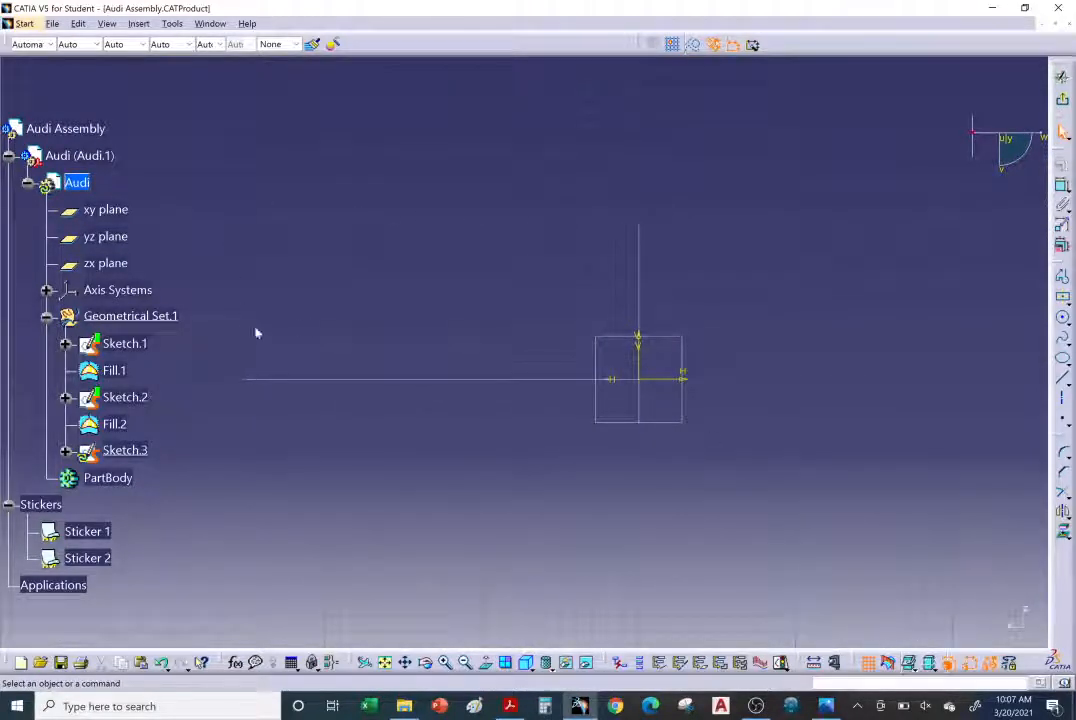
# Sketch a rectangle about 259 mm wide and 98 mm high with one corner at the sketch origin
pyautogui.click(1063, 318)
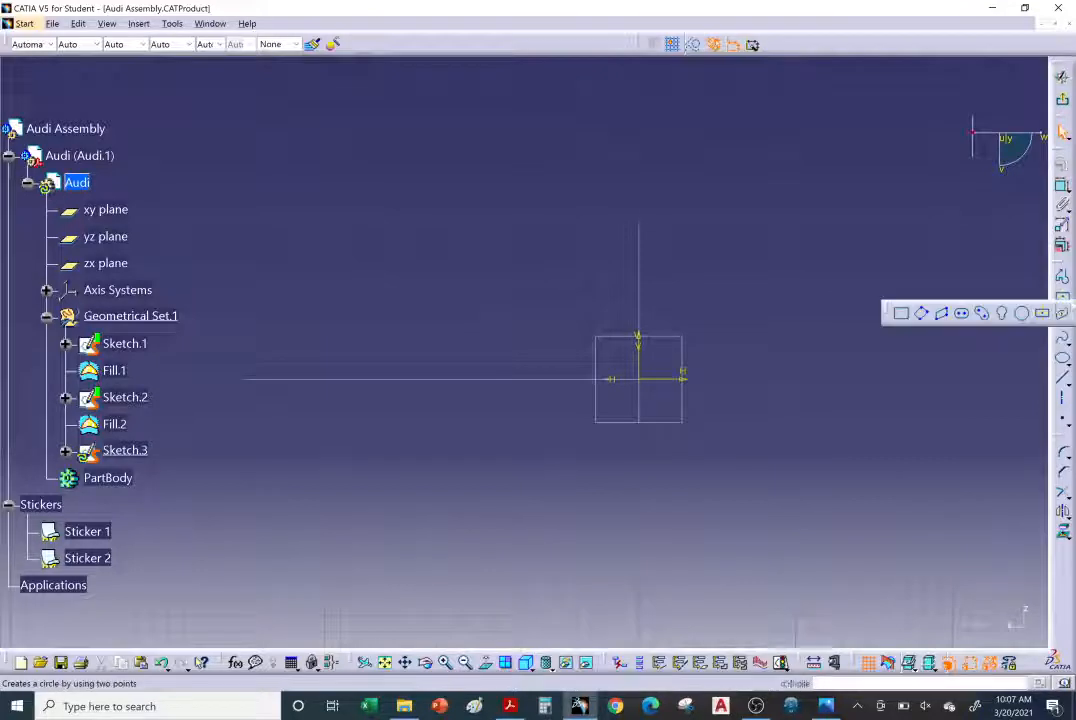
pyautogui.click(900, 314)
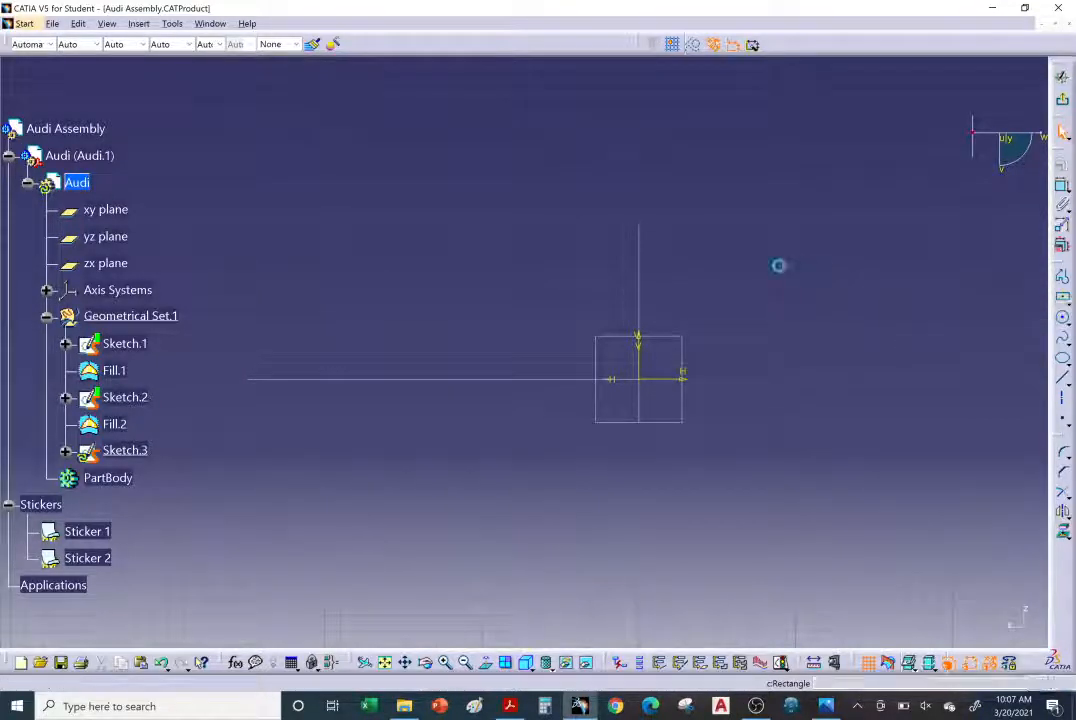
pyautogui.click(641, 376)
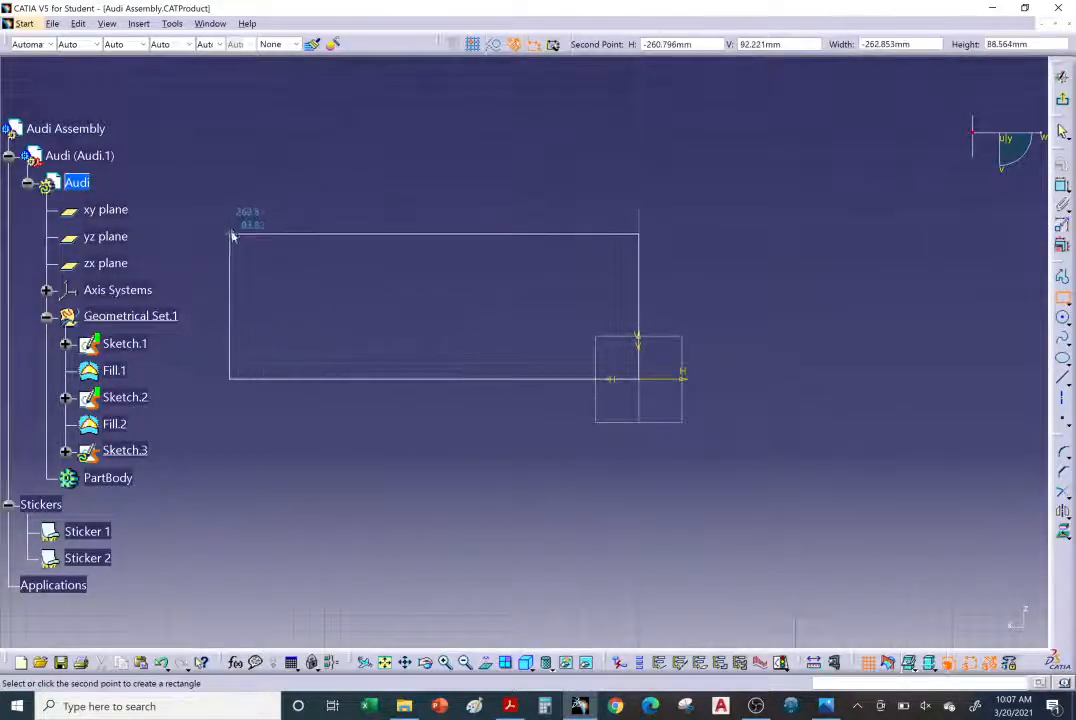
pyautogui.click(234, 229)
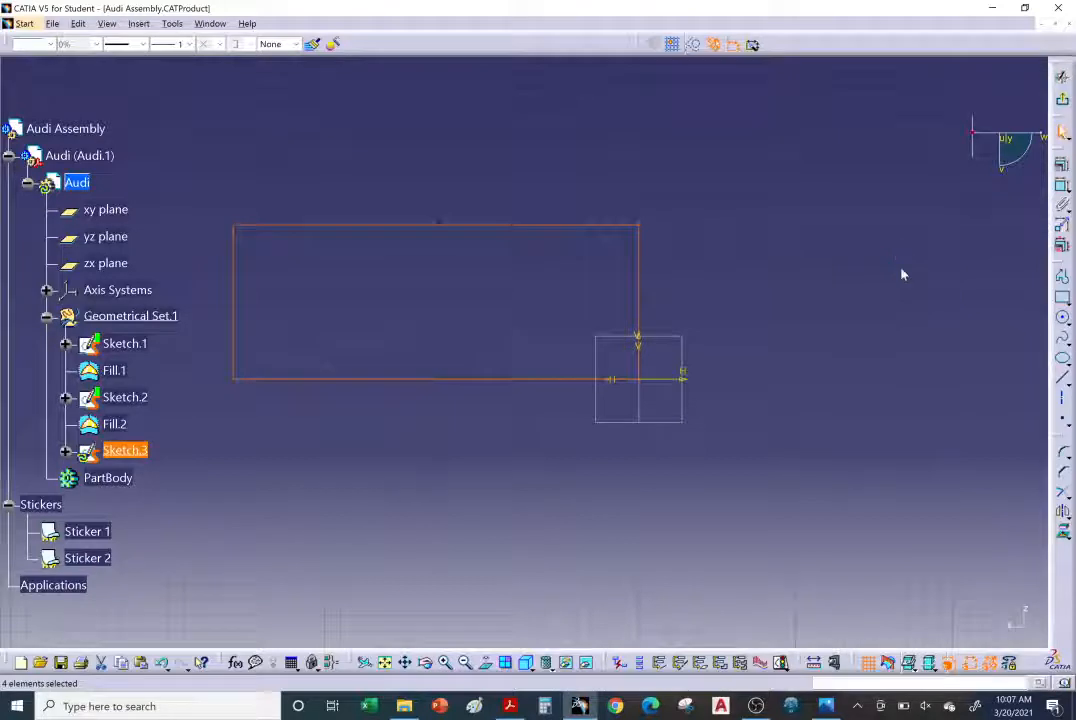
# Dimension the length of the rectangle's upper edge and the height of its vertical edge away from the origin
pyautogui.click(1062, 185)
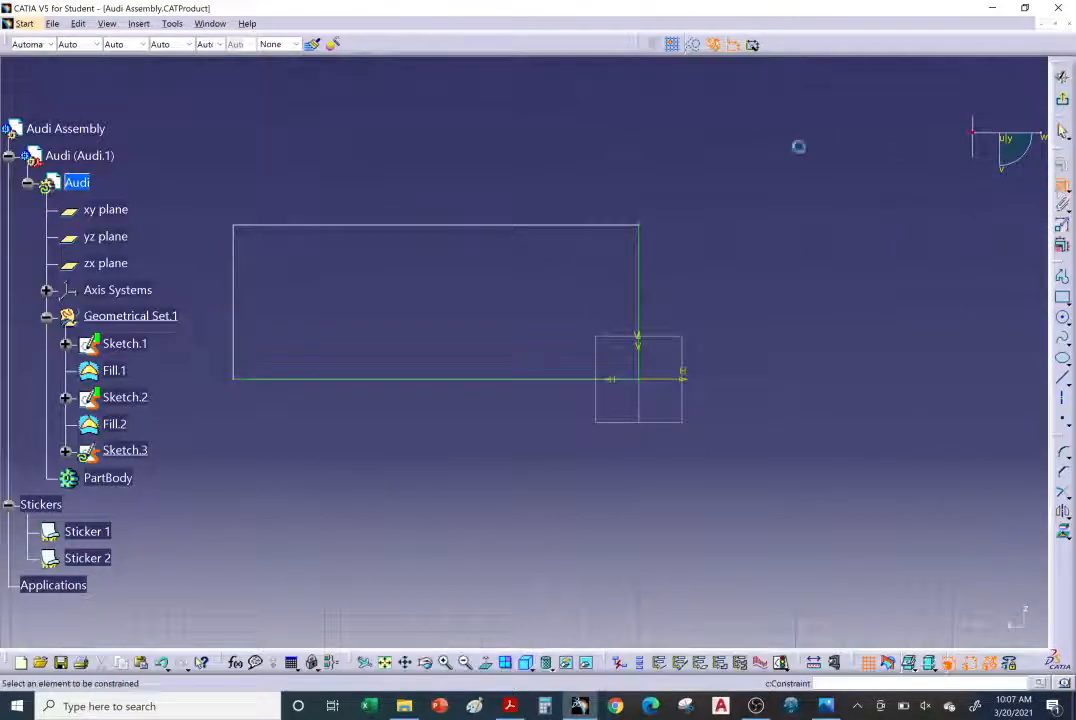
pyautogui.click(536, 226)
pyautogui.click(509, 172)
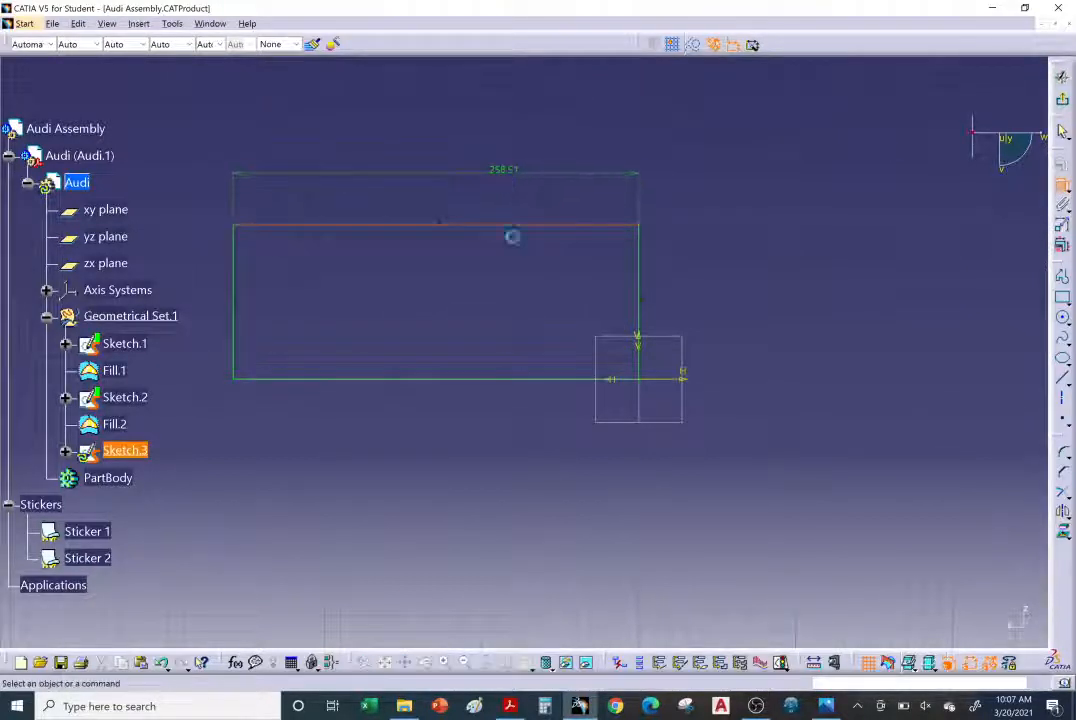
pyautogui.moveTo(540, 306); pyautogui.dragTo(615, 341, button='middle')
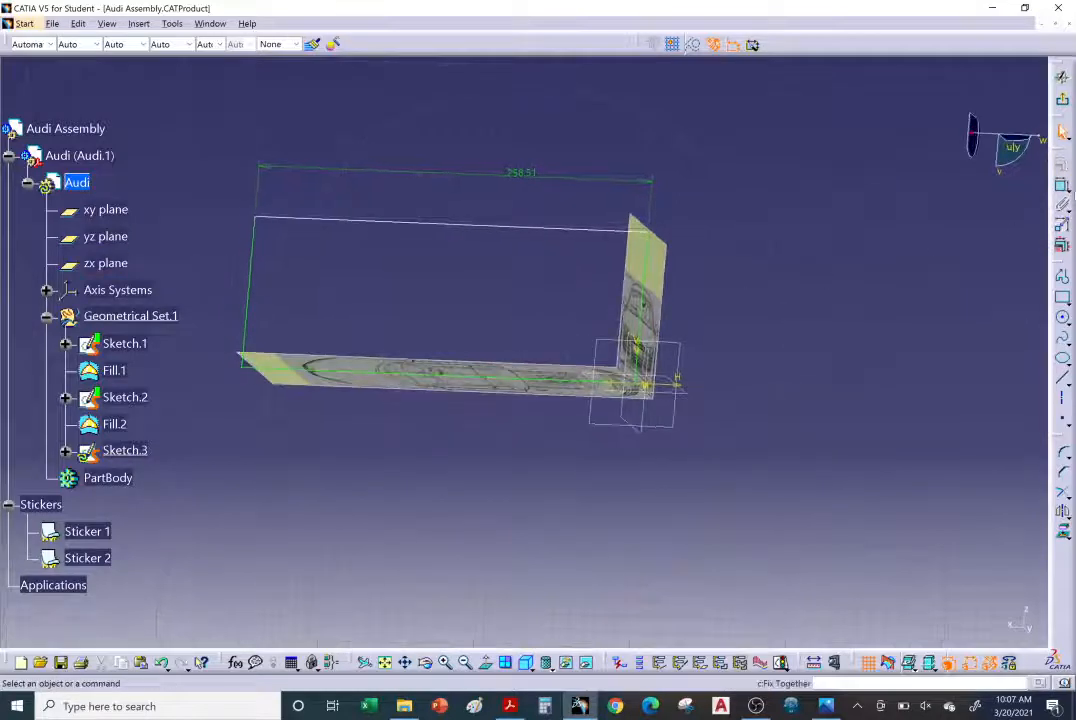
pyautogui.click(250, 250)
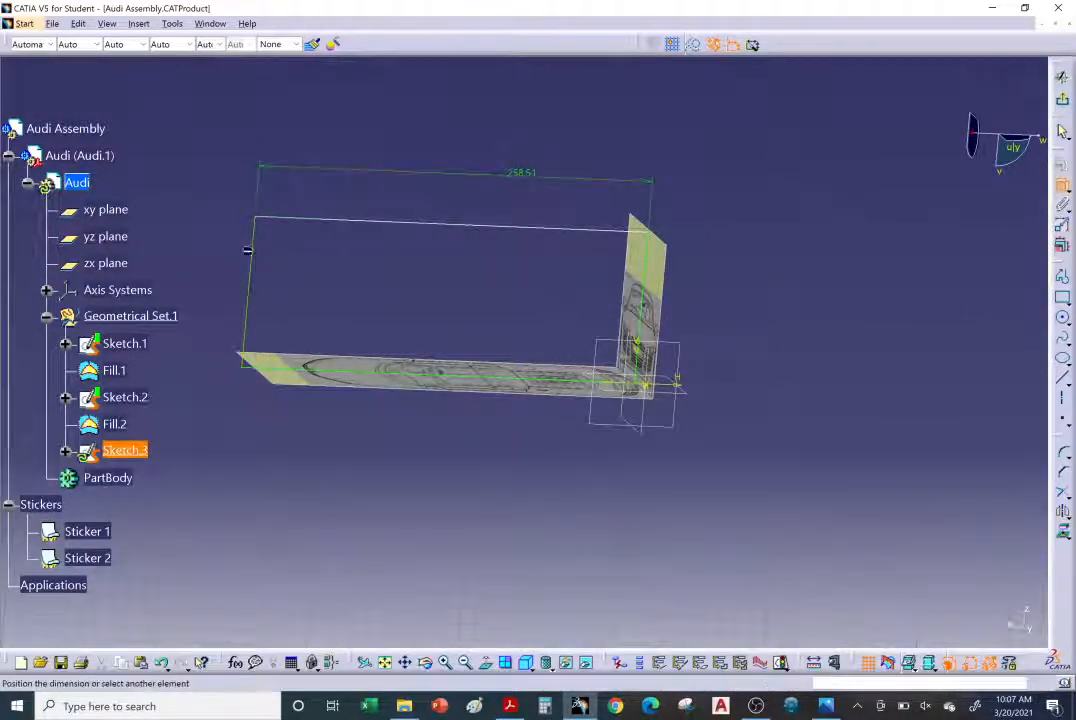
pyautogui.click(224, 266)
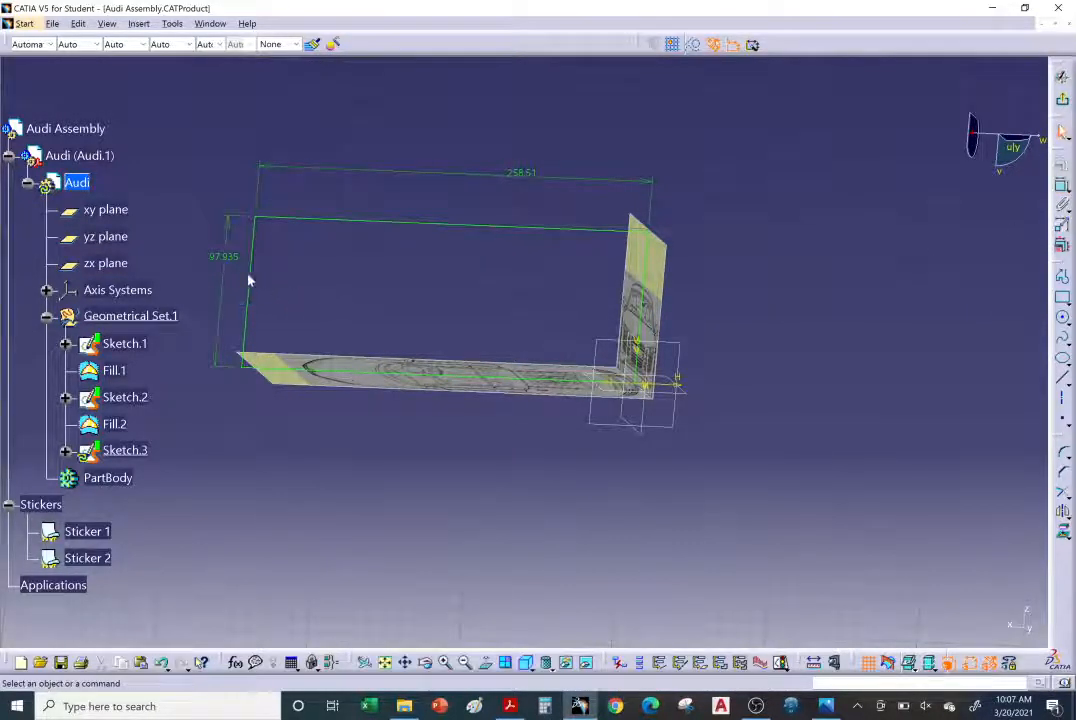
# Set the rectangle's height to 100 mm and its length to 250 mm
pyautogui.doubleClick(223, 258)
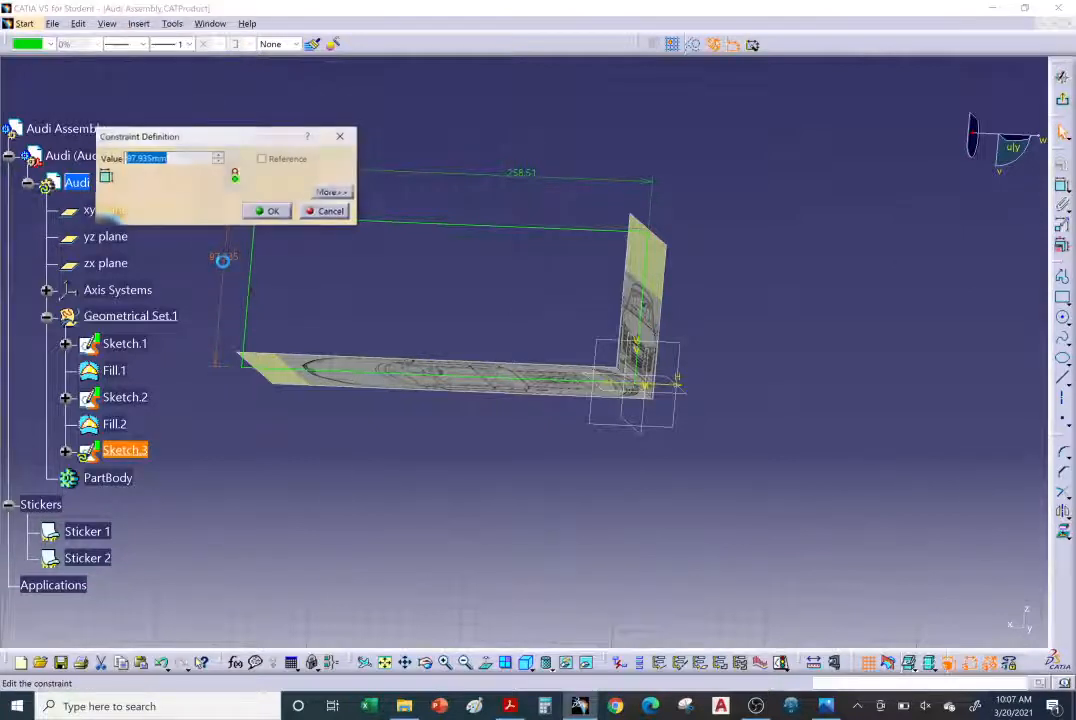
pyautogui.write('100')
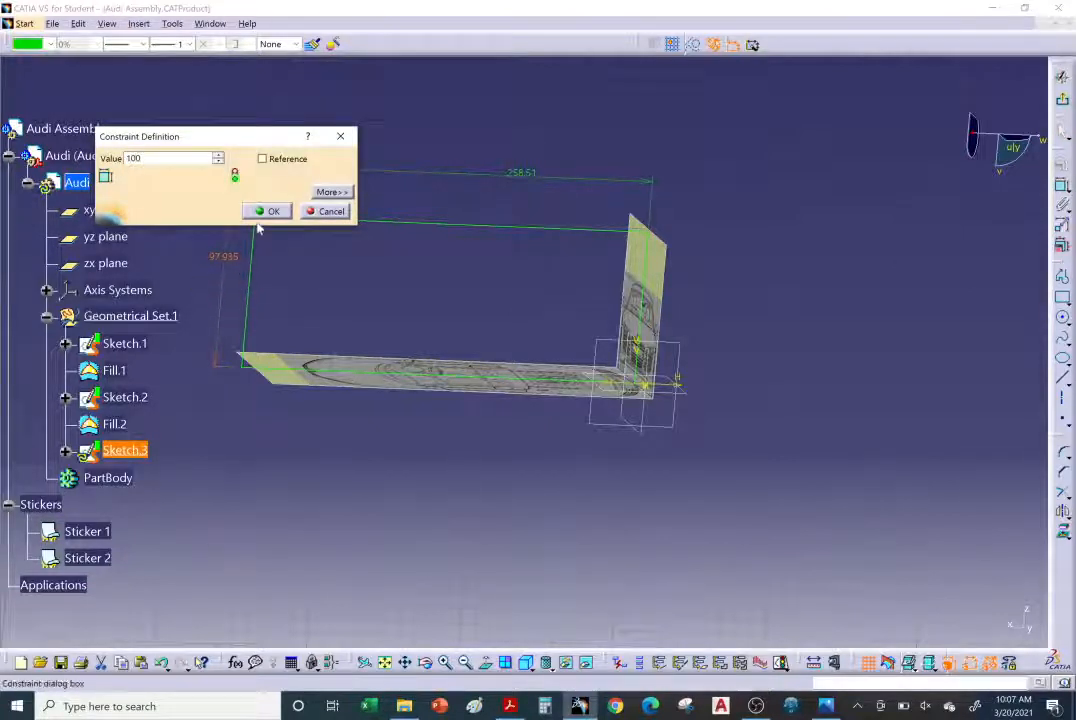
pyautogui.click(263, 212)
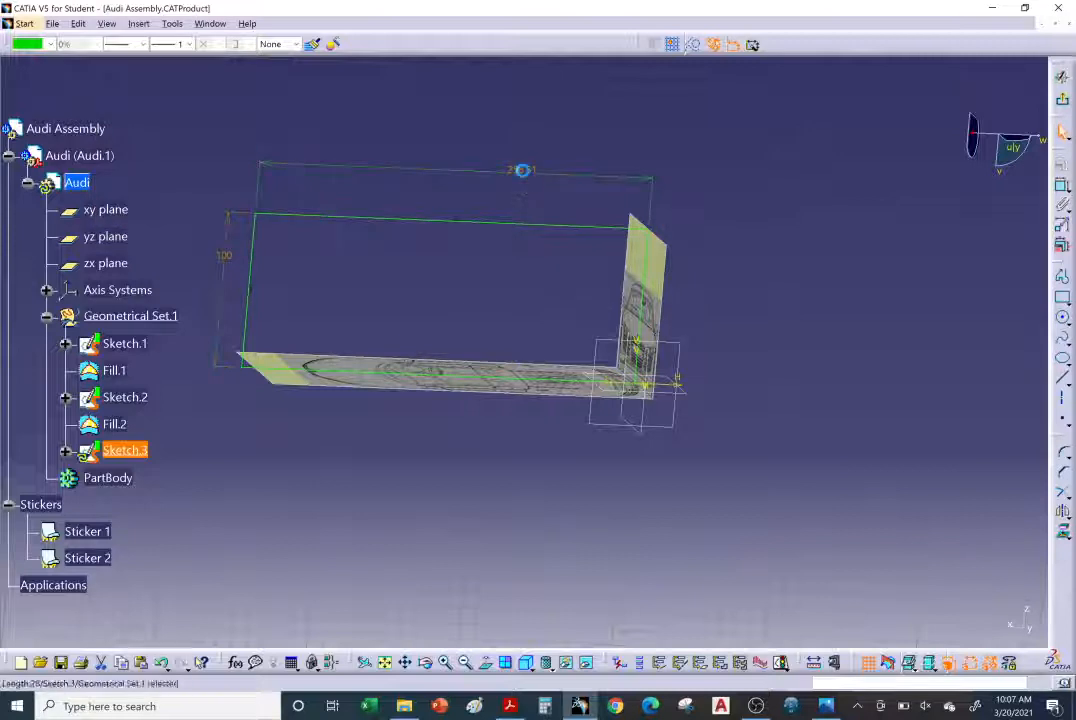
pyautogui.doubleClick(516, 172)
pyautogui.write('50')
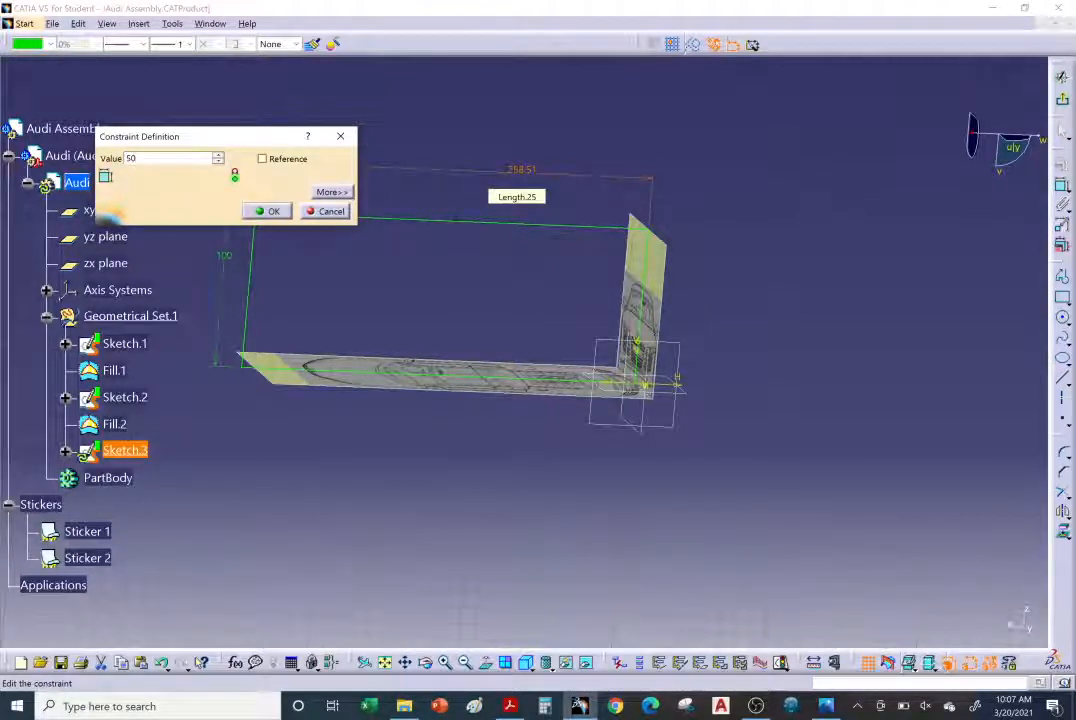
pyautogui.write('250')
pyautogui.press('Return')
# Exit the sketch and create a Fill surface inside the new rectangle
pyautogui.moveTo(430, 425)
pyautogui.mouseDown(button='middle')
pyautogui.moveTo(458, 470)
pyautogui.moveTo(528, 502)
pyautogui.moveTo(615, 464)
pyautogui.moveTo(668, 476)
pyautogui.moveTo(408, 366)
pyautogui.mouseUp(button='middle')
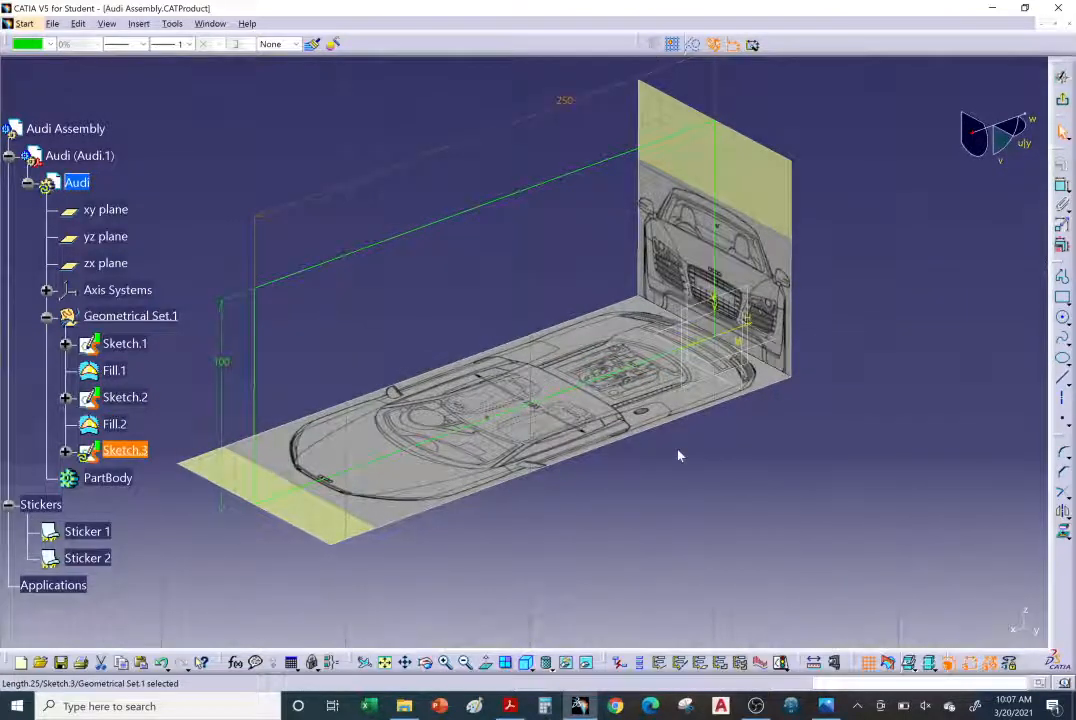
pyautogui.click(1063, 103)
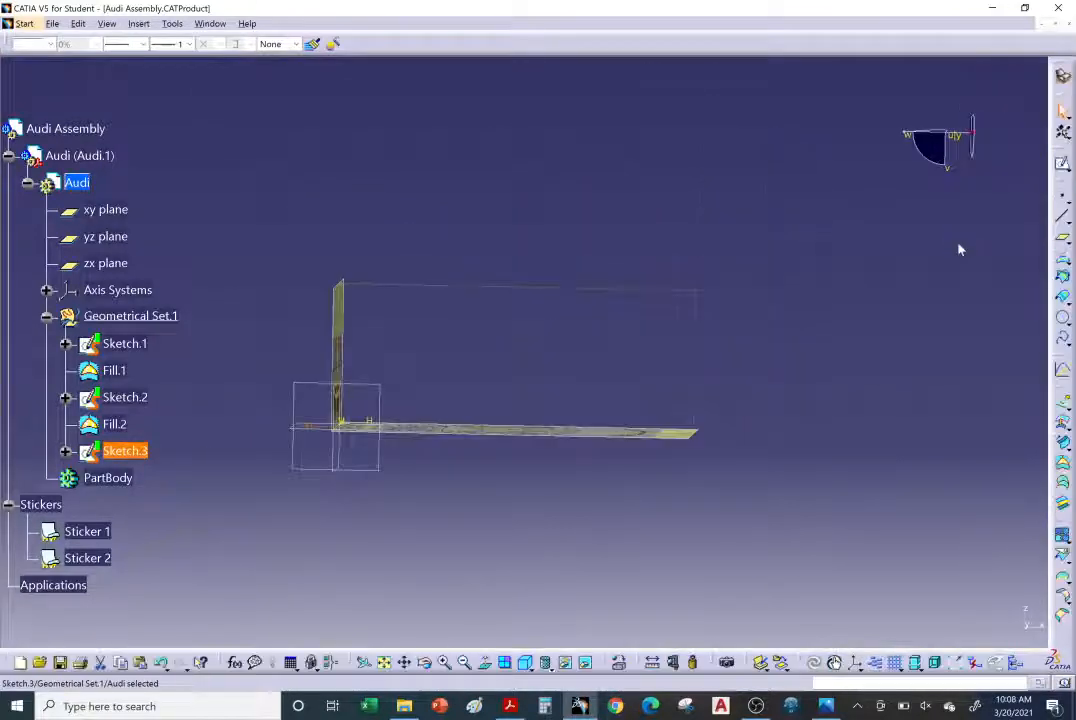
pyautogui.moveTo(641, 348)
pyautogui.mouseDown(button='middle')
pyautogui.moveTo(603, 382)
pyautogui.moveTo(681, 374)
pyautogui.moveTo(684, 353)
pyautogui.mouseUp(button='middle')
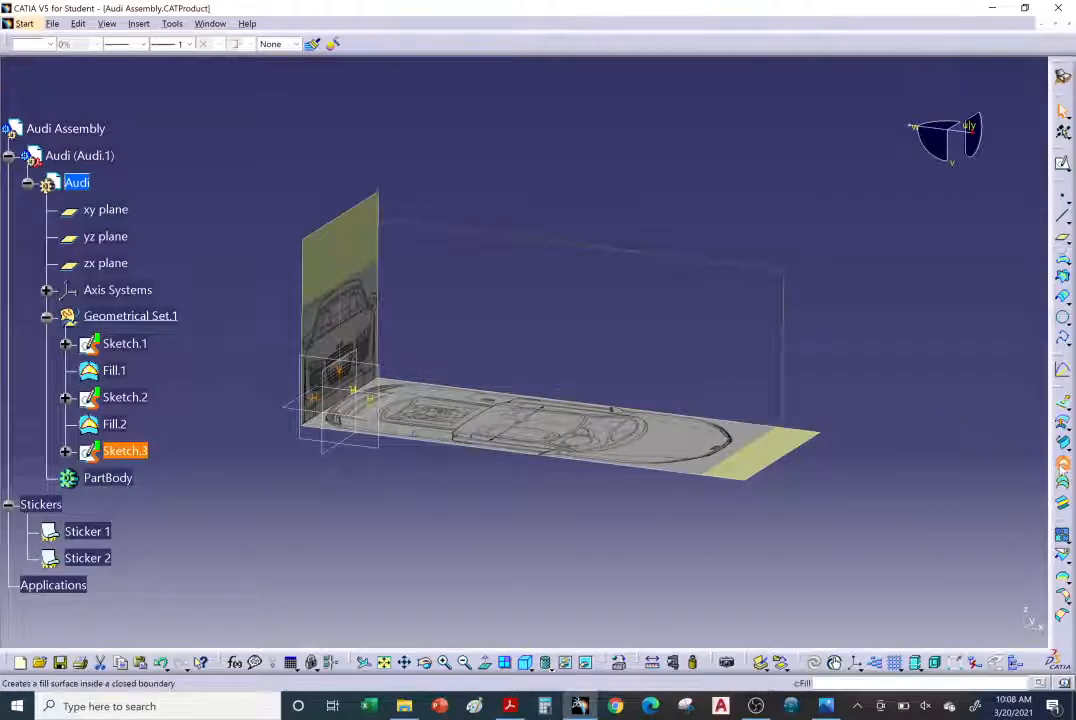
pyautogui.click(1062, 463)
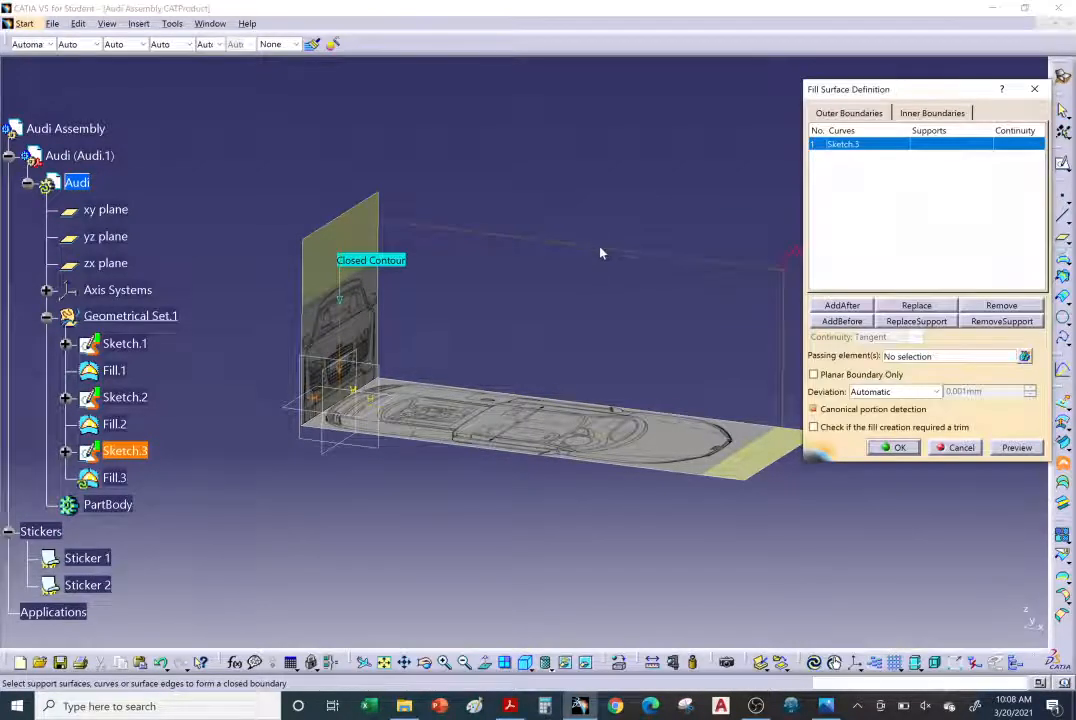
pyautogui.click(891, 446)
pyautogui.moveTo(606, 415); pyautogui.dragTo(514, 302, button='middle')
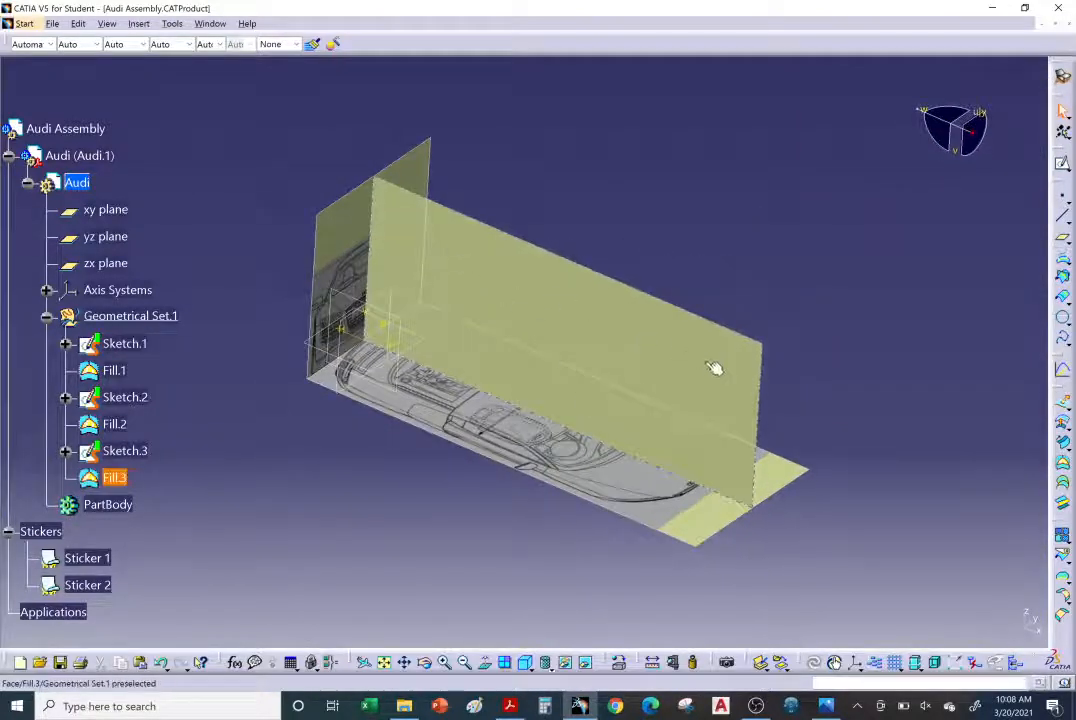
pyautogui.moveTo(634, 351); pyautogui.dragTo(522, 261, button='middle')
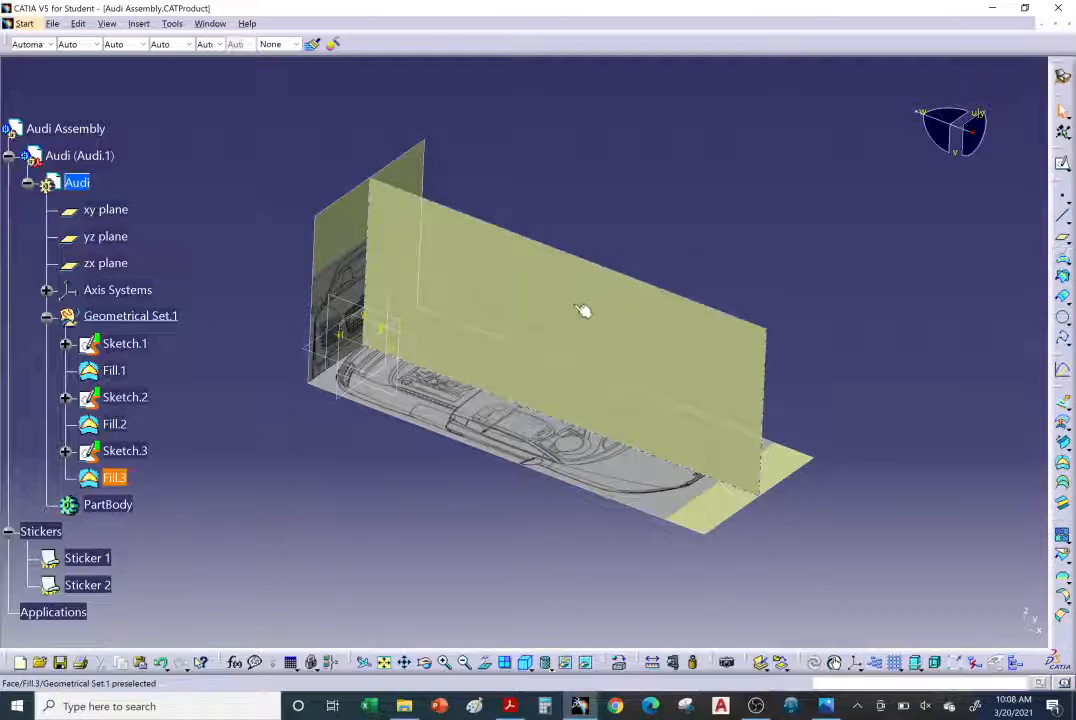
# Switch to Acrobat Reader to check the sticker instructions in Inserting Pic Into Catia.pdf, and return to the CATIA assembly
pyautogui.click(512, 706)
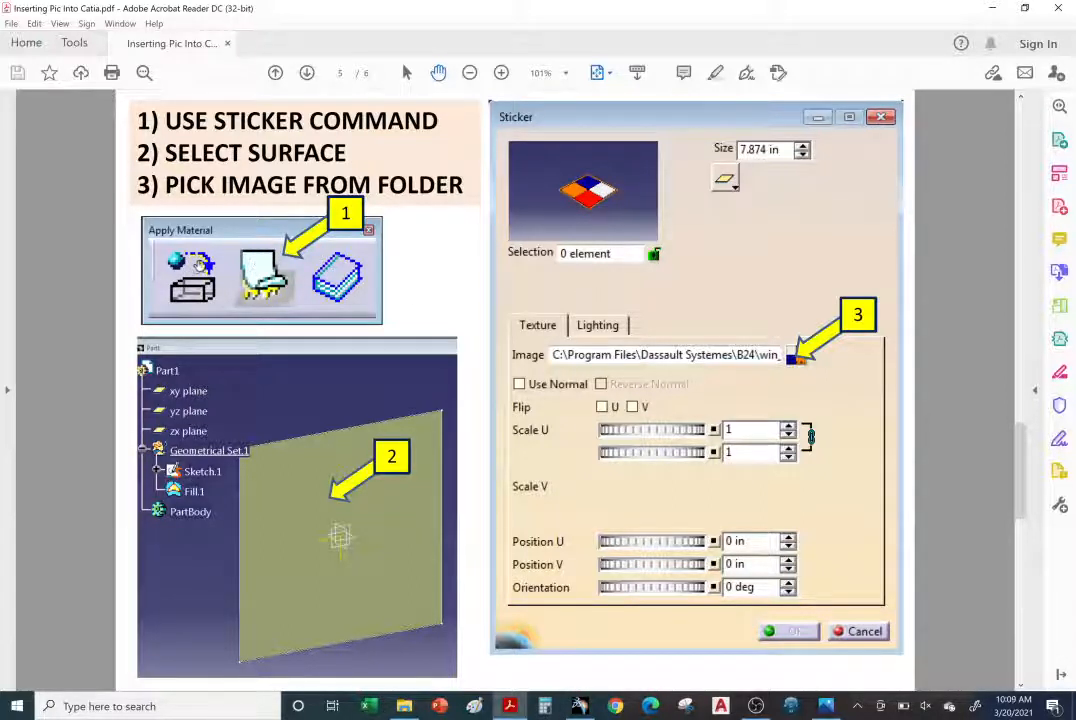
pyautogui.click(579, 706)
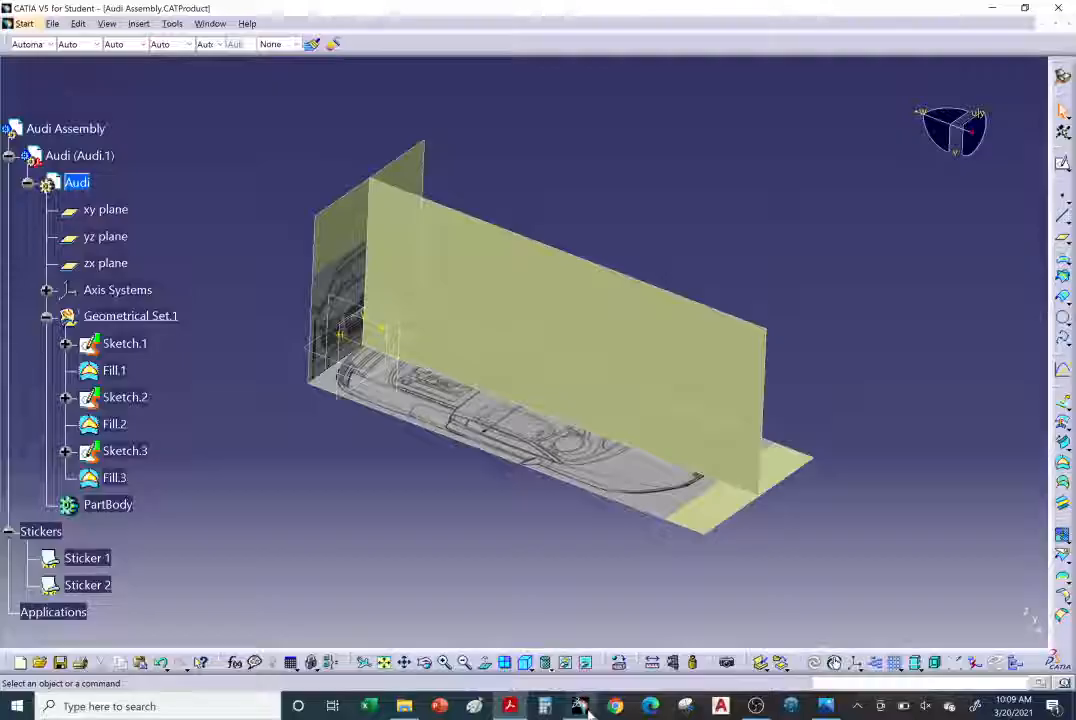
# Apply the Aluminium metal material from the Default Material Catalog to the side fill surface
pyautogui.moveTo(615, 568); pyautogui.dragTo(606, 450, button='middle')
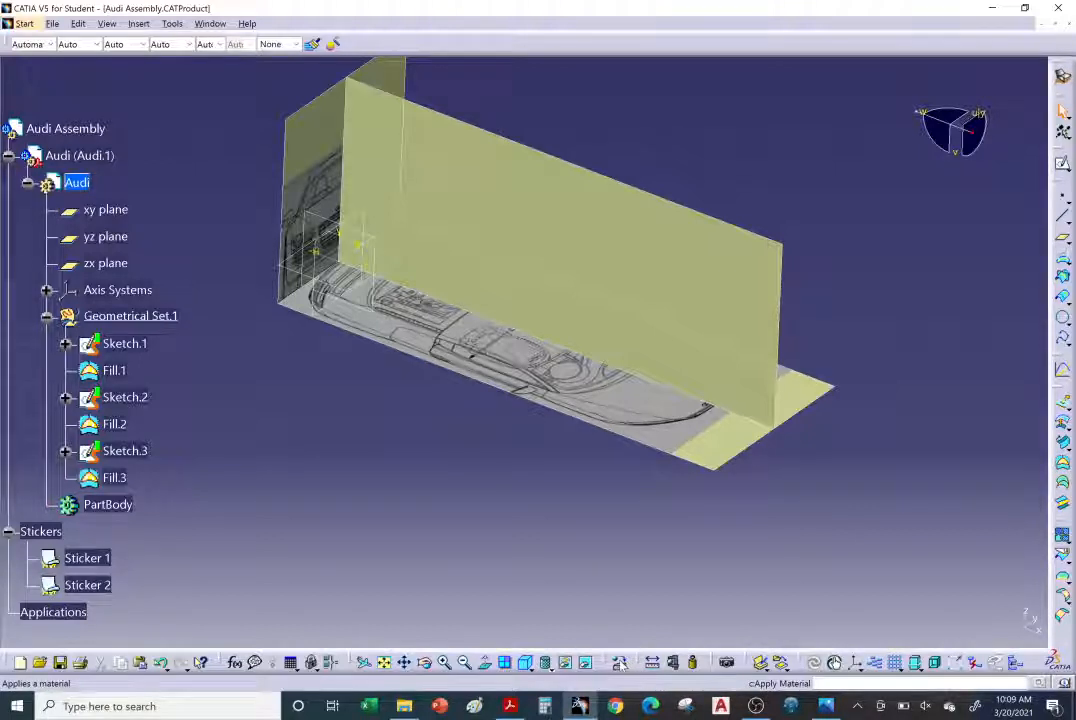
pyautogui.click(620, 664)
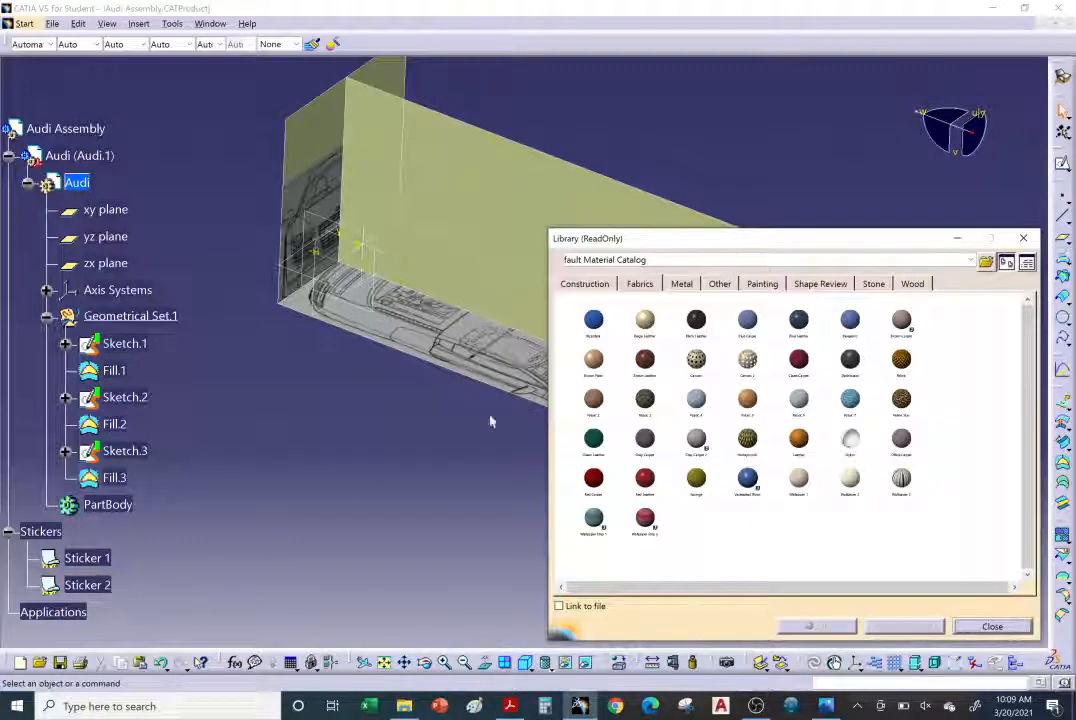
pyautogui.click(484, 191)
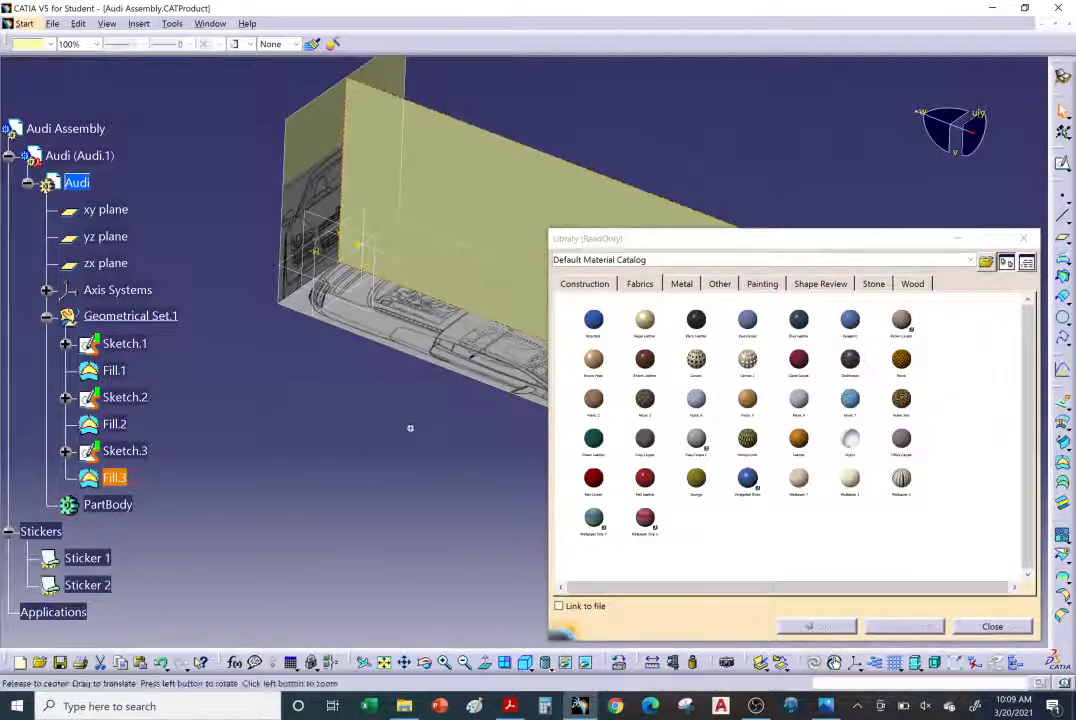
pyautogui.moveTo(411, 427); pyautogui.dragTo(340, 410, button='middle')
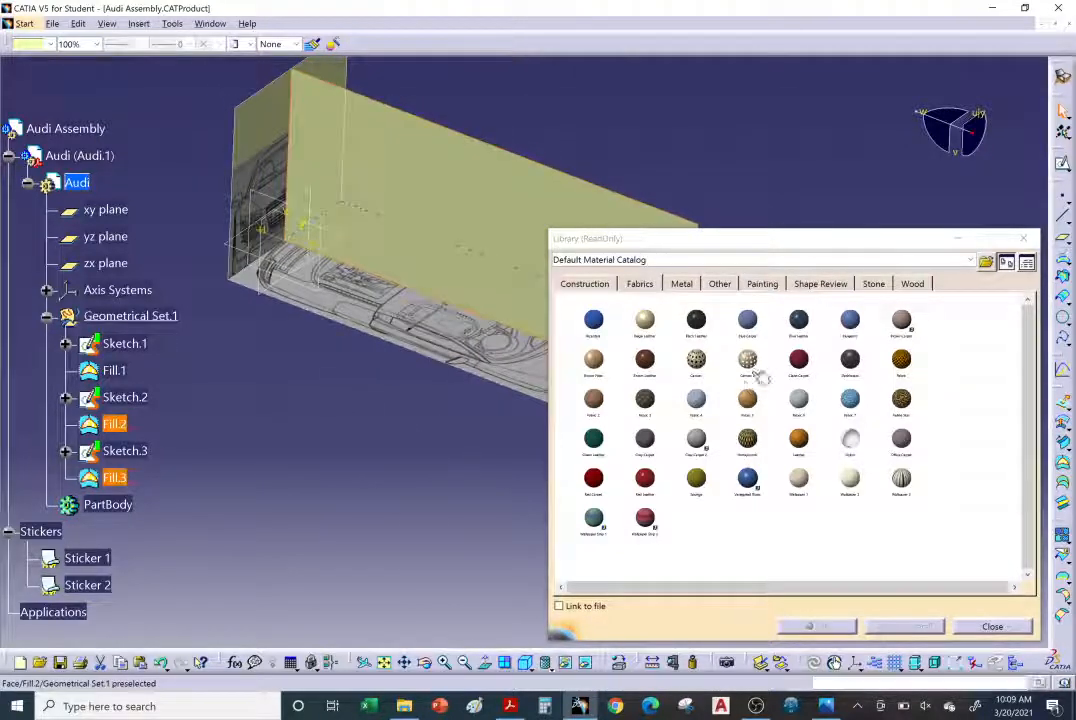
pyautogui.click(681, 284)
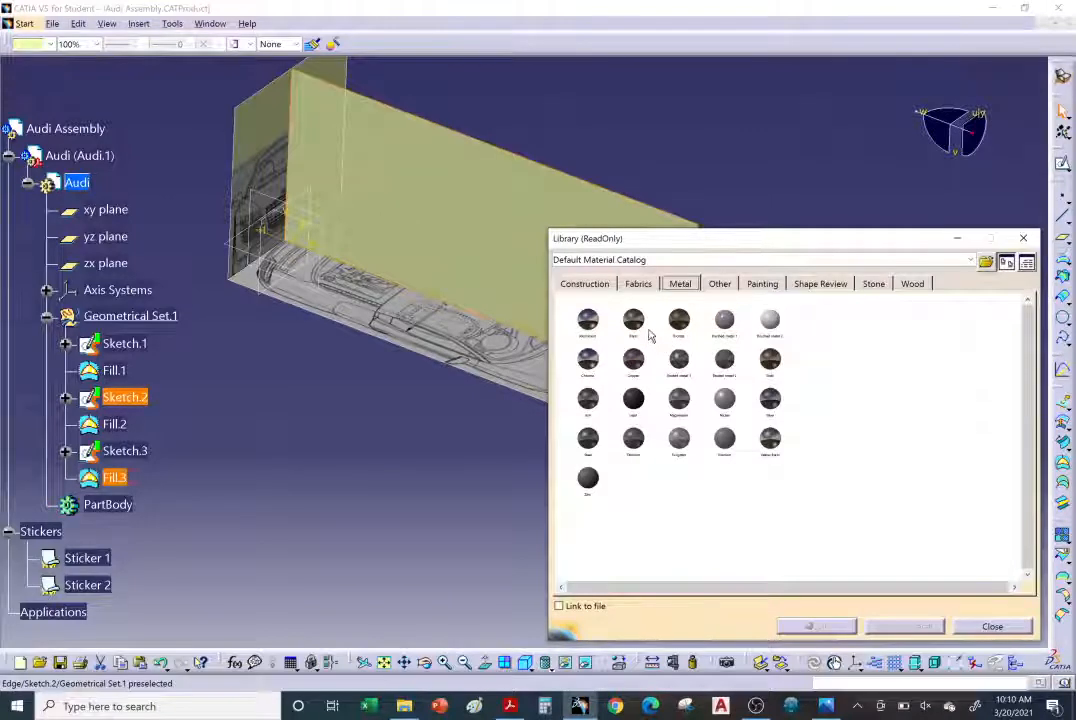
pyautogui.click(587, 320)
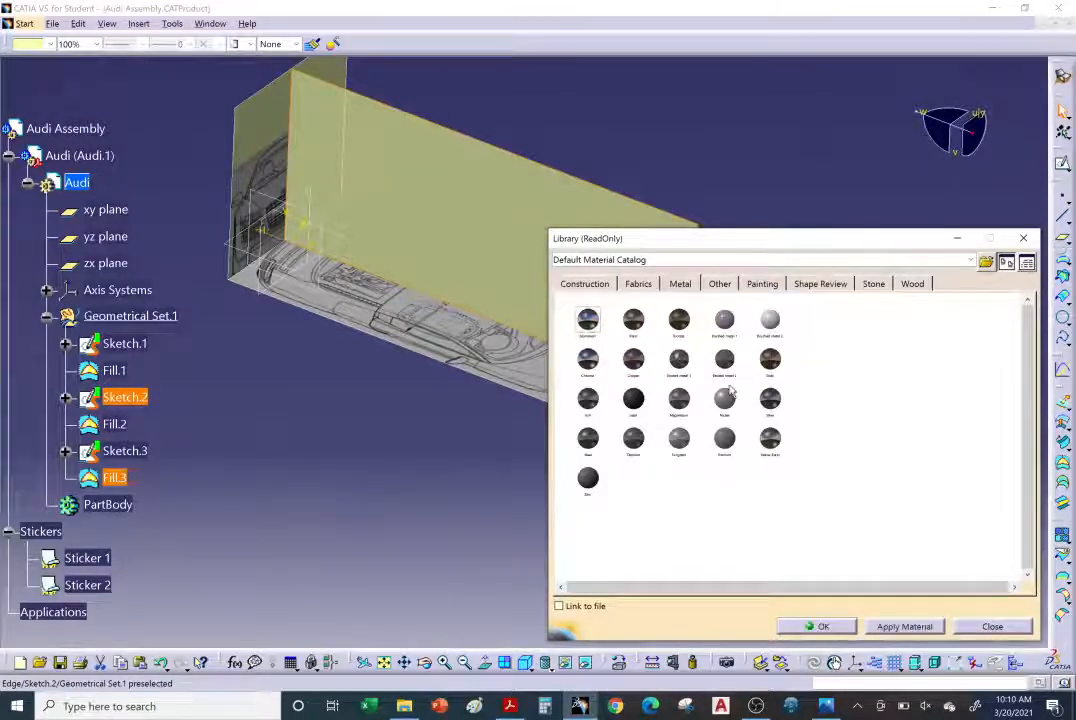
pyautogui.click(905, 627)
pyautogui.click(408, 185)
pyautogui.moveTo(367, 353); pyautogui.dragTo(415, 281, button='middle')
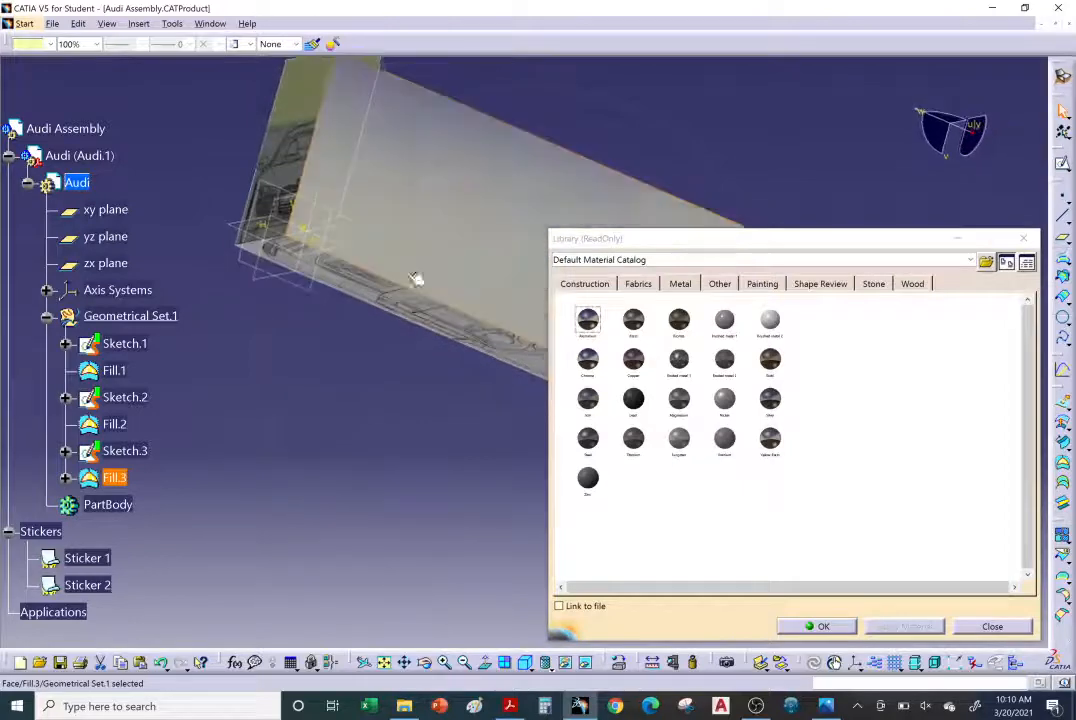
# Change the side surface's material to Brushed metal 2
pyautogui.click(770, 319)
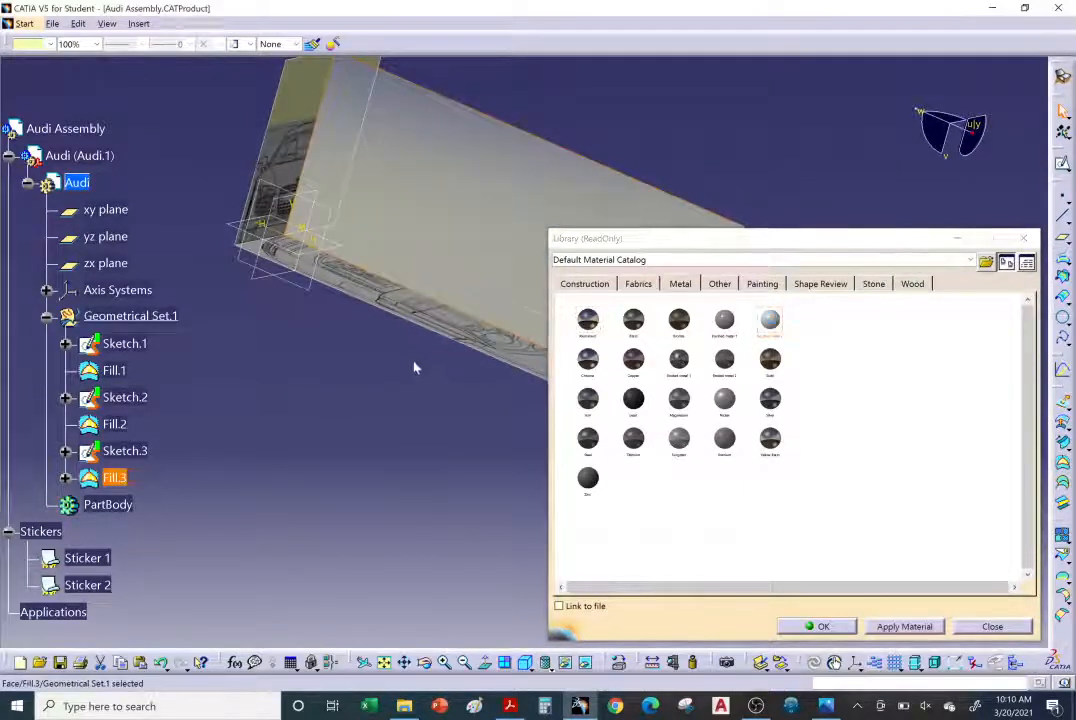
pyautogui.moveTo(413, 367); pyautogui.dragTo(365, 435, button='middle')
pyautogui.click(779, 343)
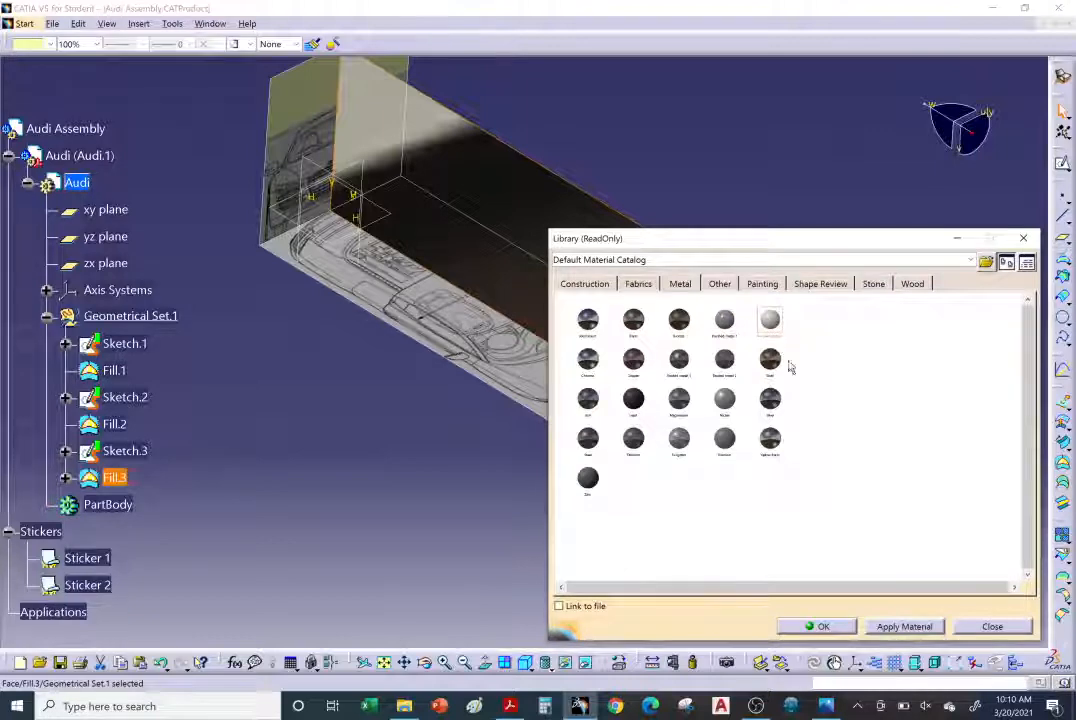
pyautogui.click(904, 626)
pyautogui.moveTo(354, 413)
pyautogui.mouseDown(button='middle')
pyautogui.moveTo(456, 367)
pyautogui.moveTo(528, 279)
pyautogui.moveTo(538, 281)
pyautogui.moveTo(516, 264)
pyautogui.moveTo(440, 319)
pyautogui.moveTo(367, 398)
pyautogui.mouseUp(button='middle')
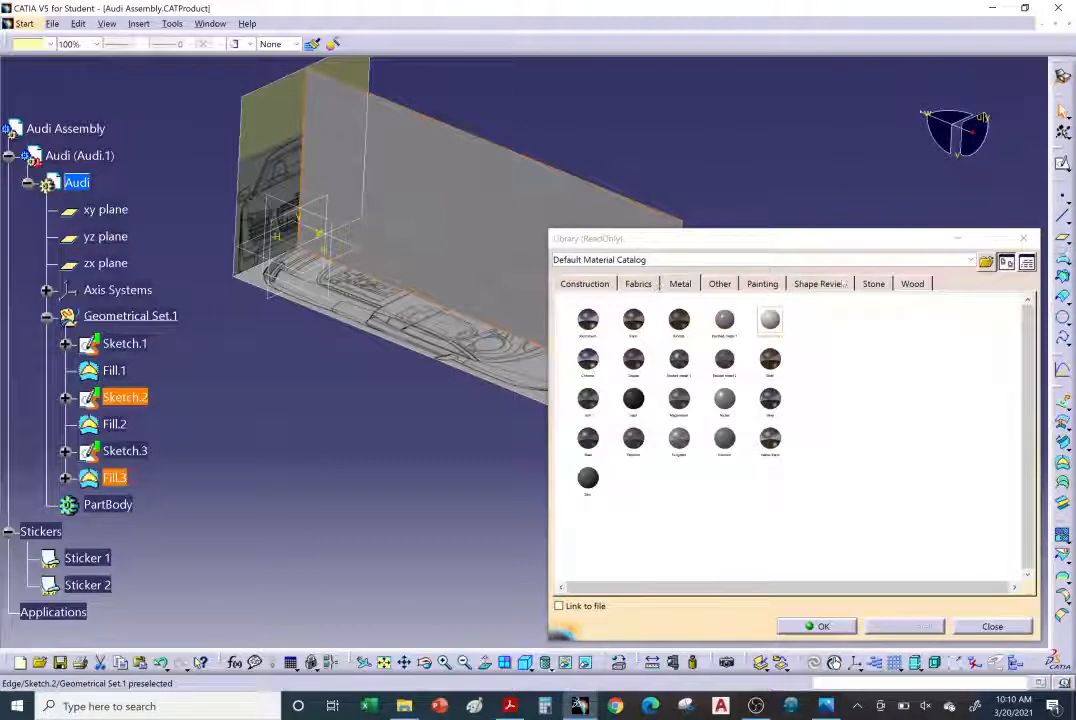
# Try a dark brown wood material on the side surface, and replace it with Bright Oak
pyautogui.click(911, 284)
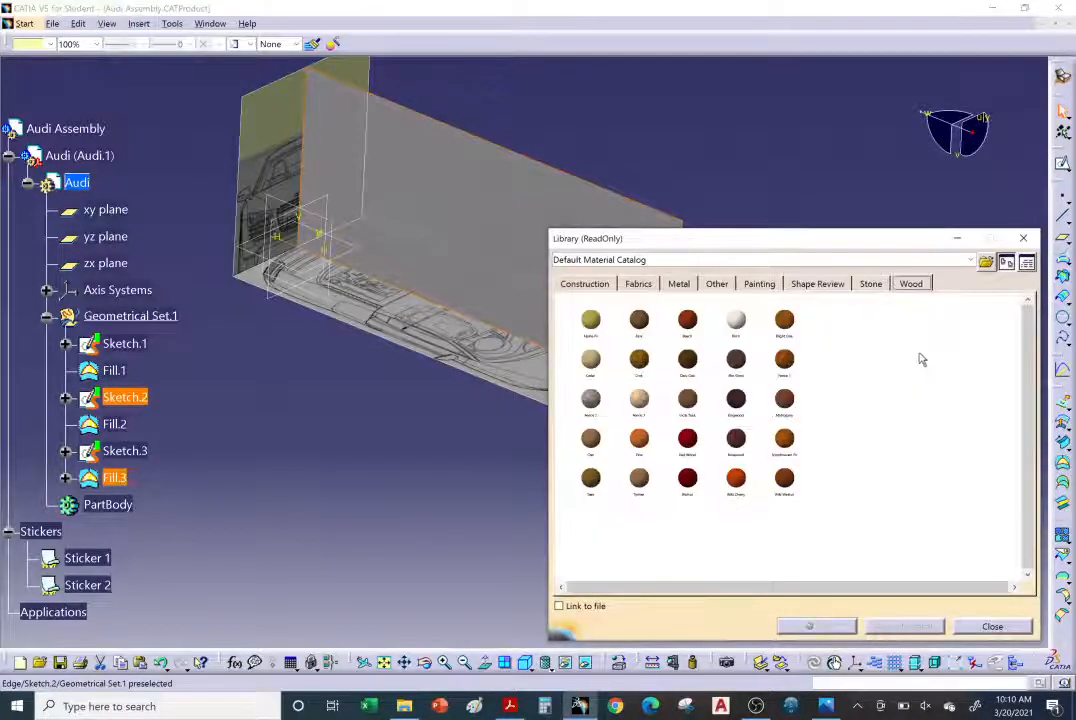
pyautogui.click(640, 320)
pyautogui.click(905, 626)
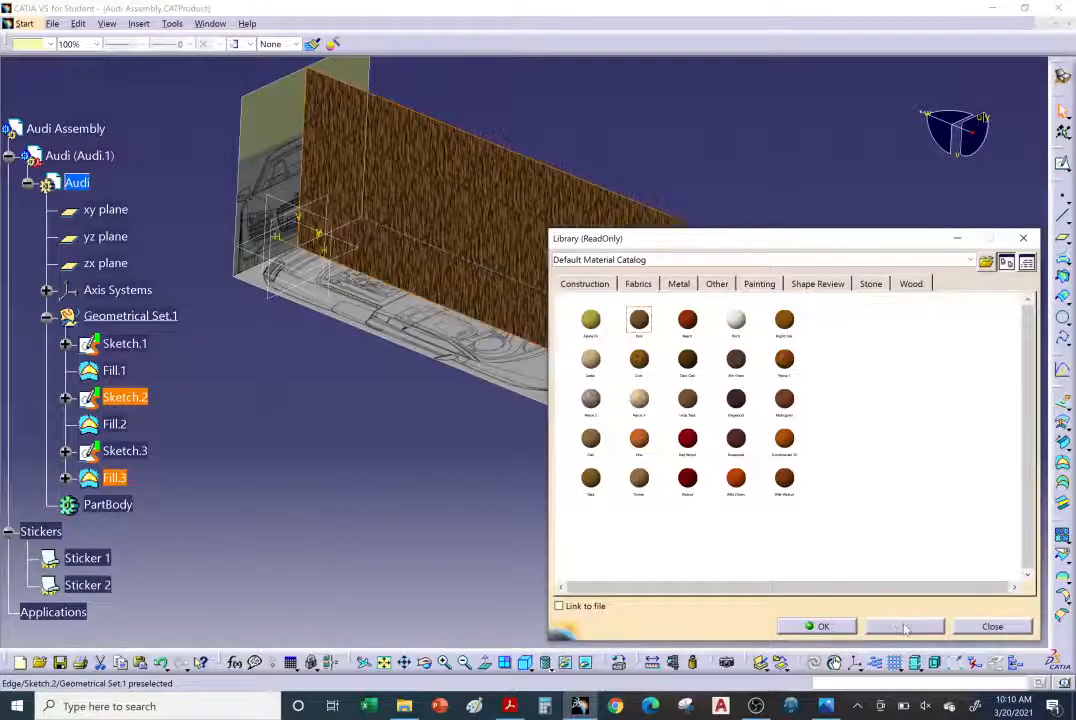
pyautogui.click(784, 319)
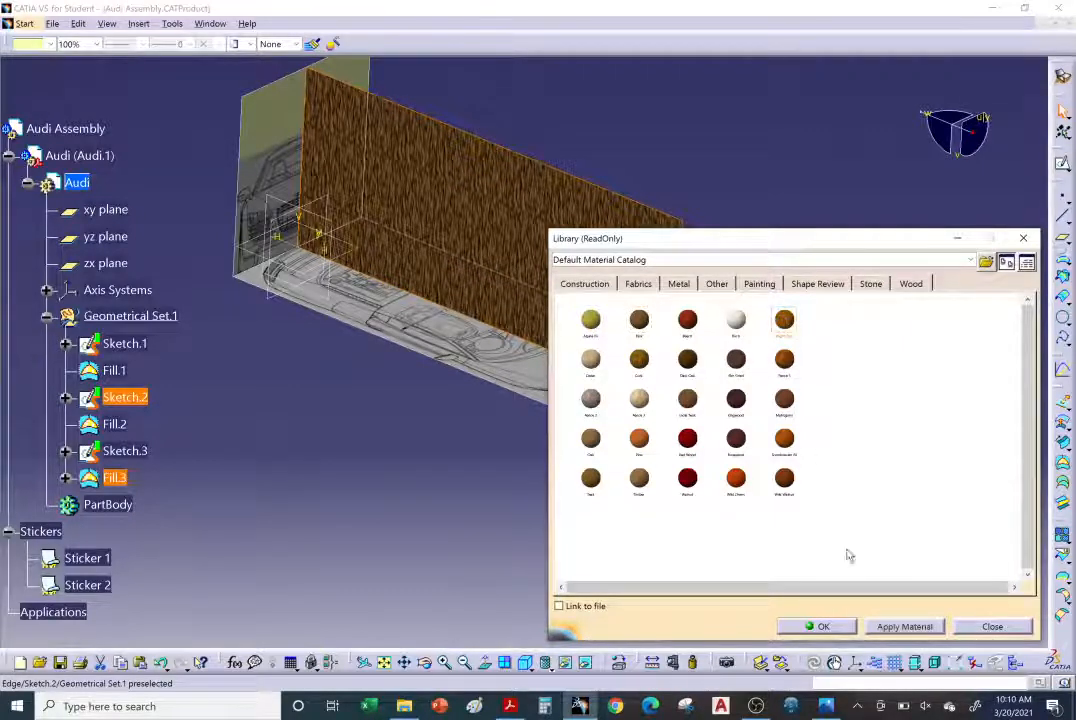
pyautogui.click(903, 626)
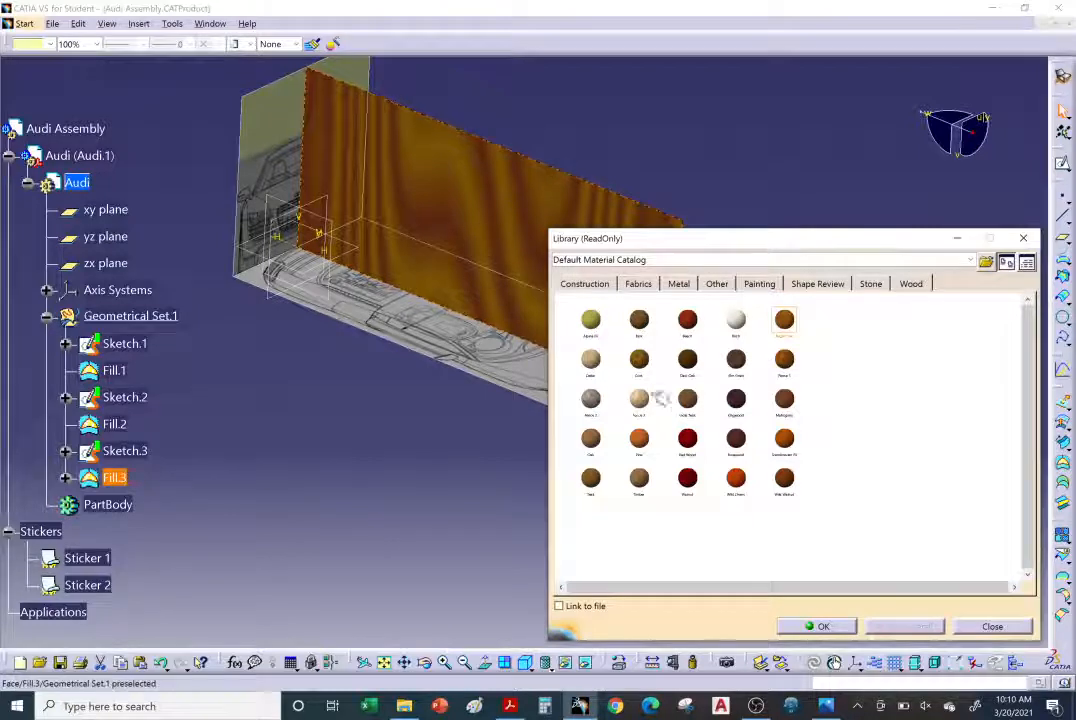
# Try the Canvas fabric on the side fill surface, and replace it with Canvas 2
pyautogui.click(640, 400)
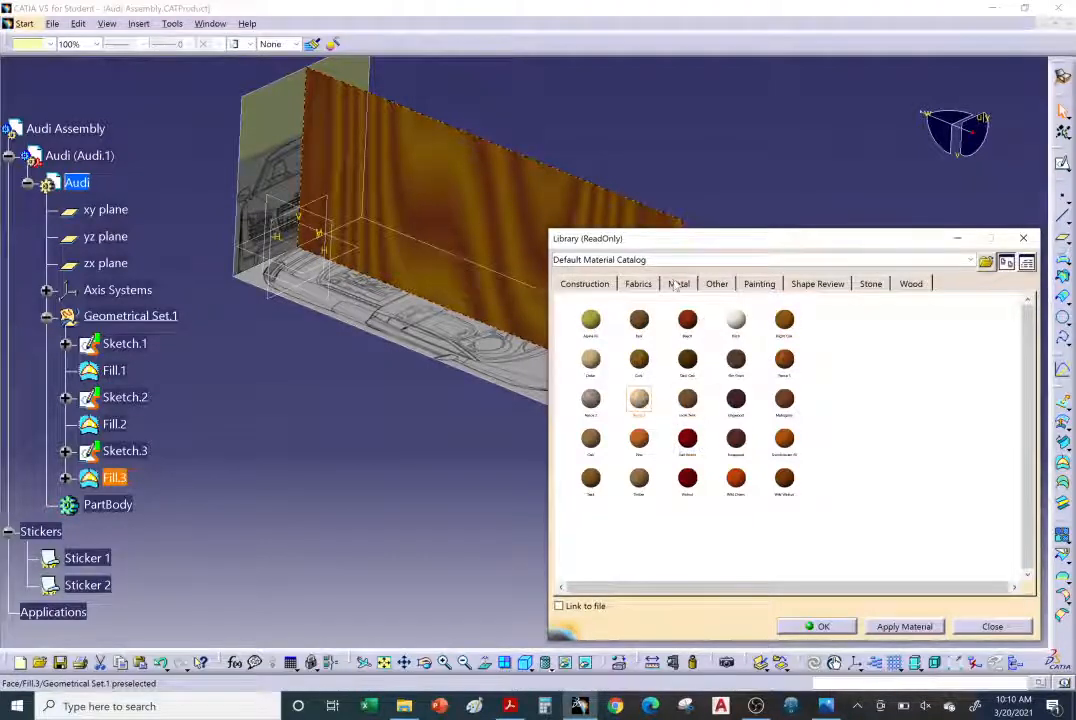
pyautogui.click(640, 285)
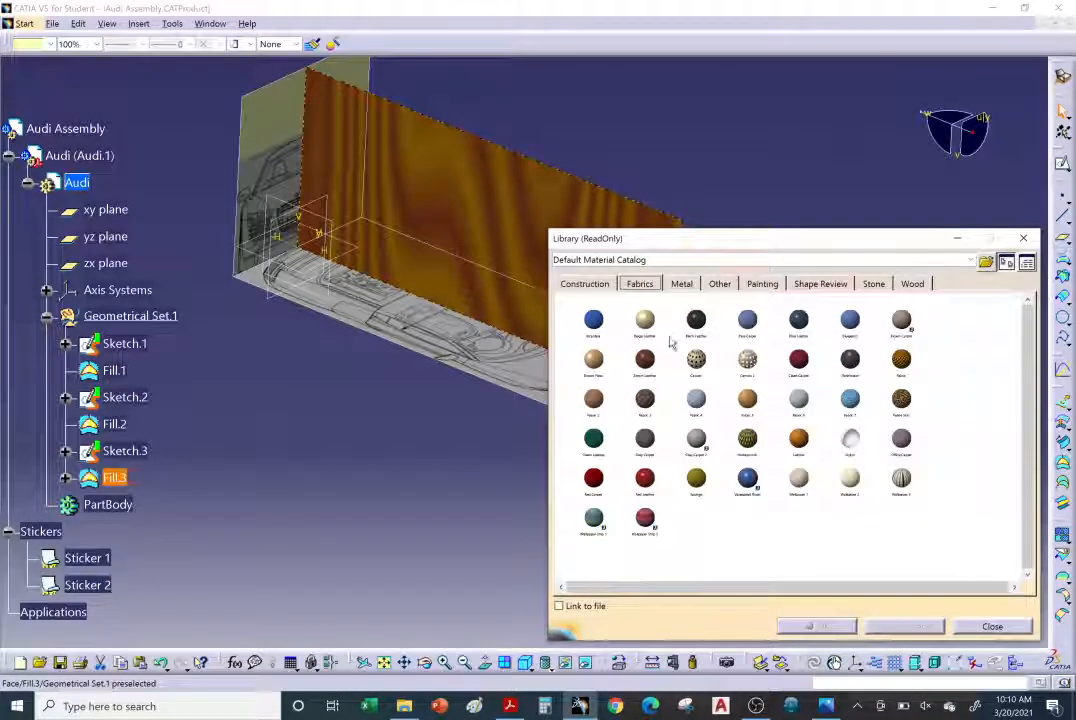
pyautogui.click(703, 363)
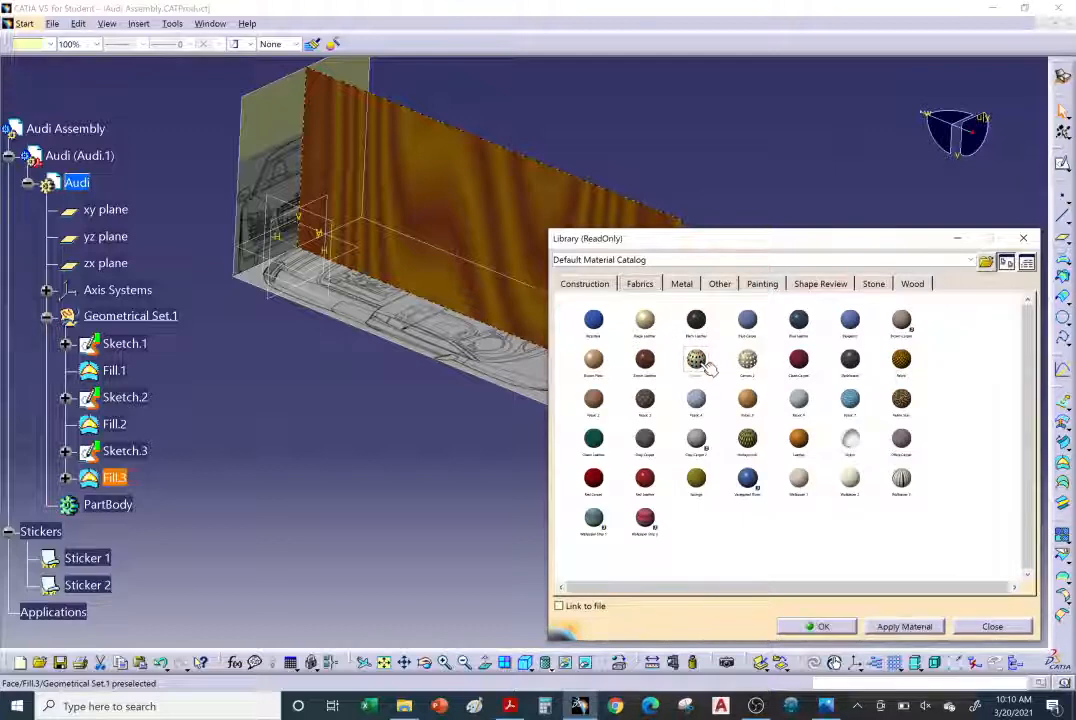
pyautogui.click(903, 627)
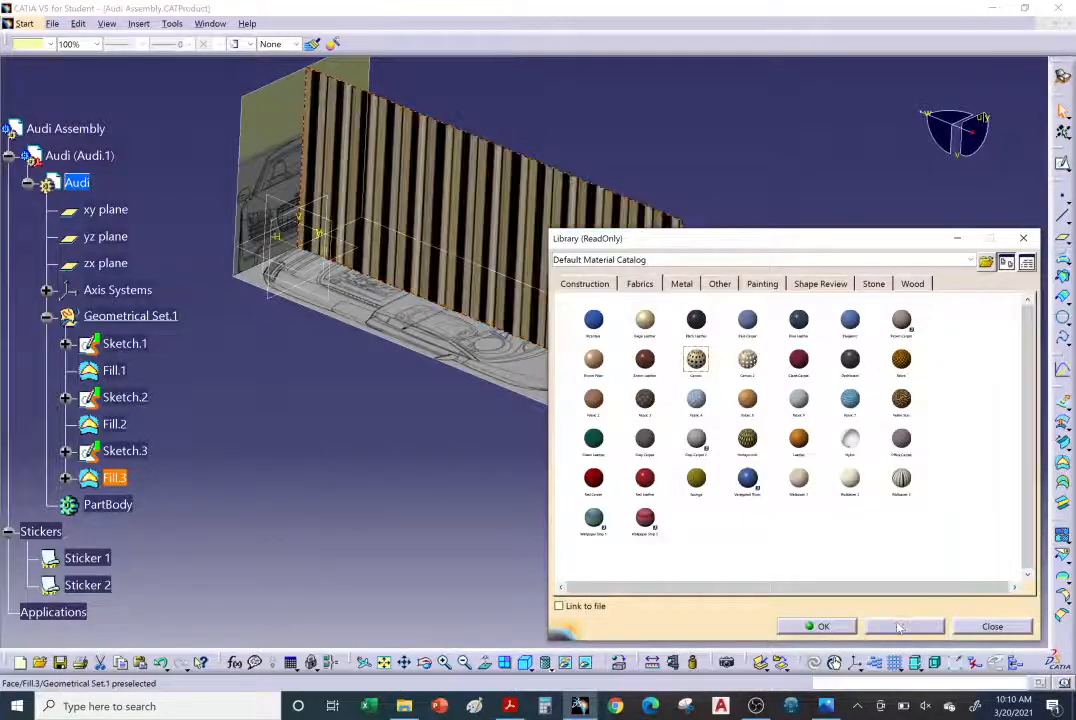
pyautogui.click(748, 362)
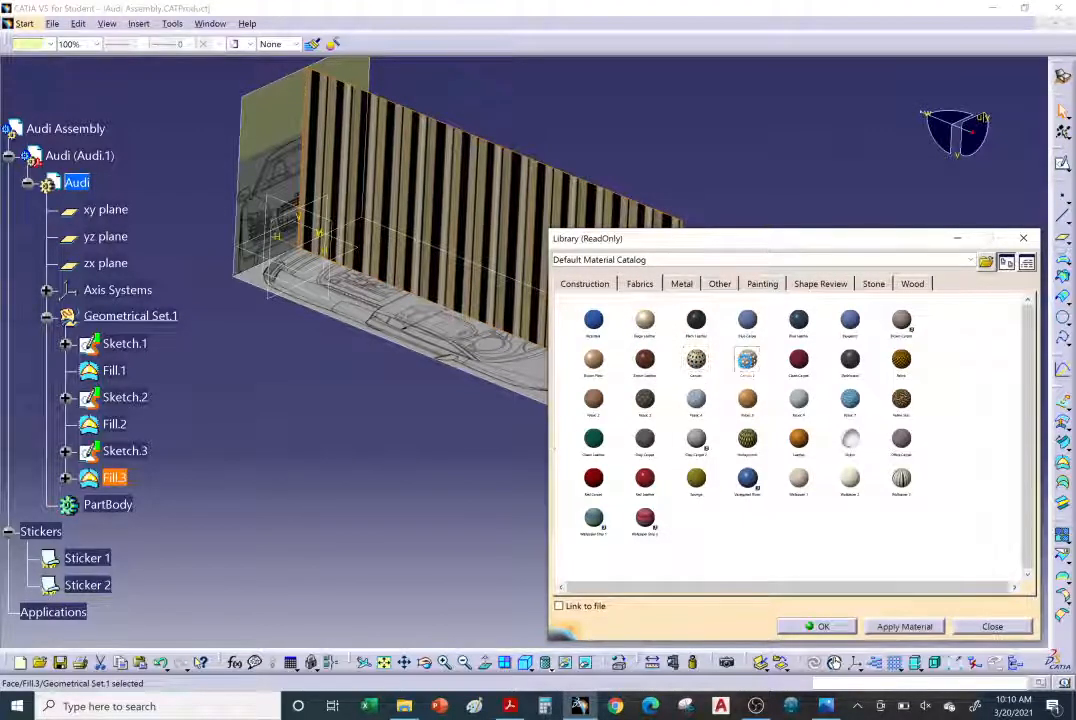
pyautogui.click(903, 627)
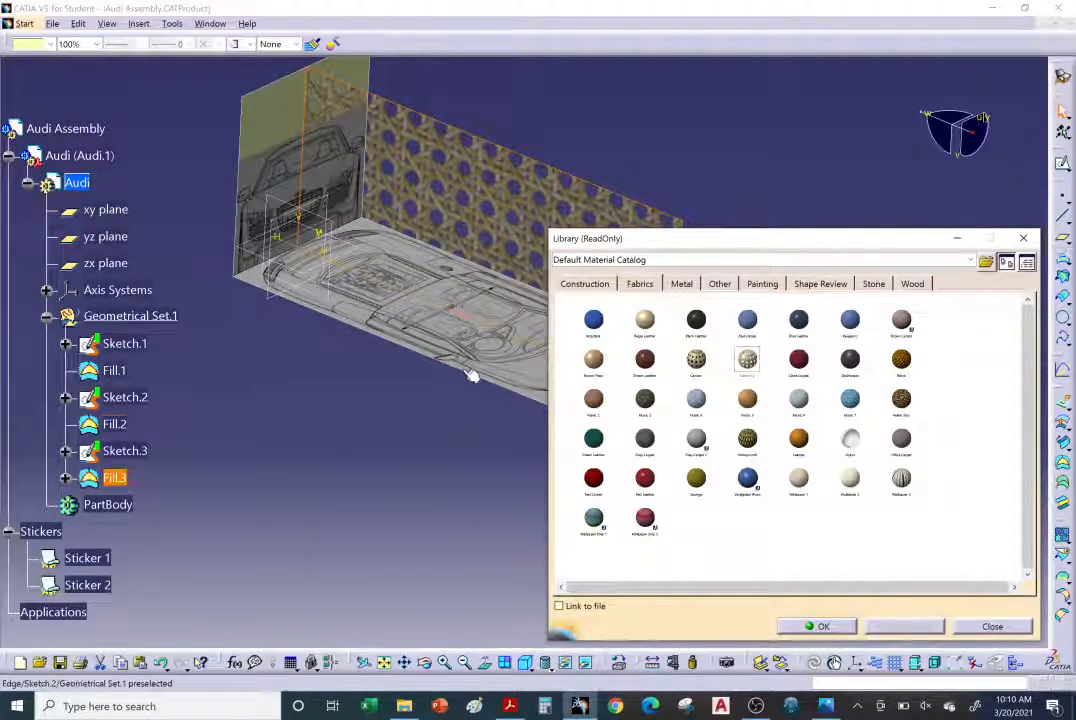
pyautogui.moveTo(446, 370)
pyautogui.mouseDown(button='middle')
pyautogui.moveTo(380, 345)
pyautogui.moveTo(384, 314)
pyautogui.moveTo(459, 279)
pyautogui.moveTo(522, 283)
pyautogui.moveTo(537, 333)
pyautogui.moveTo(401, 276)
pyautogui.moveTo(244, 287)
pyautogui.moveTo(319, 204)
pyautogui.moveTo(351, 504)
pyautogui.moveTo(440, 492)
pyautogui.moveTo(526, 517)
pyautogui.moveTo(364, 480)
pyautogui.mouseUp(button='middle')
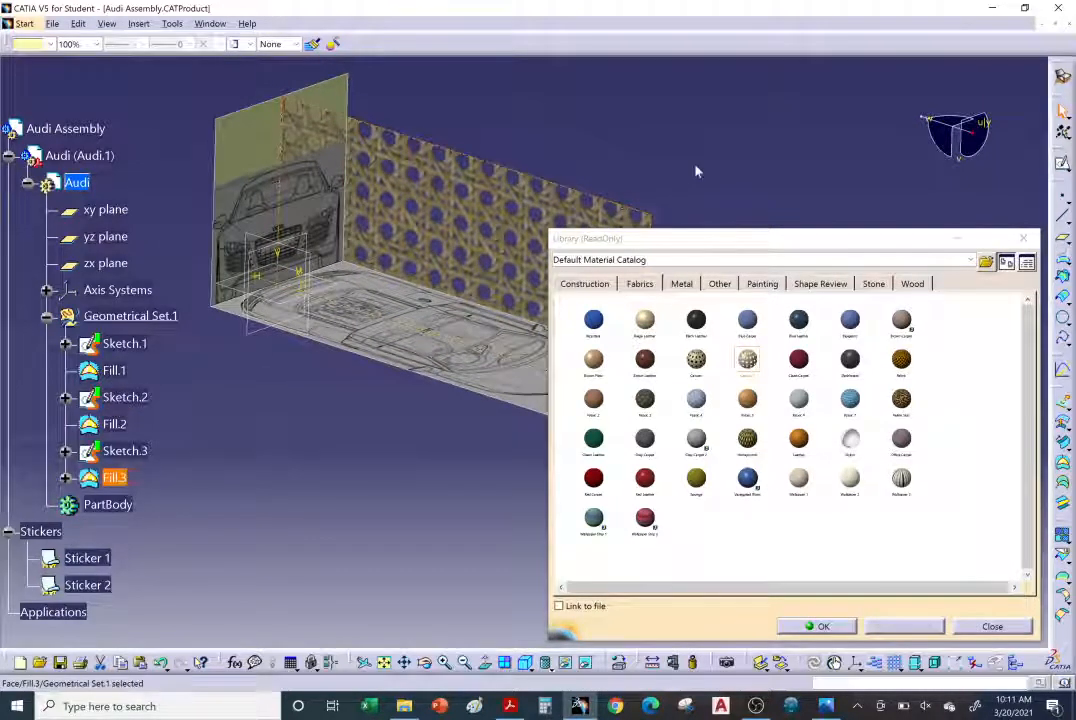
# Switch the side surface to the Canvas fabric again and back to Canvas 2 for comparison
pyautogui.moveTo(746, 360); pyautogui.dragTo(485, 213)
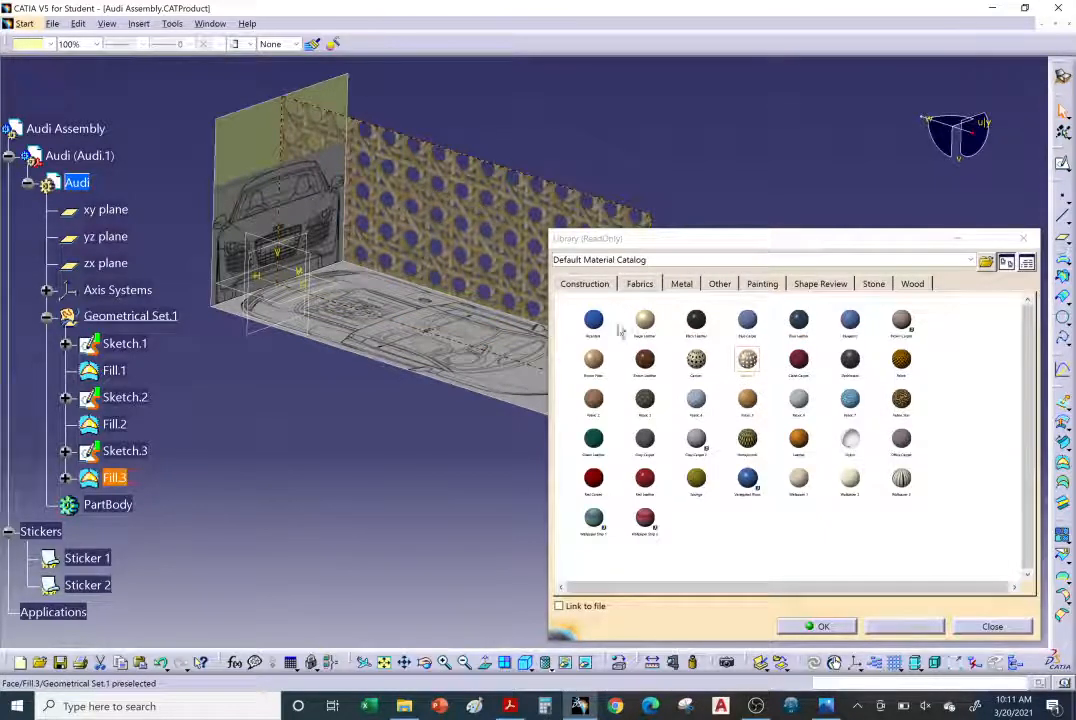
pyautogui.click(704, 366)
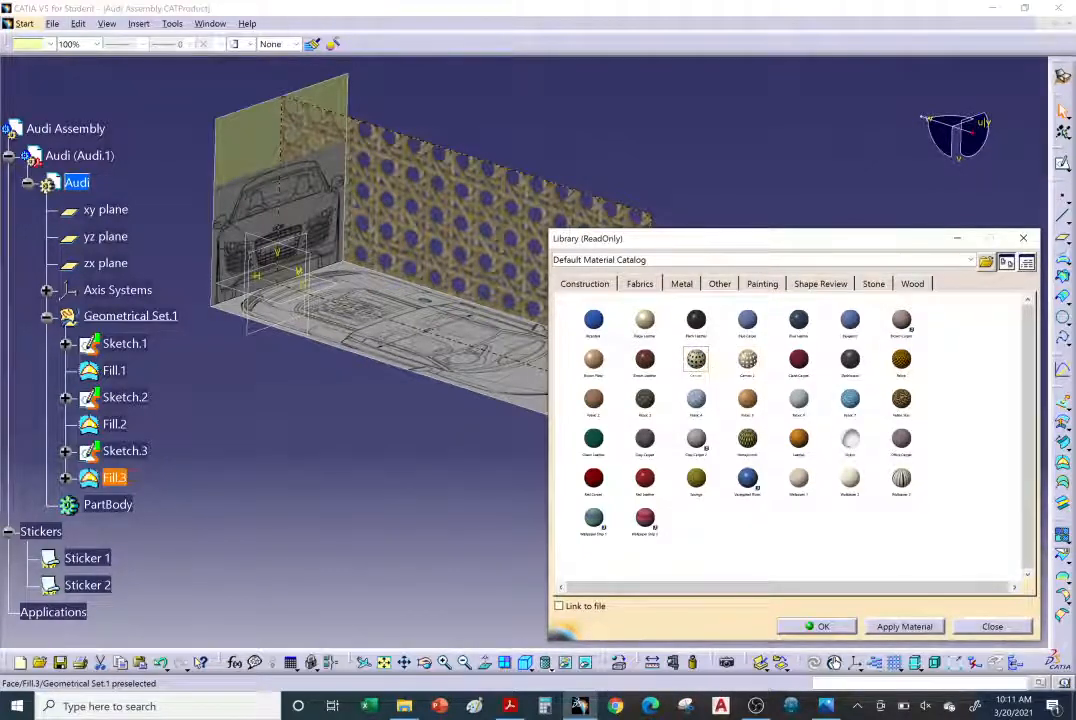
pyautogui.click(897, 622)
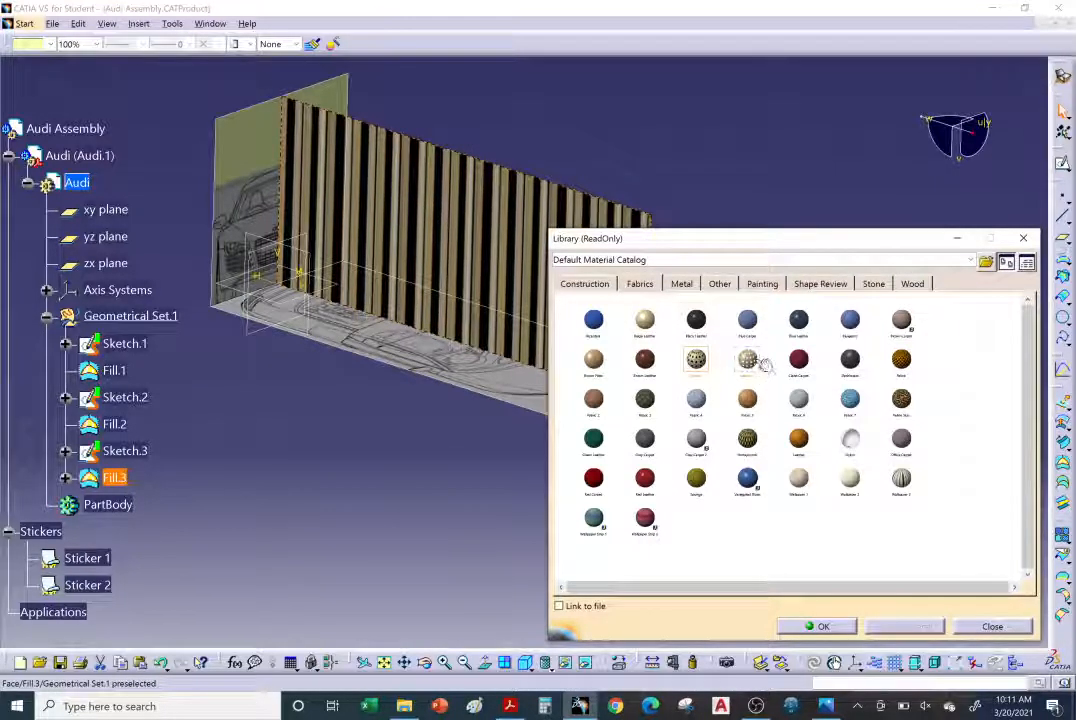
pyautogui.click(750, 359)
pyautogui.click(903, 627)
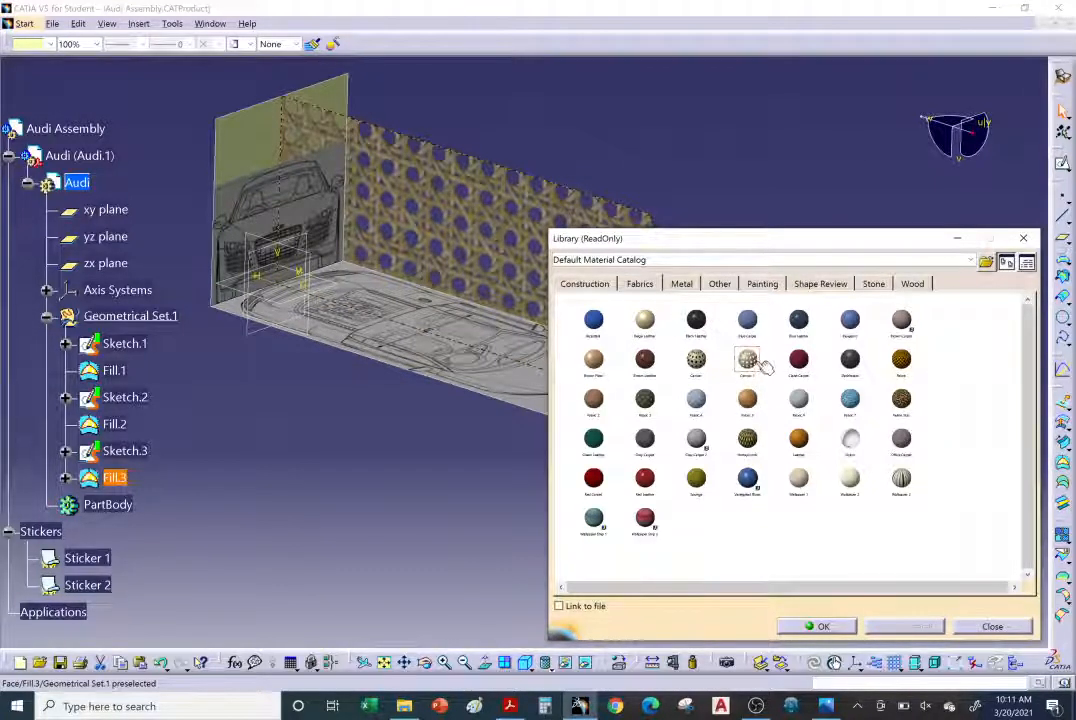
# Confirm the Canvas 2 material on the side surface, and expand Fill.3 in the specification tree
pyautogui.click(502, 170)
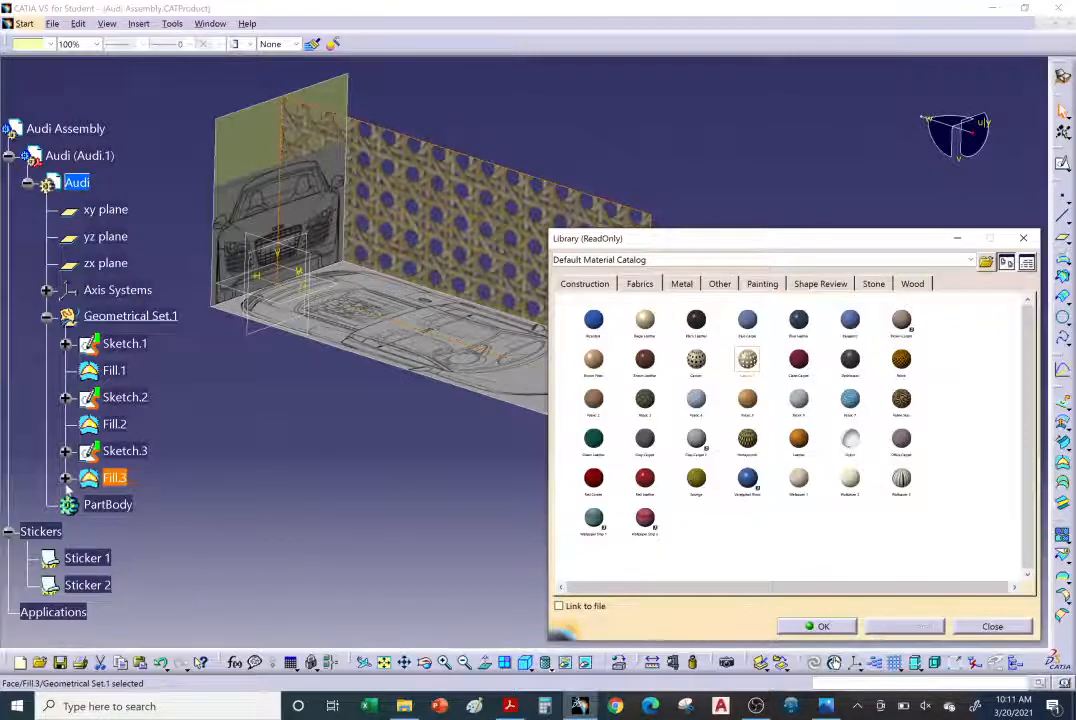
pyautogui.click(817, 626)
pyautogui.click(436, 497)
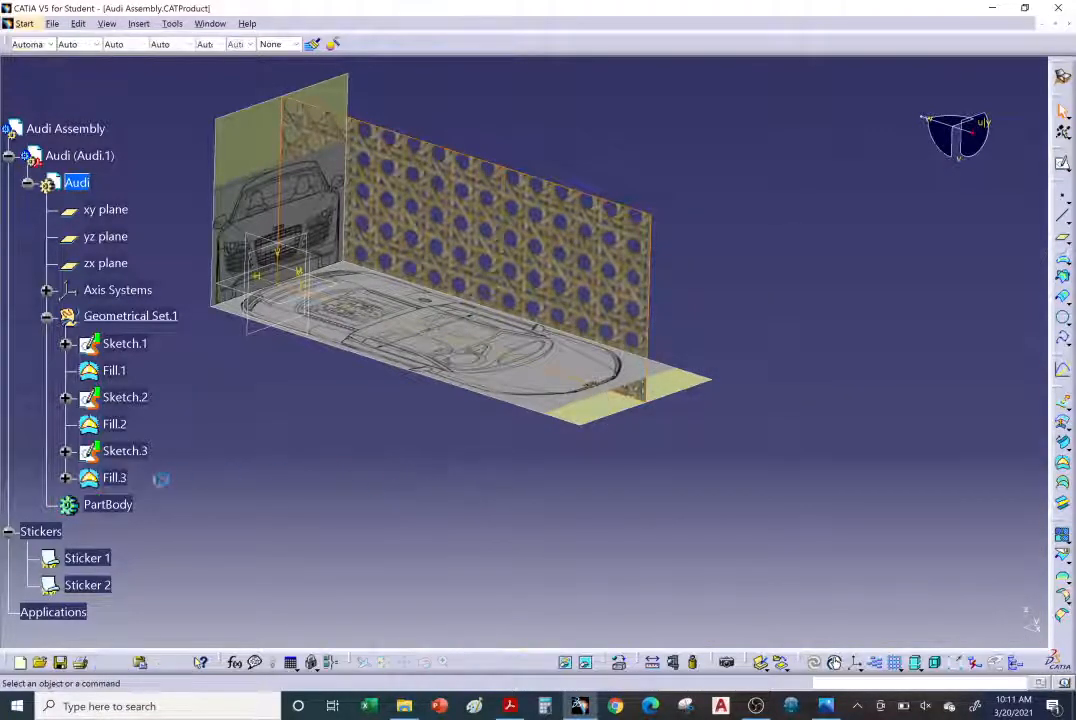
pyautogui.click(65, 478)
pyautogui.moveTo(387, 480); pyautogui.dragTo(459, 499, button='middle')
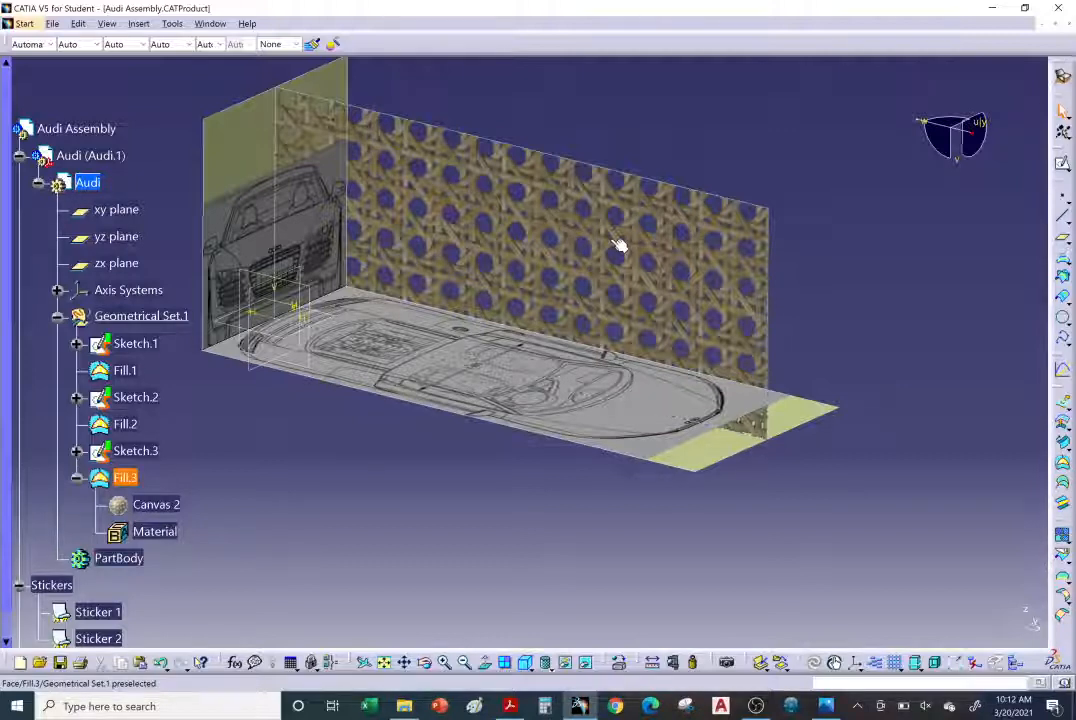
# Open the properties of Fill.3's Canvas 2 material and review its rendering lighting parameters
pyautogui.moveTo(612, 247); pyautogui.dragTo(670, 252, button='middle')
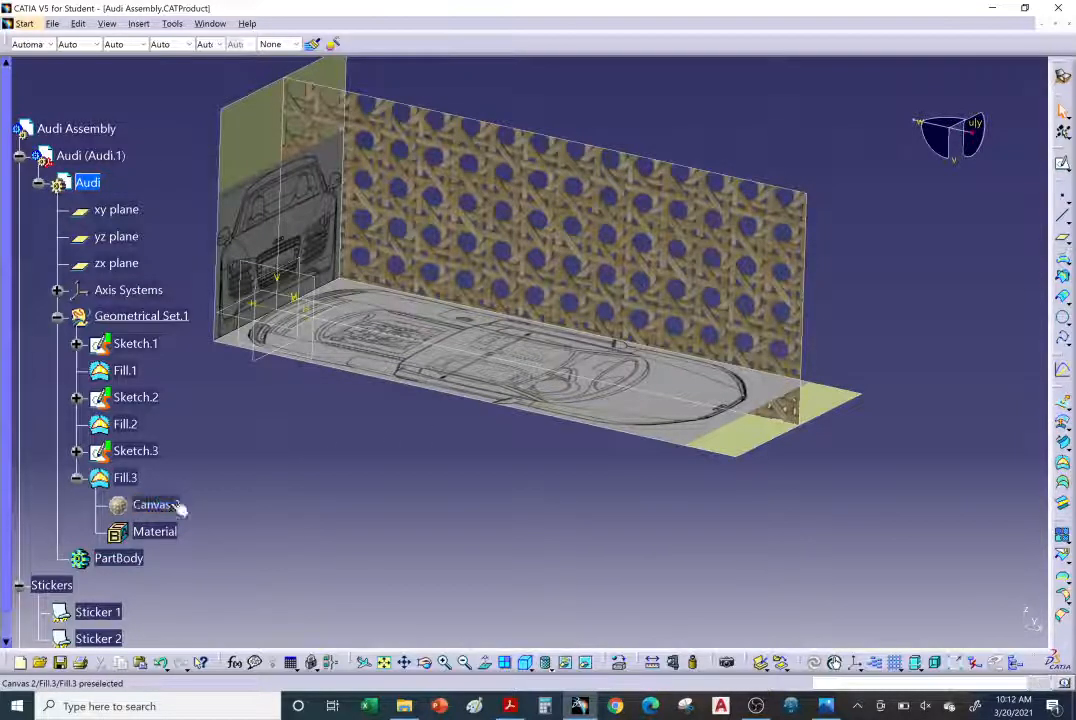
pyautogui.scroll(-3, 160, 502)
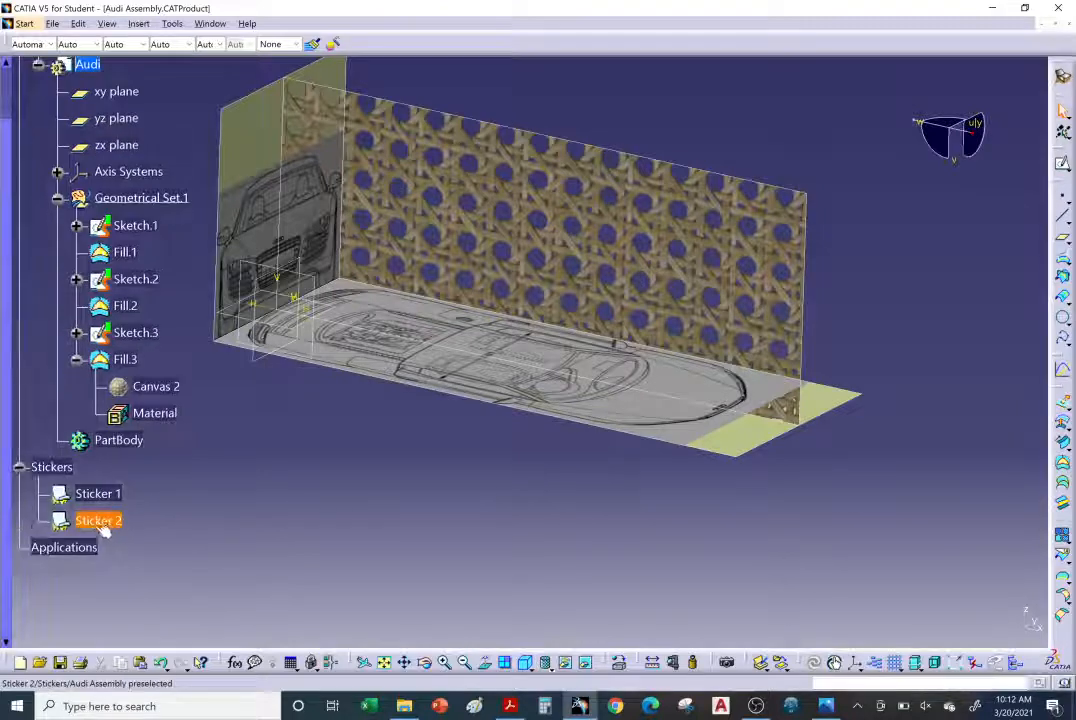
pyautogui.click(166, 387)
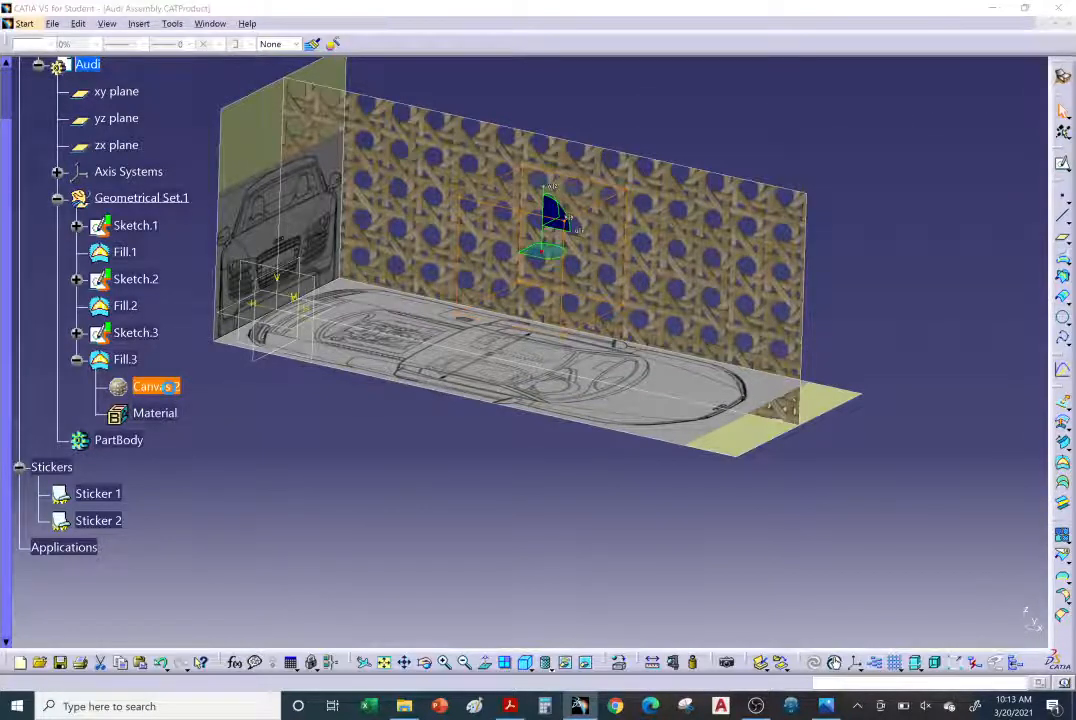
pyautogui.hotkey('alt', 'Return')
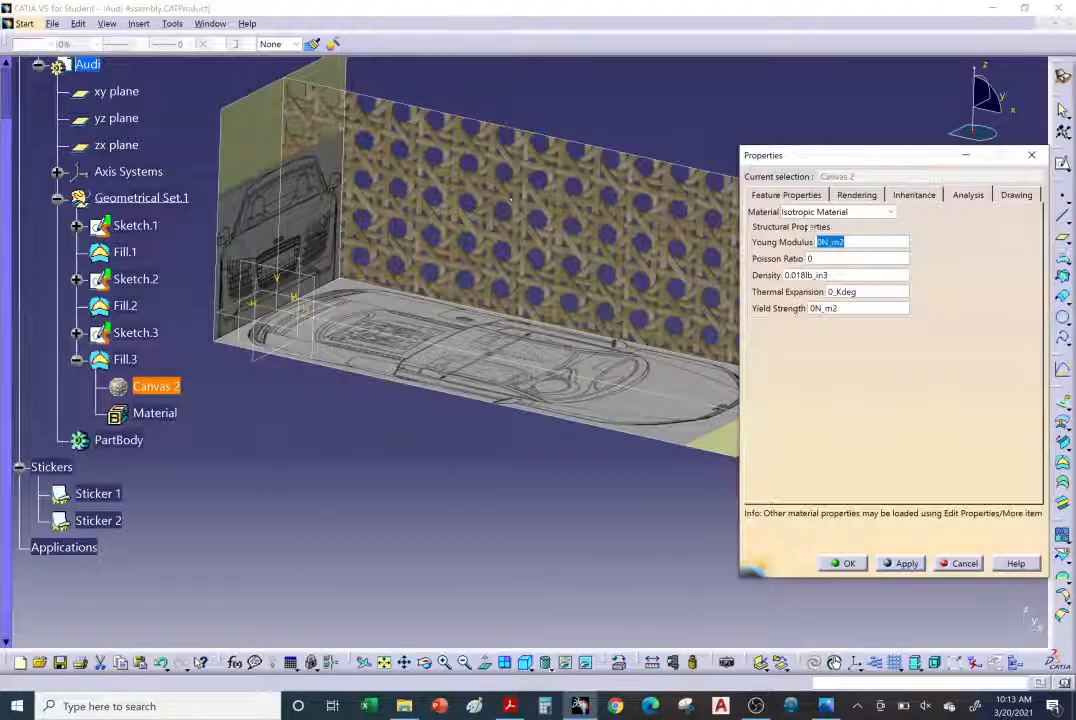
pyautogui.click(858, 195)
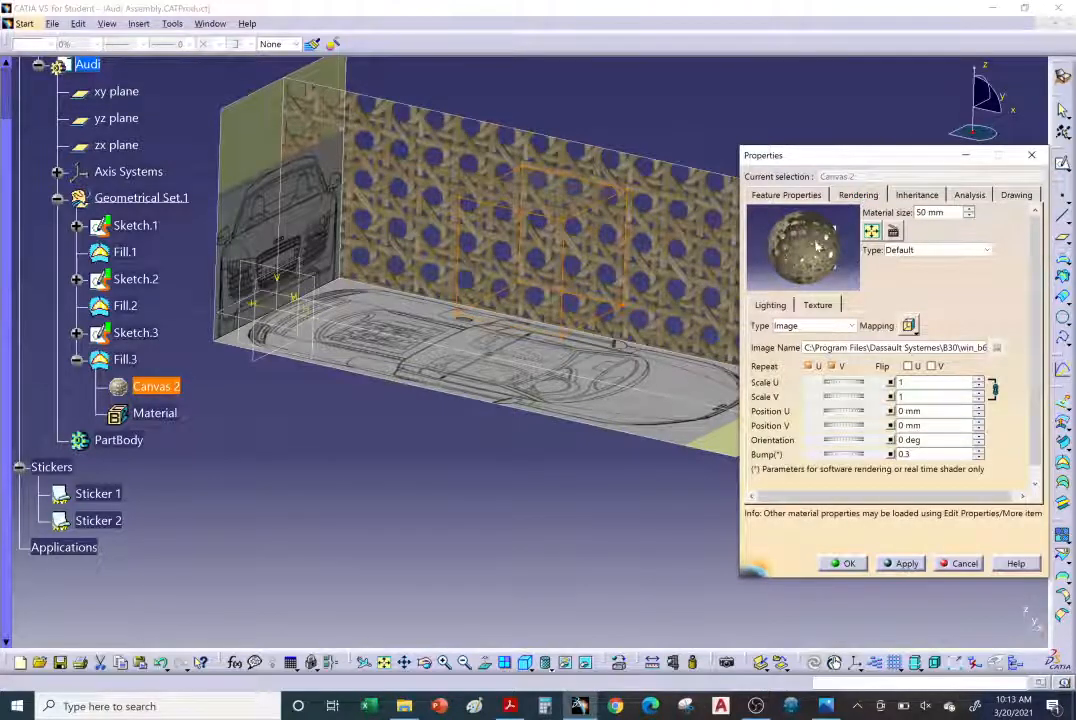
pyautogui.click(771, 304)
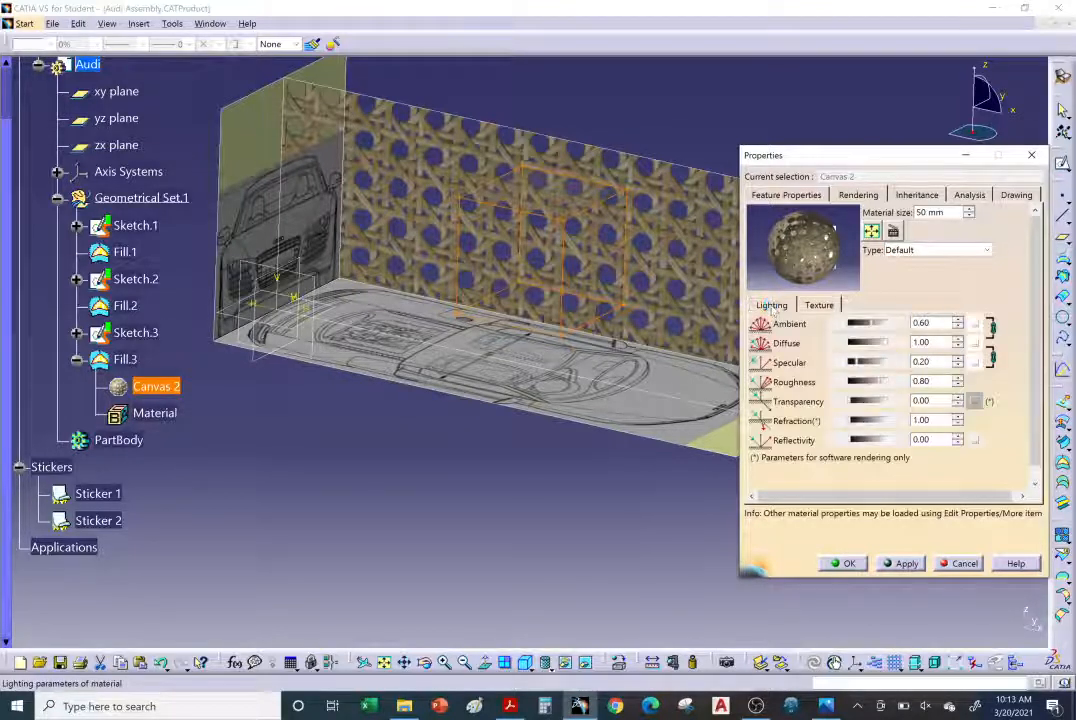
# Replace the Canvas 2 texture image with the Insert Picture PNG from the CADD37 Lectures folder
pyautogui.click(818, 305)
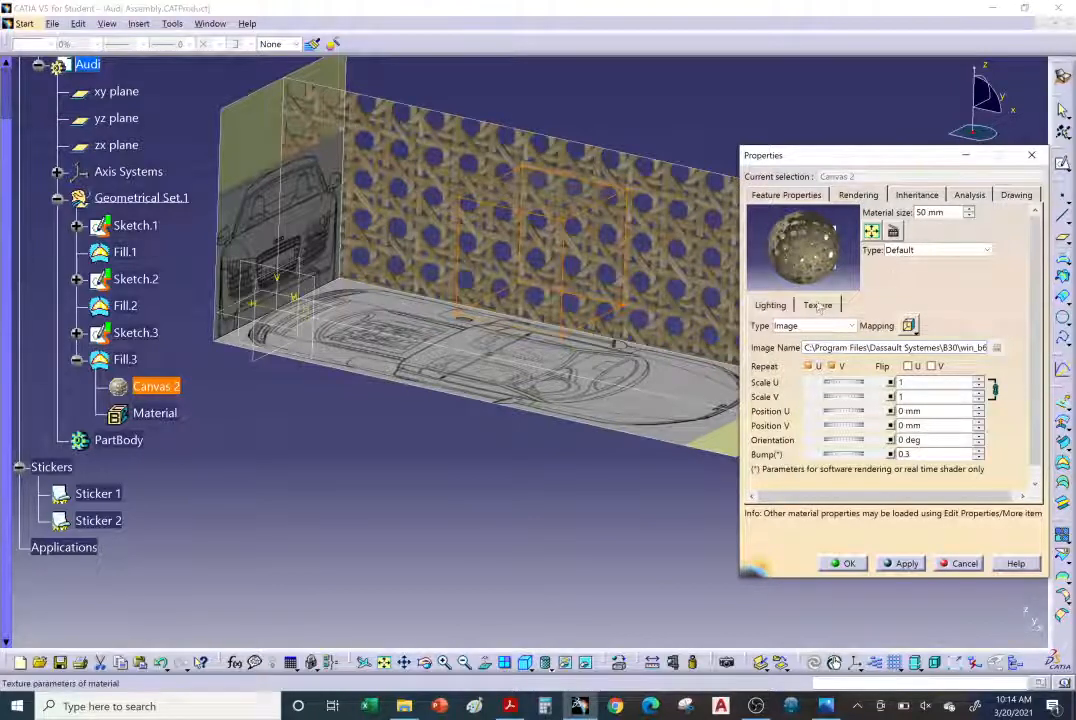
pyautogui.click(996, 348)
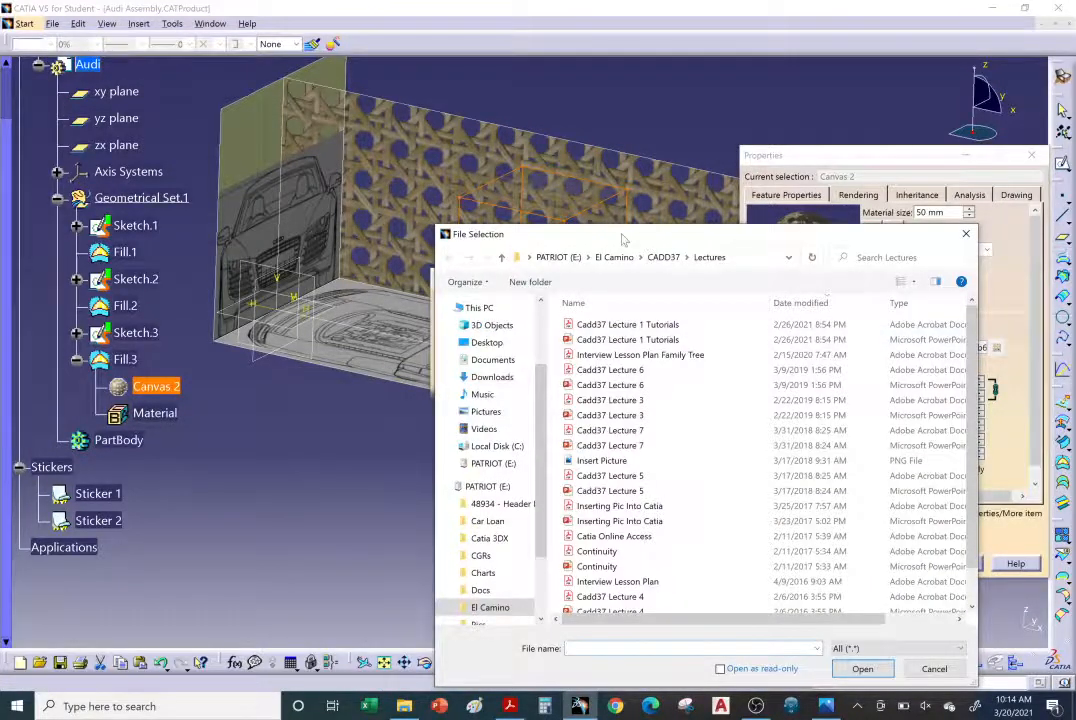
pyautogui.moveTo(622, 240); pyautogui.dragTo(560, 137)
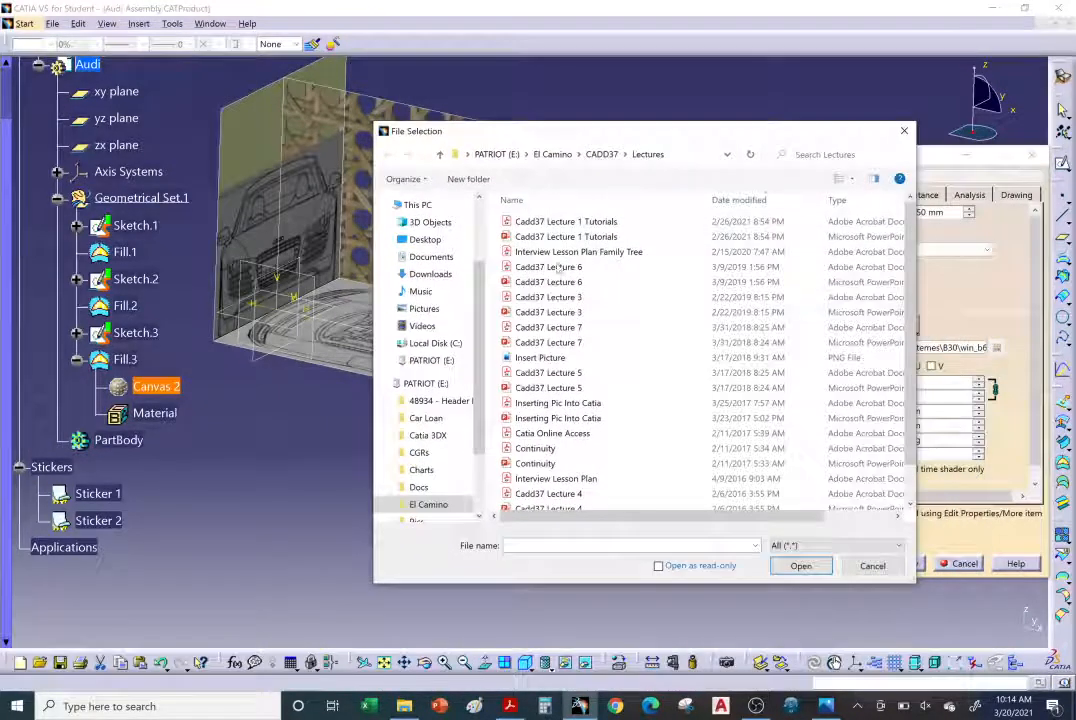
pyautogui.click(541, 358)
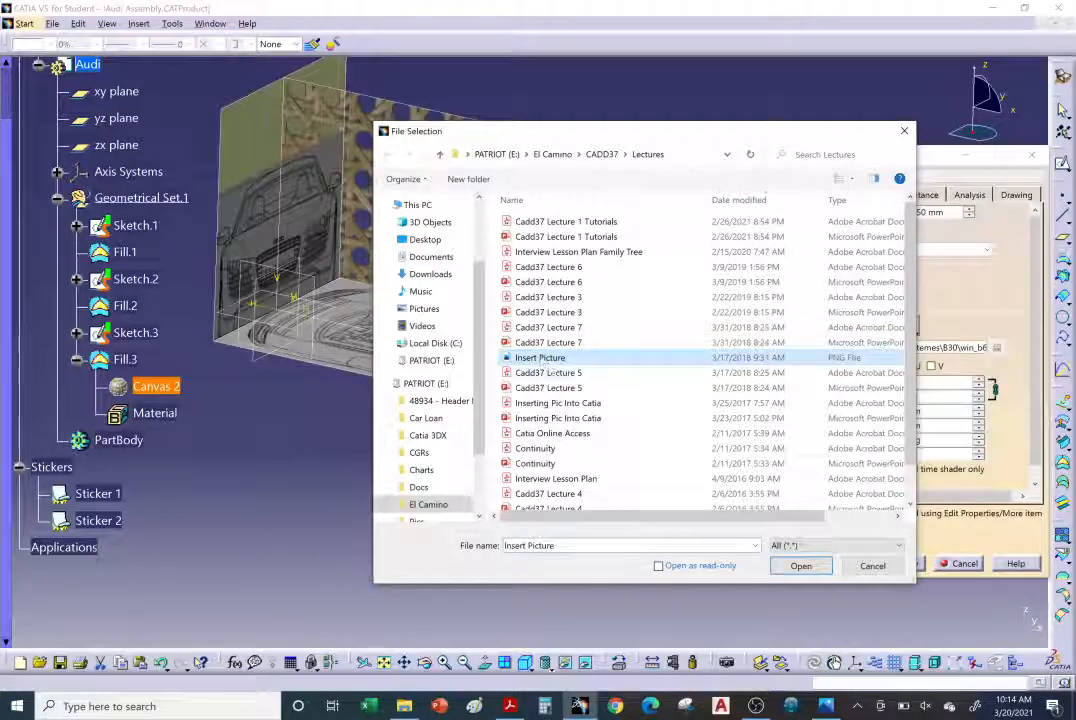
pyautogui.click(806, 569)
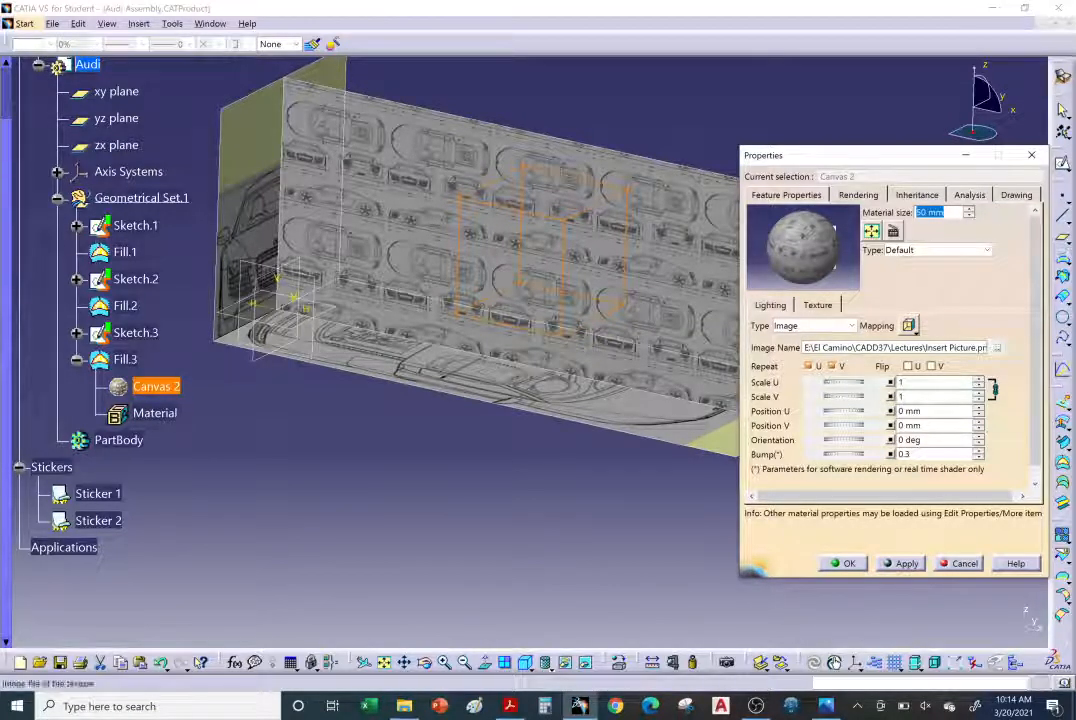
# Flip the blueprint texture in the U direction and enlarge its linked U and V scale to 4.06
pyautogui.moveTo(978, 383); pyautogui.dragTo(978, 383)
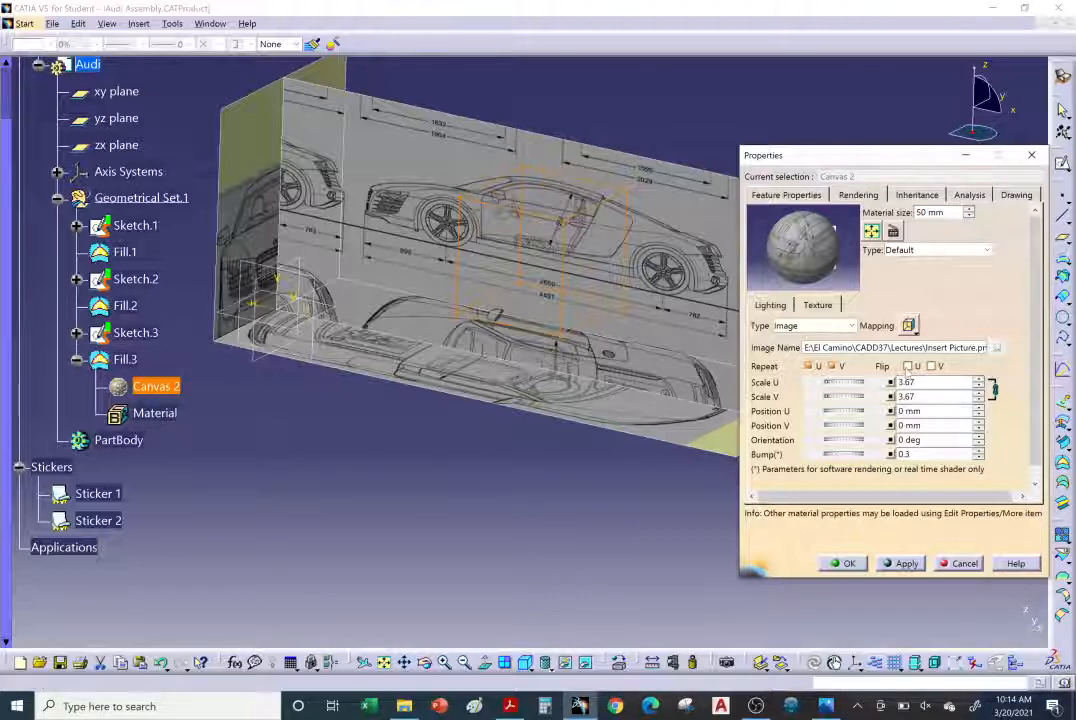
pyautogui.click(908, 366)
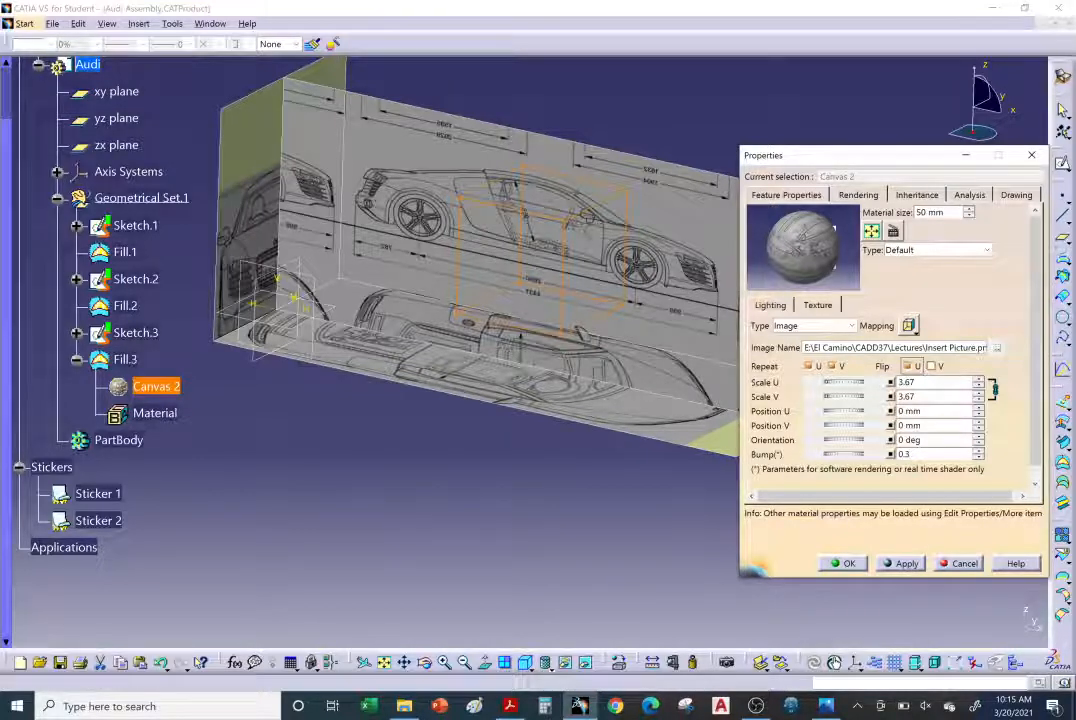
pyautogui.click(978, 381)
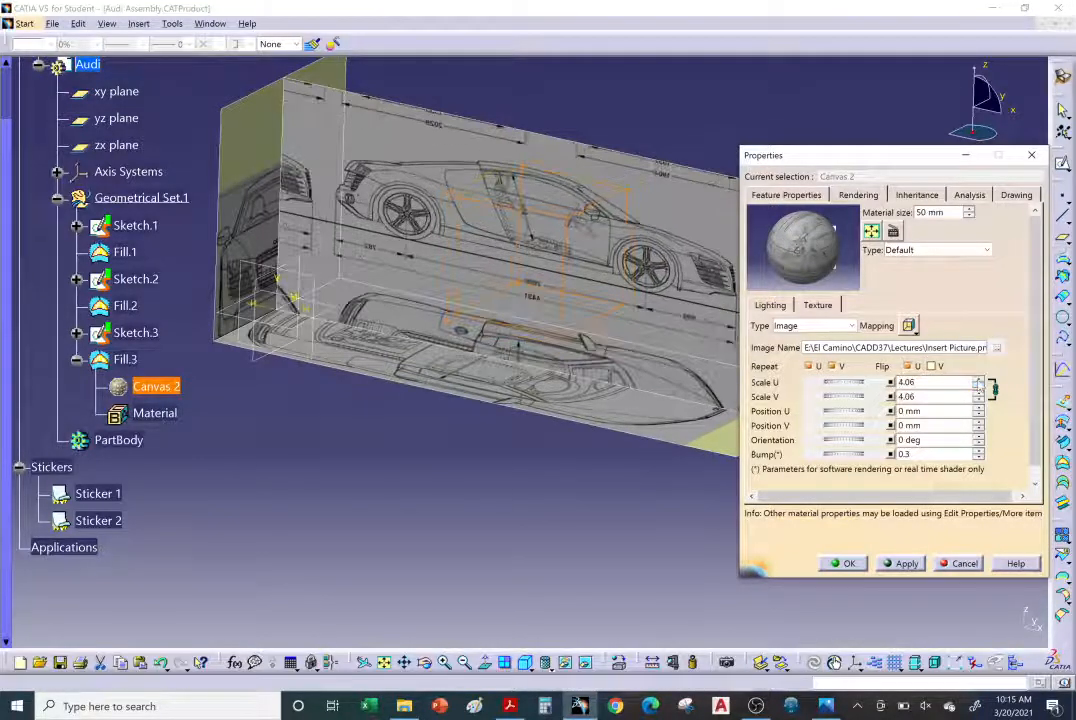
# Fit the side-view car along the surface with a U and V scale of 4.38 and Position U at 18.18 mm
pyautogui.moveTo(530, 480); pyautogui.dragTo(408, 412, button='middle')
pyautogui.moveTo(298, 274); pyautogui.dragTo(281, 249, button='middle')
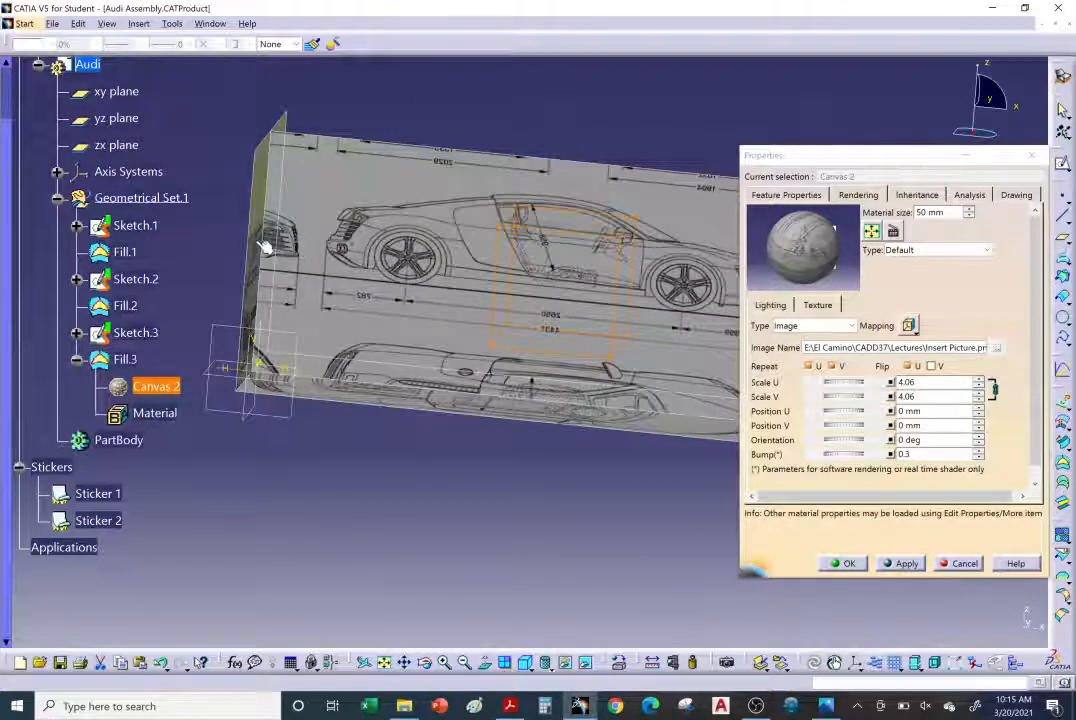
pyautogui.moveTo(341, 291); pyautogui.dragTo(483, 310, button='middle')
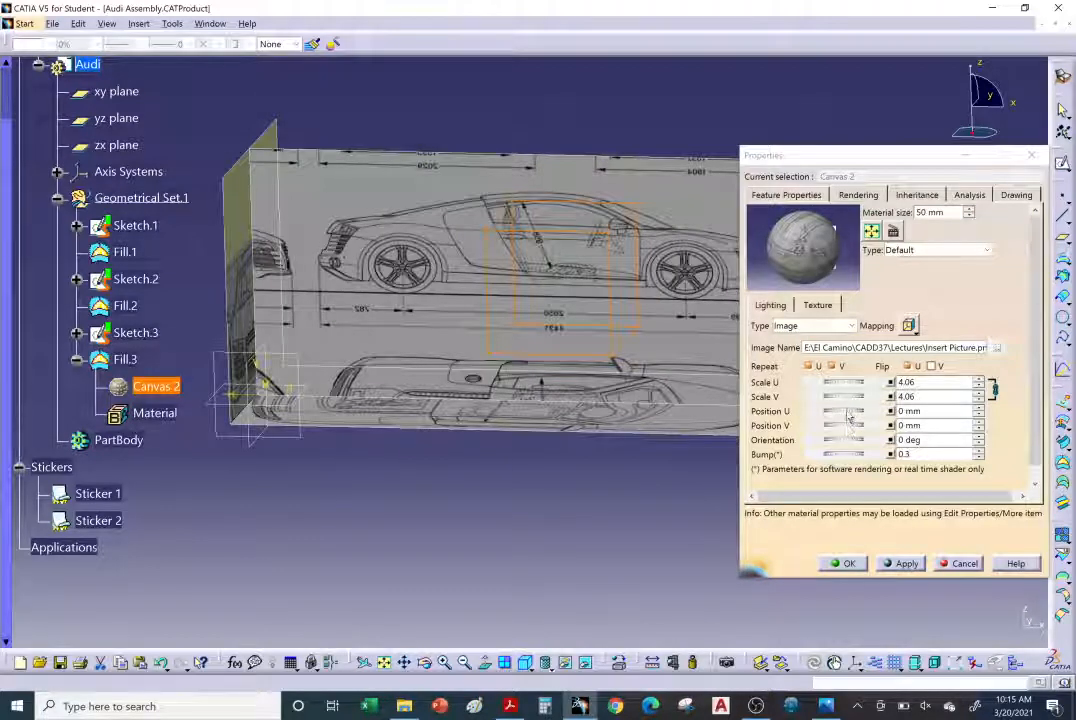
pyautogui.moveTo(848, 416); pyautogui.dragTo(865, 412)
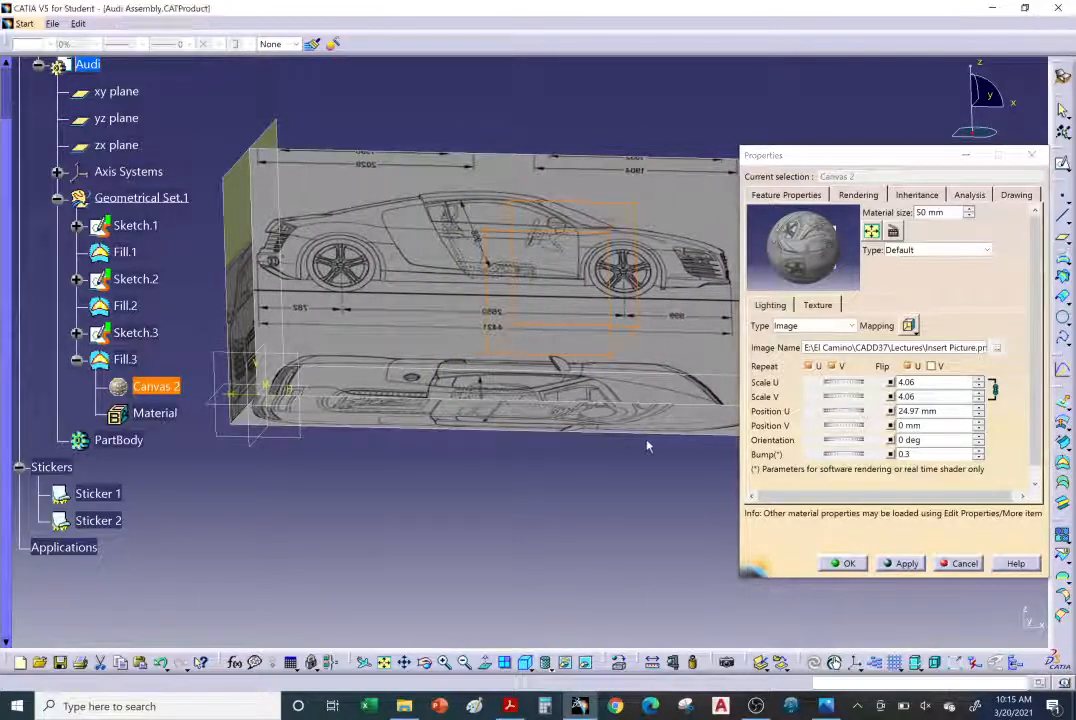
pyautogui.moveTo(648, 443); pyautogui.dragTo(653, 476, button='middle')
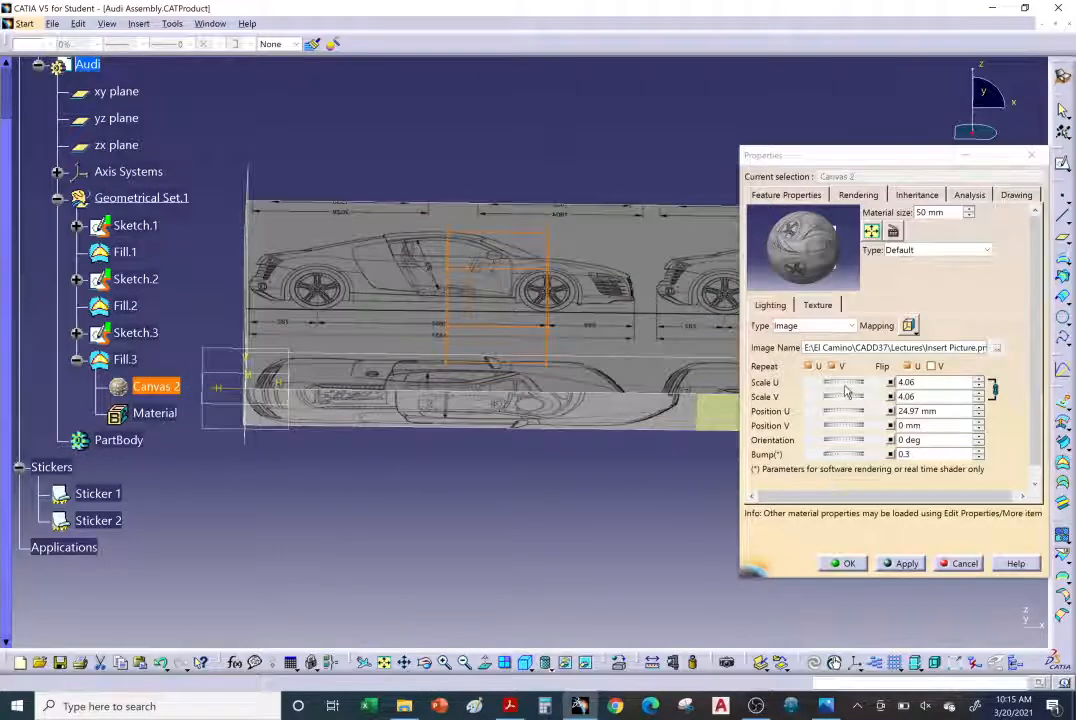
pyautogui.moveTo(861, 383); pyautogui.dragTo(808, 411)
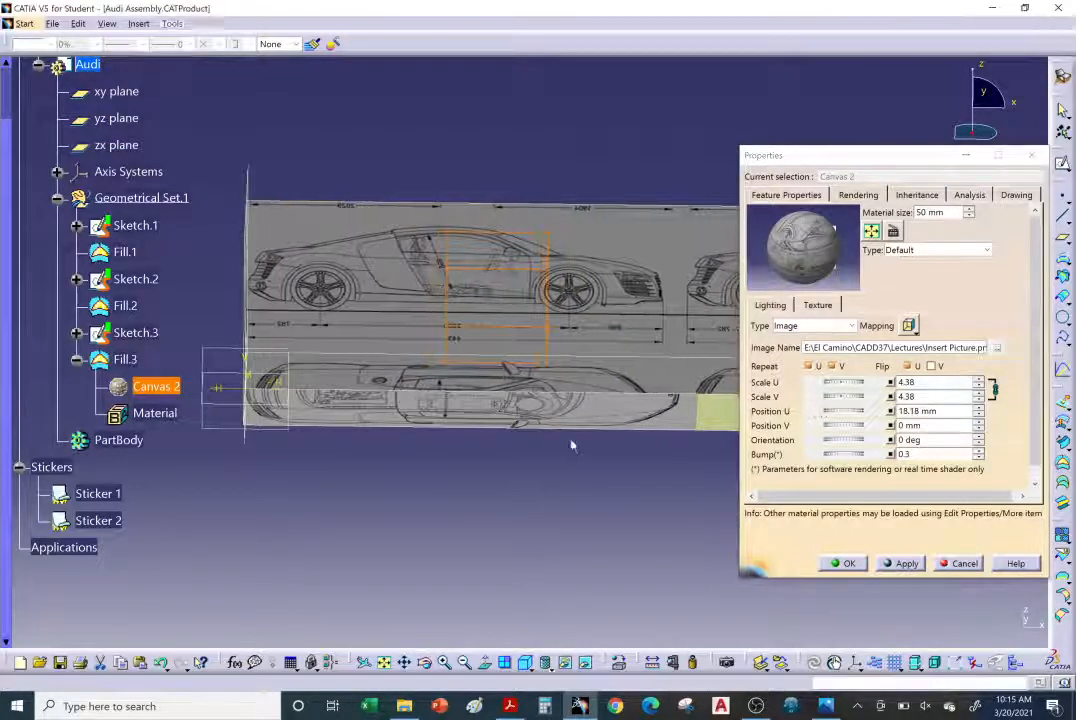
pyautogui.moveTo(568, 425); pyautogui.dragTo(300, 335, button='middle')
pyautogui.moveTo(485, 397); pyautogui.dragTo(519, 333, button='middle')
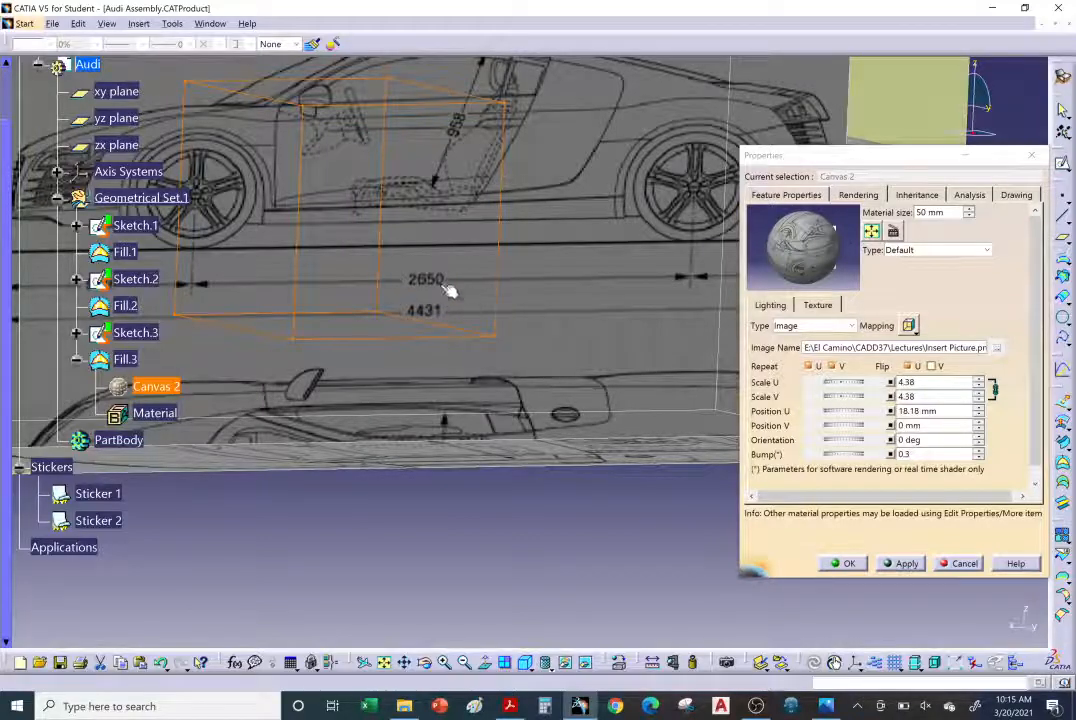
pyautogui.moveTo(441, 306); pyautogui.dragTo(409, 286, button='middle')
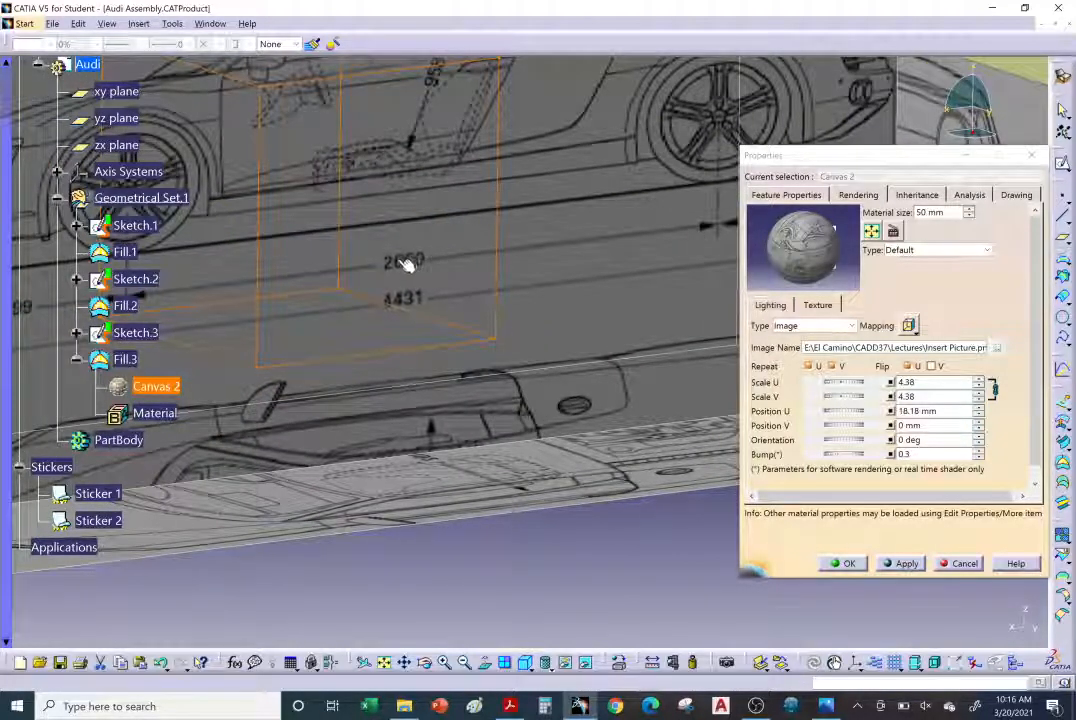
# Shift the side-view blueprint vertically to Position V -41.31 mm so the car's ground line meets the top-view surface
pyautogui.moveTo(432, 285); pyautogui.dragTo(525, 327, button='middle')
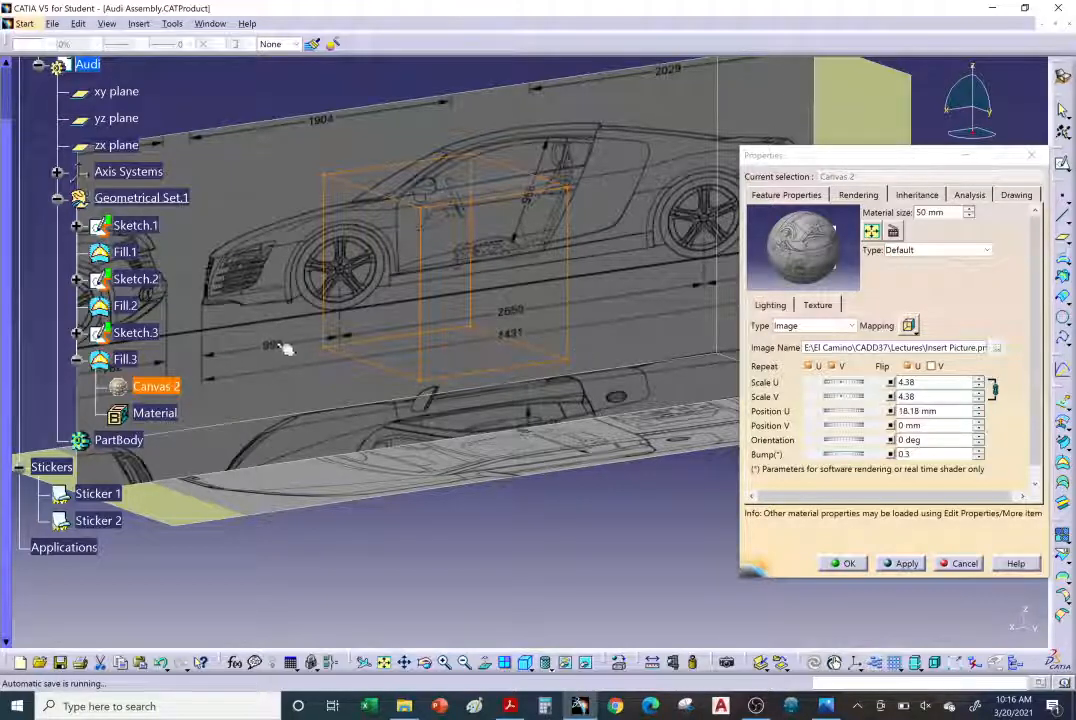
pyautogui.moveTo(560, 362); pyautogui.dragTo(452, 356, button='middle')
pyautogui.click(833, 383)
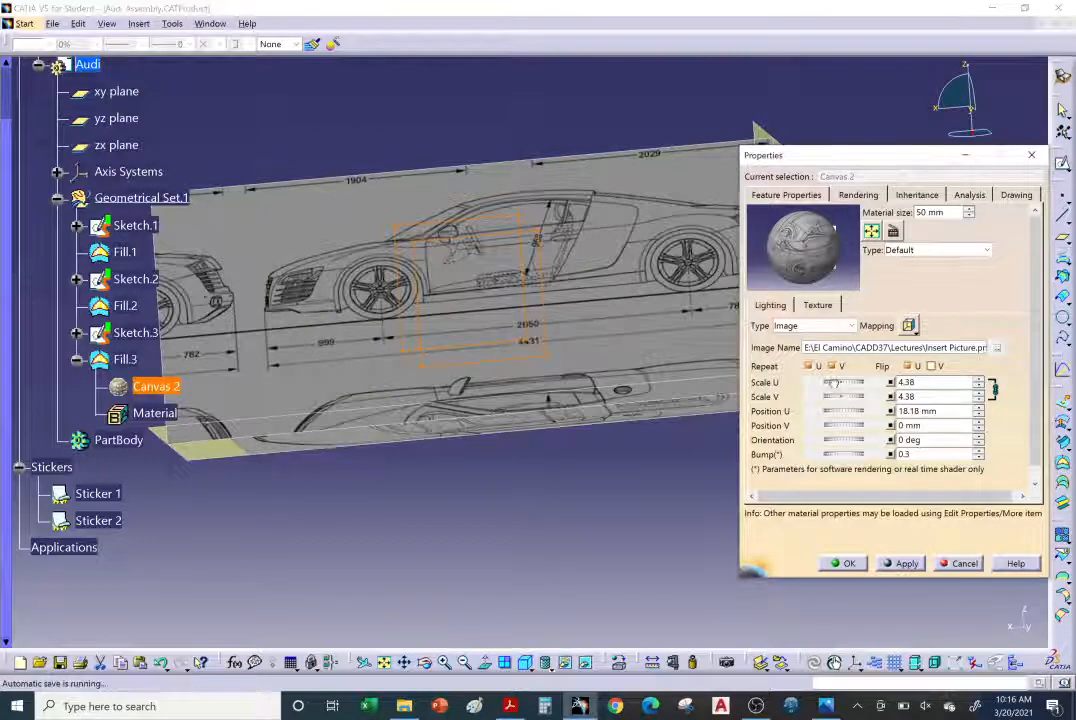
pyautogui.moveTo(842, 425); pyautogui.dragTo(791, 428)
pyautogui.moveTo(622, 384)
pyautogui.mouseDown(button='middle')
pyautogui.moveTo(596, 386)
pyautogui.moveTo(651, 375)
pyautogui.moveTo(502, 377)
pyautogui.moveTo(615, 362)
pyautogui.moveTo(597, 362)
pyautogui.mouseUp(button='middle')
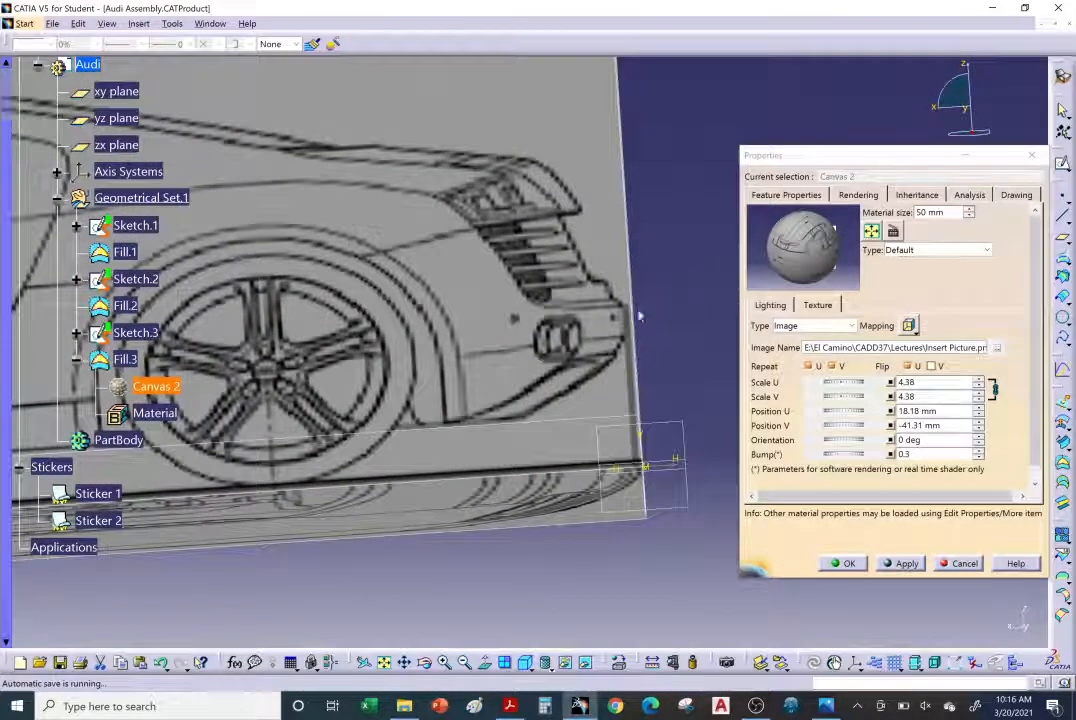
pyautogui.moveTo(530, 385); pyautogui.dragTo(620, 370, button='middle')
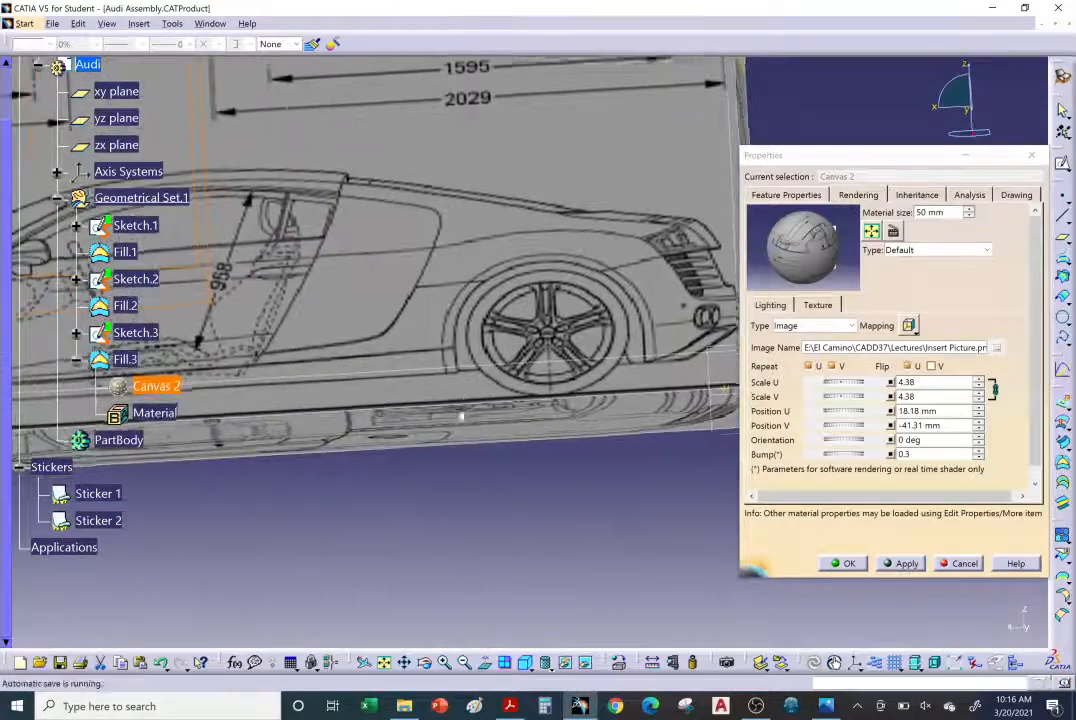
# Enlarge the blueprint's linked U and V scale to 4.61 and keep its orientation at 0 deg
pyautogui.moveTo(461, 416)
pyautogui.mouseDown(button='middle')
pyautogui.moveTo(483, 478)
pyautogui.moveTo(506, 401)
pyautogui.moveTo(410, 330)
pyautogui.moveTo(378, 345)
pyautogui.moveTo(331, 312)
pyautogui.moveTo(311, 316)
pyautogui.moveTo(278, 367)
pyautogui.mouseUp(button='middle')
pyautogui.moveTo(381, 396)
pyautogui.mouseDown(button='middle')
pyautogui.moveTo(331, 377)
pyautogui.moveTo(442, 372)
pyautogui.mouseUp(button='middle')
pyautogui.moveTo(805, 166); pyautogui.dragTo(829, 205)
pyautogui.scroll(-6, 294, 449)
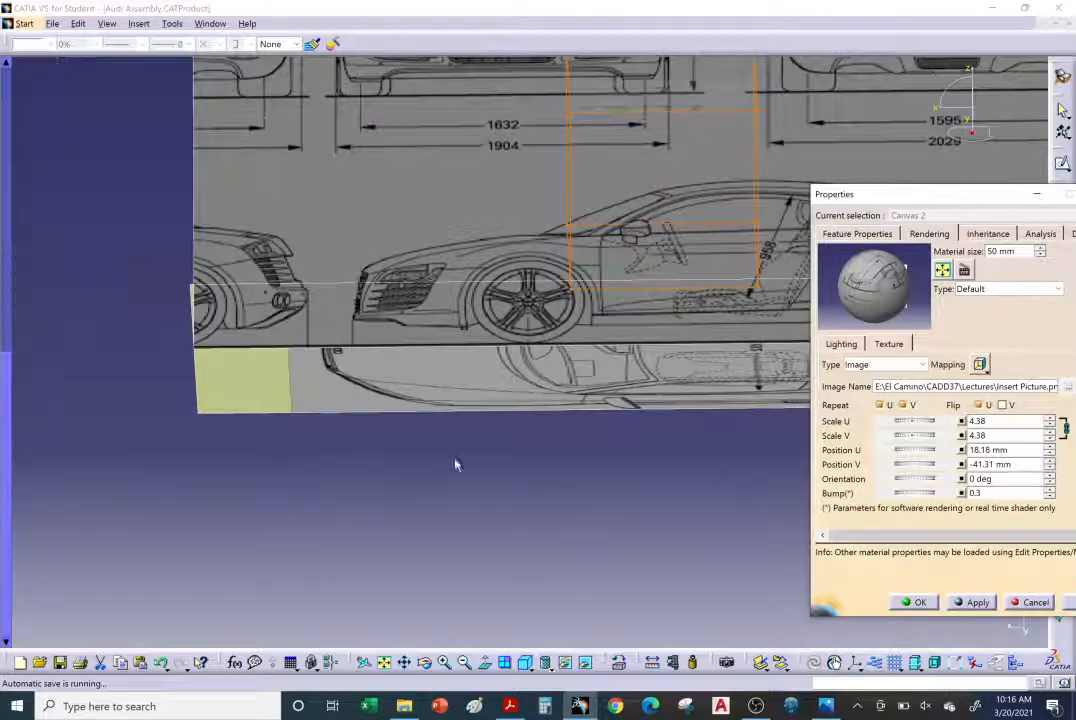
pyautogui.moveTo(446, 459); pyautogui.dragTo(343, 293, button='middle')
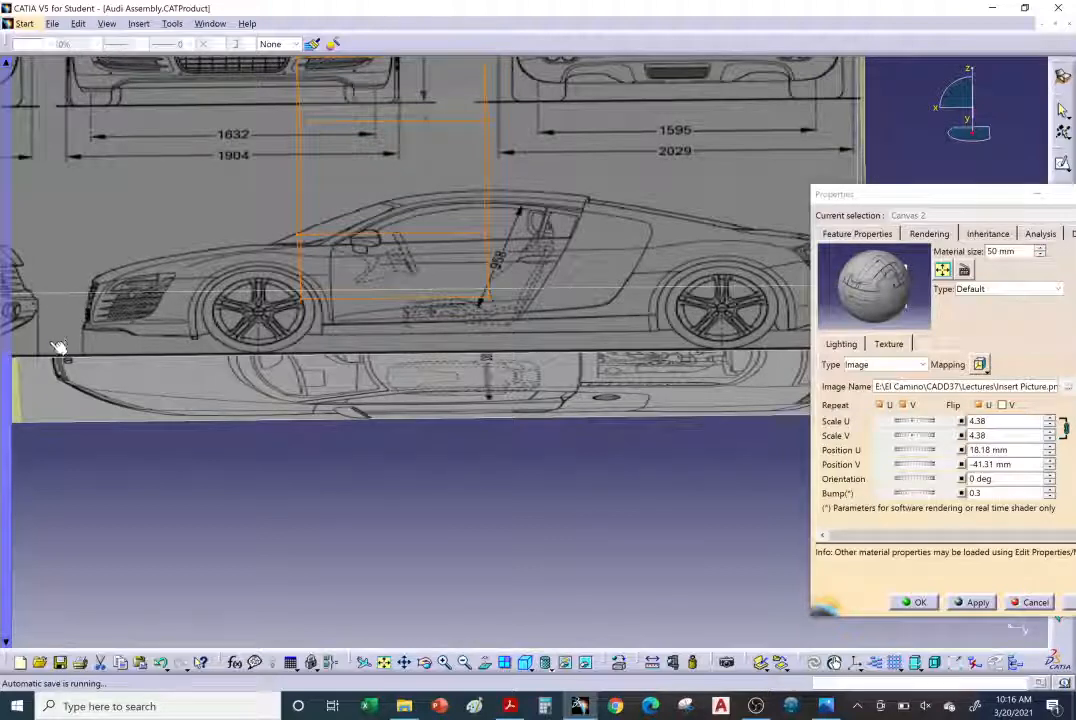
pyautogui.moveTo(170, 382); pyautogui.dragTo(527, 336, button='middle')
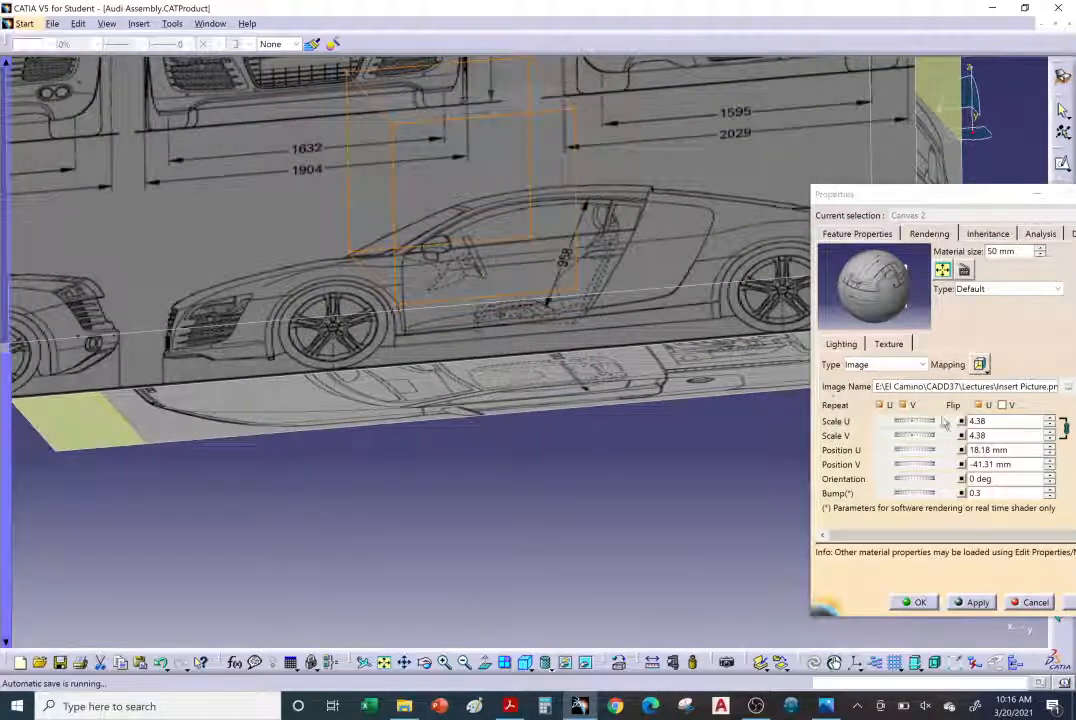
pyautogui.click(1049, 420)
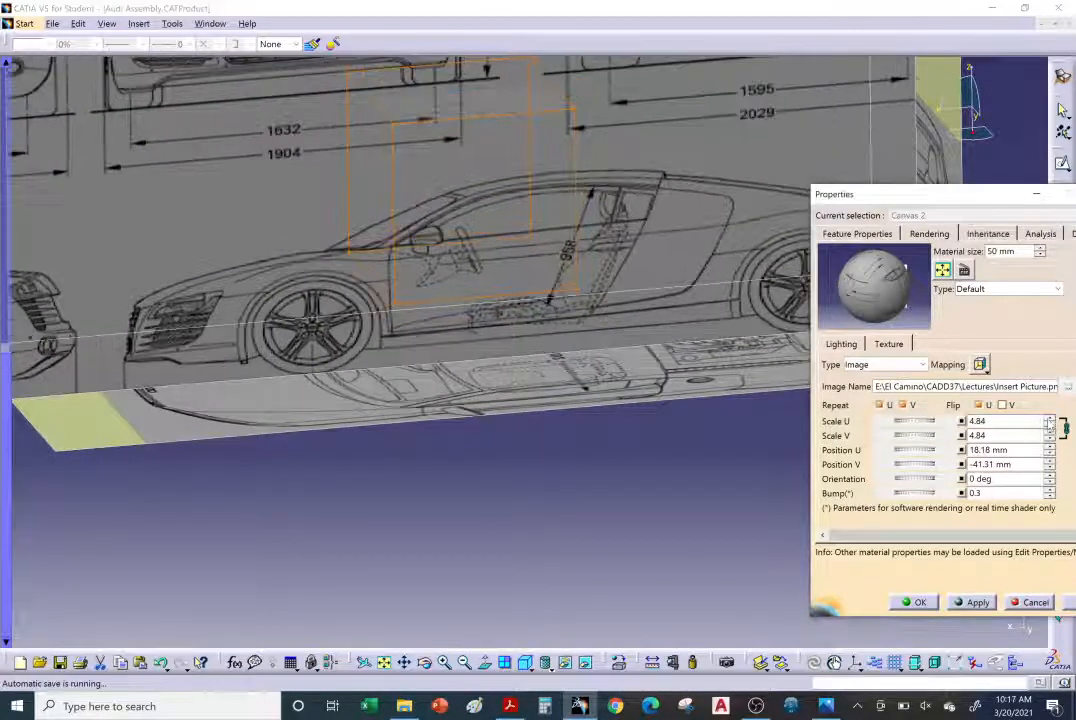
pyautogui.moveTo(665, 380); pyautogui.dragTo(772, 262, button='middle')
pyautogui.moveTo(914, 421); pyautogui.dragTo(873, 421)
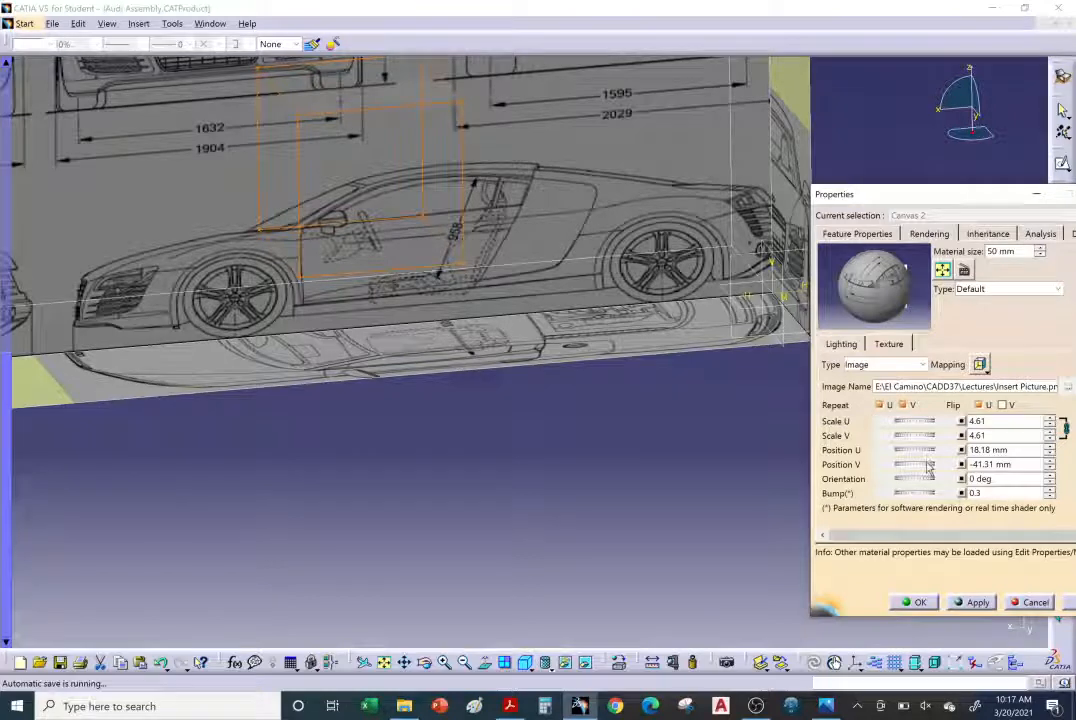
pyautogui.moveTo(928, 462); pyautogui.dragTo(916, 479)
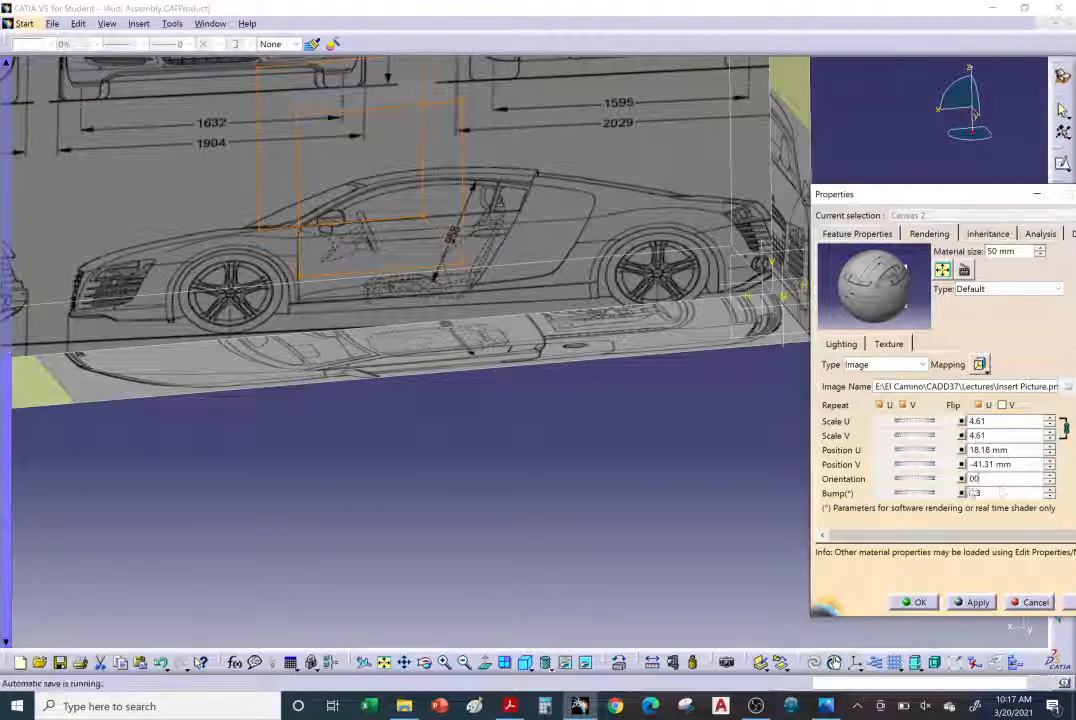
pyautogui.press('Return')
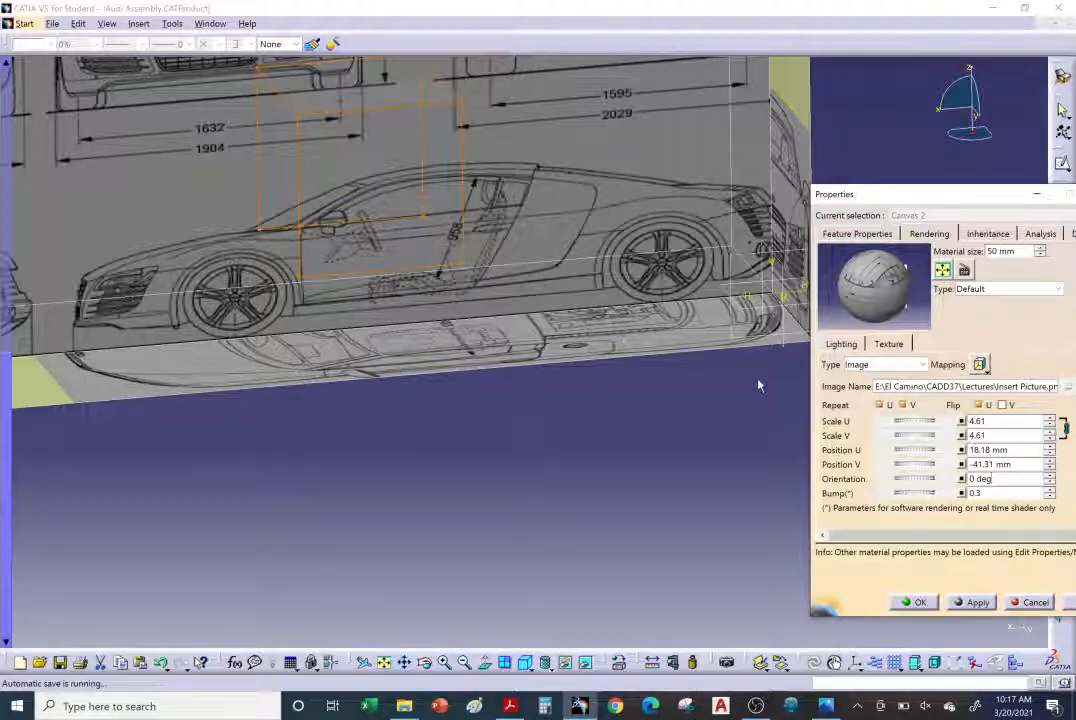
# Refine the side-view fit with a linked scale of 4.54, Position U 14.14 mm, Position V -40.94 mm and orientation 0 deg
pyautogui.moveTo(914, 465)
pyautogui.mouseDown()
pyautogui.moveTo(923, 467)
pyautogui.moveTo(913, 467)
pyautogui.moveTo(922, 451)
pyautogui.moveTo(904, 453)
pyautogui.mouseUp()
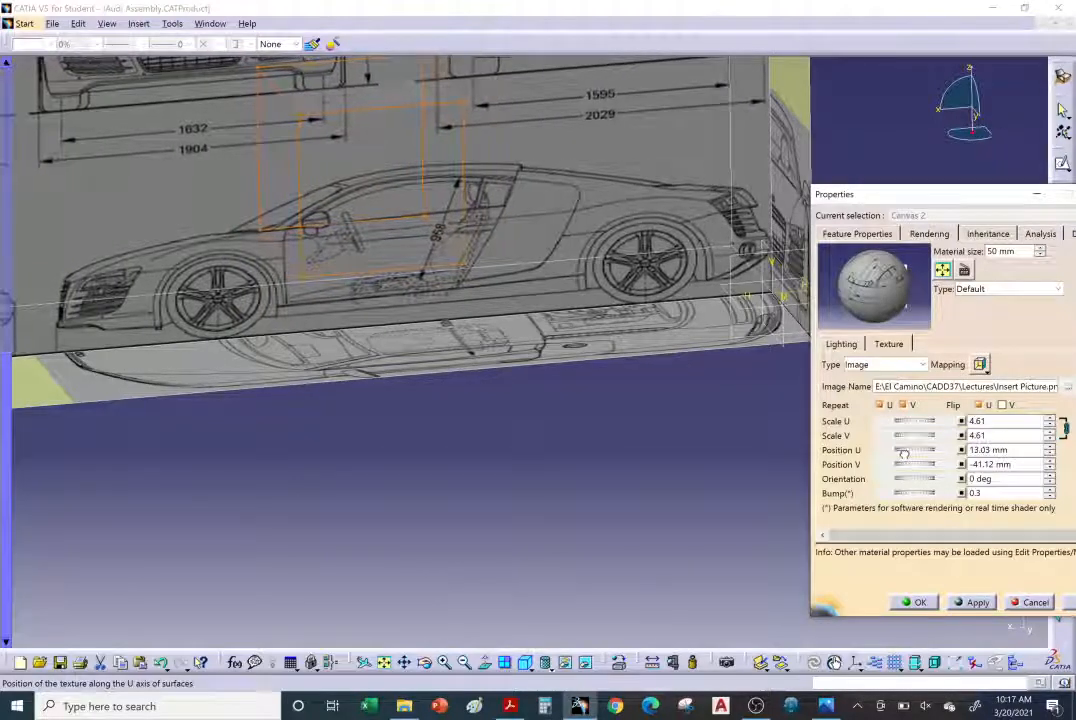
pyautogui.moveTo(644, 459); pyautogui.dragTo(509, 389, button='middle')
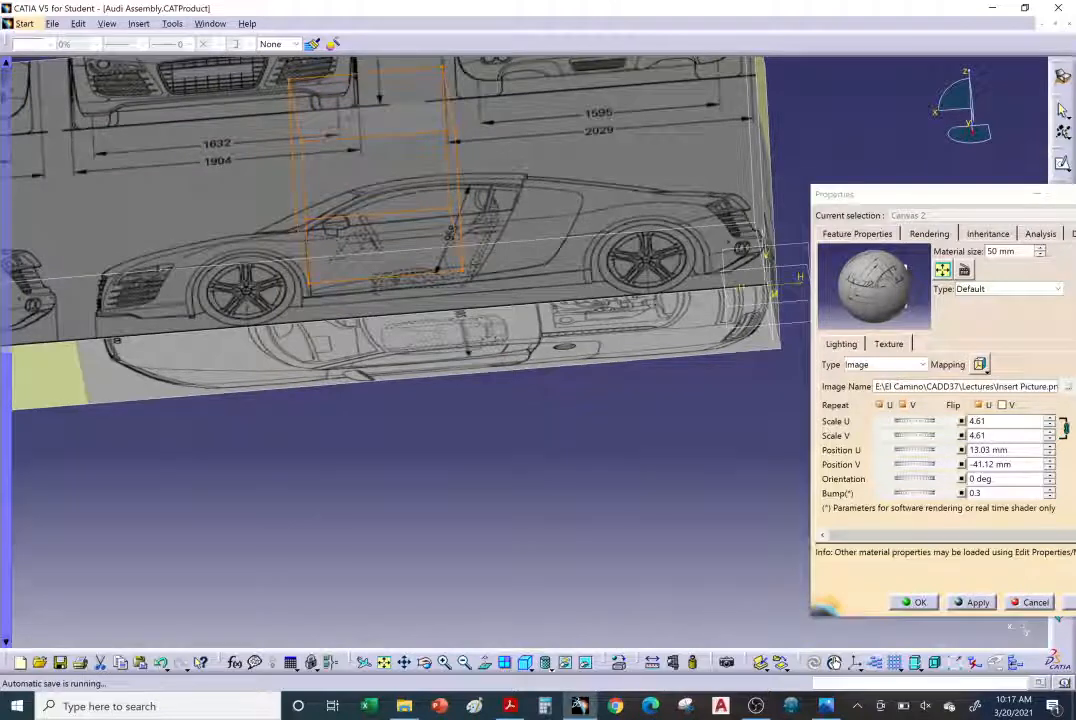
pyautogui.click(908, 426)
pyautogui.moveTo(908, 424); pyautogui.dragTo(907, 478)
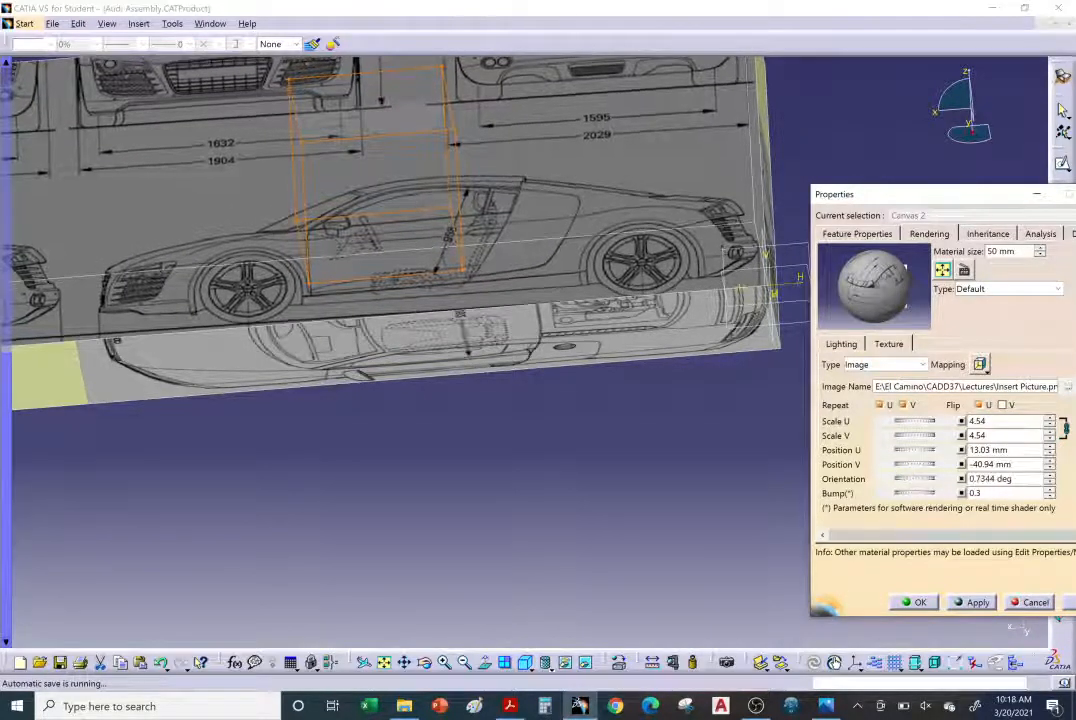
pyautogui.moveTo(1013, 478); pyautogui.dragTo(976, 478)
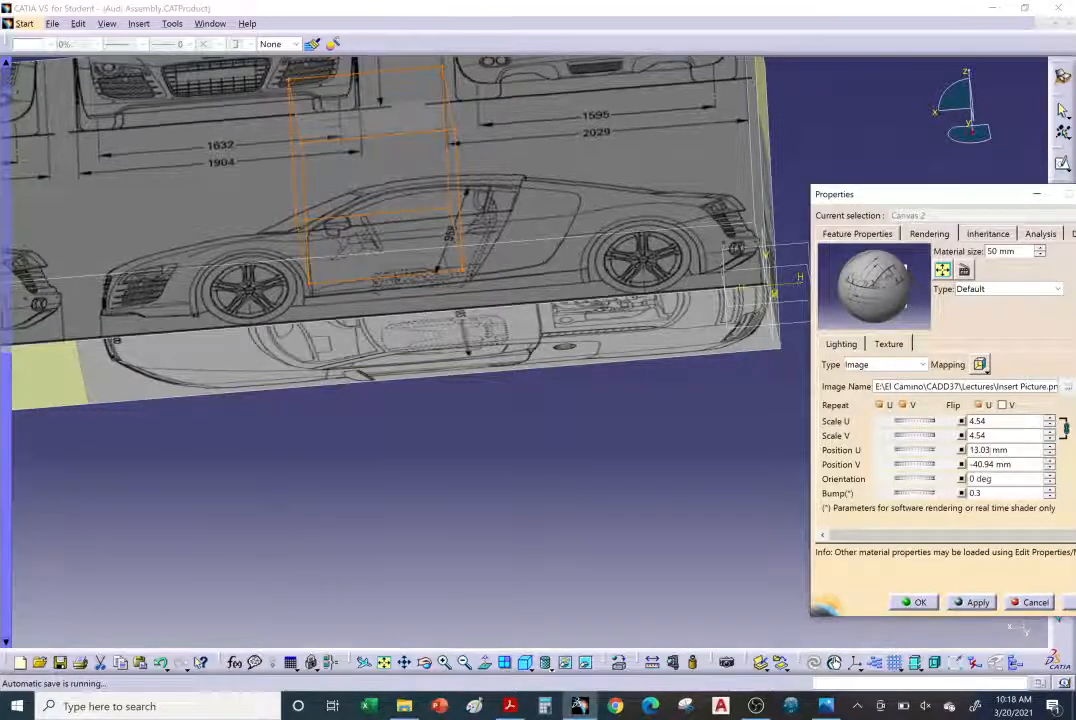
pyautogui.moveTo(912, 455); pyautogui.dragTo(913, 453)
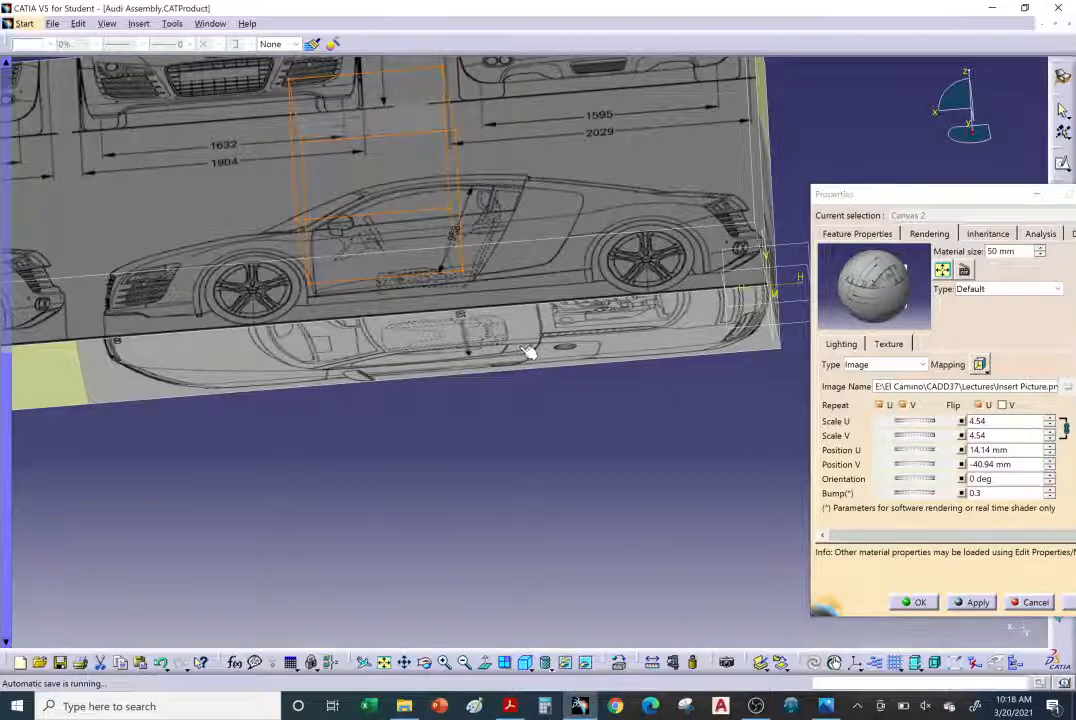
# Unlink the texture scales and stretch the side-view car's height with Scale U 4.55 and Scale V 5.95
pyautogui.moveTo(531, 353); pyautogui.dragTo(505, 285, button='middle')
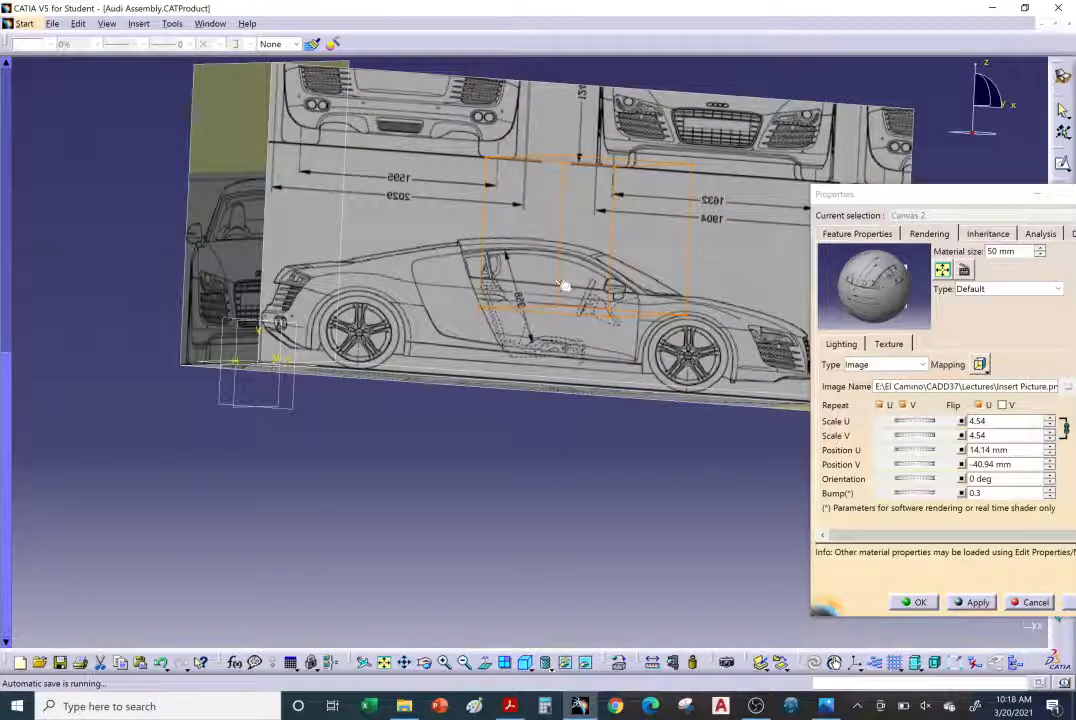
pyautogui.moveTo(565, 287); pyautogui.dragTo(502, 352, button='middle')
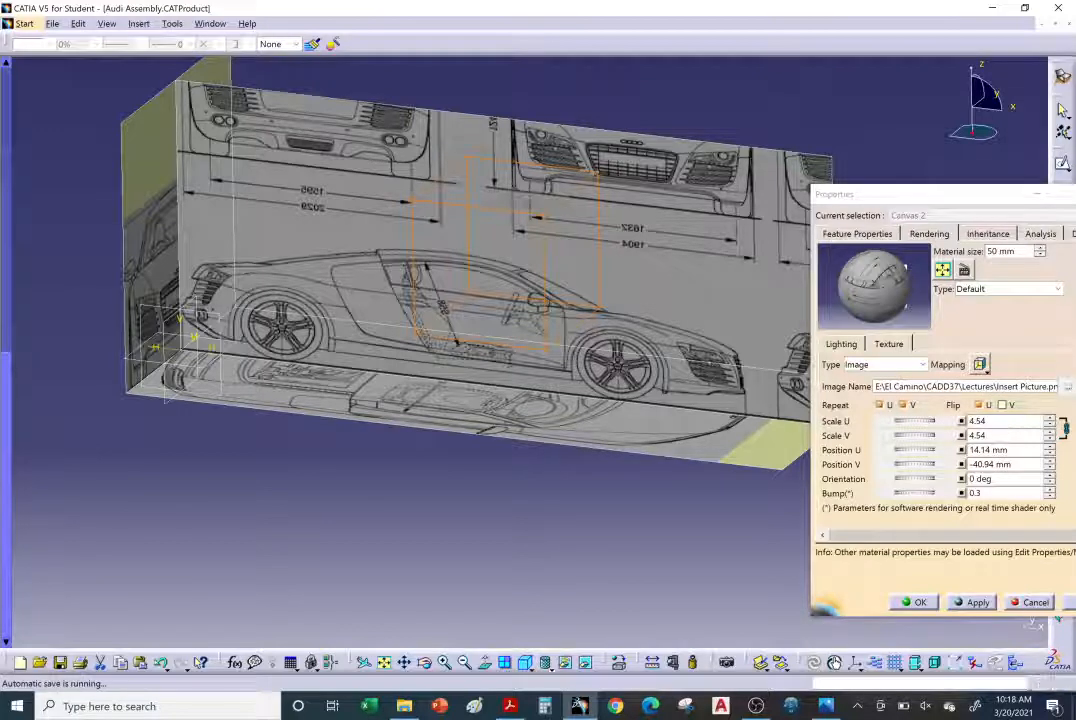
pyautogui.click(1065, 427)
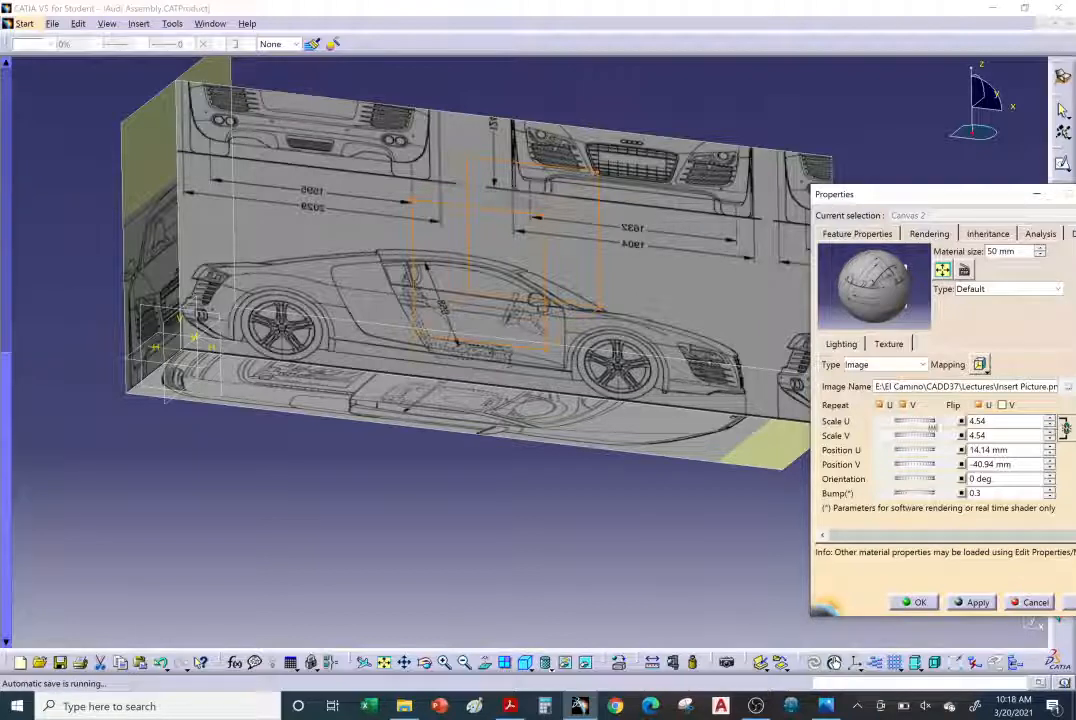
pyautogui.moveTo(911, 425); pyautogui.dragTo(929, 441)
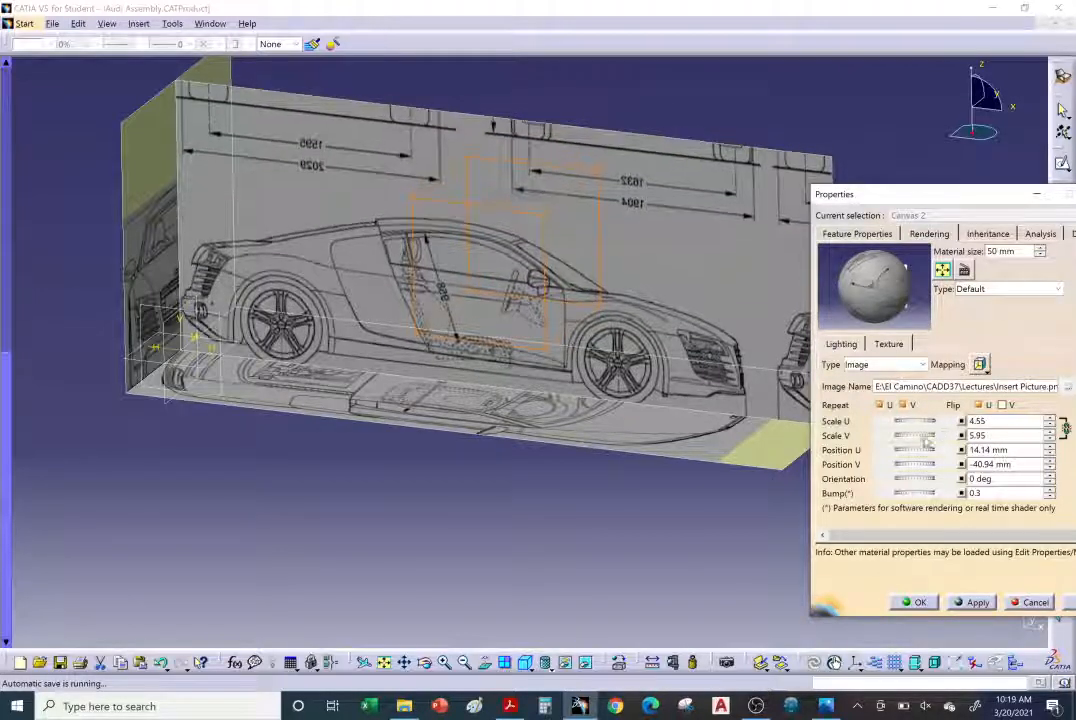
pyautogui.moveTo(329, 338)
pyautogui.mouseDown(button='middle')
pyautogui.moveTo(440, 341)
pyautogui.moveTo(397, 328)
pyautogui.moveTo(410, 335)
pyautogui.moveTo(330, 336)
pyautogui.mouseUp(button='middle')
pyautogui.moveTo(530, 380); pyautogui.dragTo(698, 508, button='middle')
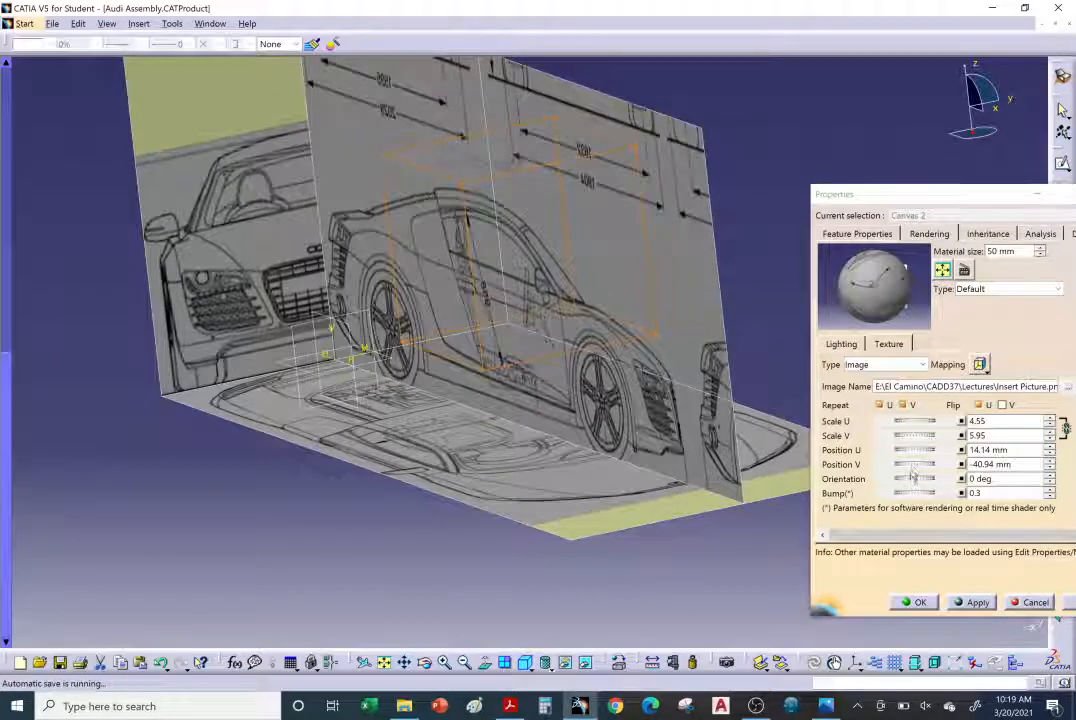
# Set the texture's Position V to -38.92 mm, check the car's height against the front view and accept the Canvas 2 properties
pyautogui.moveTo(911, 470); pyautogui.dragTo(915, 469)
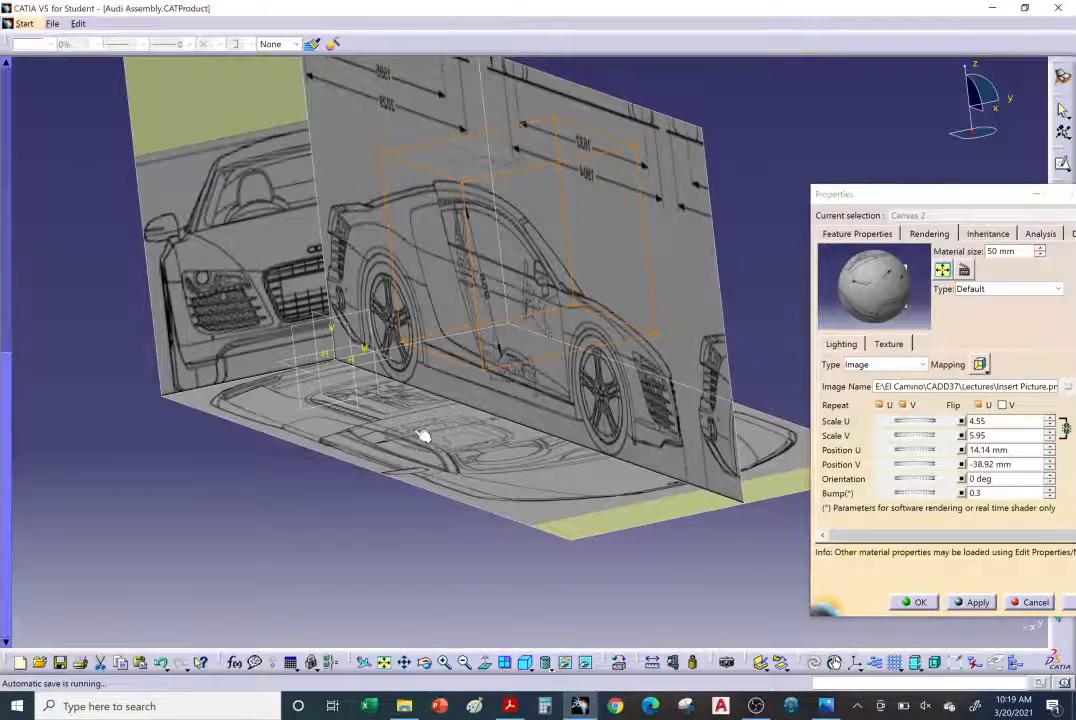
pyautogui.moveTo(423, 435); pyautogui.dragTo(327, 373, button='middle')
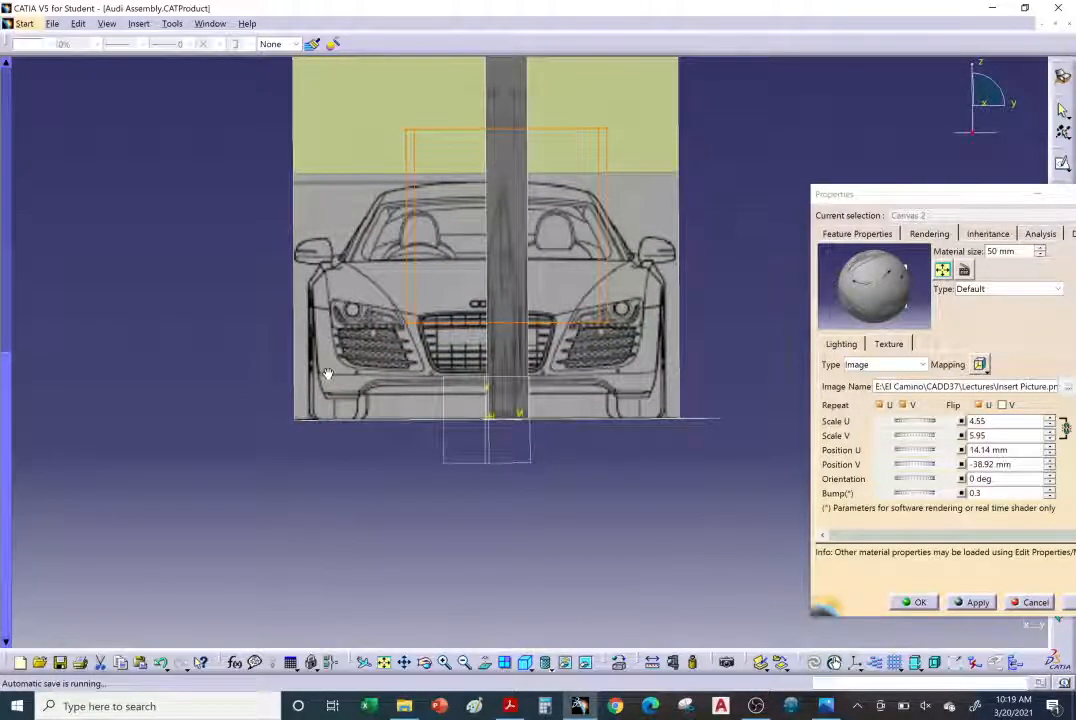
pyautogui.moveTo(507, 192); pyautogui.dragTo(287, 258, button='middle')
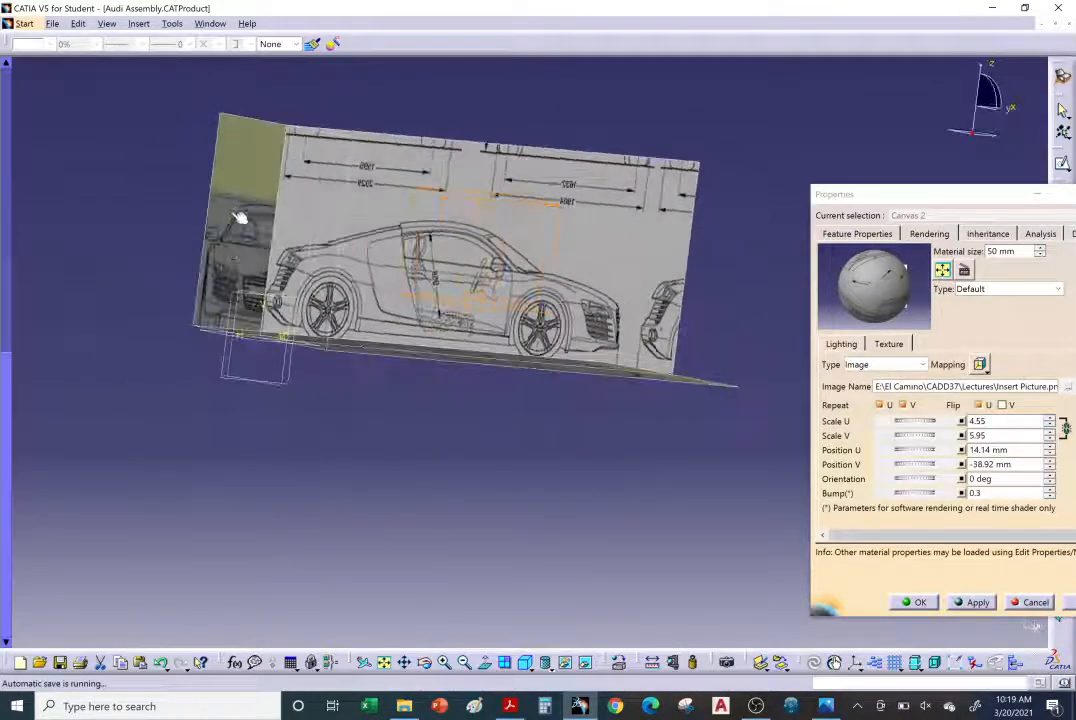
pyautogui.moveTo(240, 218); pyautogui.dragTo(199, 281, button='middle')
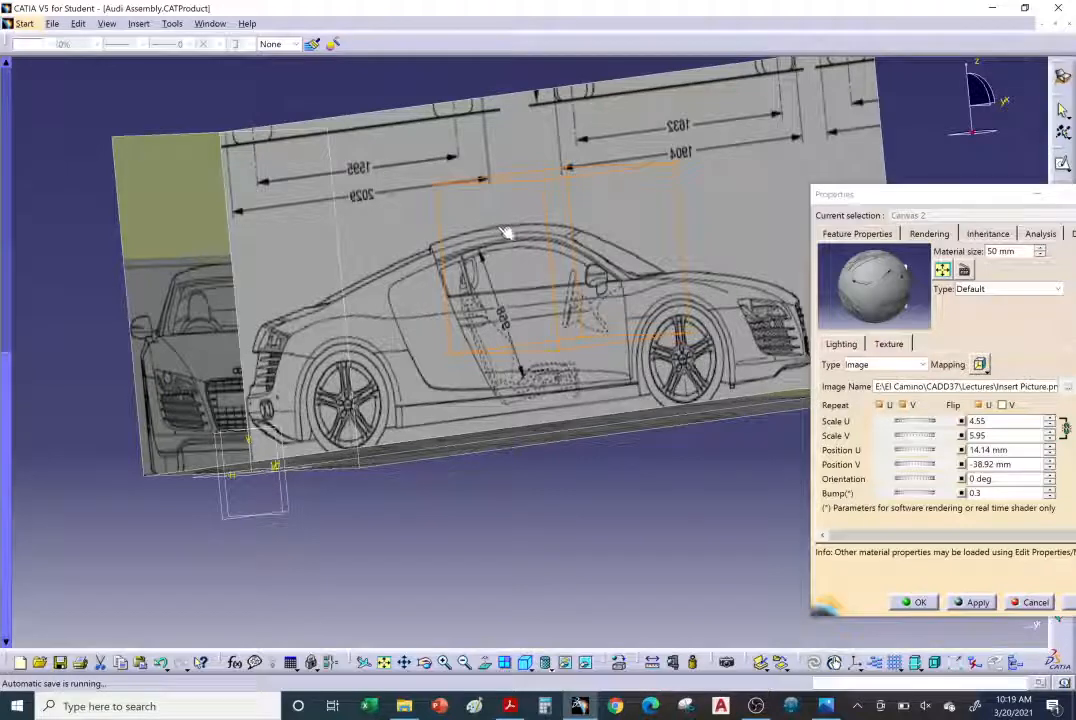
pyautogui.moveTo(508, 231)
pyautogui.mouseDown(button='middle')
pyautogui.moveTo(626, 477)
pyautogui.moveTo(759, 440)
pyautogui.moveTo(644, 440)
pyautogui.moveTo(615, 462)
pyautogui.moveTo(612, 446)
pyautogui.moveTo(375, 398)
pyautogui.moveTo(223, 392)
pyautogui.moveTo(300, 380)
pyautogui.moveTo(473, 432)
pyautogui.moveTo(787, 316)
pyautogui.moveTo(648, 326)
pyautogui.mouseUp(button='middle')
pyautogui.click(918, 602)
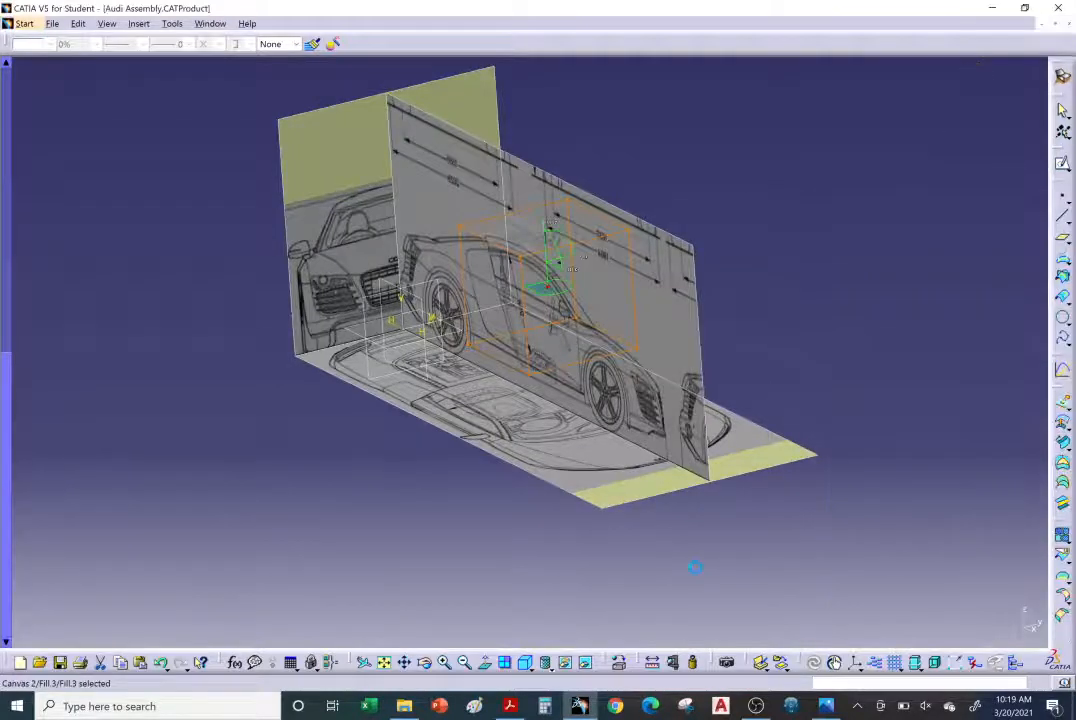
# Examine how the side-view car lines up with the front and top blueprint images from several angles
pyautogui.moveTo(432, 398)
pyautogui.mouseDown(button='middle')
pyautogui.moveTo(447, 411)
pyautogui.moveTo(552, 372)
pyautogui.moveTo(531, 403)
pyautogui.moveTo(470, 400)
pyautogui.moveTo(487, 420)
pyautogui.moveTo(430, 400)
pyautogui.mouseUp(button='middle')
pyautogui.scroll(2, 155, 288)
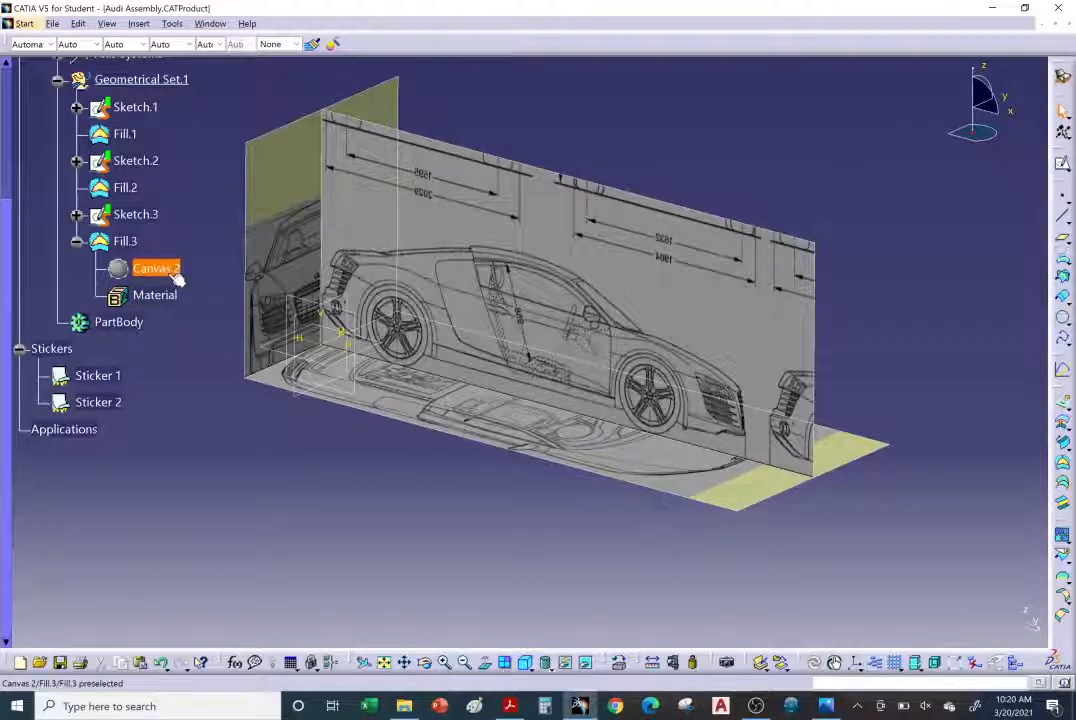
pyautogui.moveTo(560, 460)
pyautogui.mouseDown(button='middle')
pyautogui.moveTo(581, 480)
pyautogui.moveTo(600, 450)
pyautogui.moveTo(516, 377)
pyautogui.moveTo(648, 305)
pyautogui.moveTo(741, 447)
pyautogui.moveTo(824, 233)
pyautogui.moveTo(784, 235)
pyautogui.moveTo(795, 226)
pyautogui.mouseUp(button='middle')
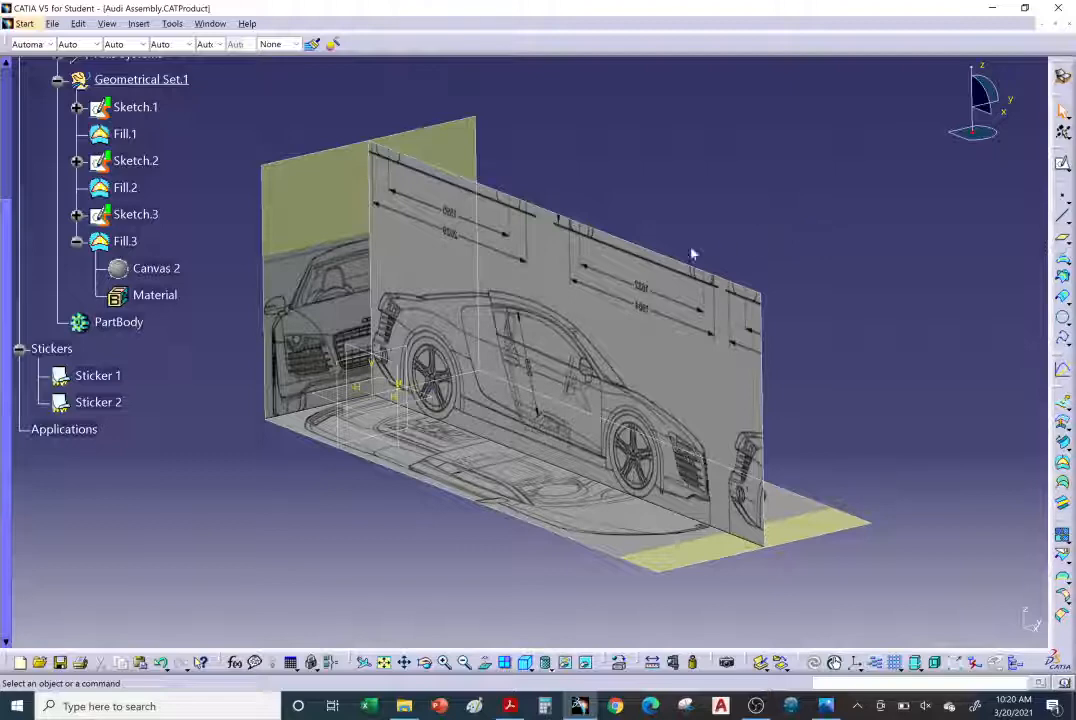
pyautogui.moveTo(504, 384); pyautogui.dragTo(531, 380, button='middle')
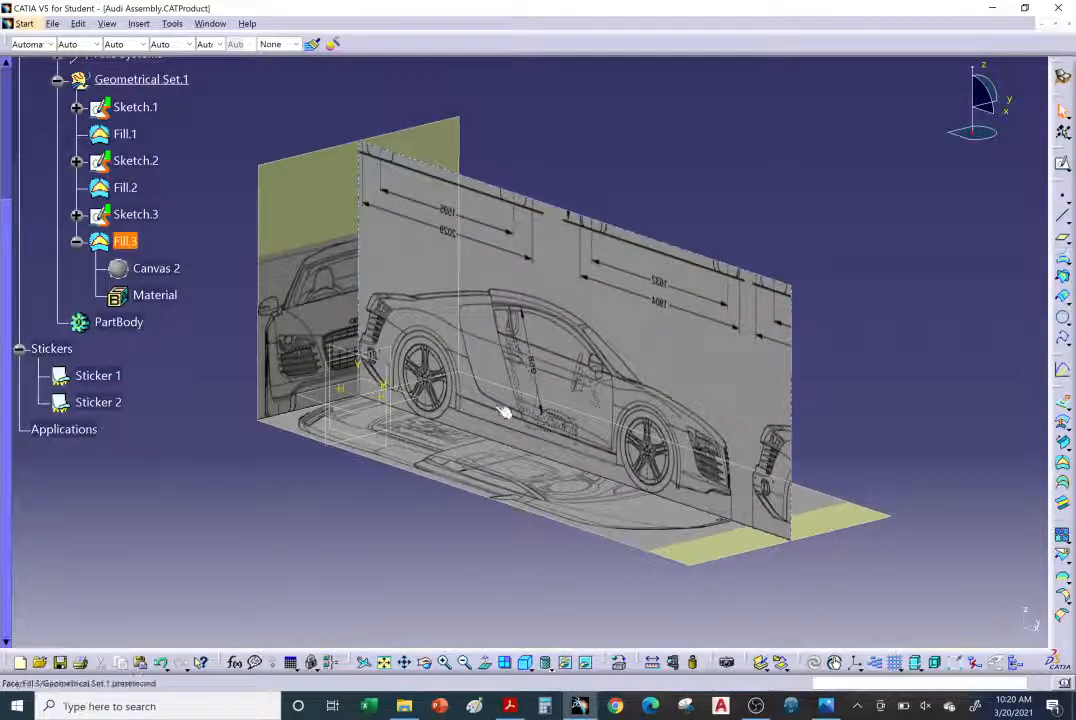
pyautogui.moveTo(504, 413); pyautogui.dragTo(552, 403, button='middle')
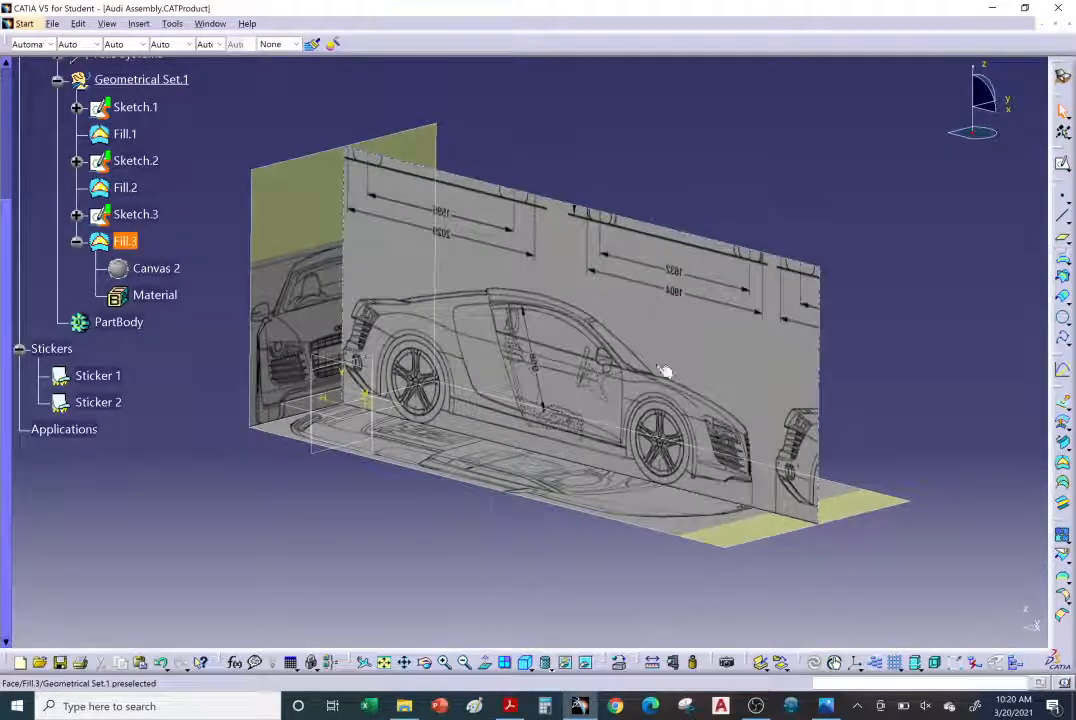
pyautogui.moveTo(497, 315); pyautogui.dragTo(484, 274, button='middle')
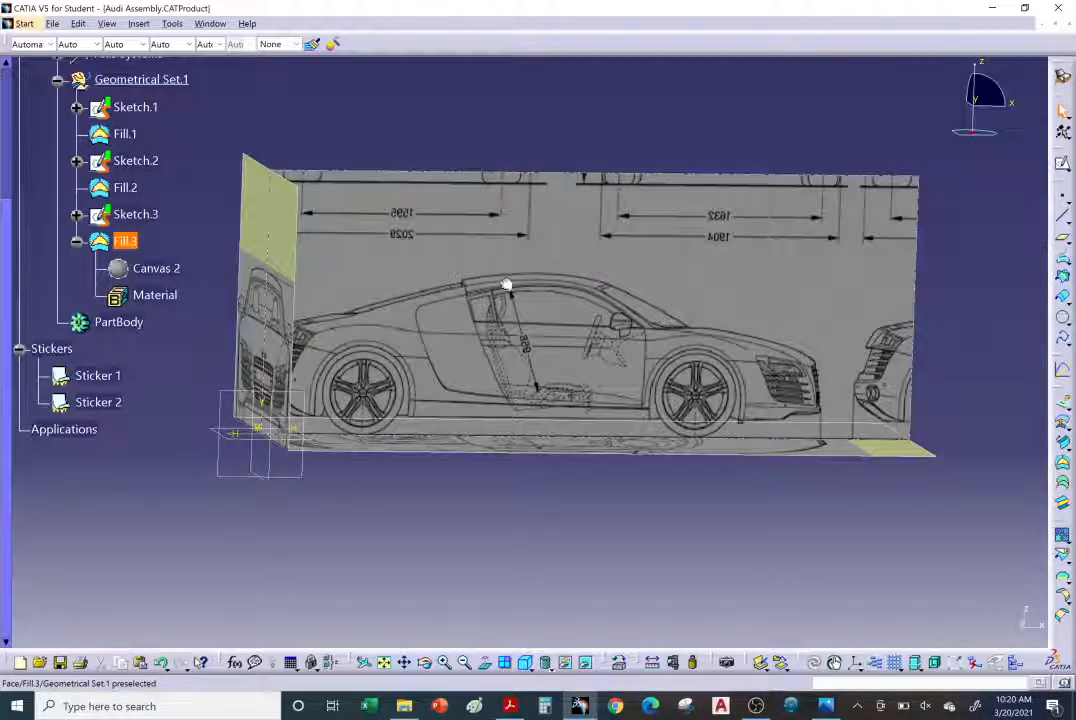
pyautogui.scroll(1, 601, 356)
pyautogui.moveTo(601, 356); pyautogui.dragTo(453, 303, button='middle')
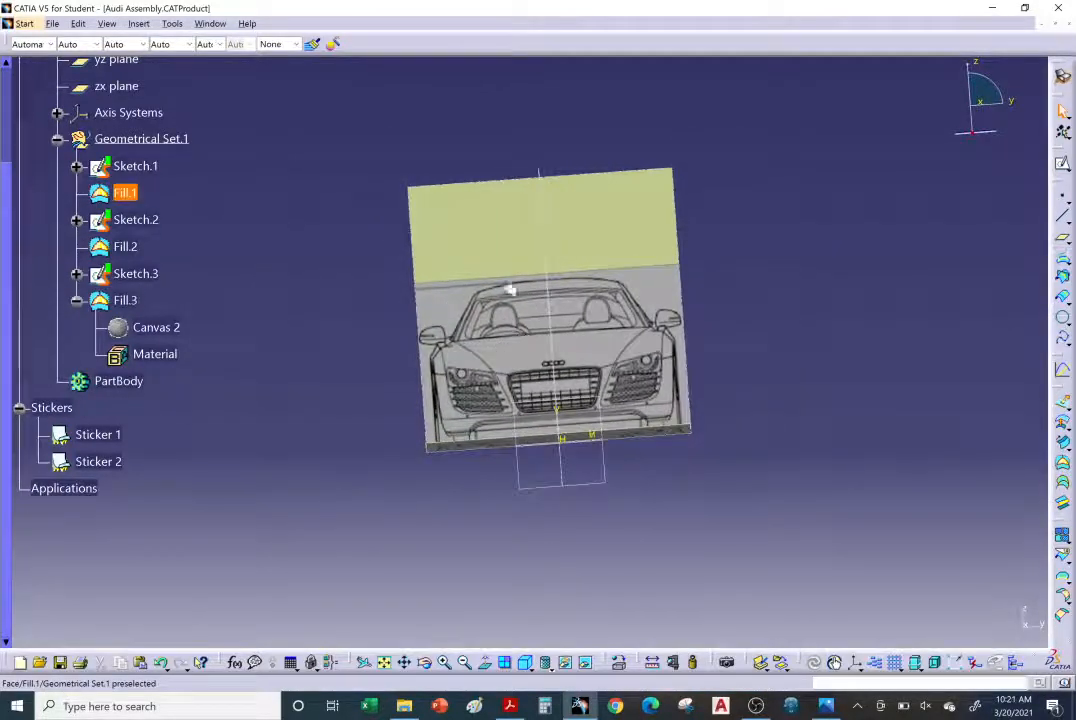
pyautogui.moveTo(675, 315); pyautogui.dragTo(639, 315, button='middle')
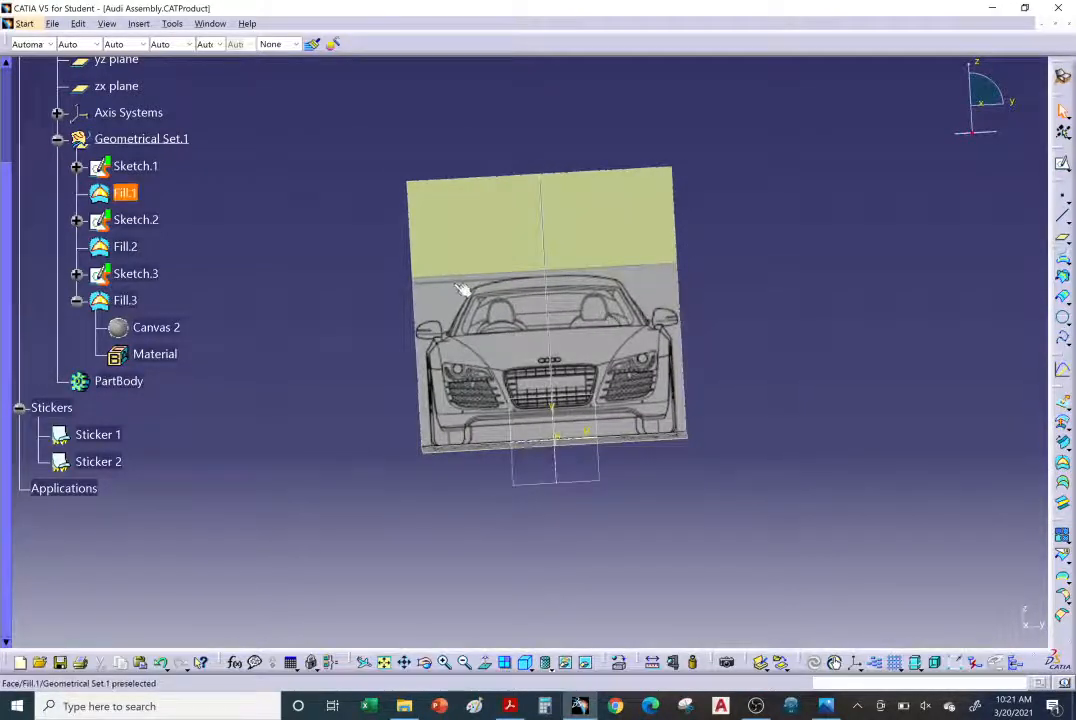
pyautogui.moveTo(579, 298); pyautogui.dragTo(751, 389, button='middle')
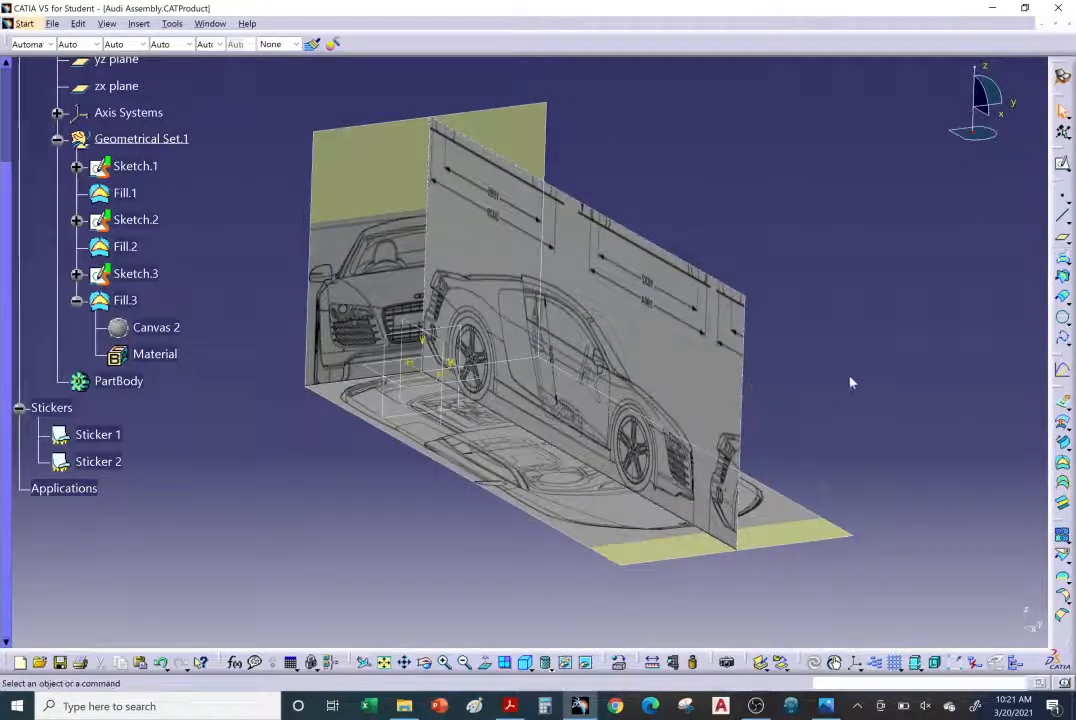
pyautogui.moveTo(850, 380); pyautogui.dragTo(869, 406, button='middle')
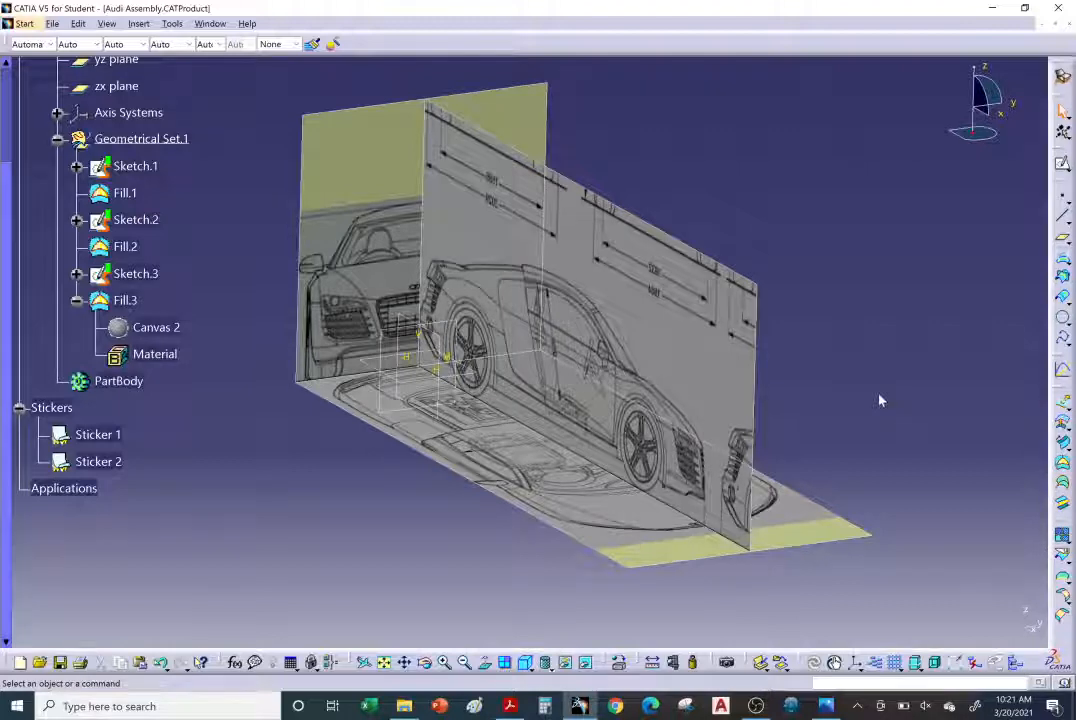
pyautogui.moveTo(880, 400); pyautogui.dragTo(912, 427, button='middle')
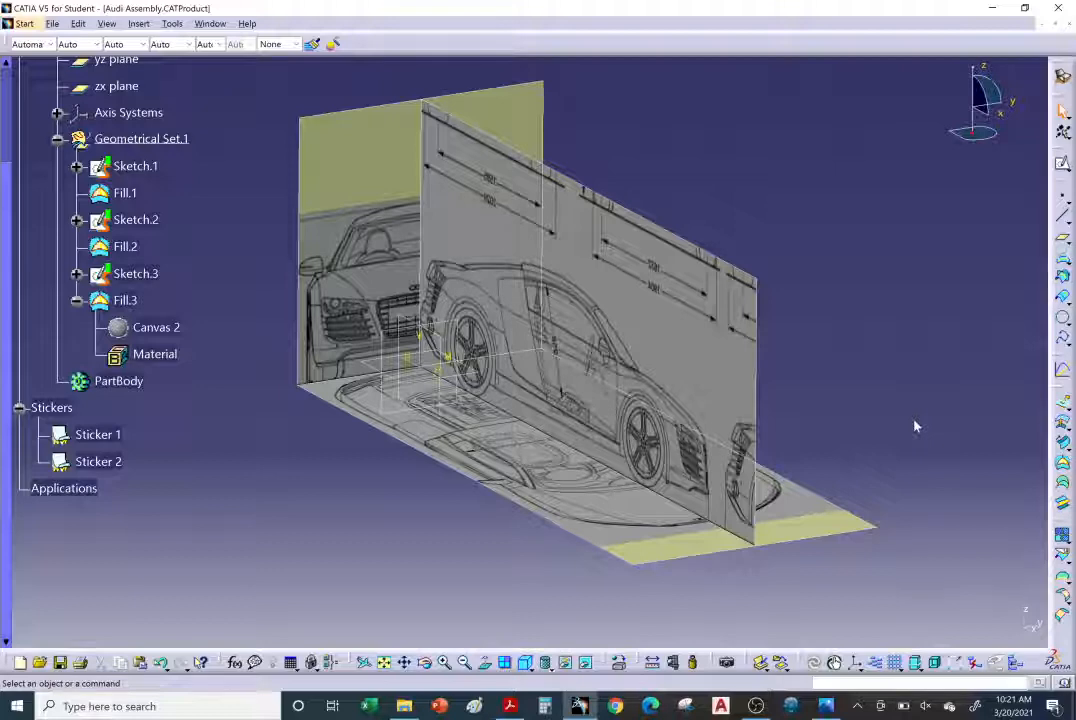
pyautogui.moveTo(753, 429); pyautogui.dragTo(756, 442, button='middle')
pyautogui.moveTo(877, 454); pyautogui.dragTo(859, 426, button='middle')
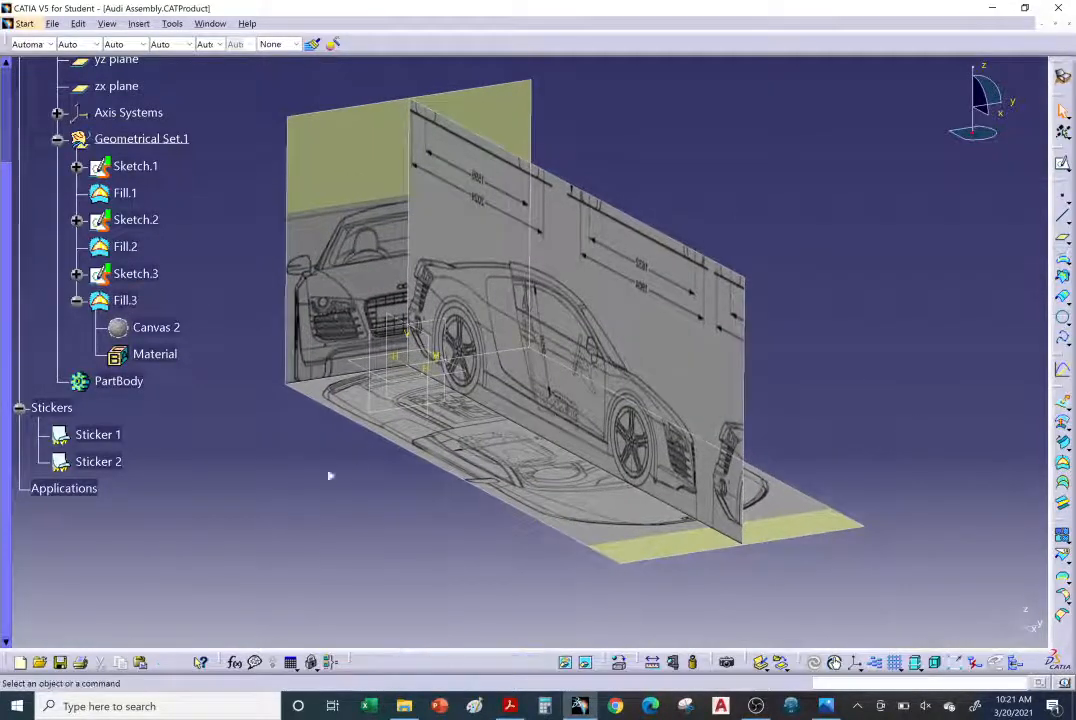
# Collapse the Audi part in the specification tree and make the top-level Audi Assembly product active
pyautogui.scroll(3, 315, 468)
pyautogui.scroll(2, 315, 468)
pyautogui.click(19, 211)
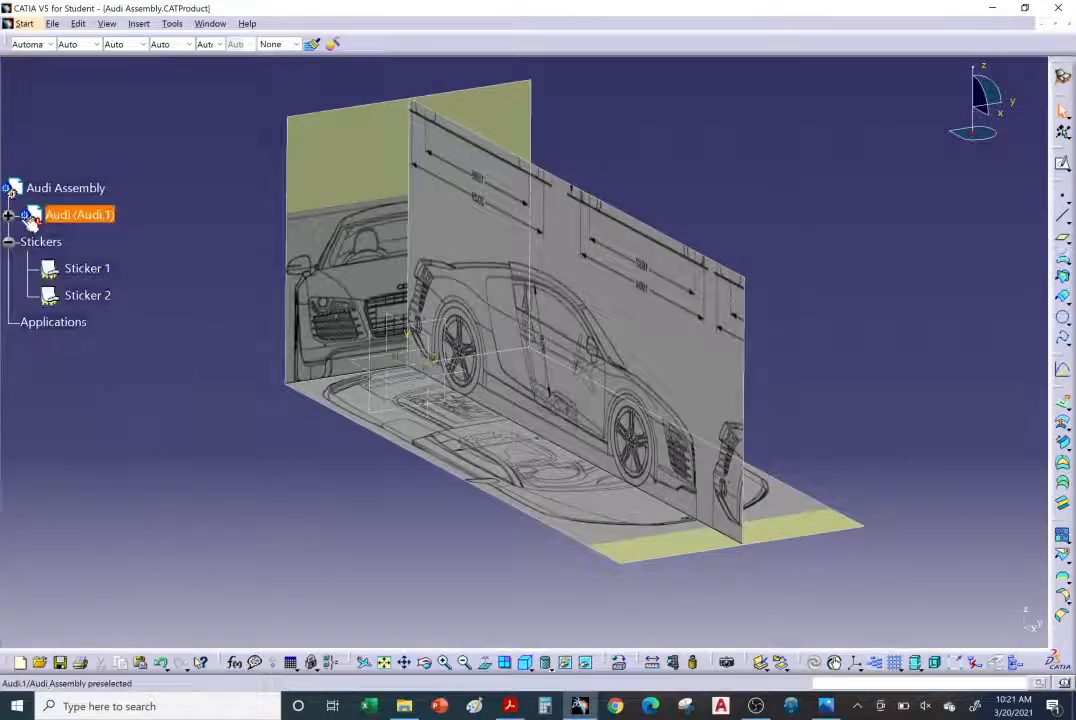
pyautogui.click(95, 188)
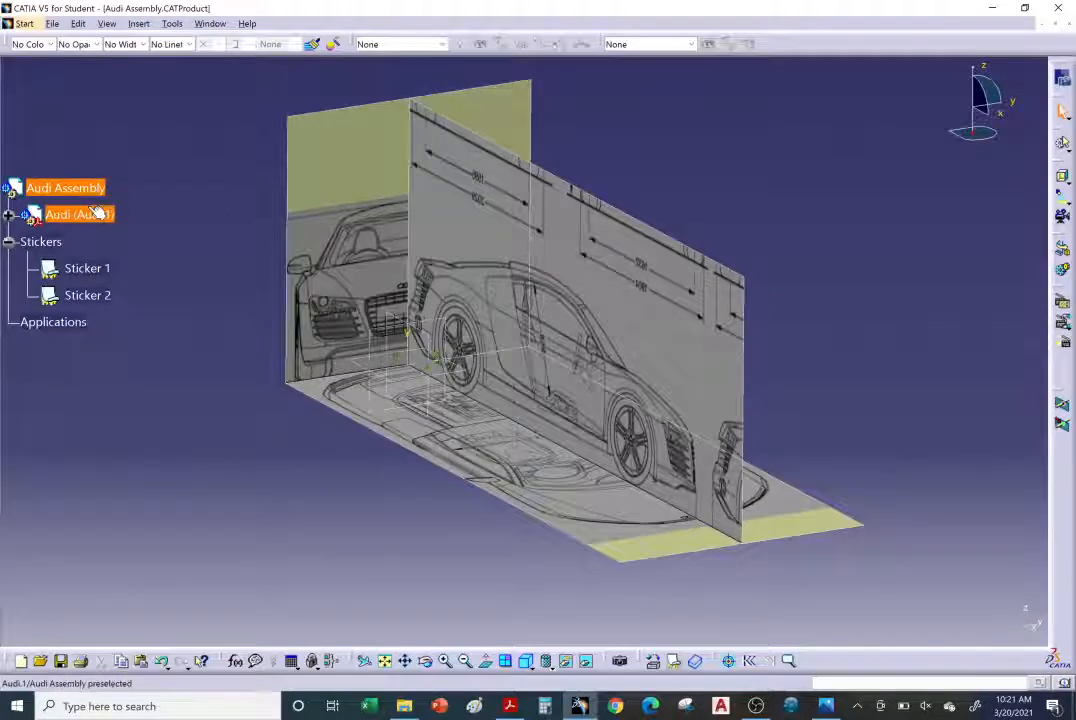
pyautogui.click(97, 218)
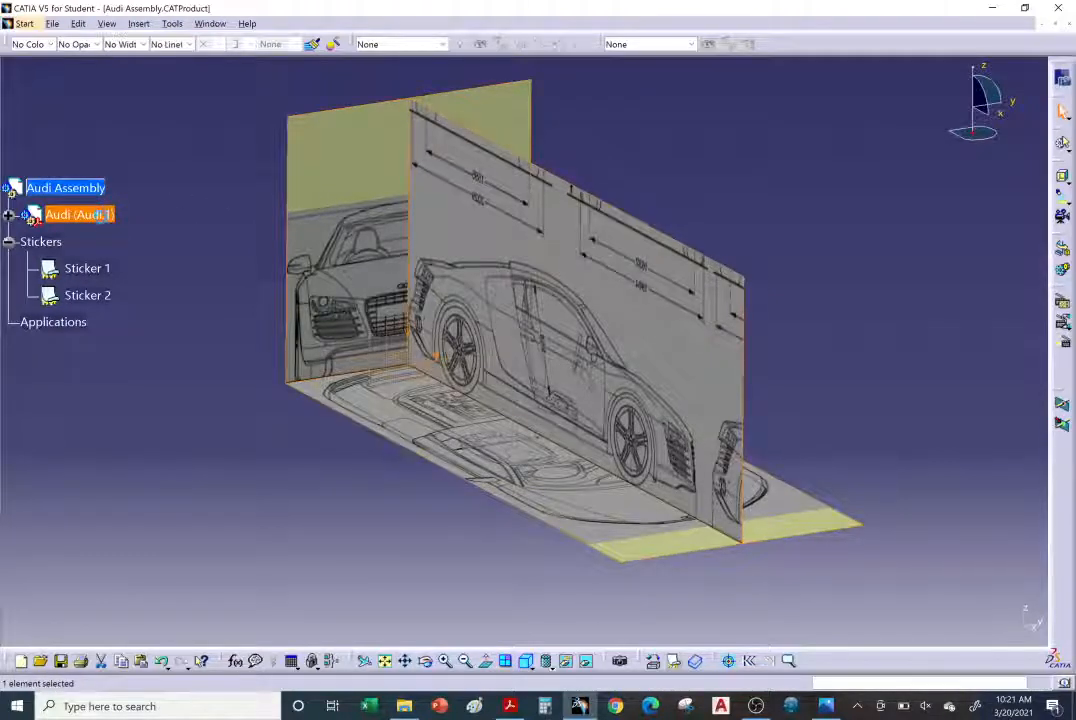
# Save Audi Assembly.CATProduct together with Audi.CATPart in E:\El Camino\CADD37\Lectures using Save Management, keeping the existing file names
pyautogui.click(52, 24)
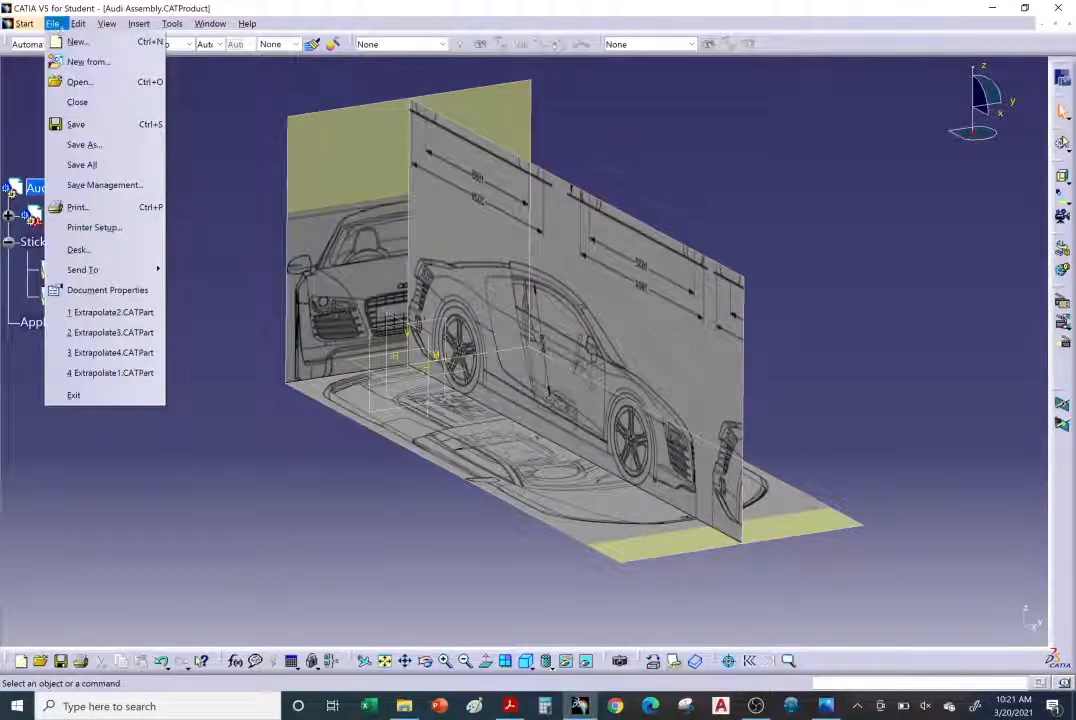
pyautogui.click(82, 164)
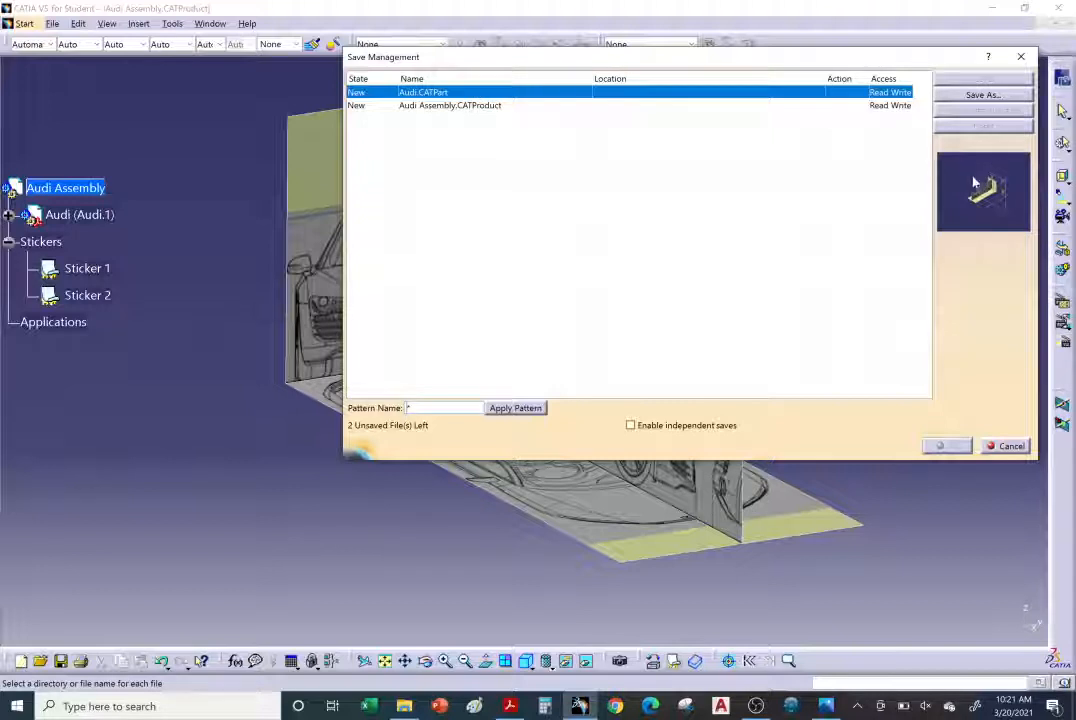
pyautogui.click(449, 106)
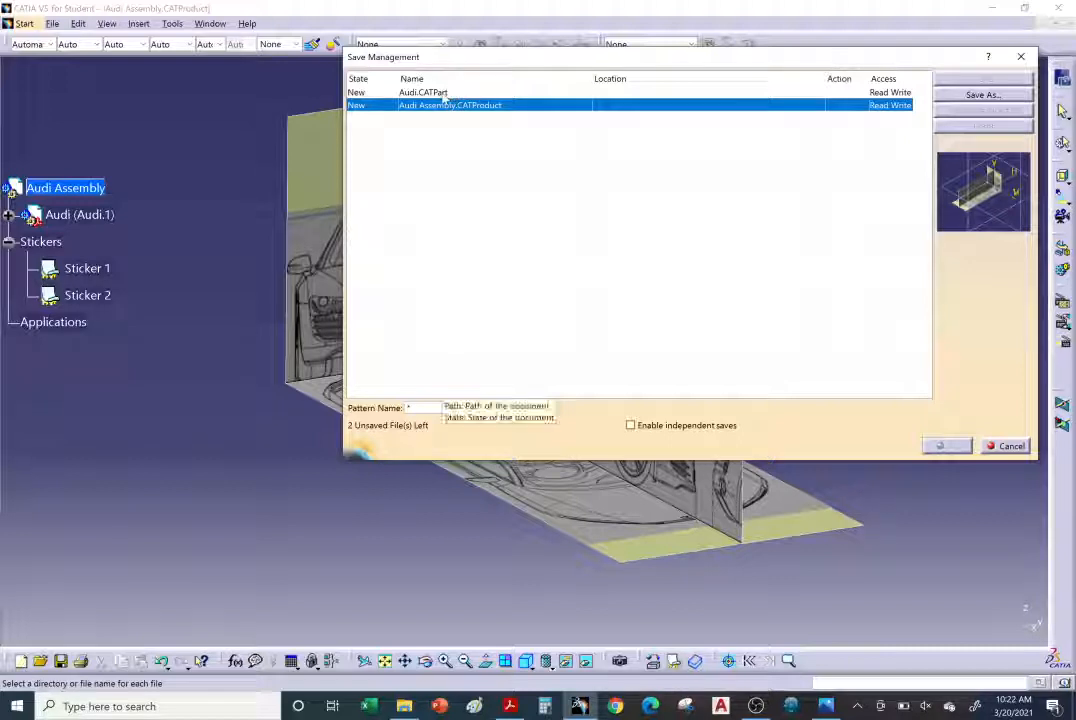
pyautogui.click(440, 93)
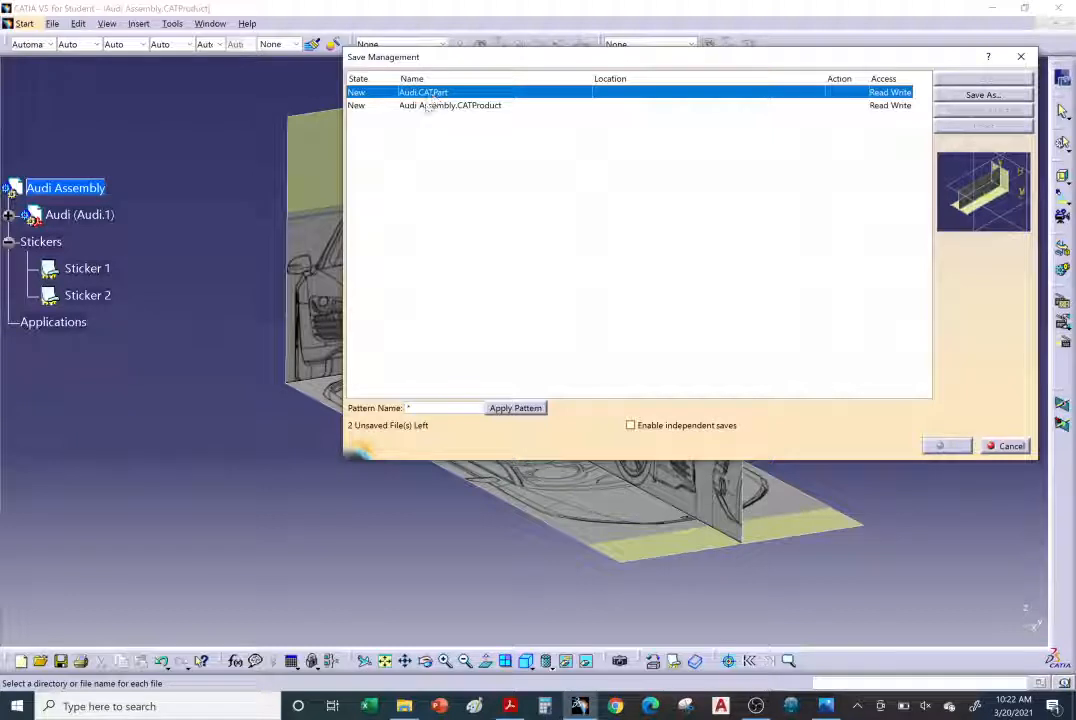
pyautogui.click(440, 105)
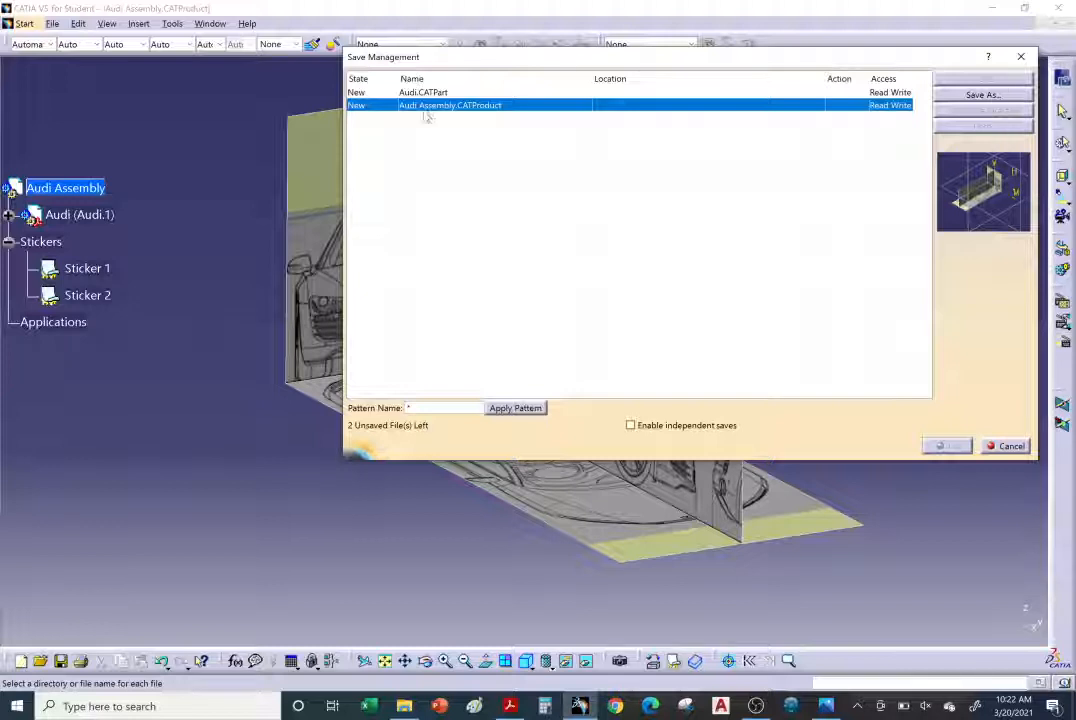
pyautogui.click(984, 95)
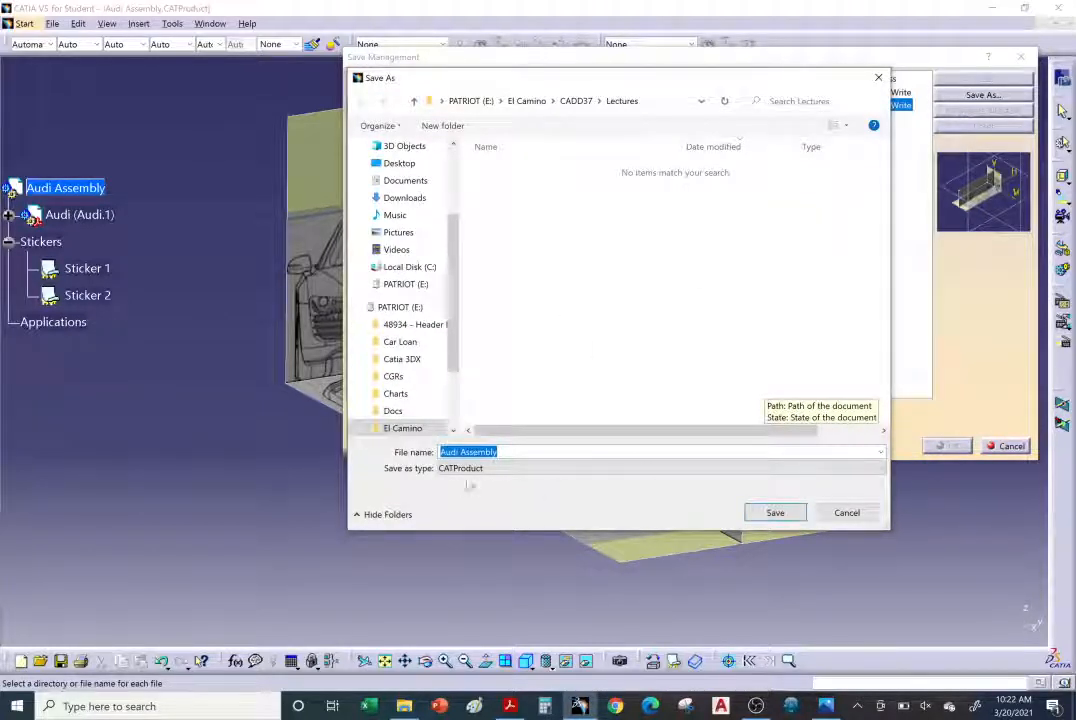
pyautogui.click(758, 514)
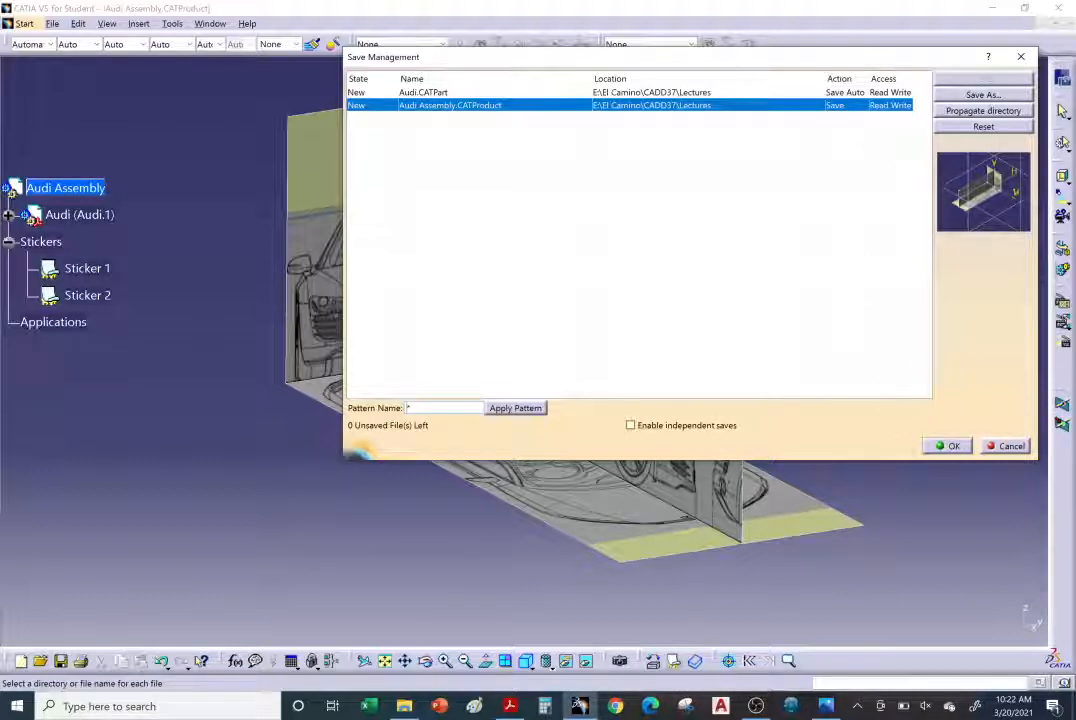
pyautogui.click(950, 446)
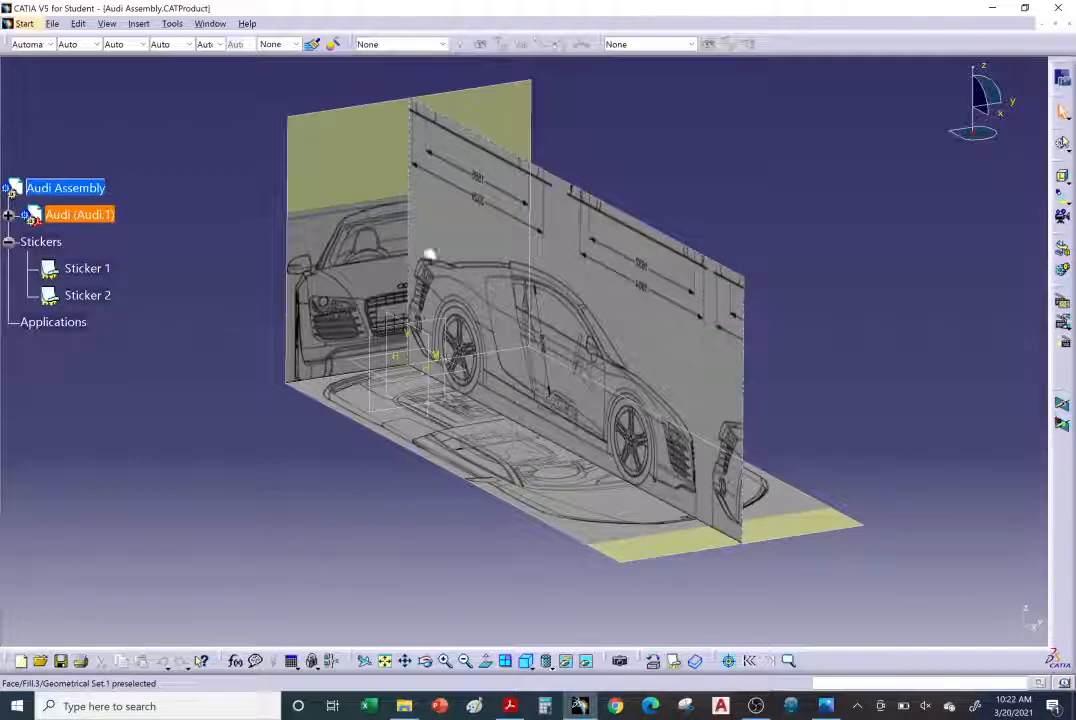
# Set the display mode of the assembly view to Shading with Material
pyautogui.click(100, 189)
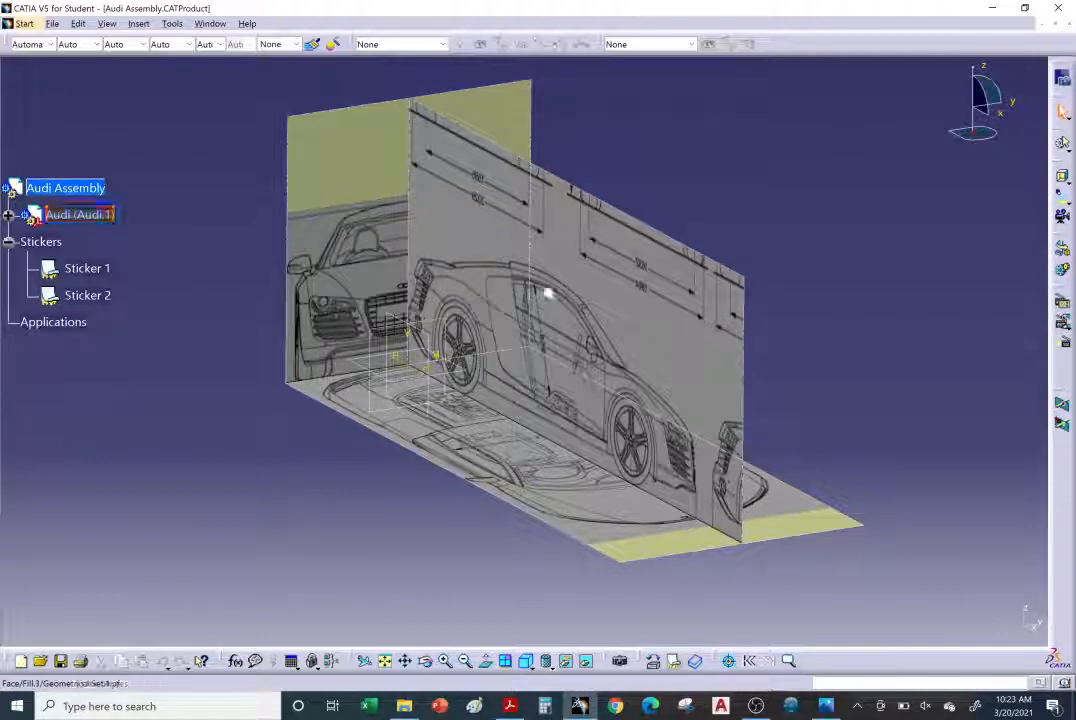
pyautogui.click(546, 662)
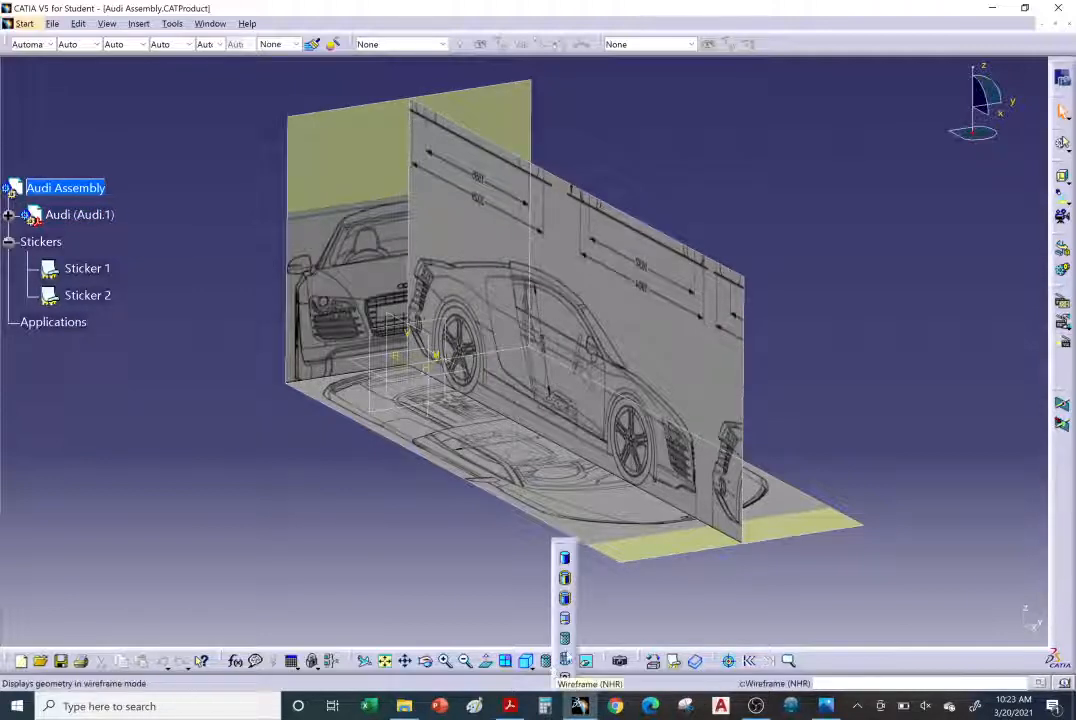
pyautogui.click(565, 639)
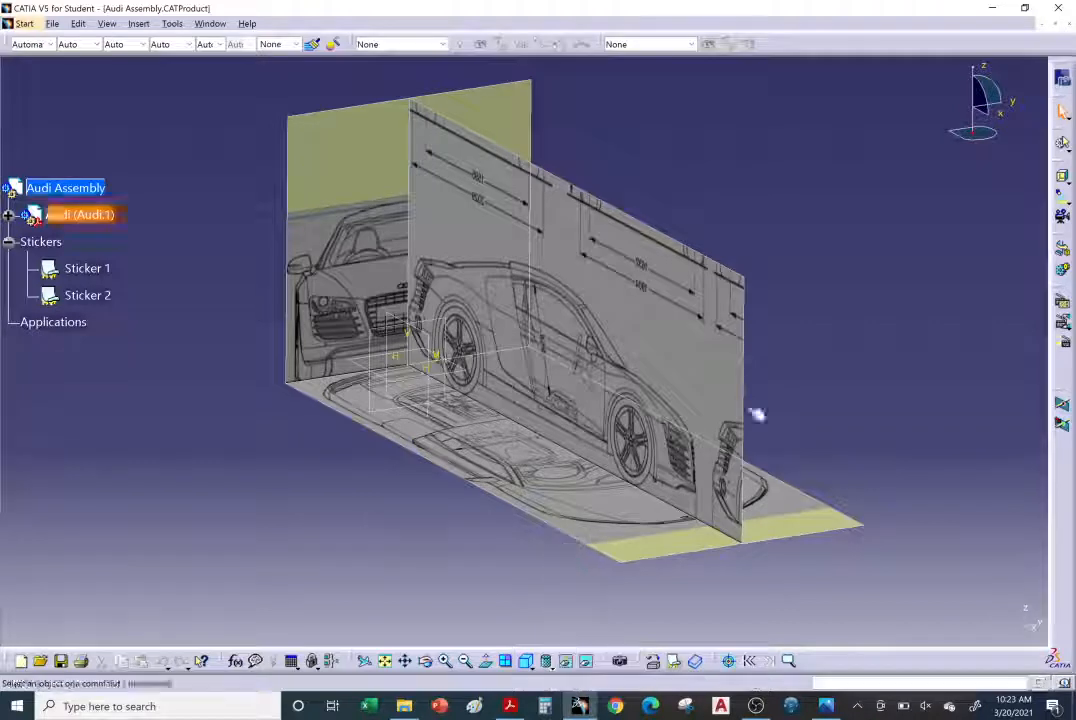
pyautogui.moveTo(816, 377); pyautogui.dragTo(888, 349, button='middle')
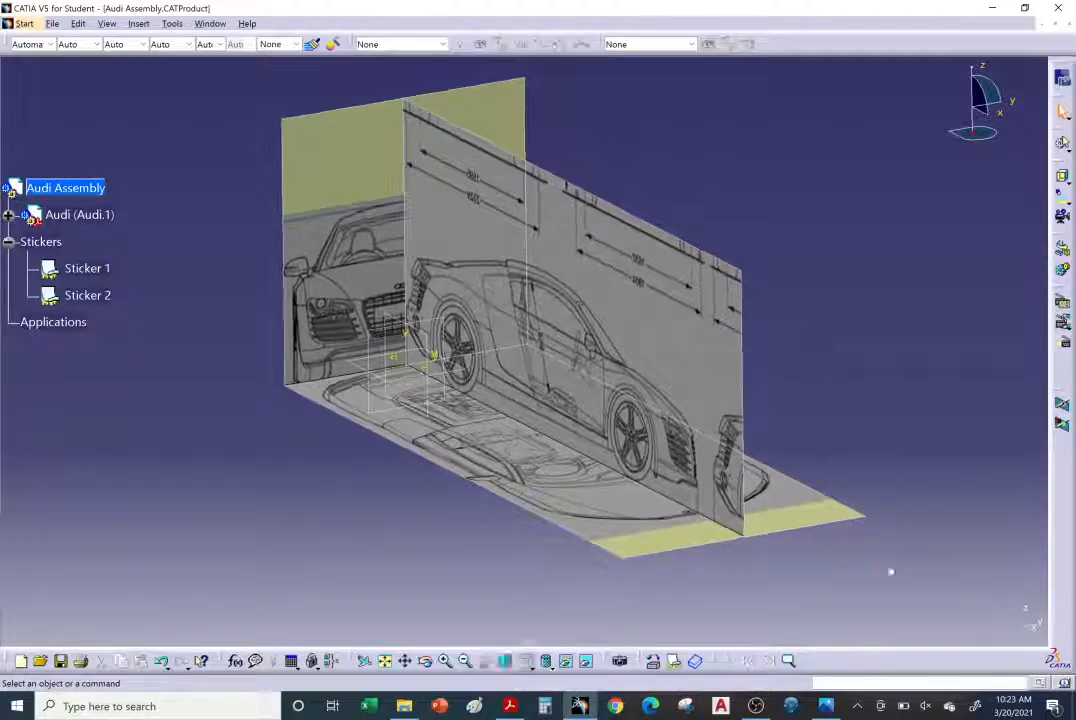